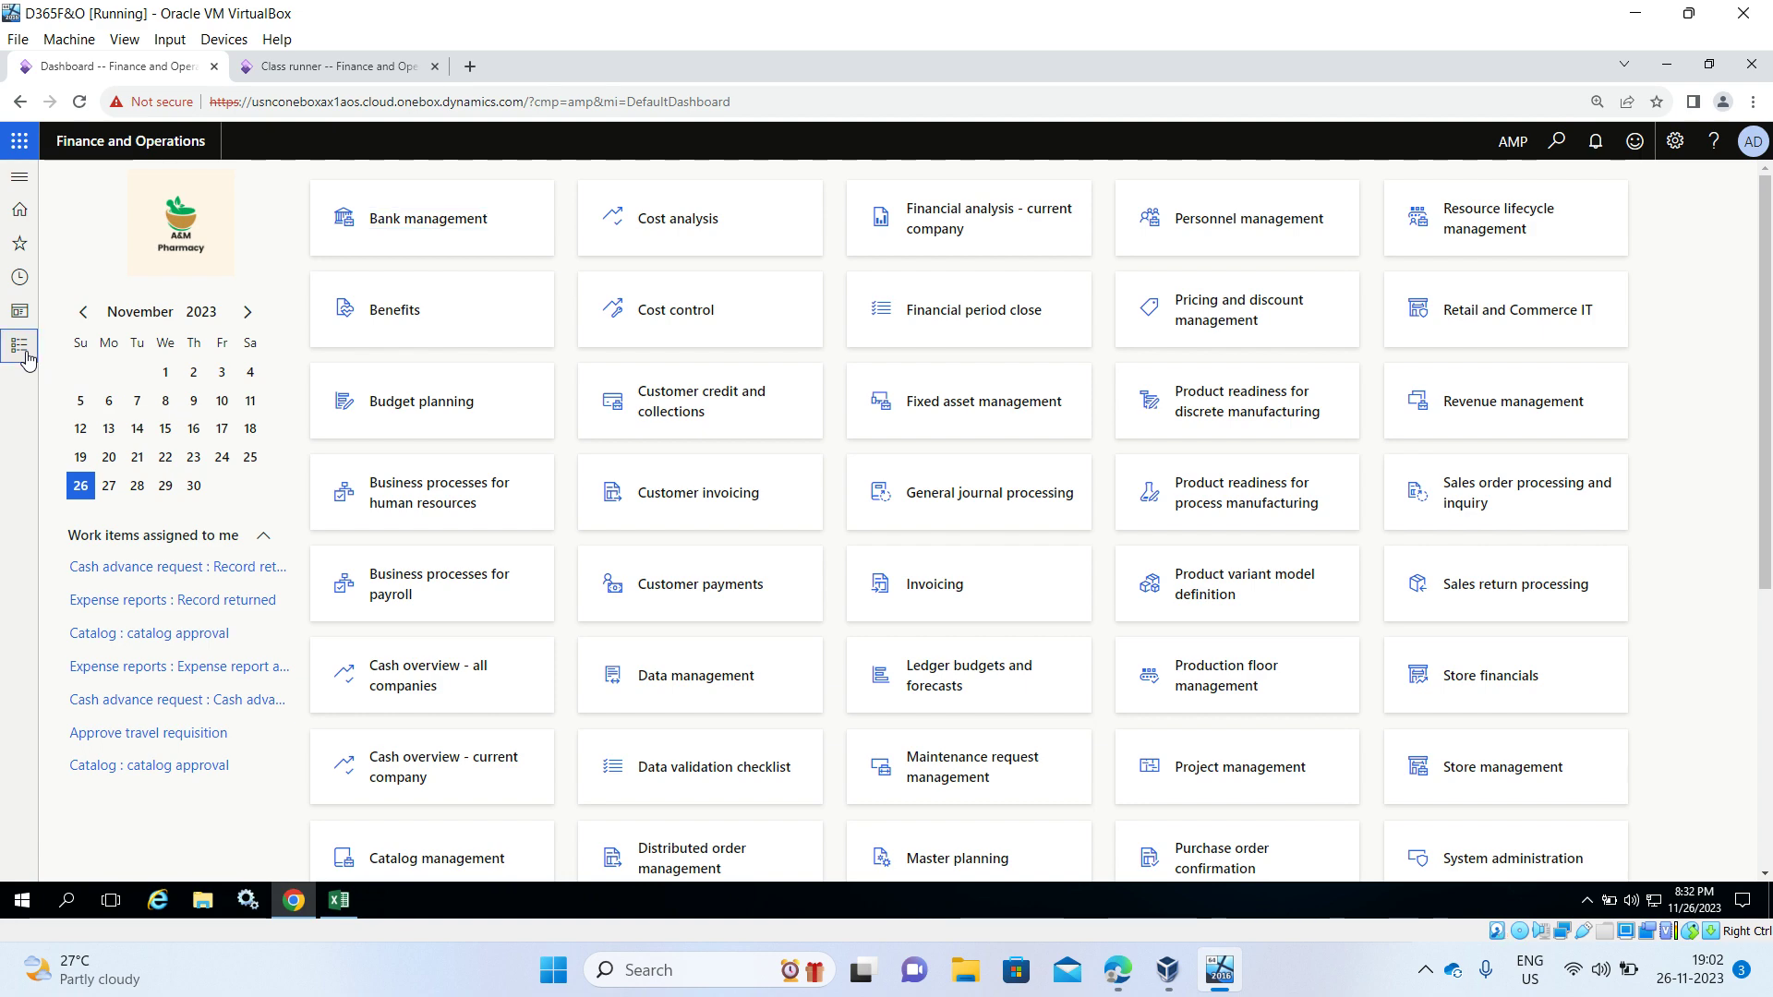
Step: Open the wave templates page from the waves setup of Warehouse management
{"action": "scroll", "coordinate": [74, 508], "scroll_direction": "down", "scroll_amount": 8}
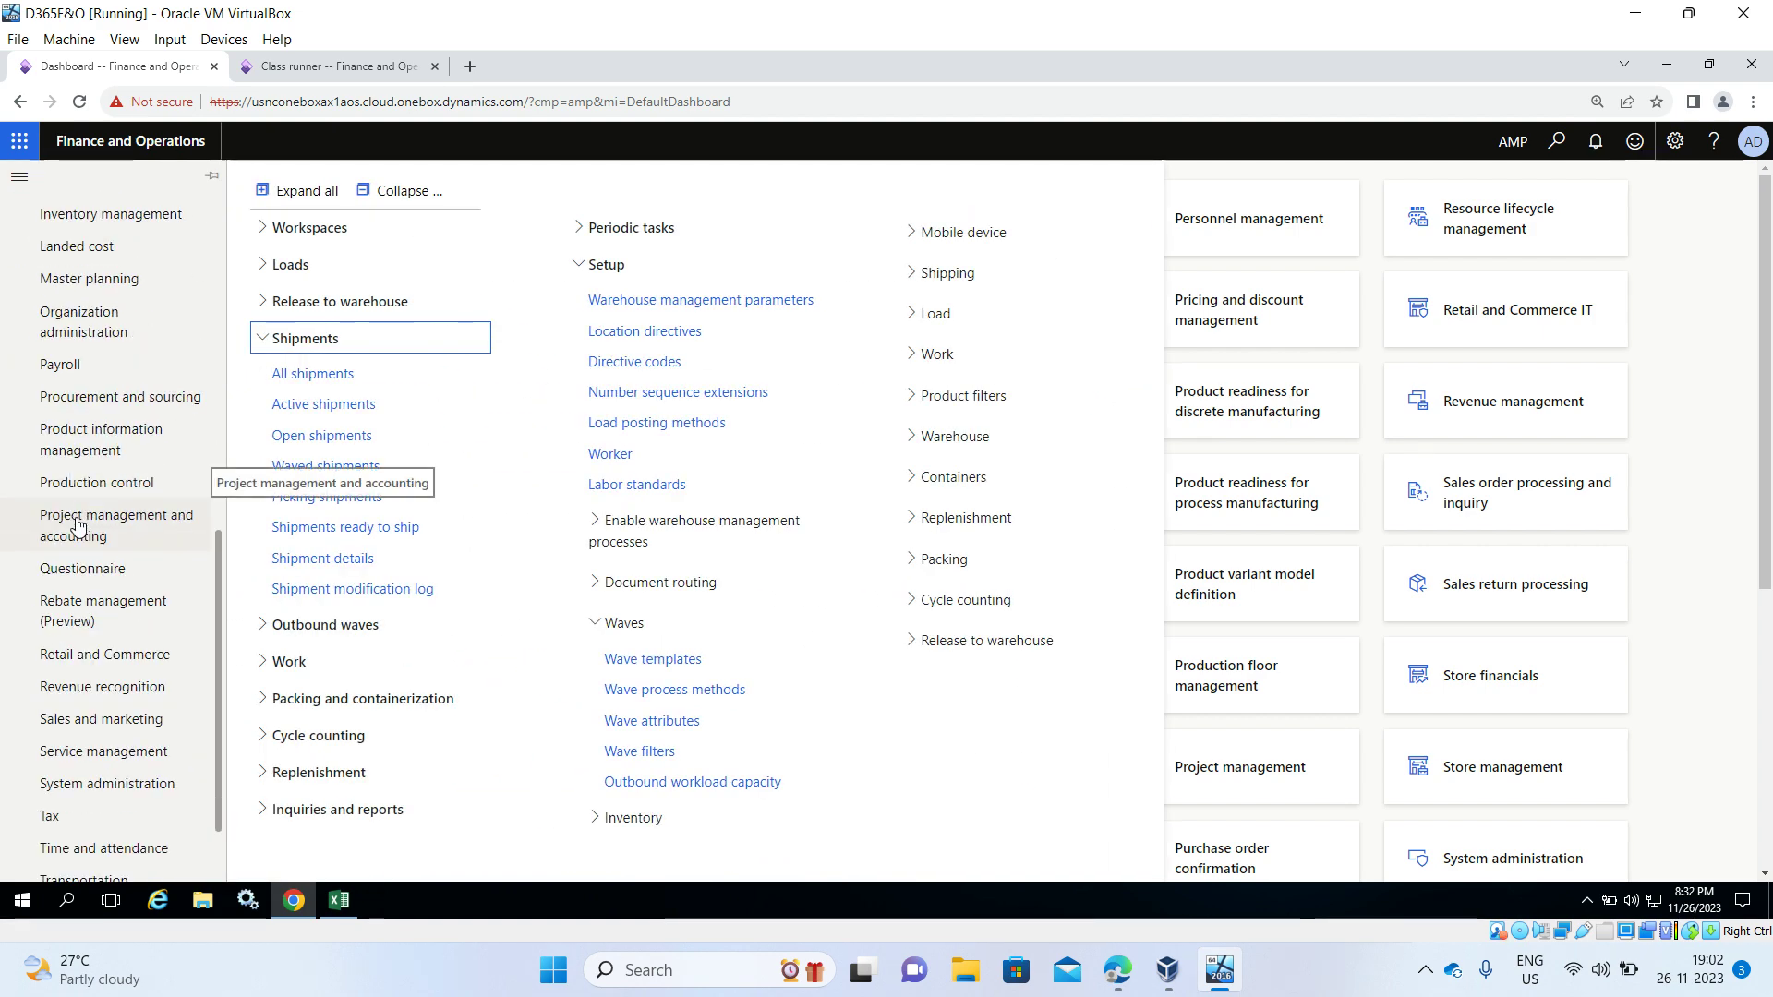
{"action": "scroll", "coordinate": [79, 514], "scroll_direction": "down", "scroll_amount": 2}
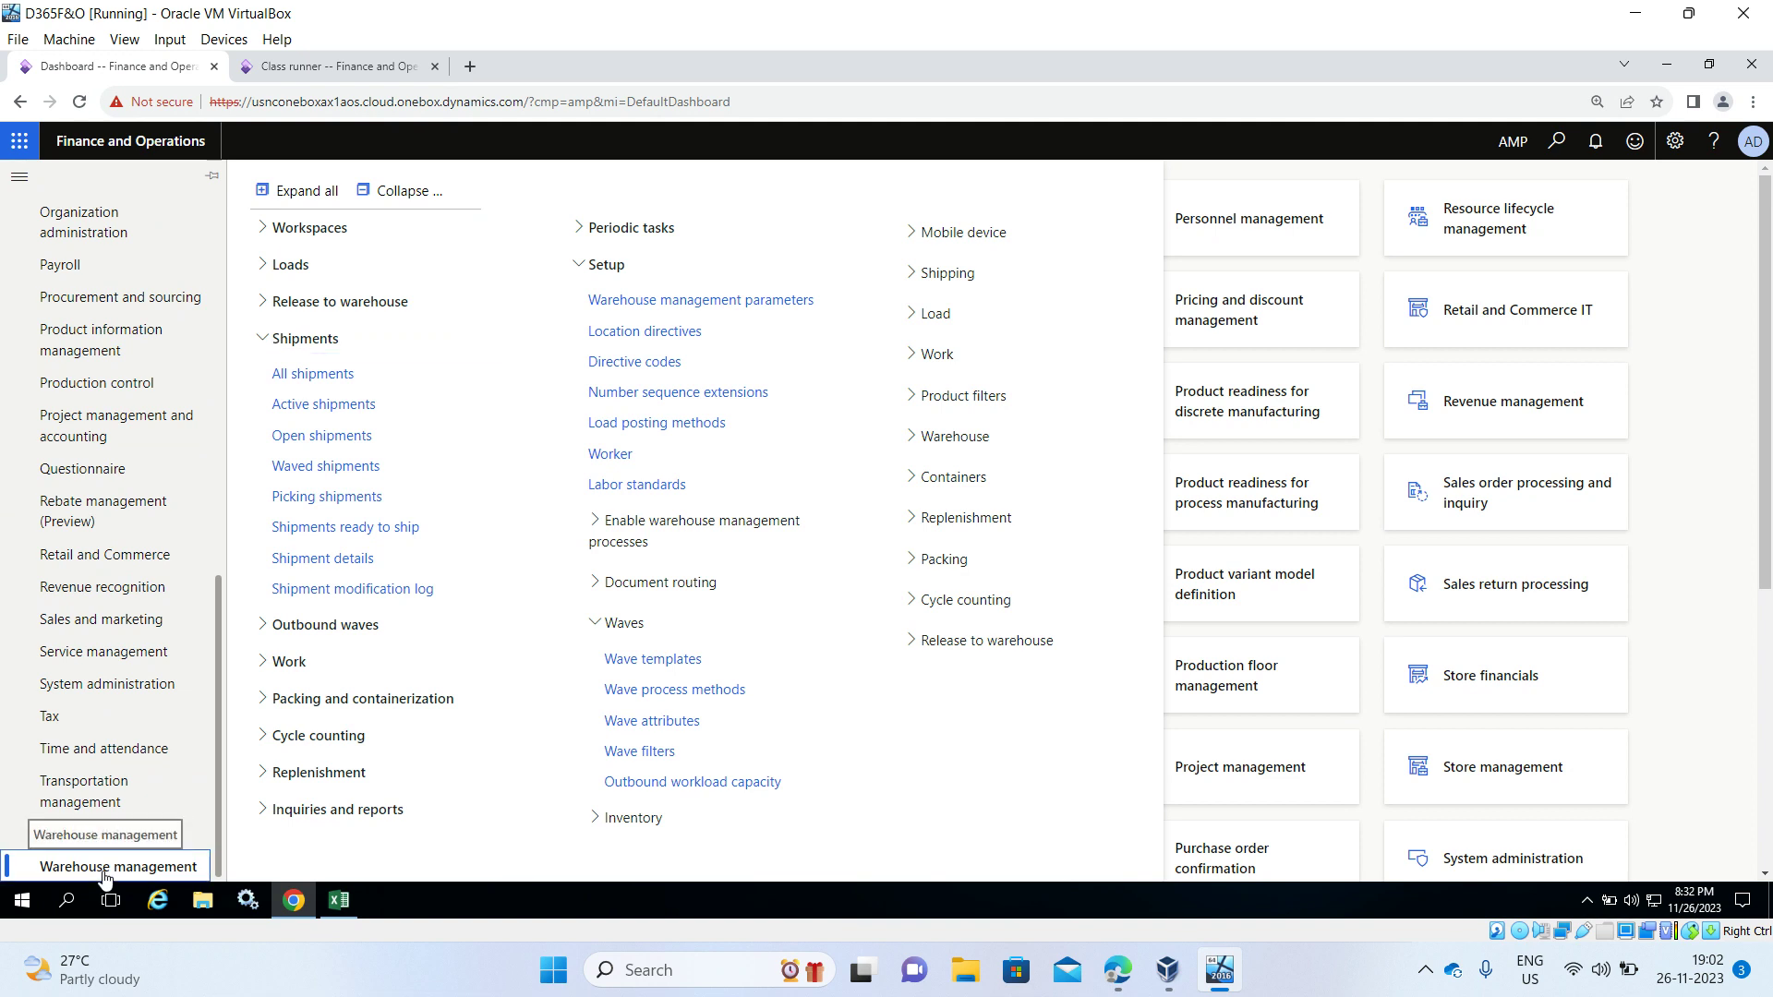
{"action": "left_click", "coordinate": [399, 192]}
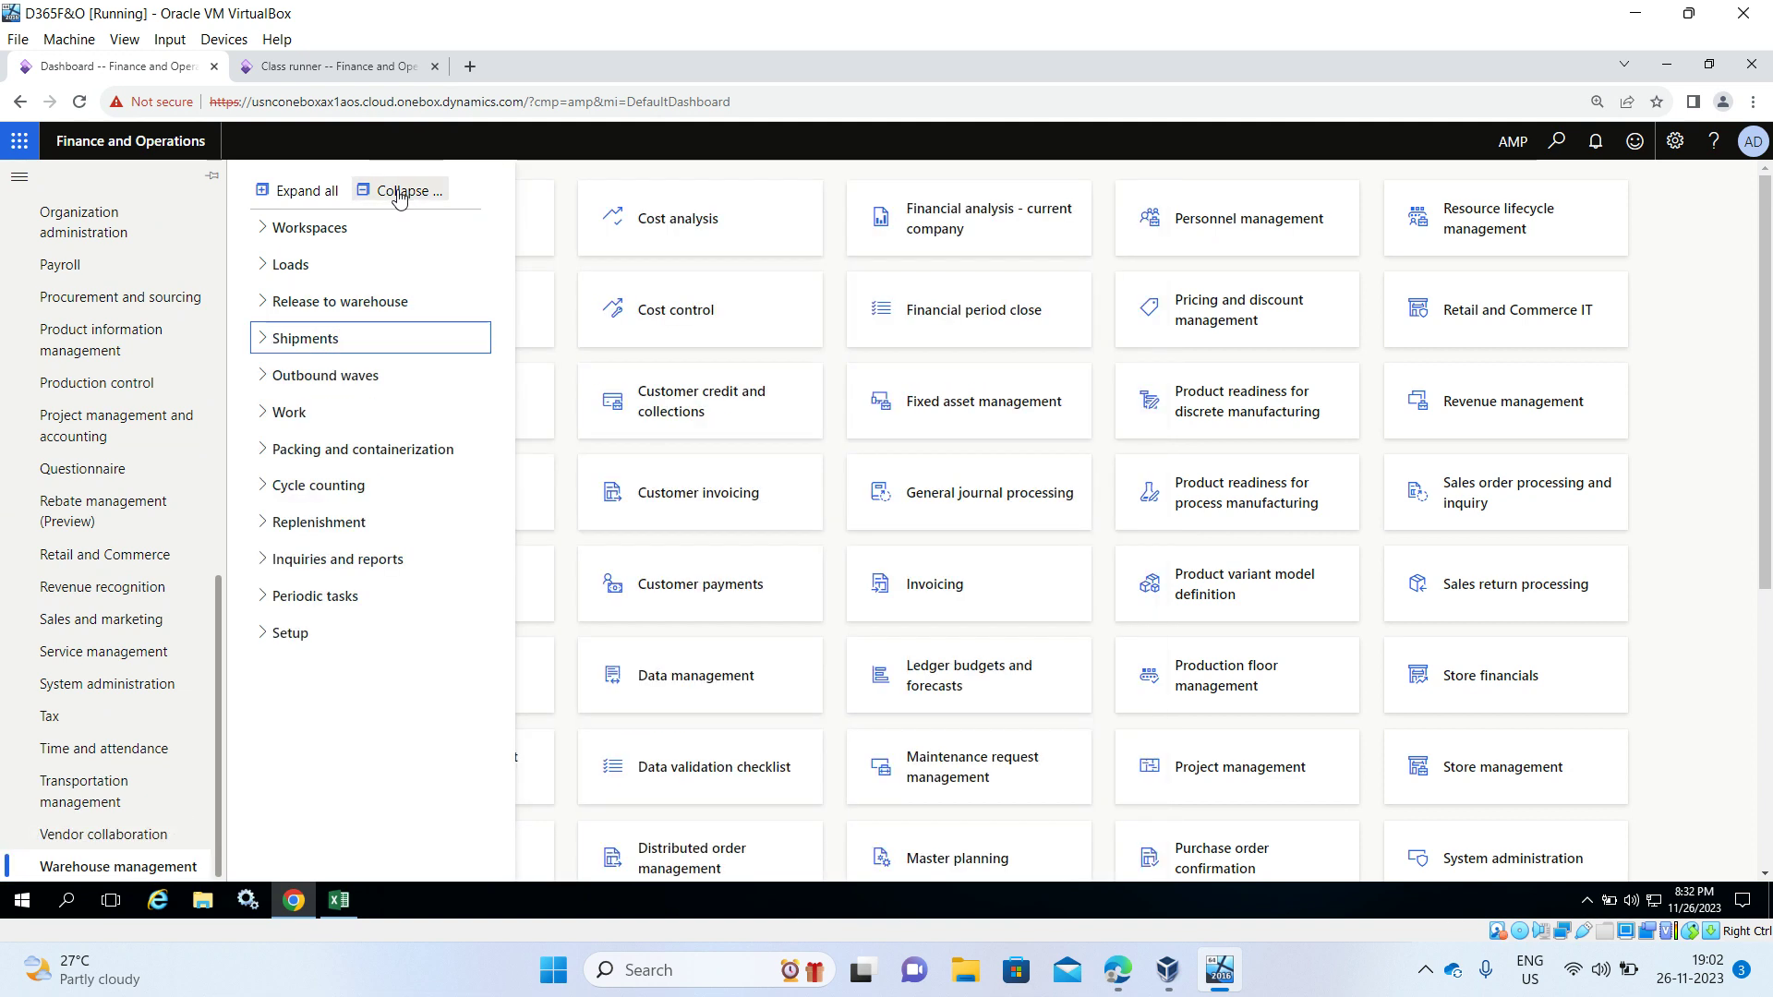
{"action": "left_click", "coordinate": [268, 634]}
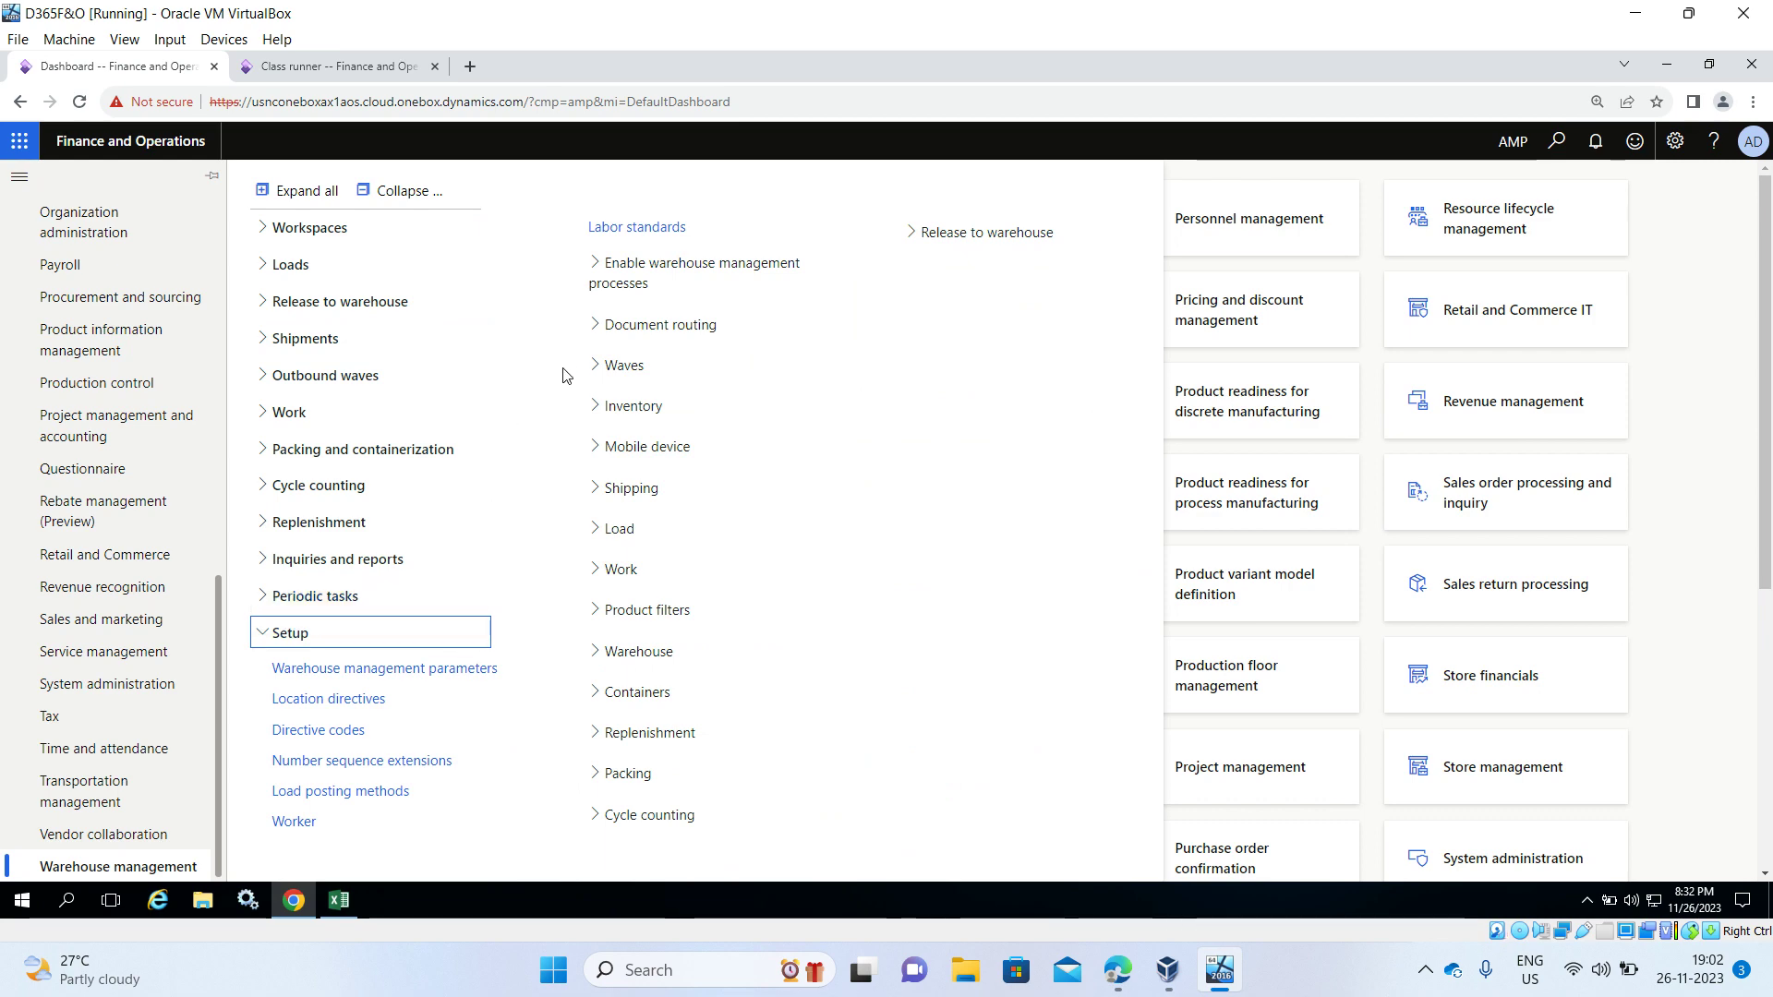
{"action": "left_click", "coordinate": [597, 368]}
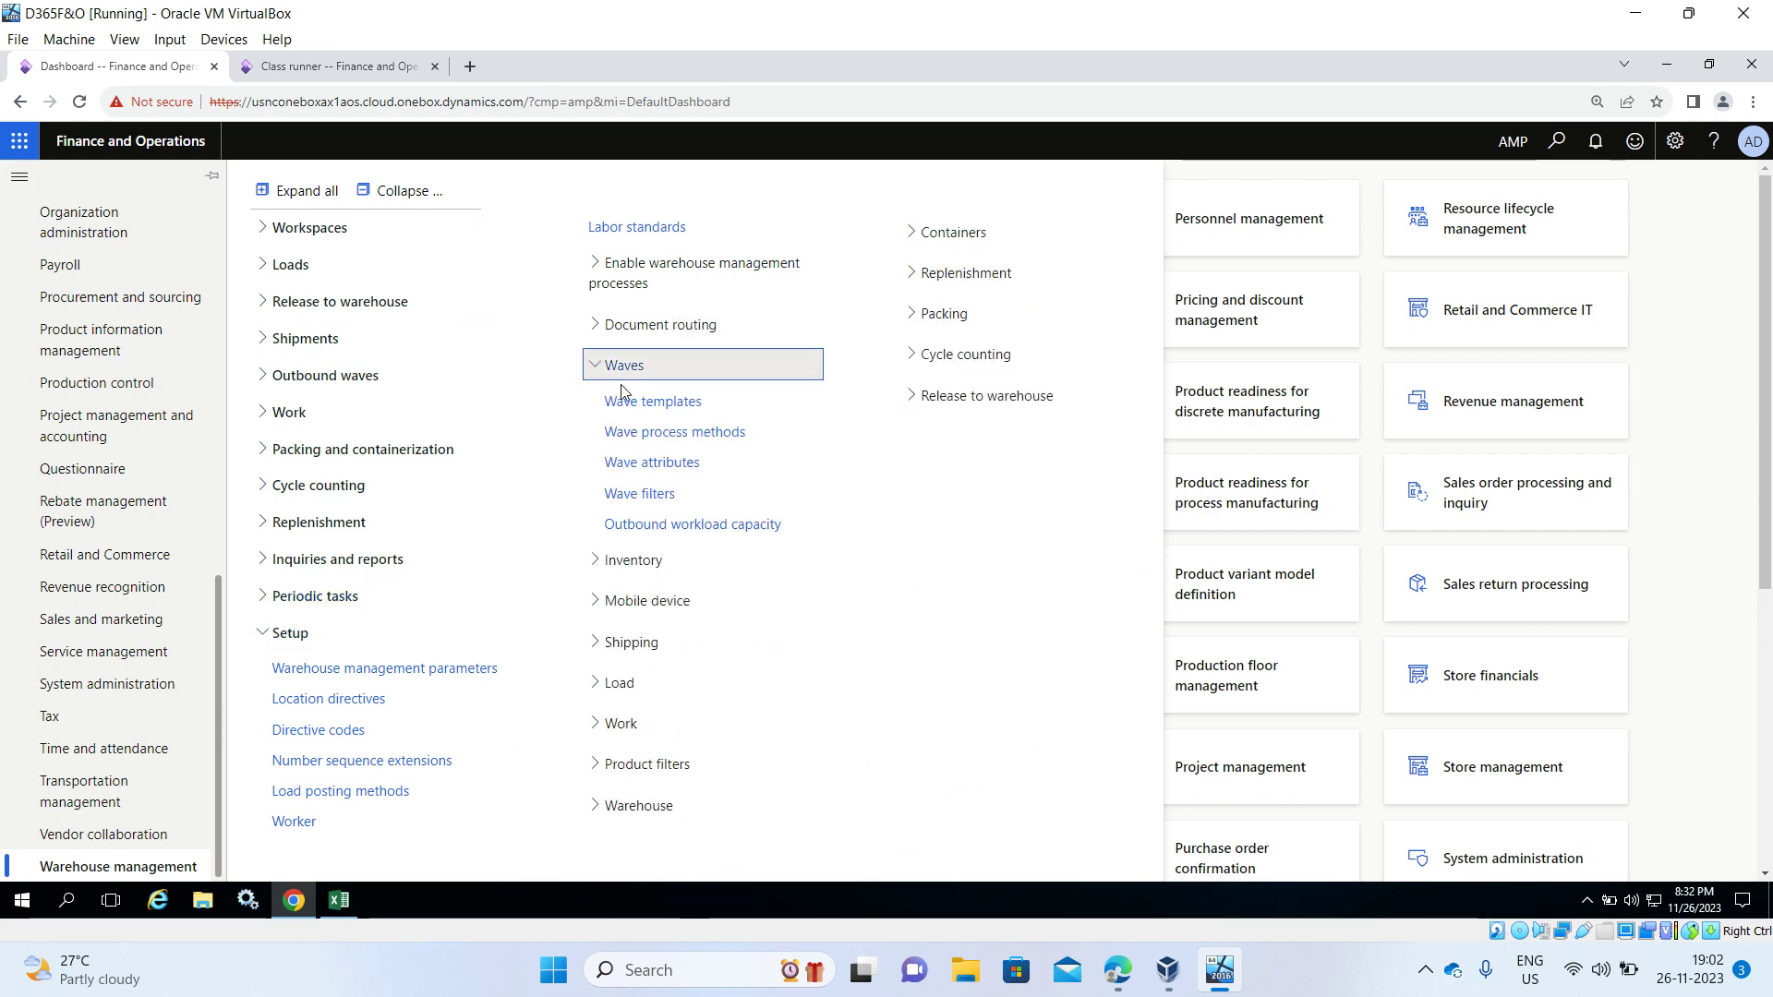
{"action": "left_click", "coordinate": [653, 401]}
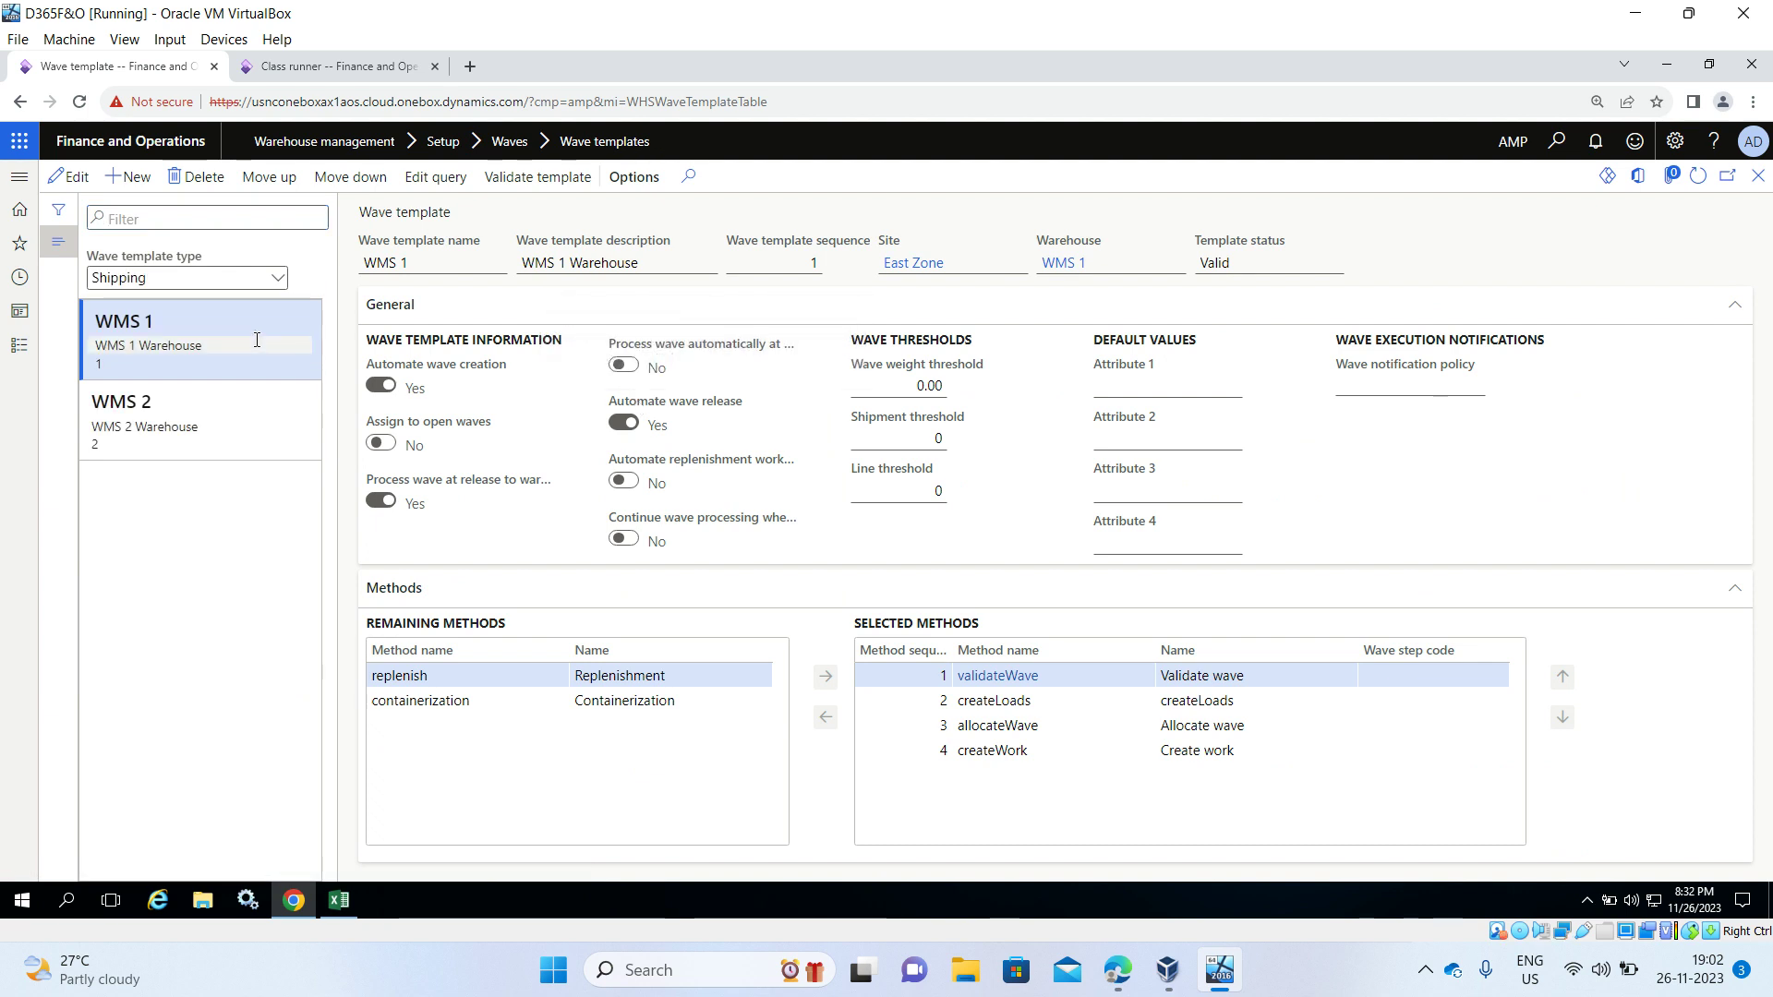
Step: Turn off automatic wave release and processing the wave at release to warehouse for template WMS 1, and save it
{"action": "left_click", "coordinate": [78, 185]}
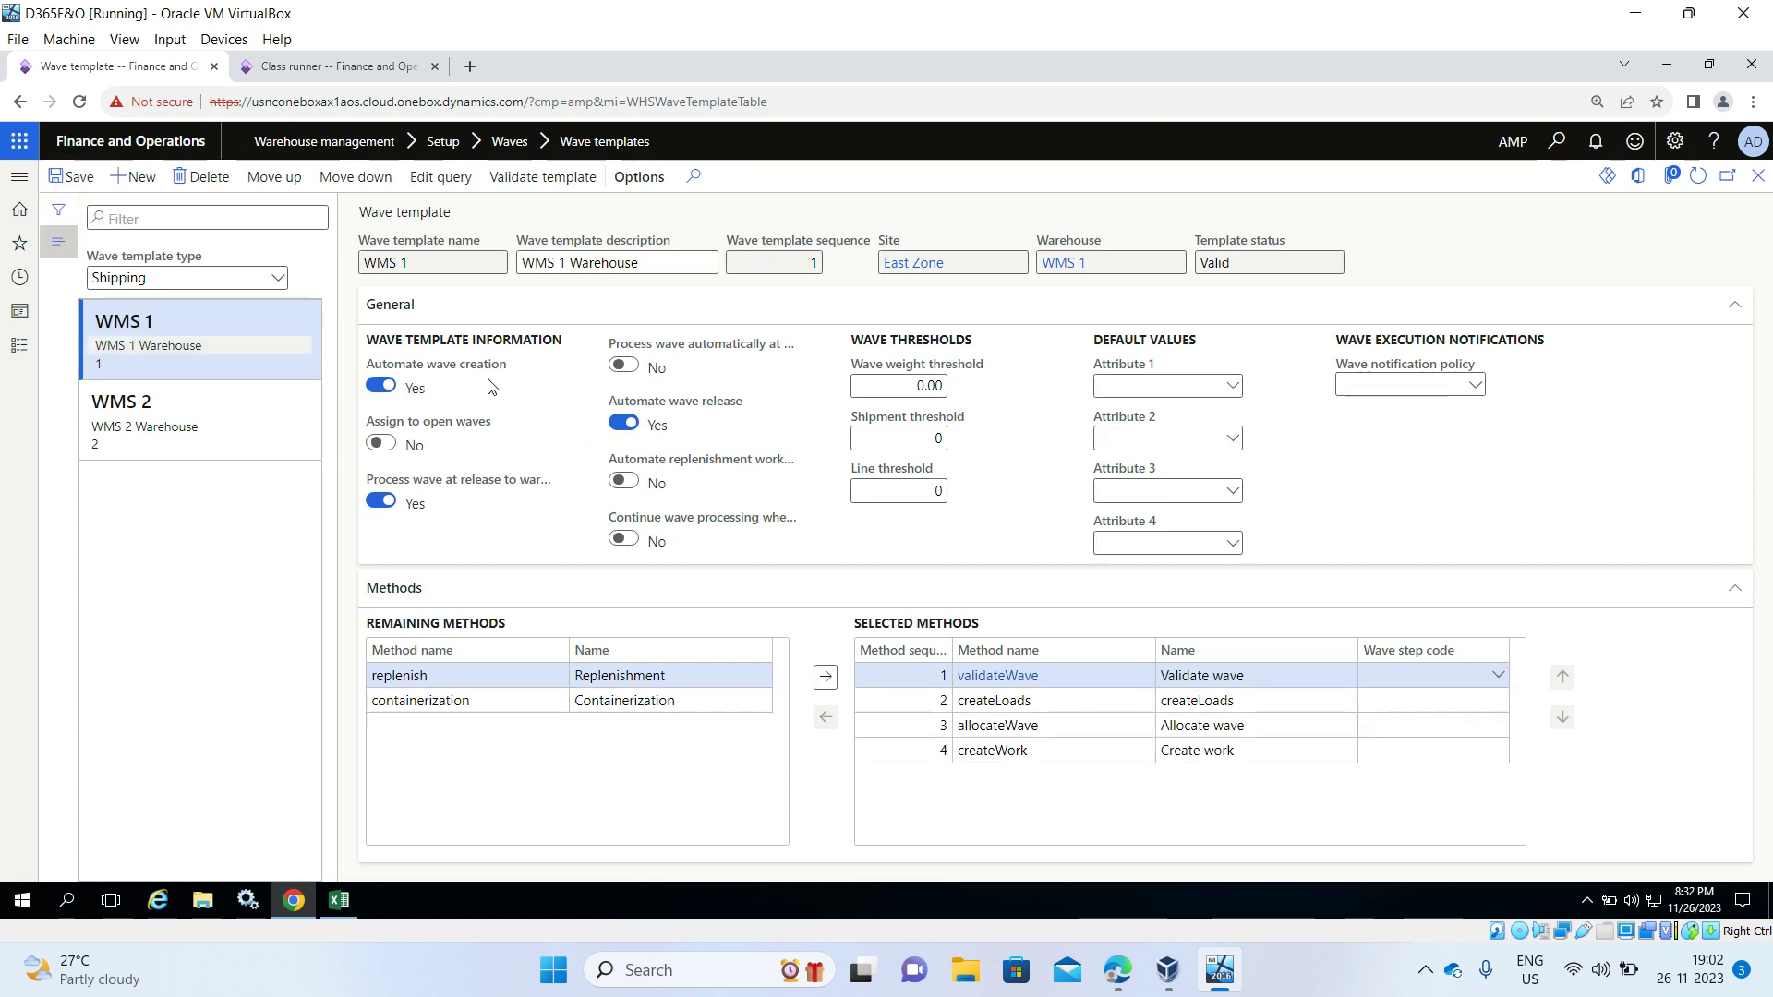
{"action": "left_click", "coordinate": [624, 427]}
{"action": "mouse_move", "coordinate": [444, 491]}
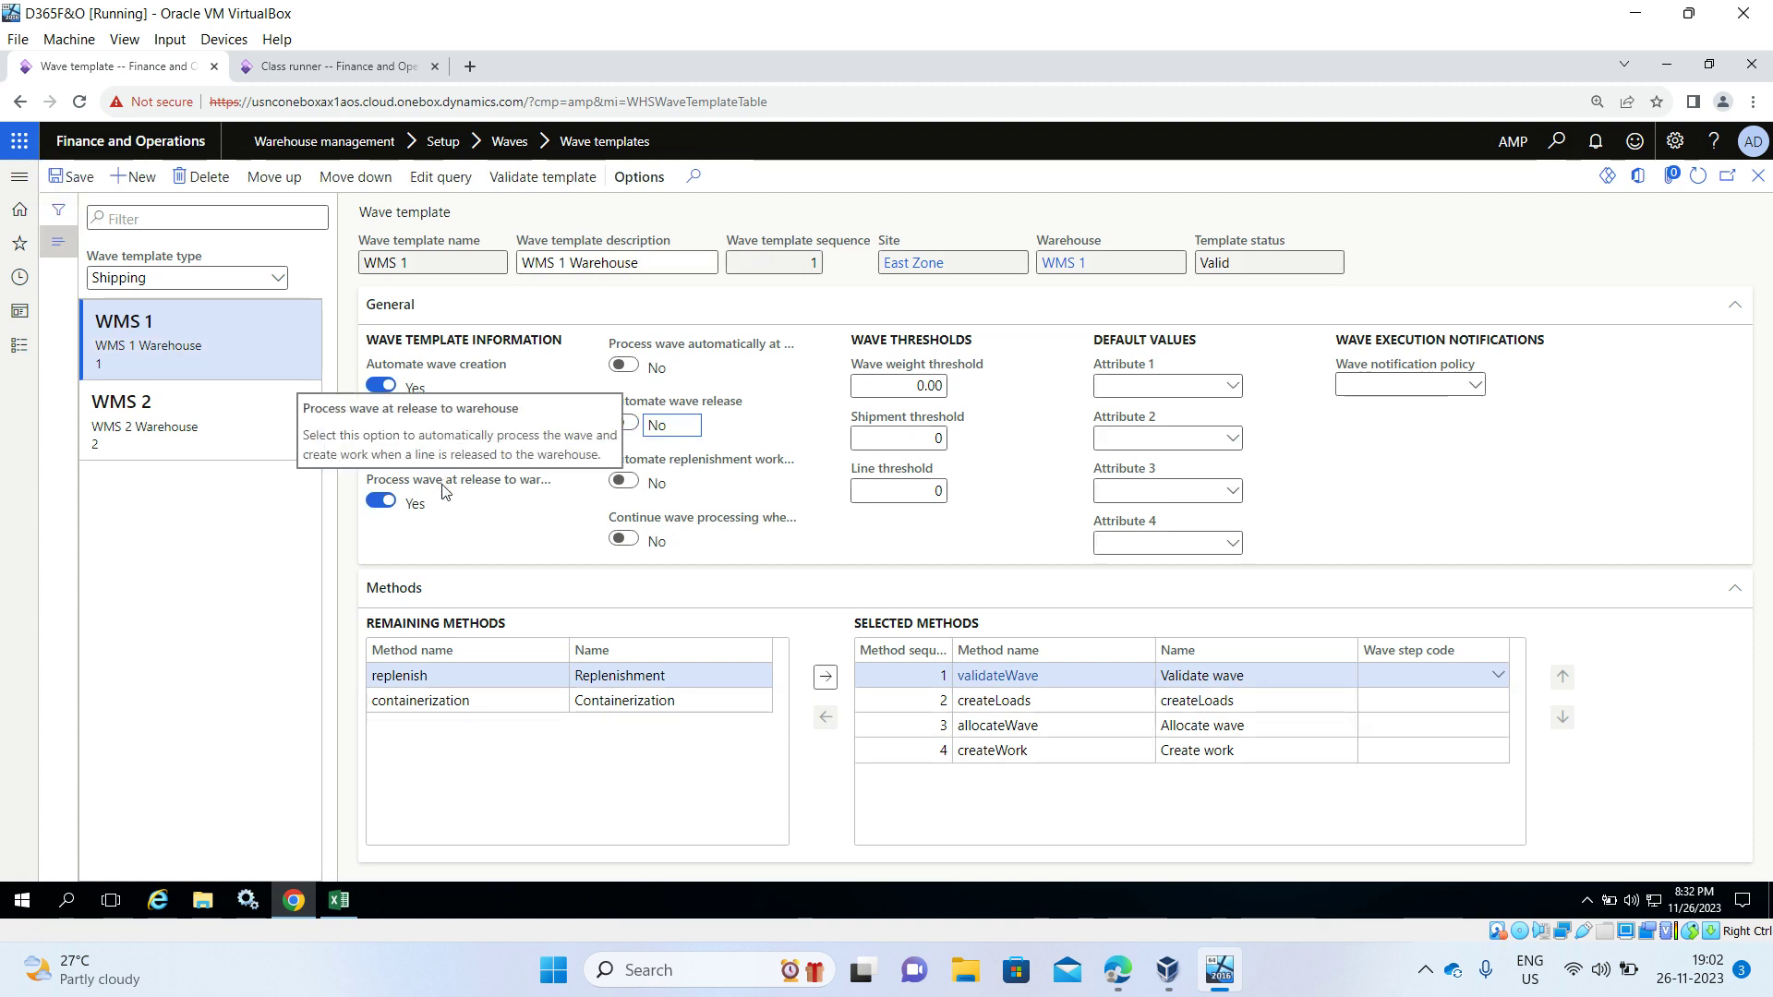
{"action": "left_click", "coordinate": [377, 501]}
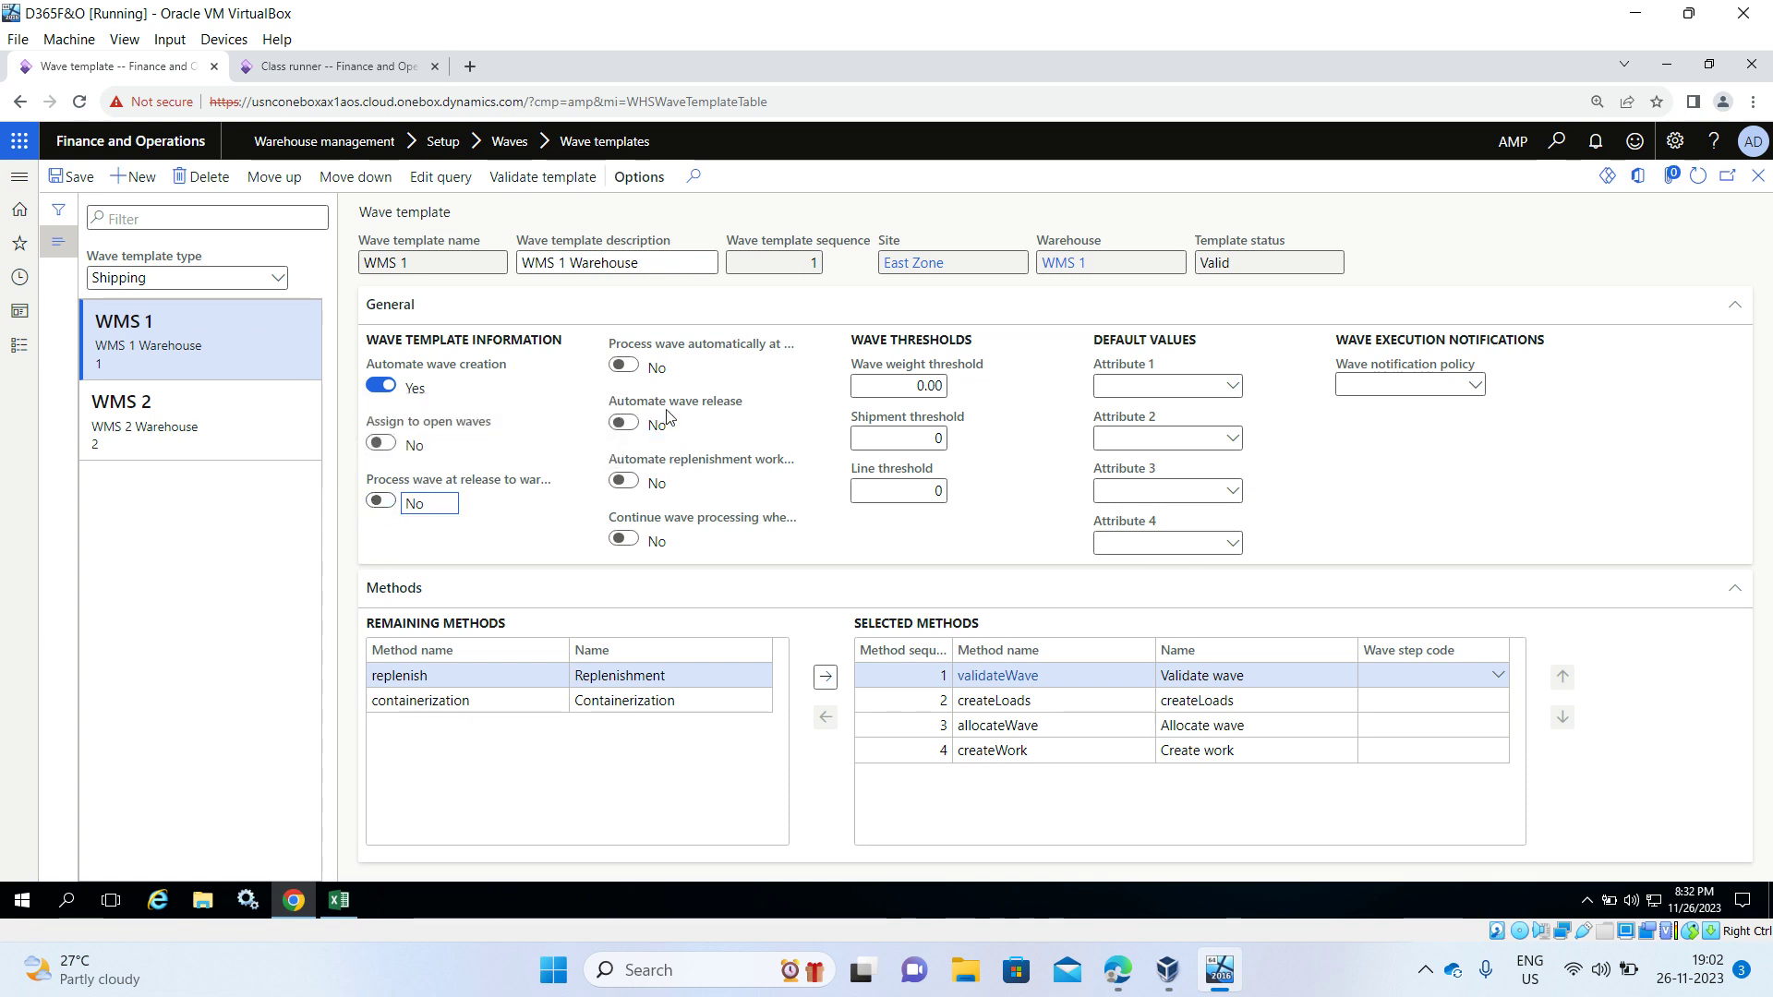
{"action": "mouse_move", "coordinate": [540, 485]}
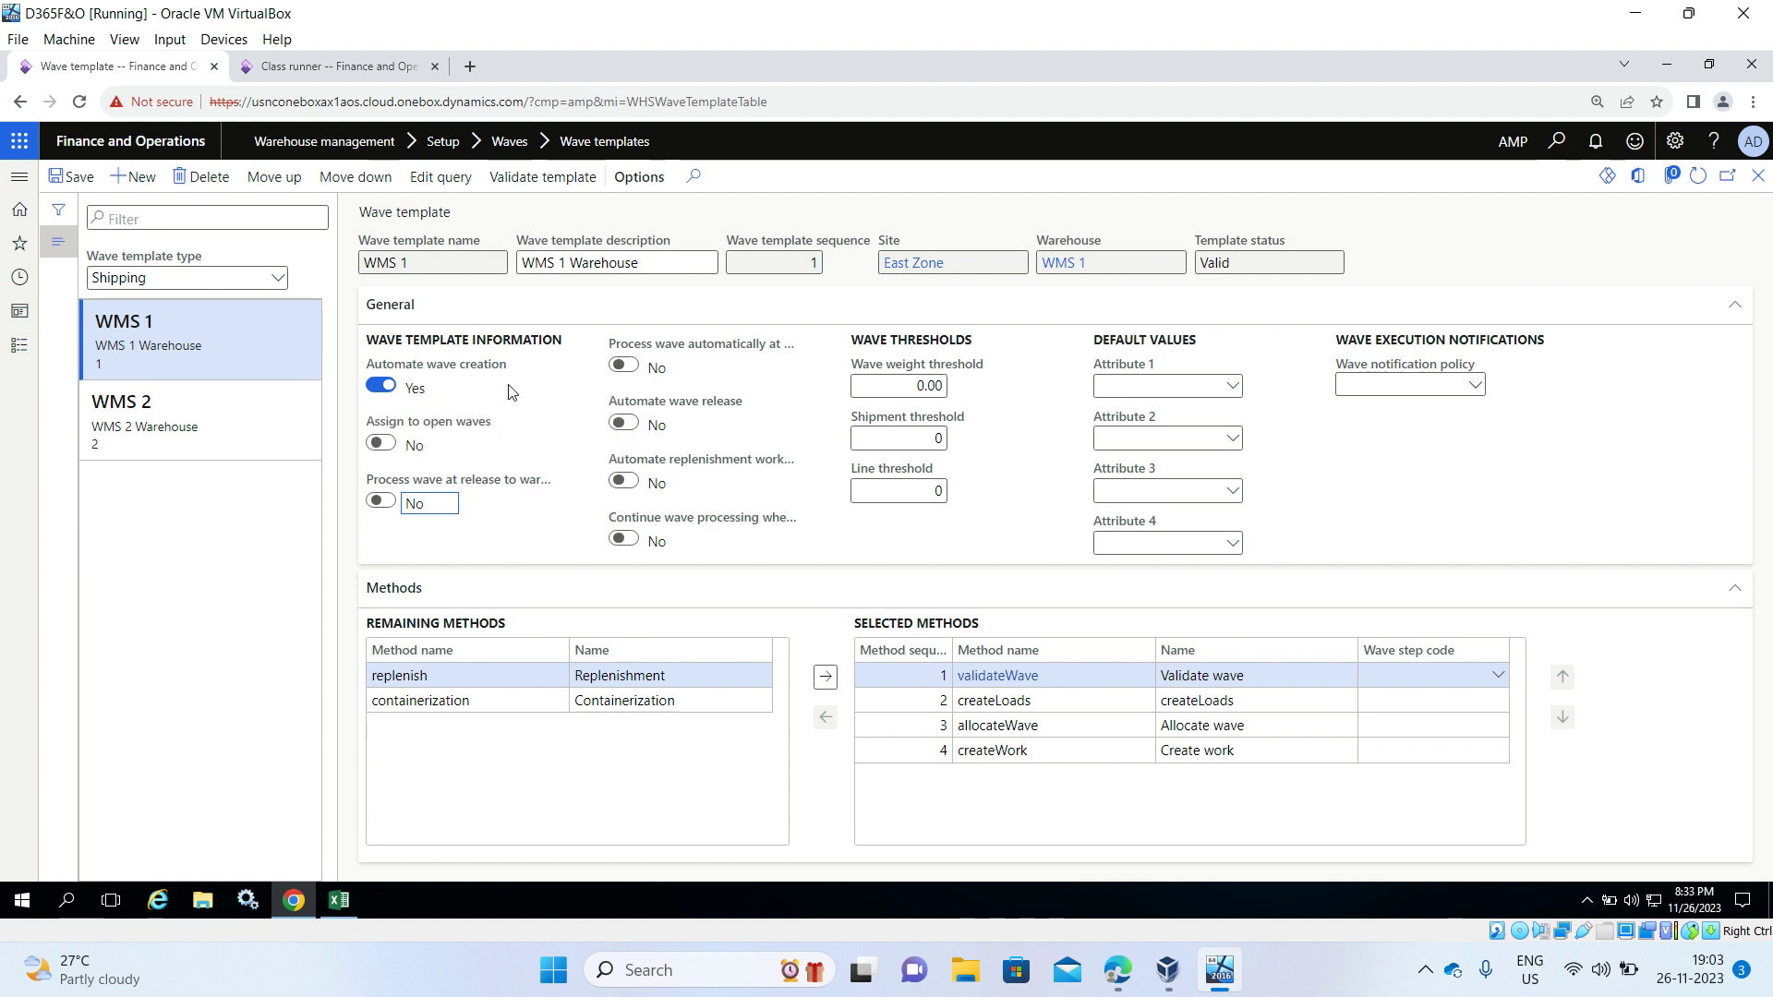
{"action": "left_click", "coordinate": [78, 182]}
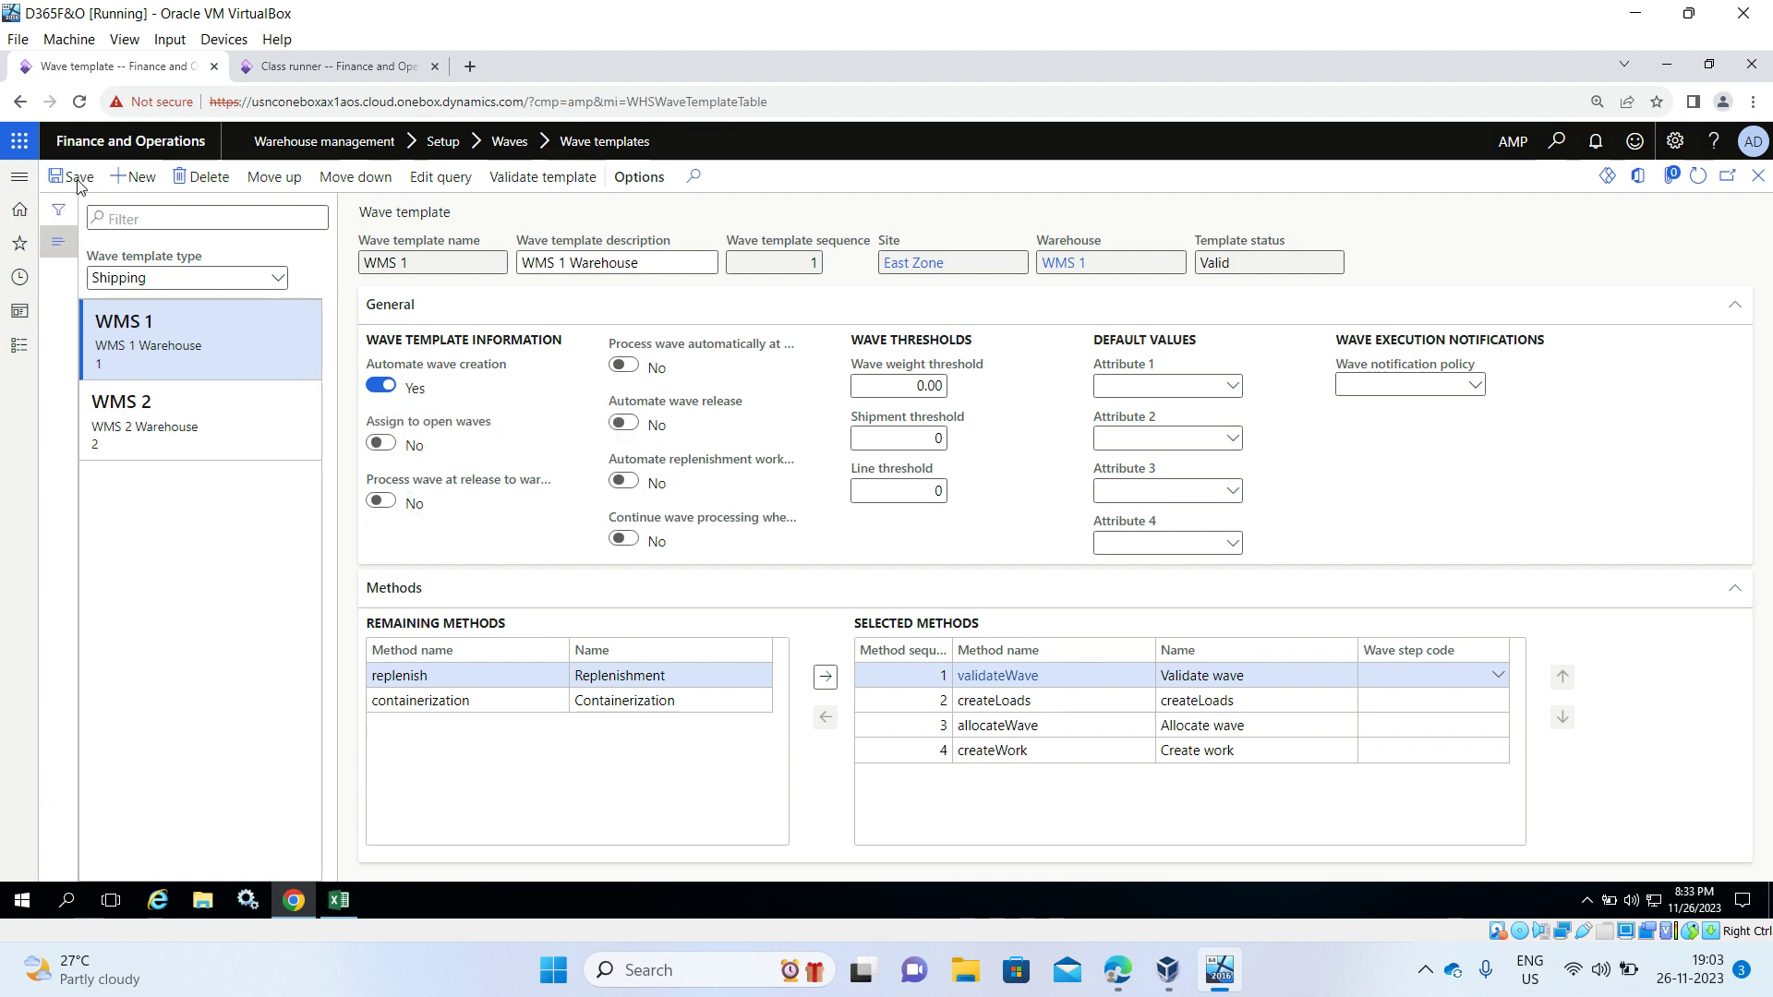
Step: Open the transfer order page under the inbound orders of Inventory management
{"action": "left_click", "coordinate": [25, 353]}
{"action": "scroll", "coordinate": [139, 515], "scroll_direction": "down", "scroll_amount": 5}
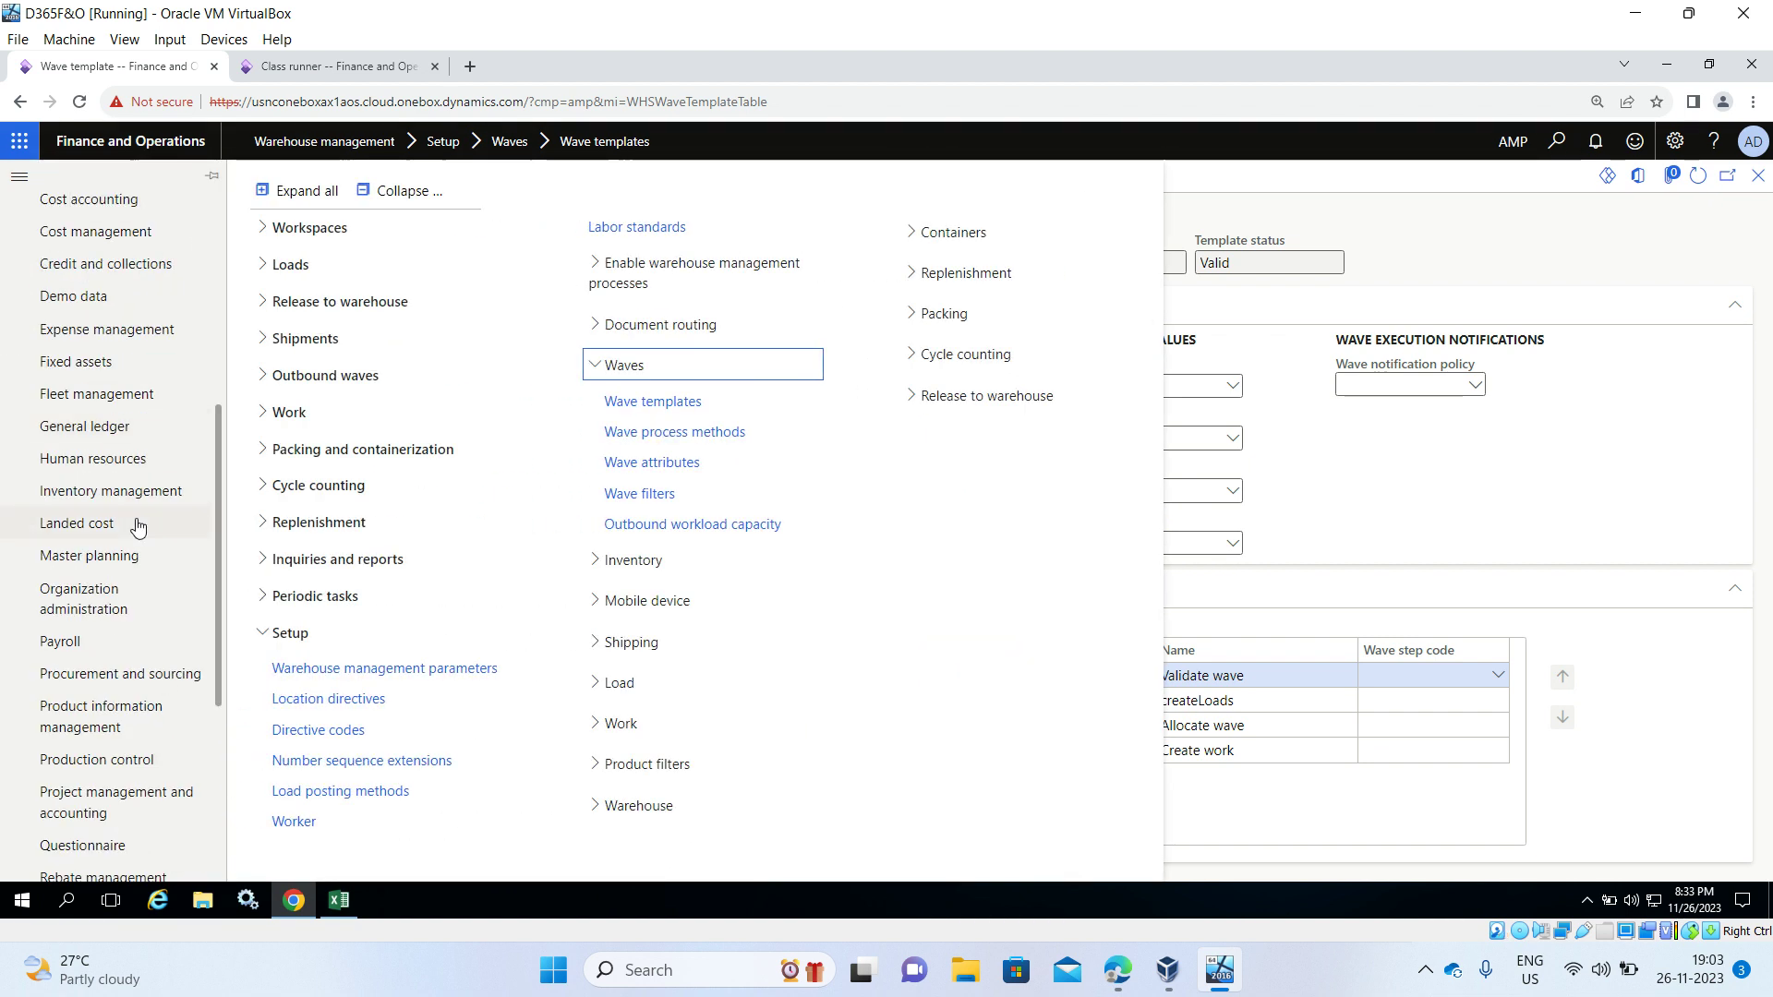
{"action": "scroll", "coordinate": [137, 526], "scroll_direction": "down", "scroll_amount": 3}
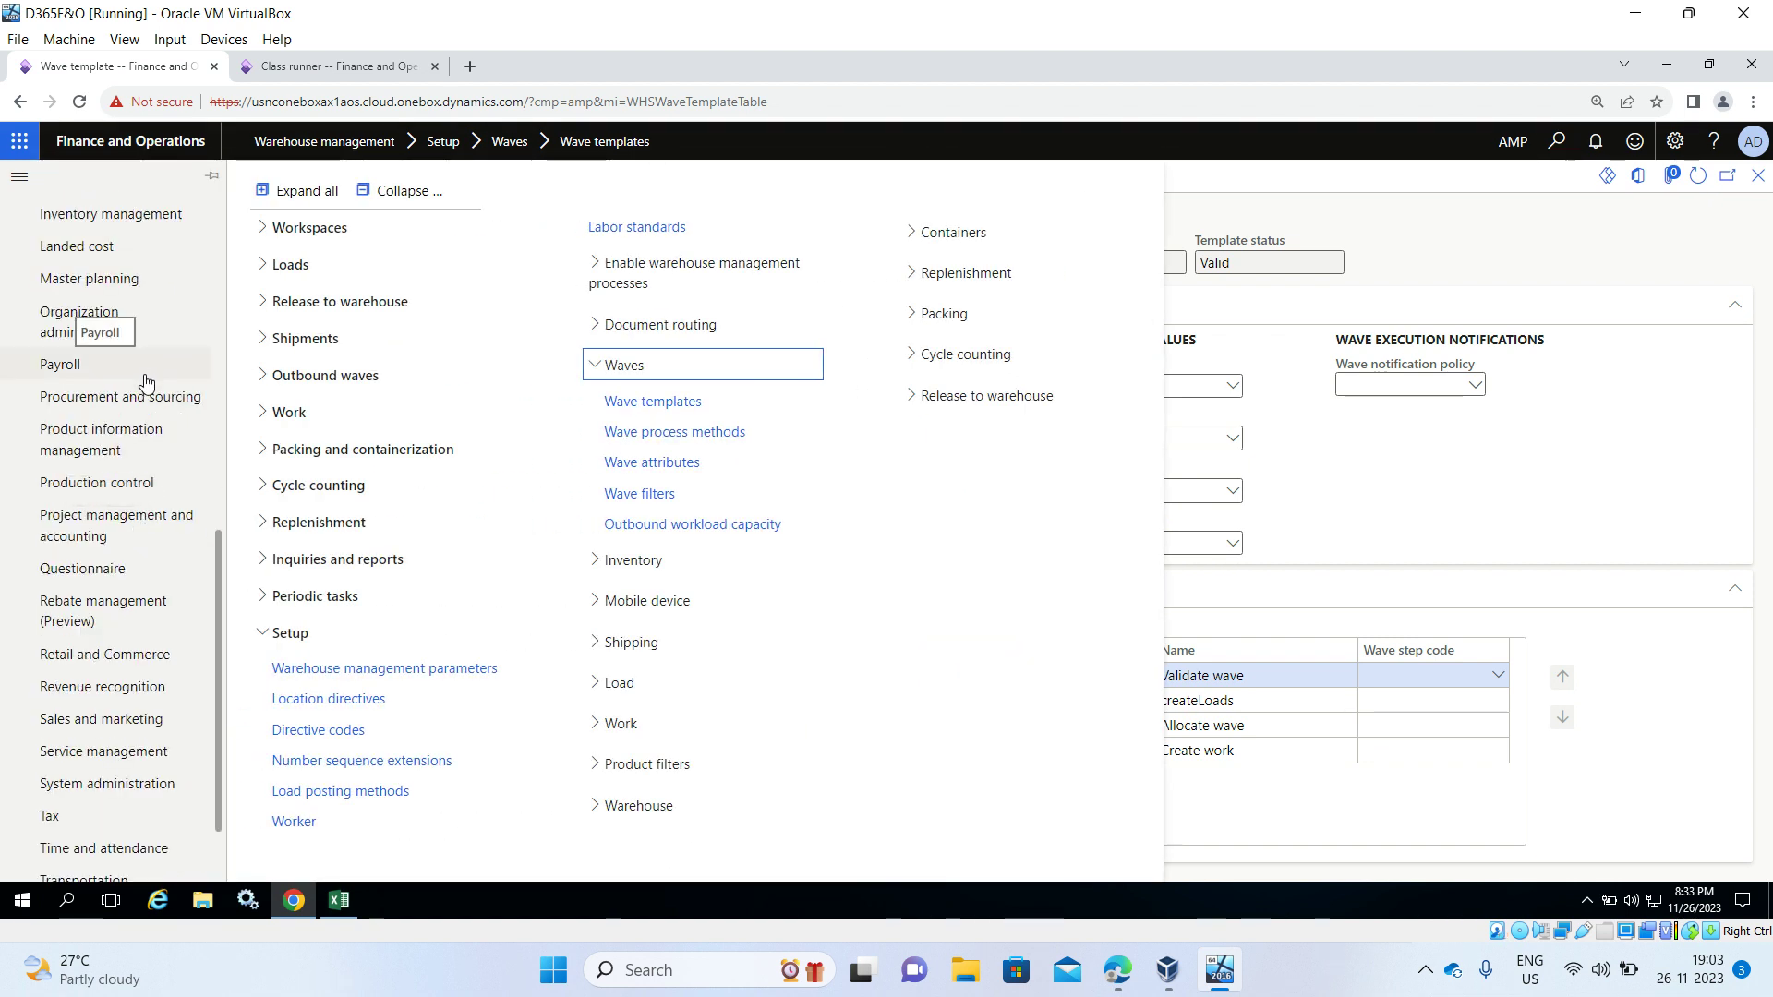
{"action": "left_click", "coordinate": [143, 222]}
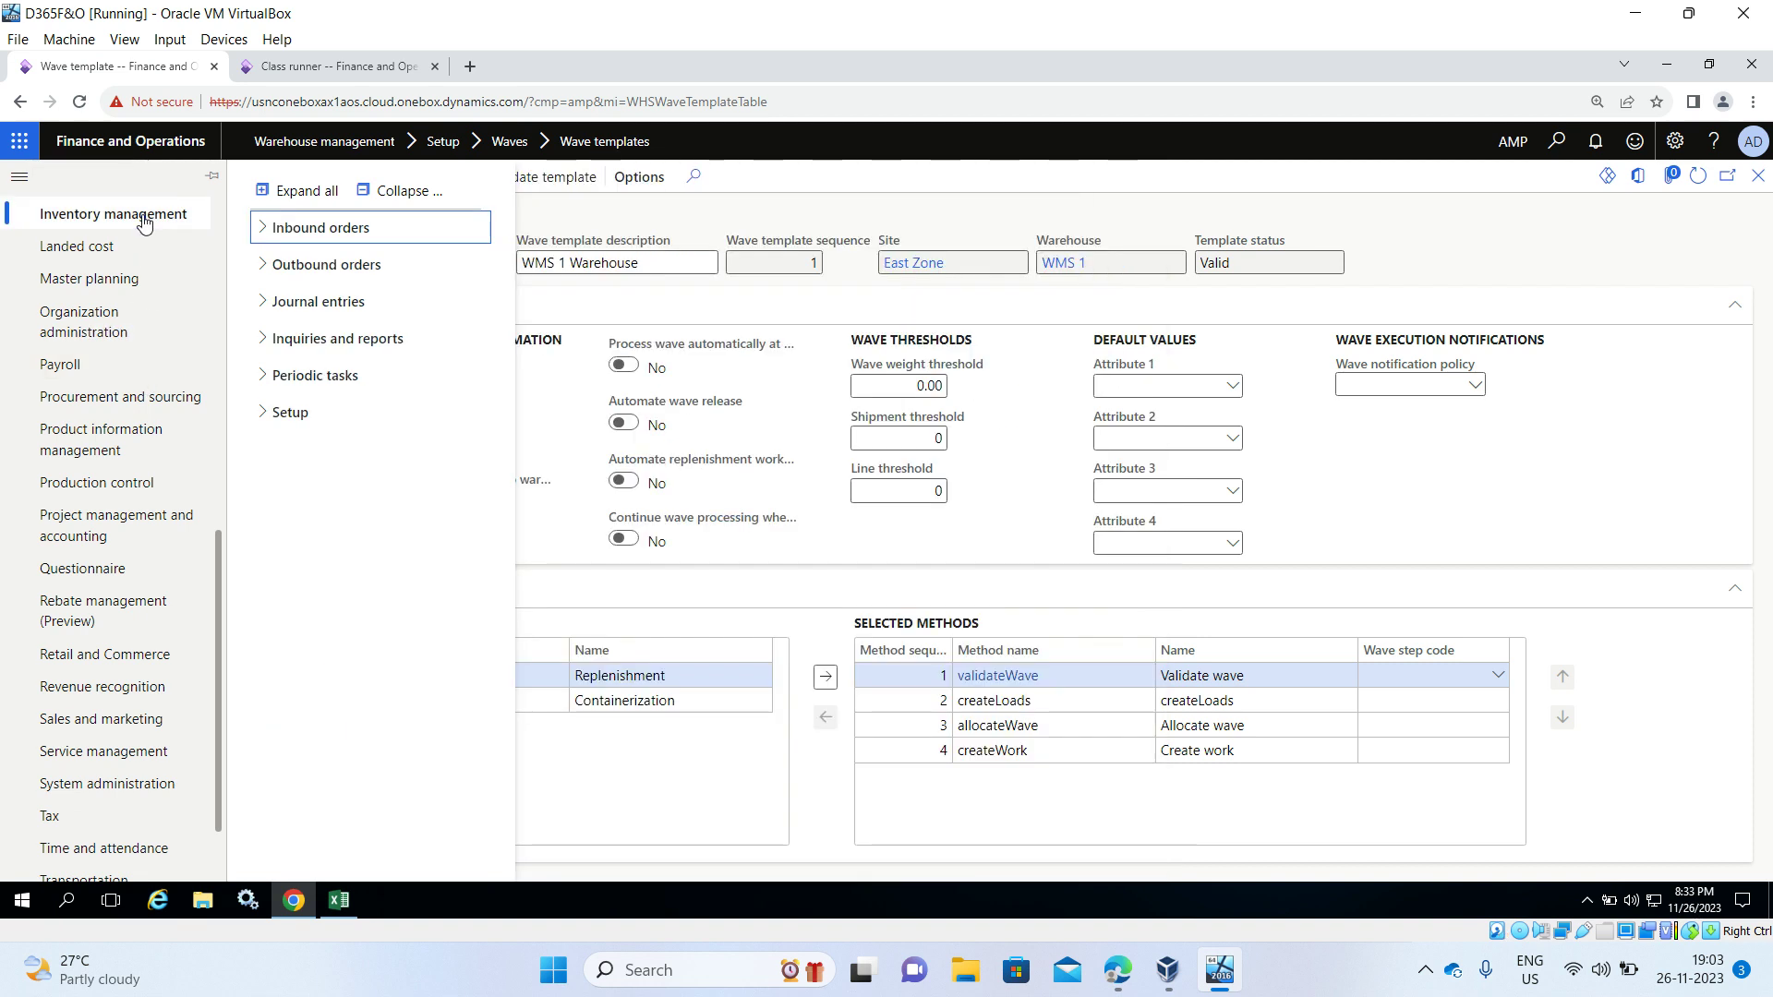
{"action": "left_click", "coordinate": [321, 227]}
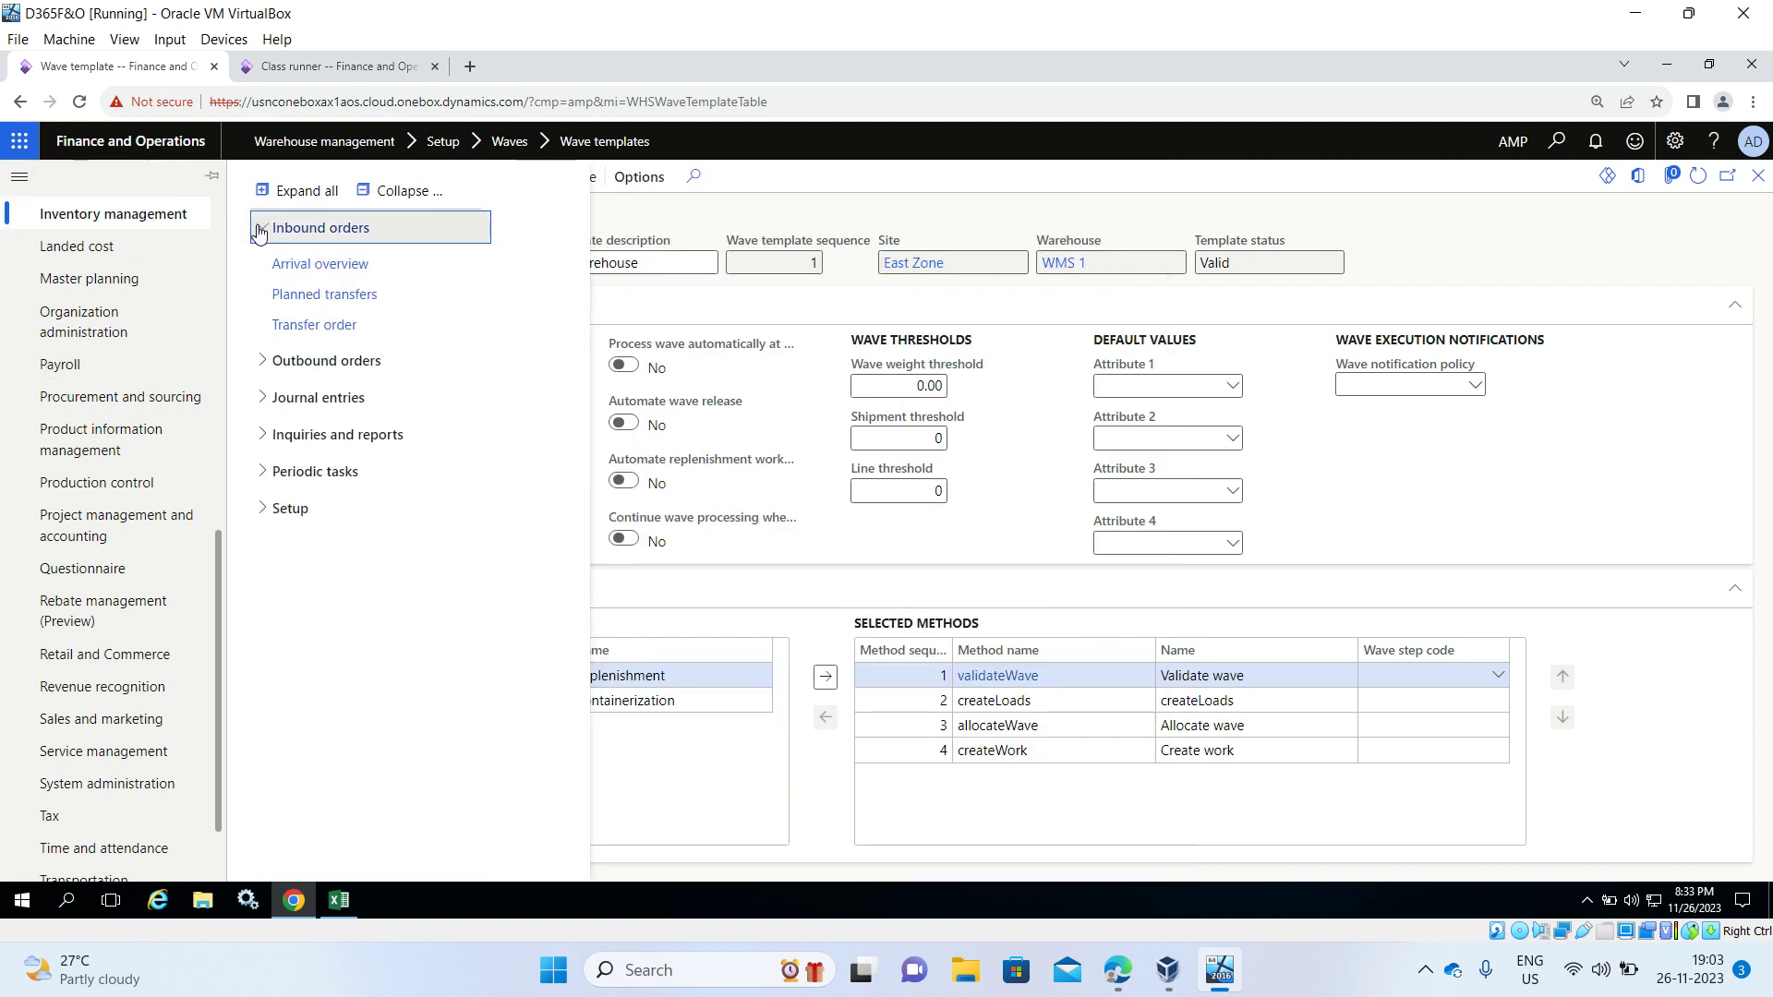
{"action": "left_click", "coordinate": [303, 329]}
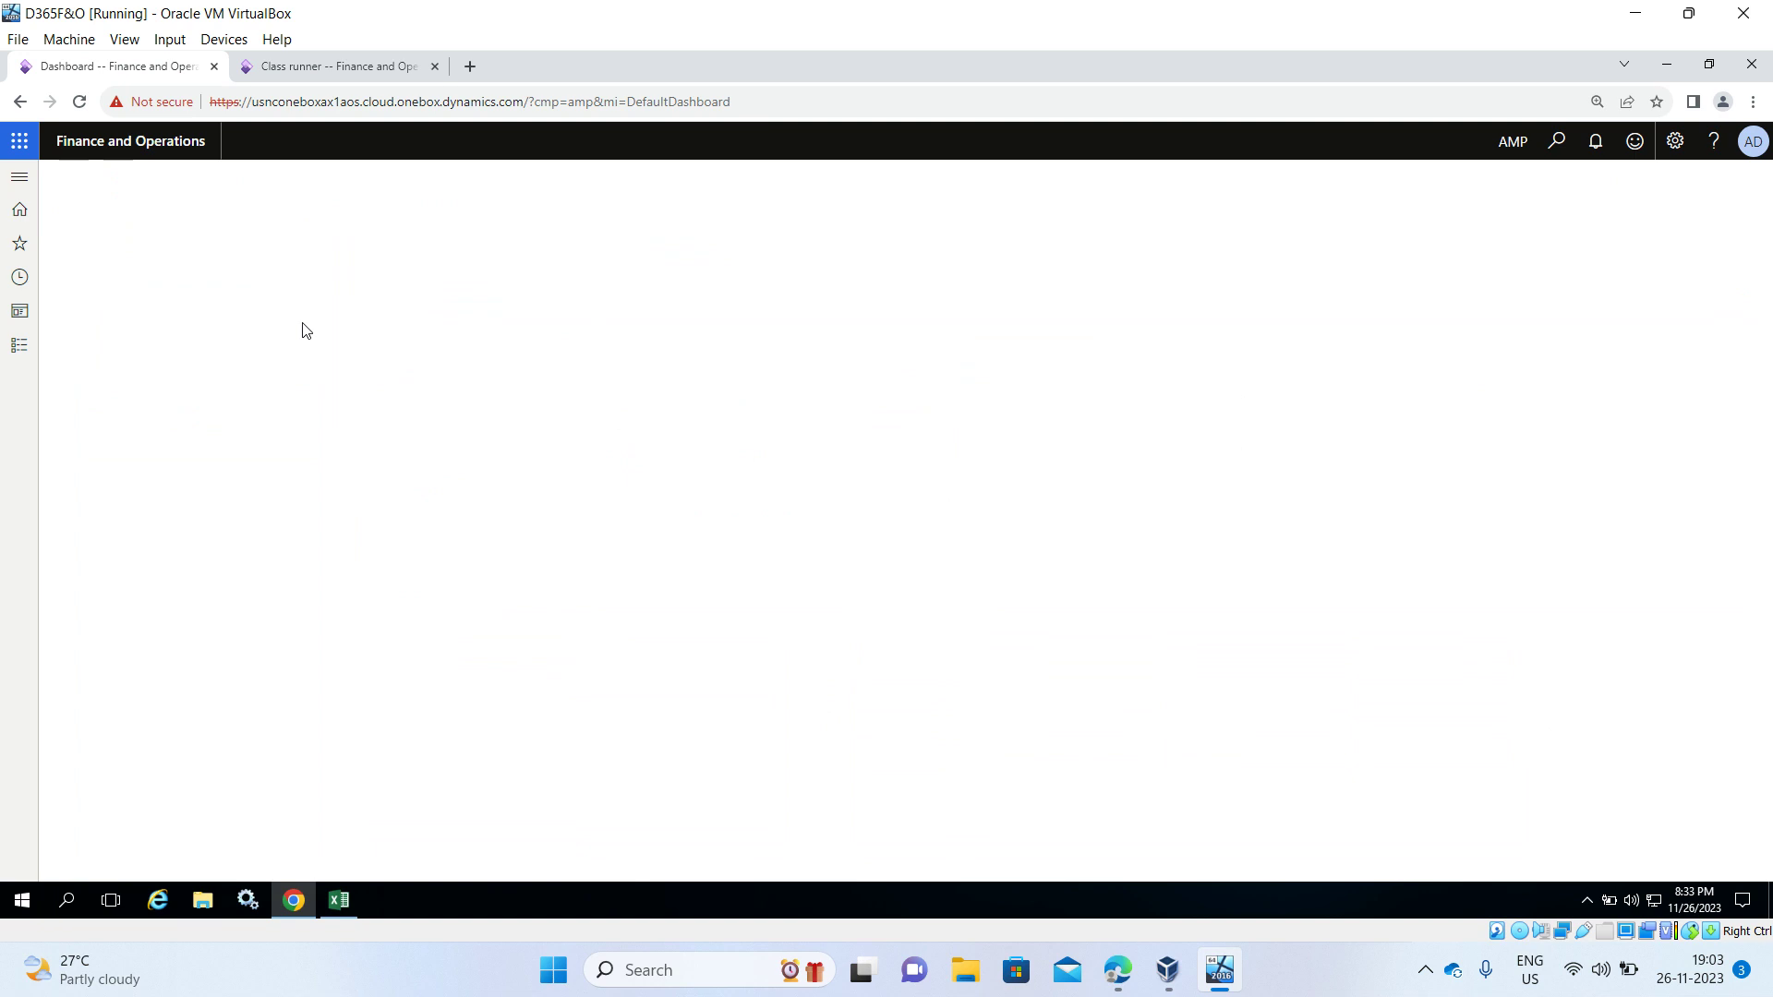
Step: Create a new transfer order from warehouse WMS 1 to warehouse Non -WMS
{"action": "left_click", "coordinate": [129, 178]}
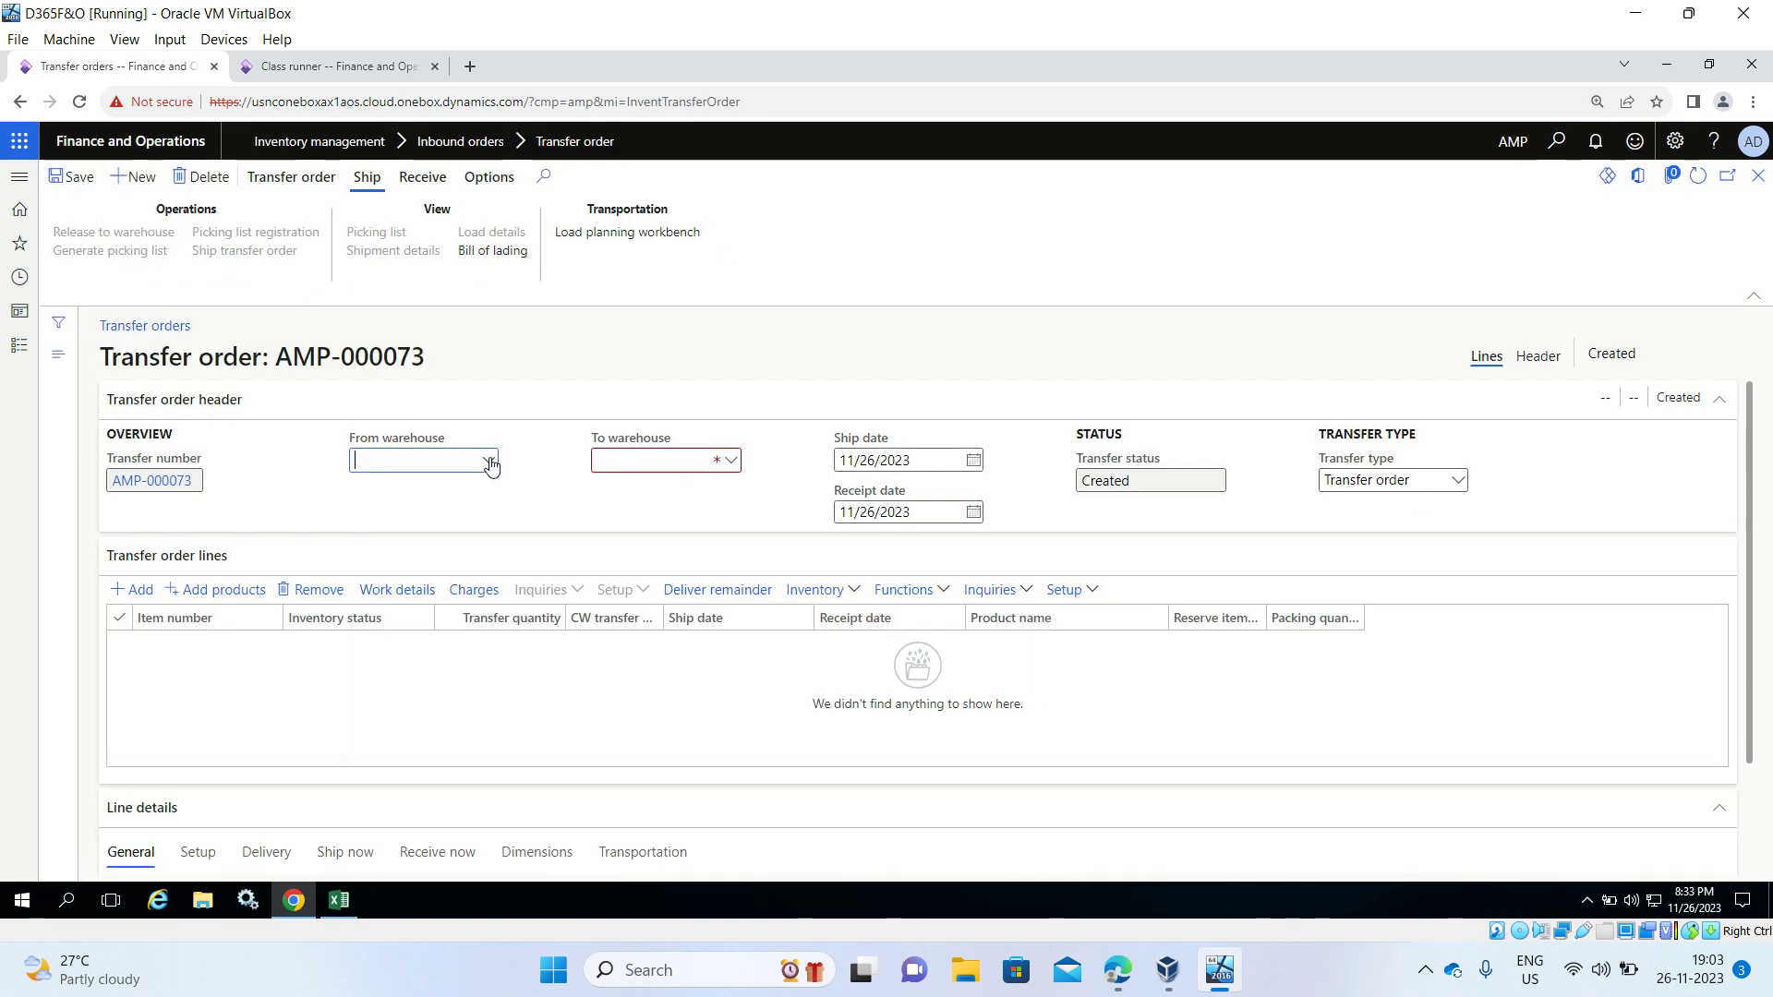
{"action": "left_click", "coordinate": [488, 460]}
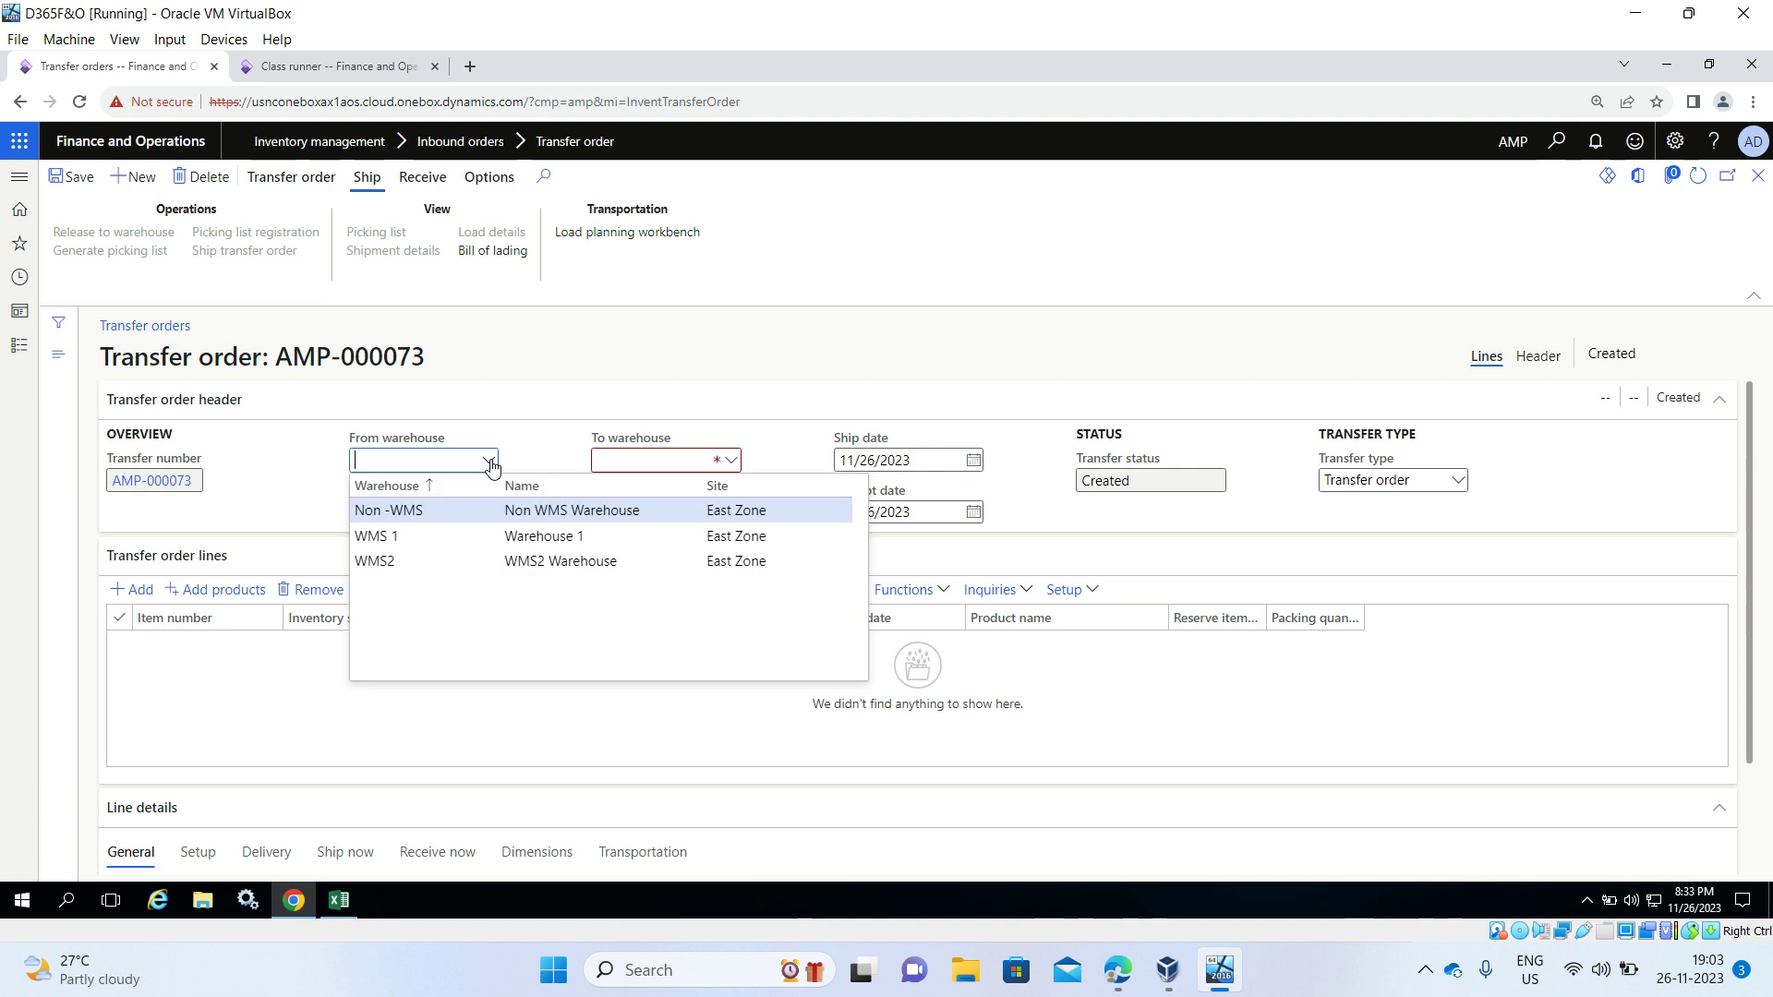
{"action": "left_click", "coordinate": [489, 536]}
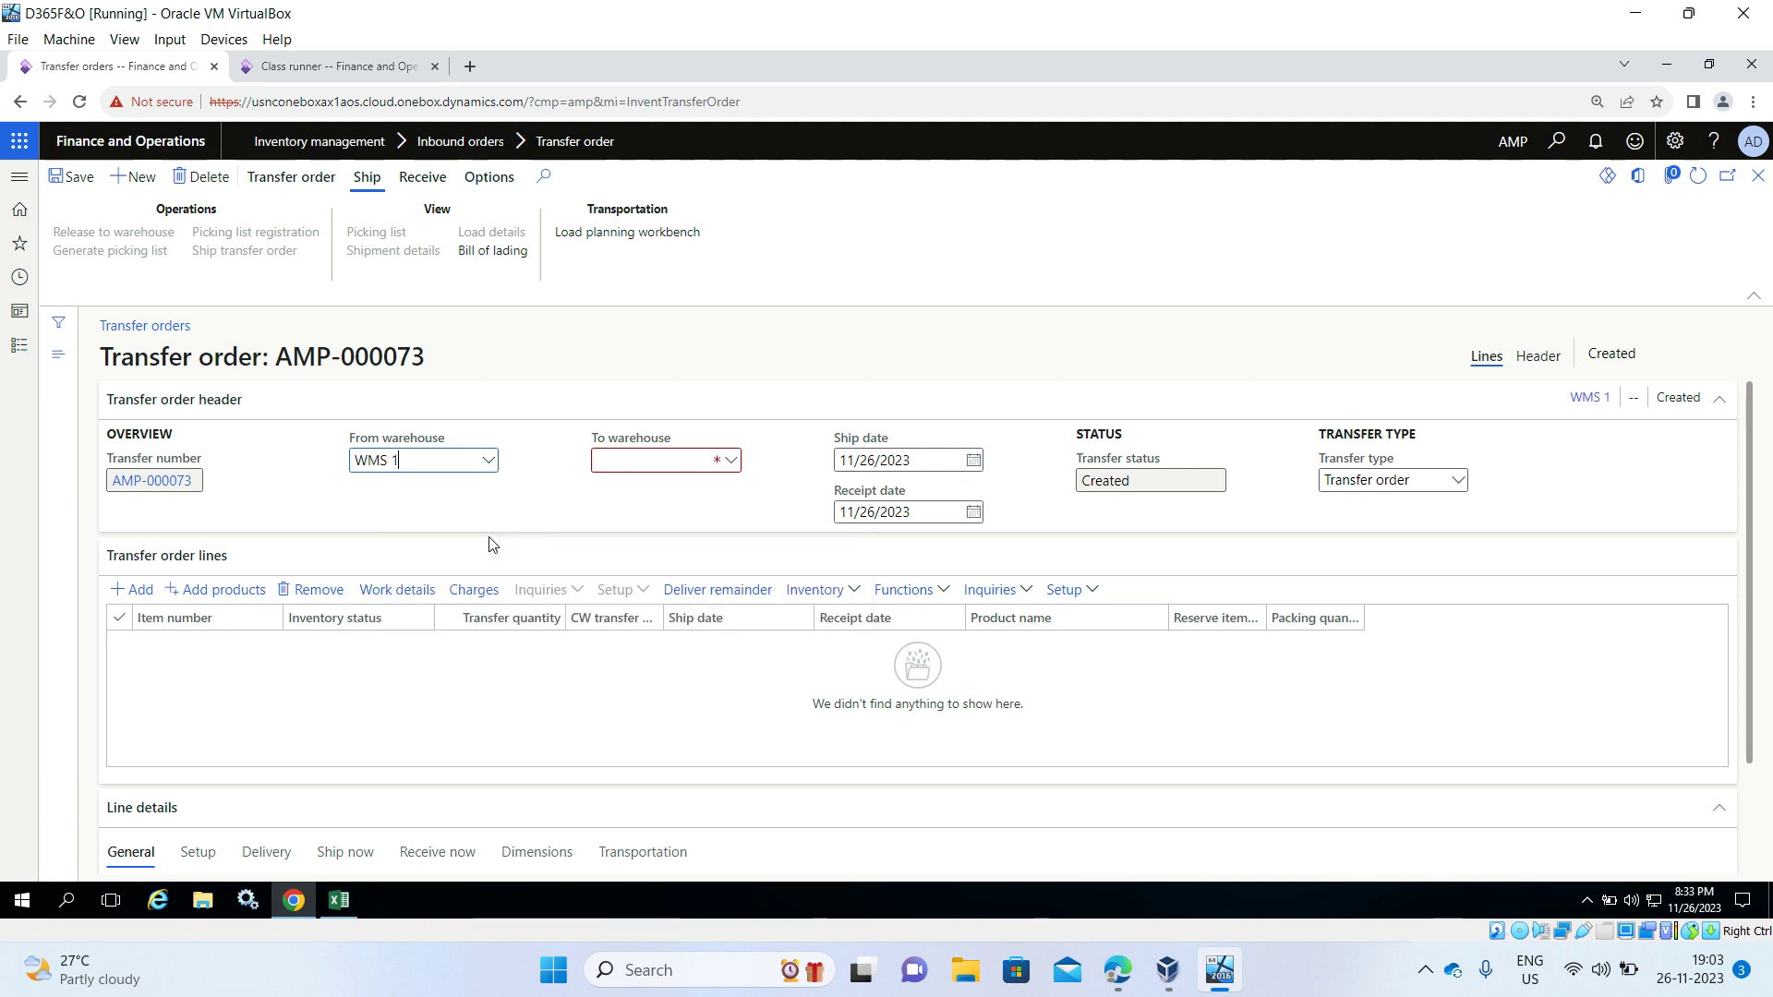
{"action": "left_click", "coordinate": [741, 465]}
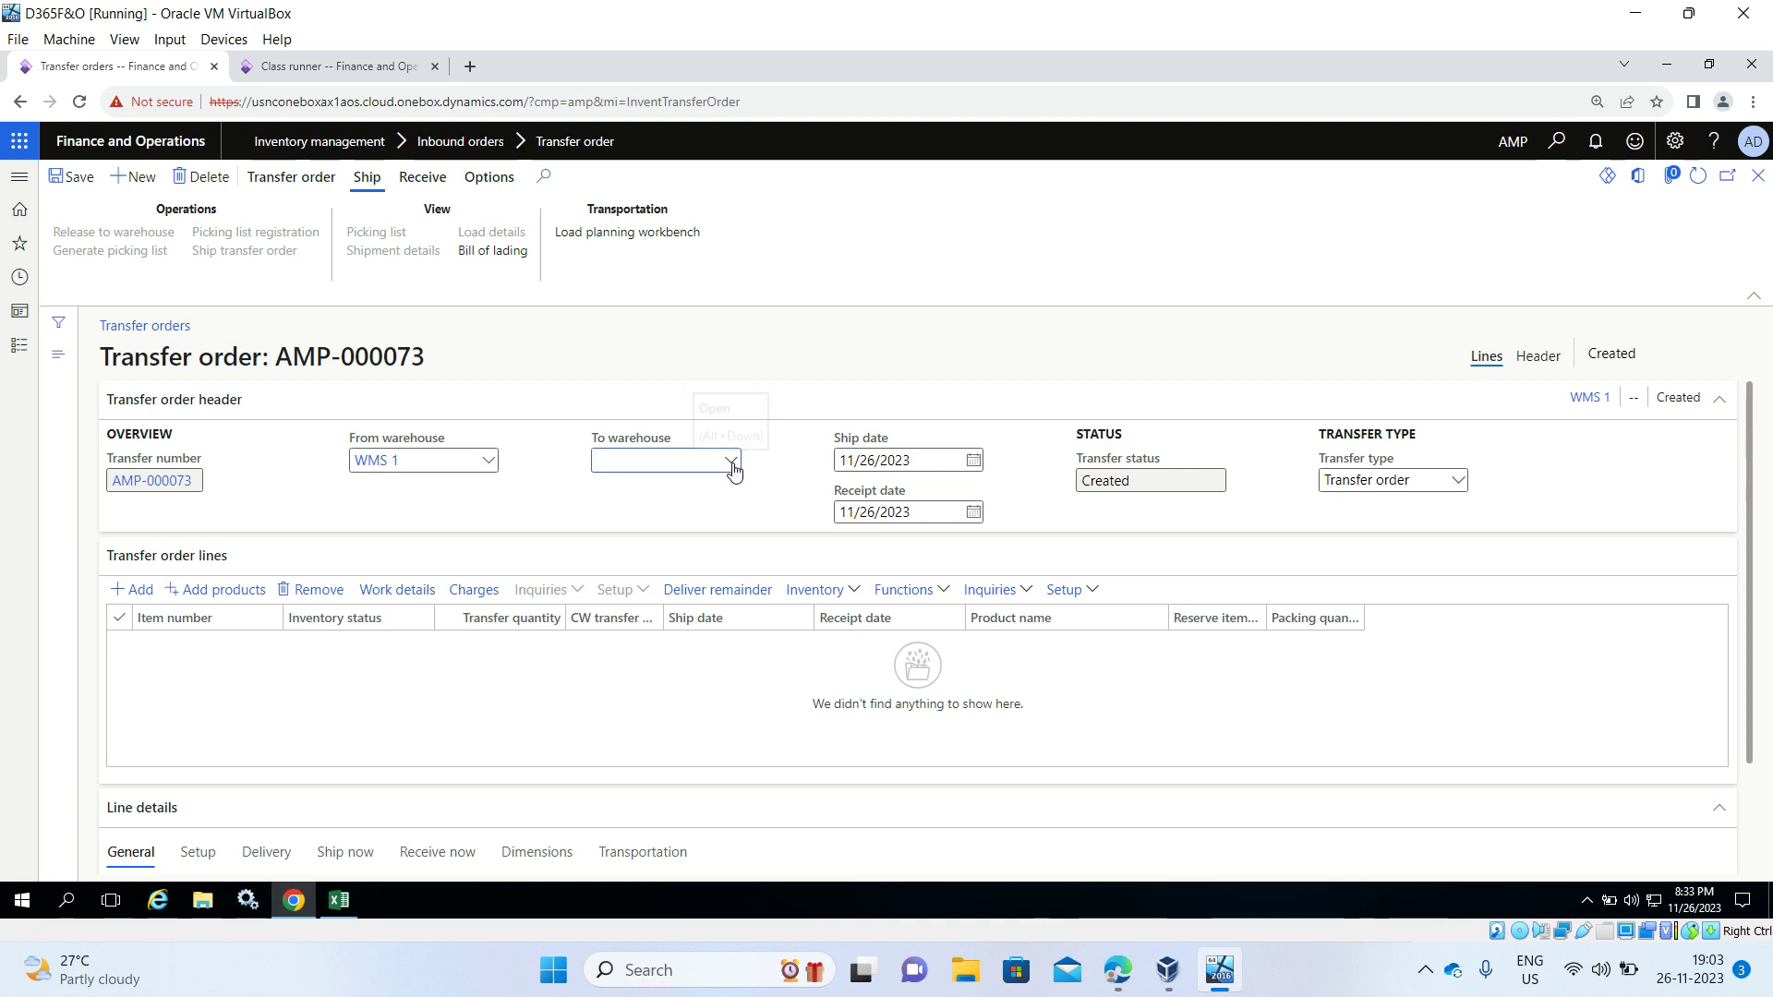
{"action": "left_click", "coordinate": [729, 462]}
{"action": "left_click", "coordinate": [705, 512]}
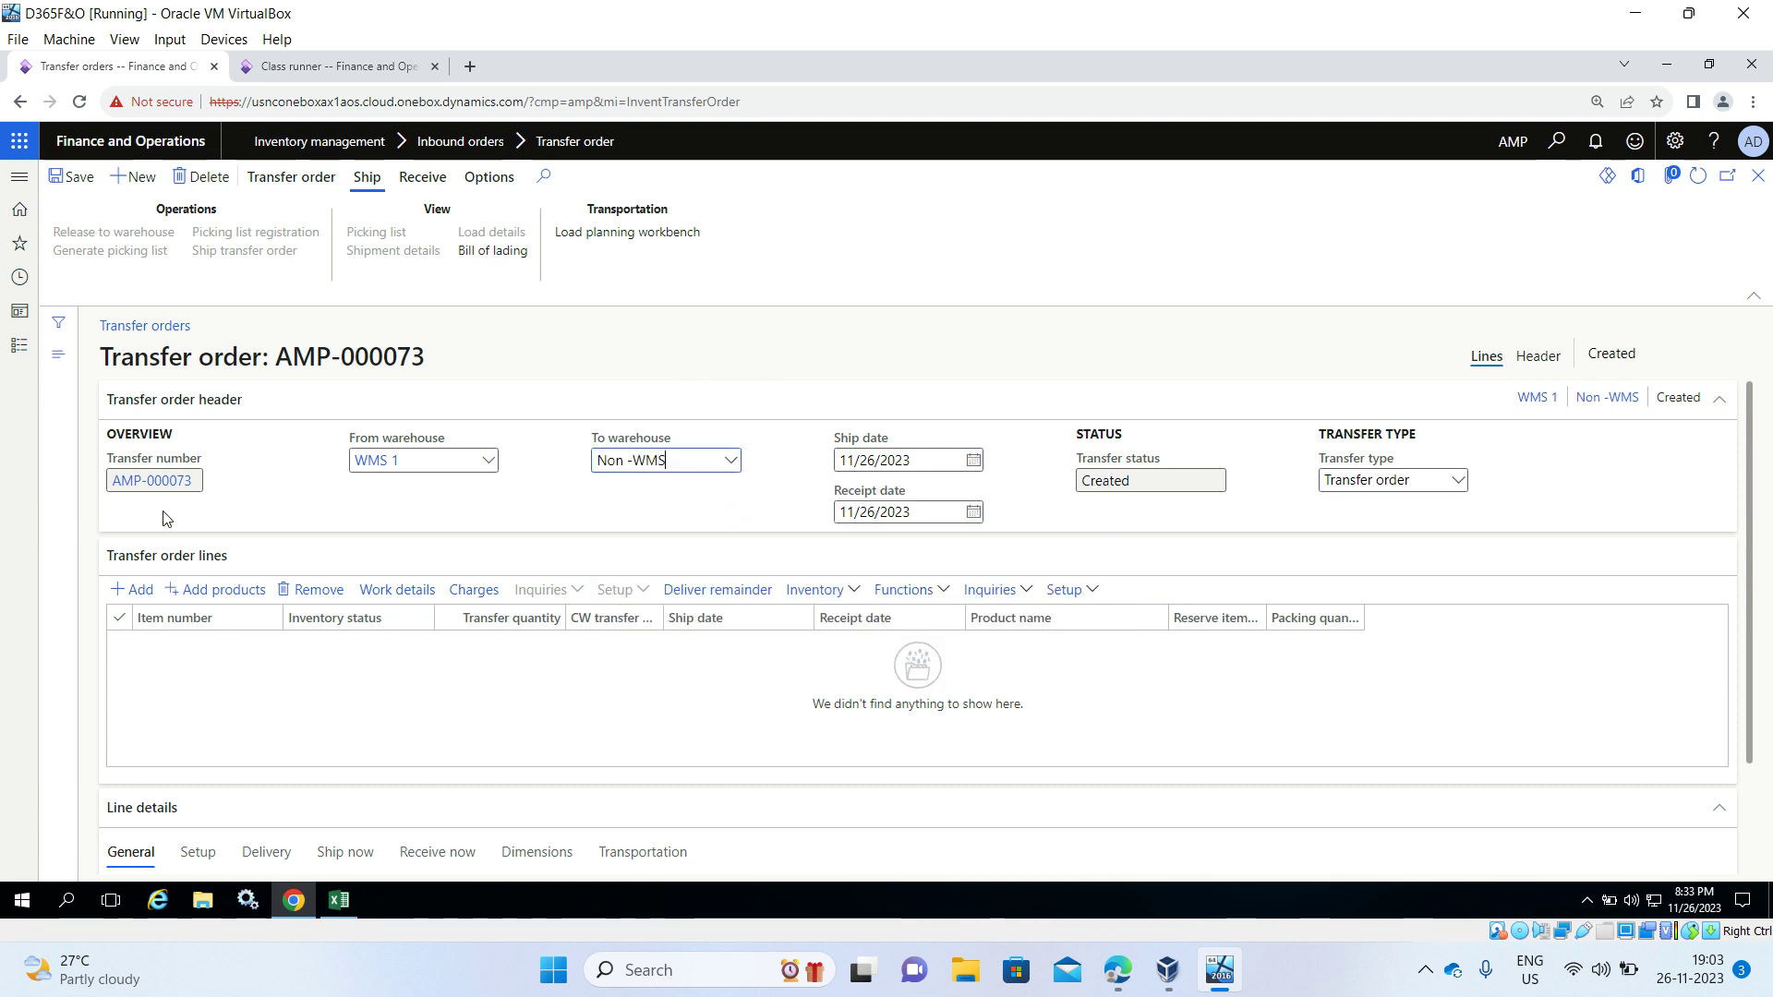
Step: Add an order line for item AMP-000001 (Paracetamol 650 Mg) with inventory status Available and transfer quantity 5
{"action": "left_click", "coordinate": [140, 594]}
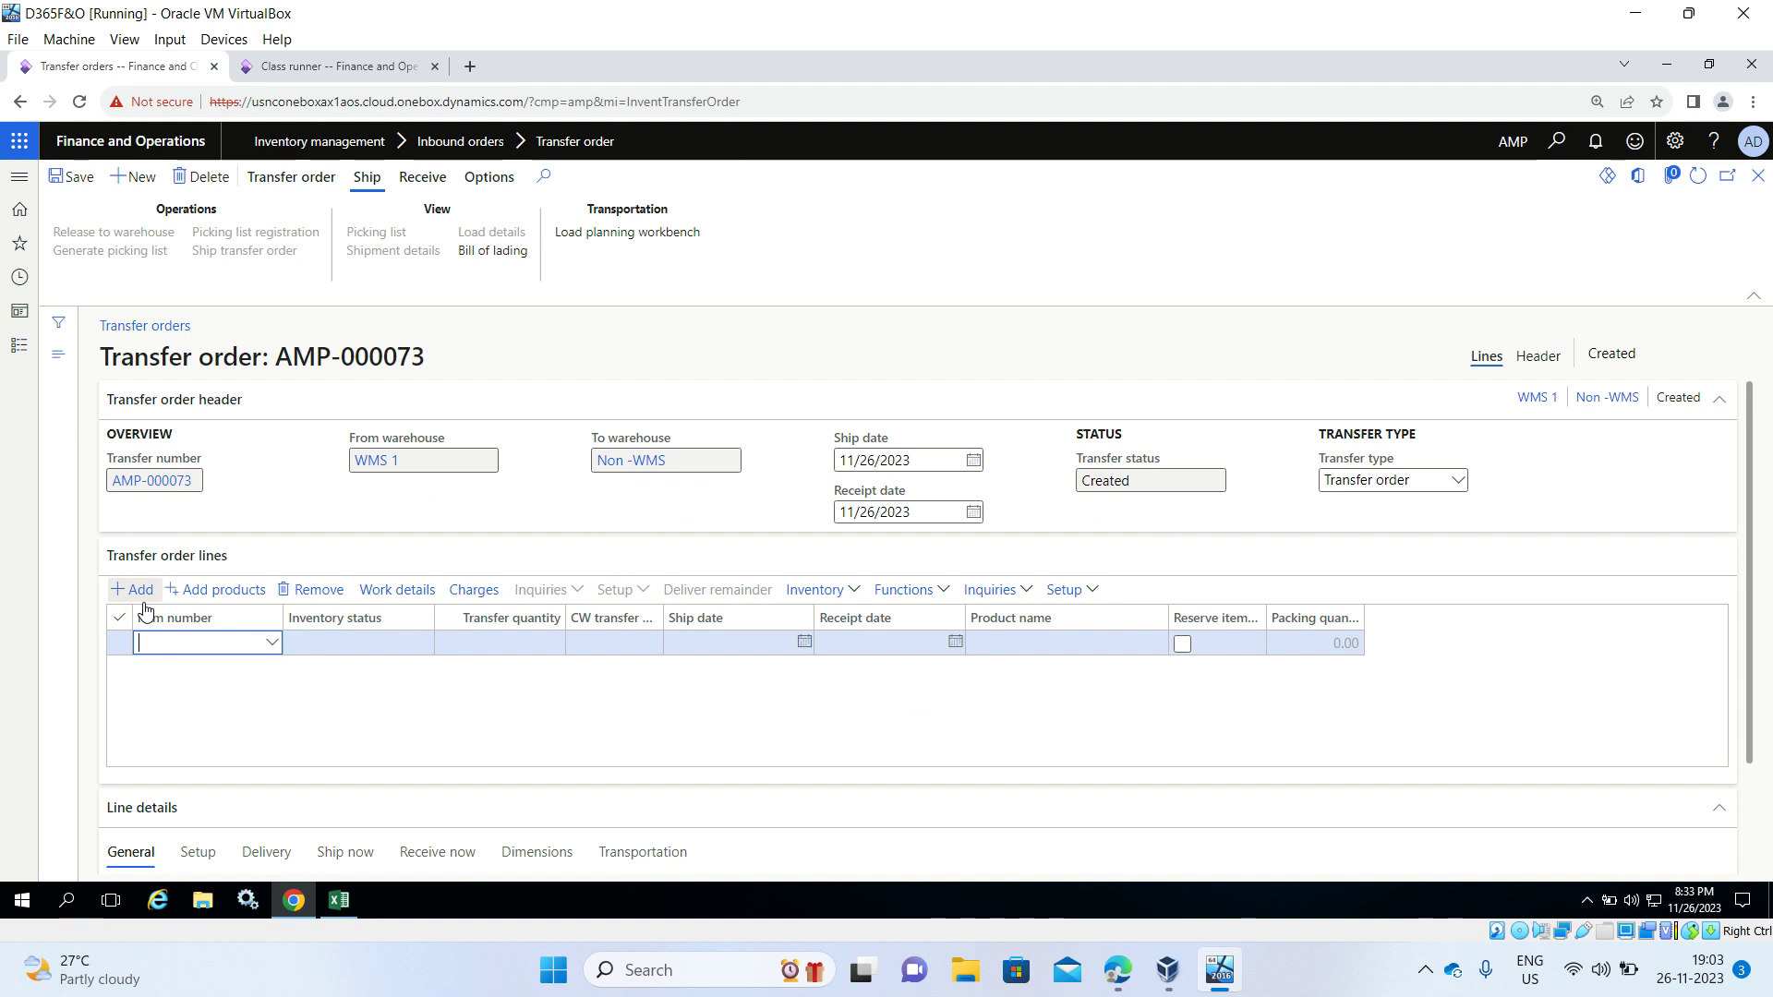
{"action": "left_click", "coordinate": [272, 644]}
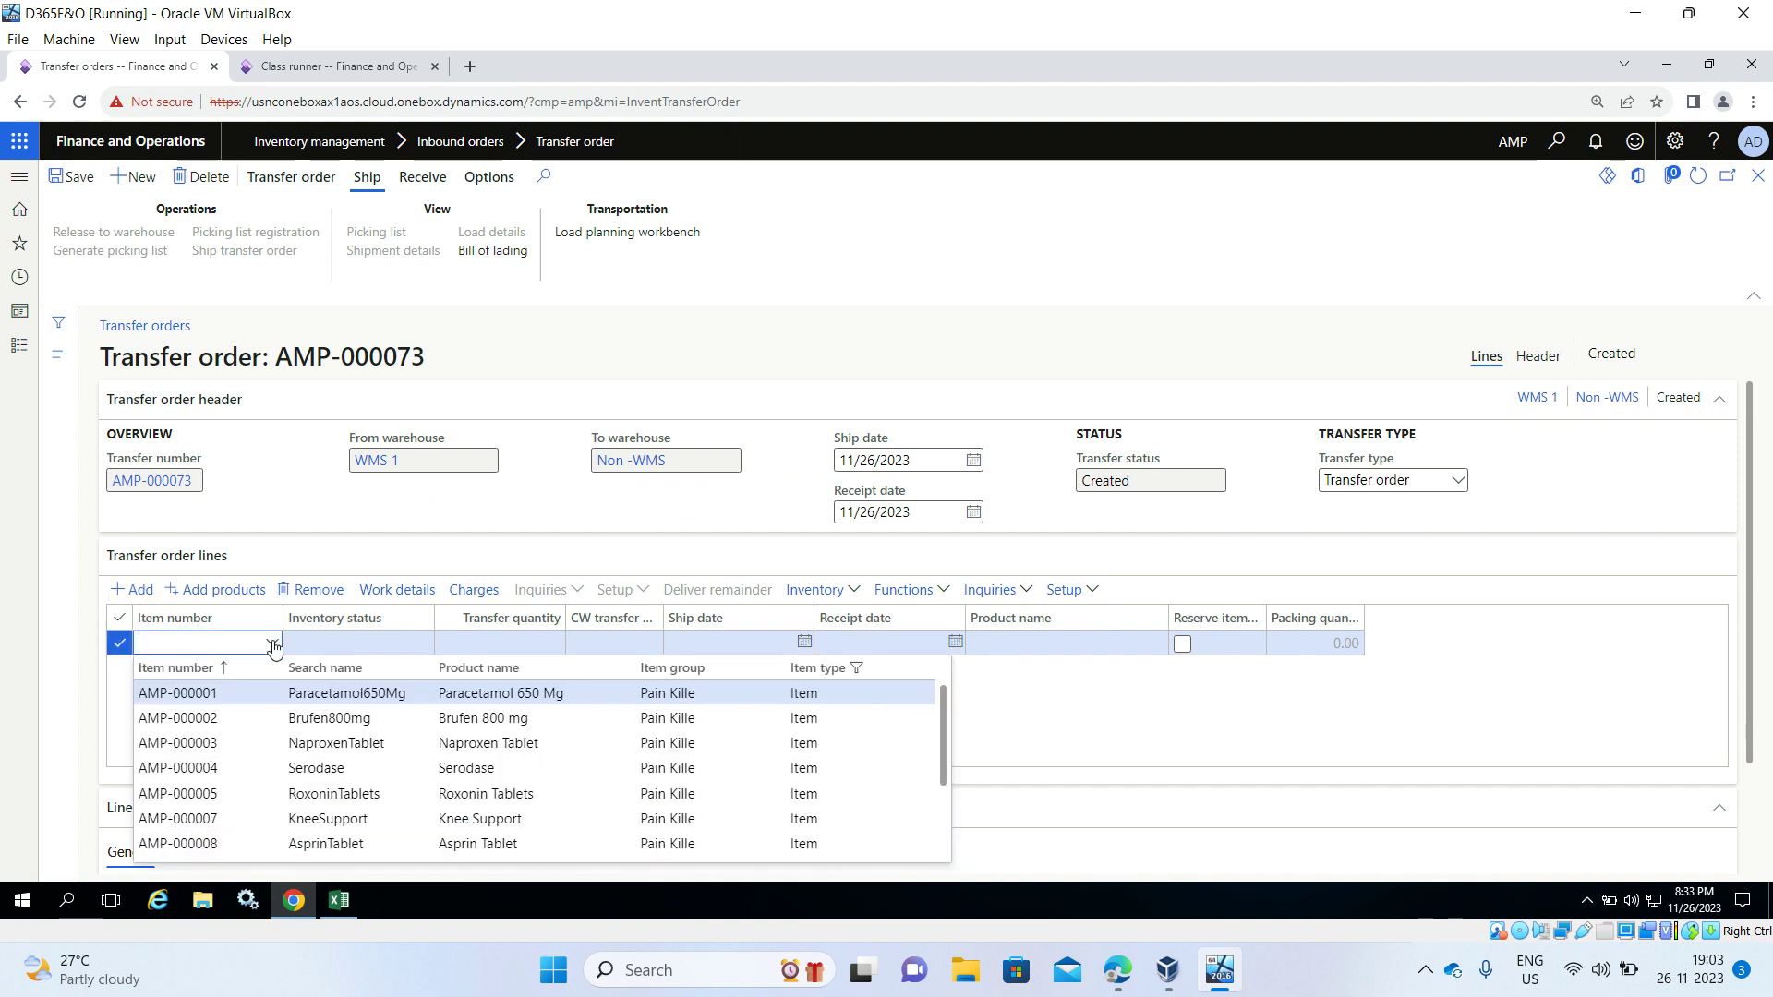
{"action": "left_click", "coordinate": [303, 694]}
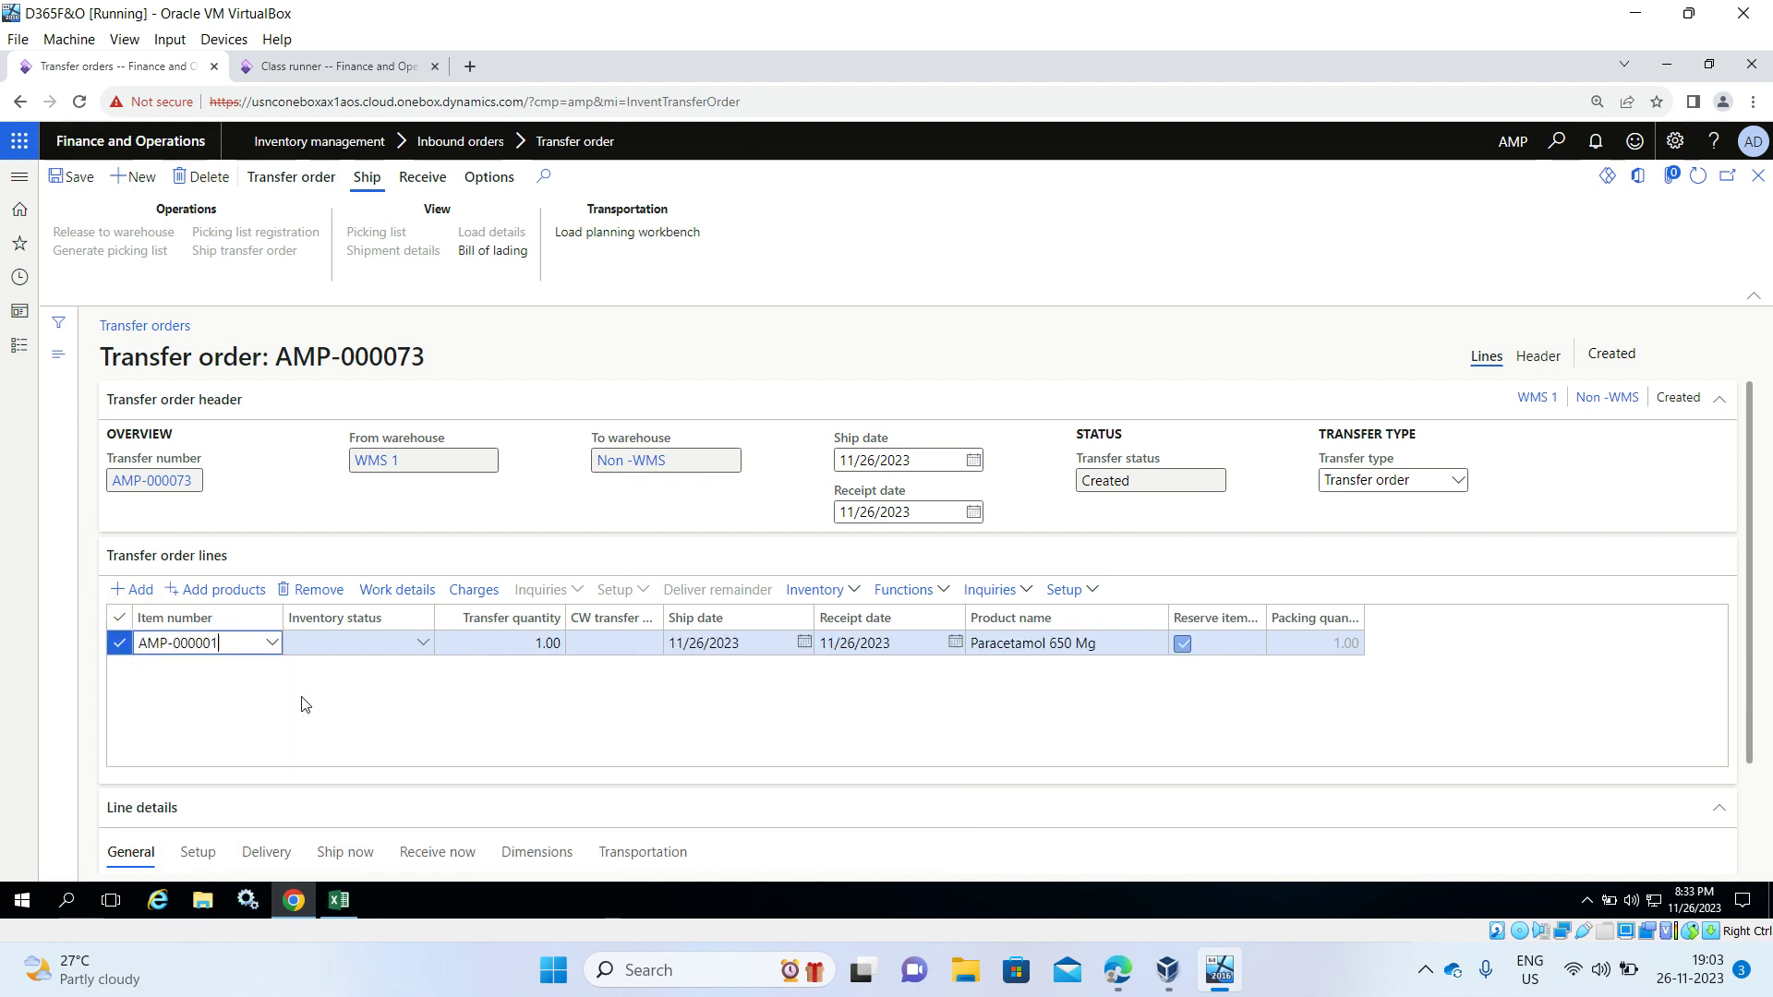
{"action": "left_click", "coordinate": [424, 647]}
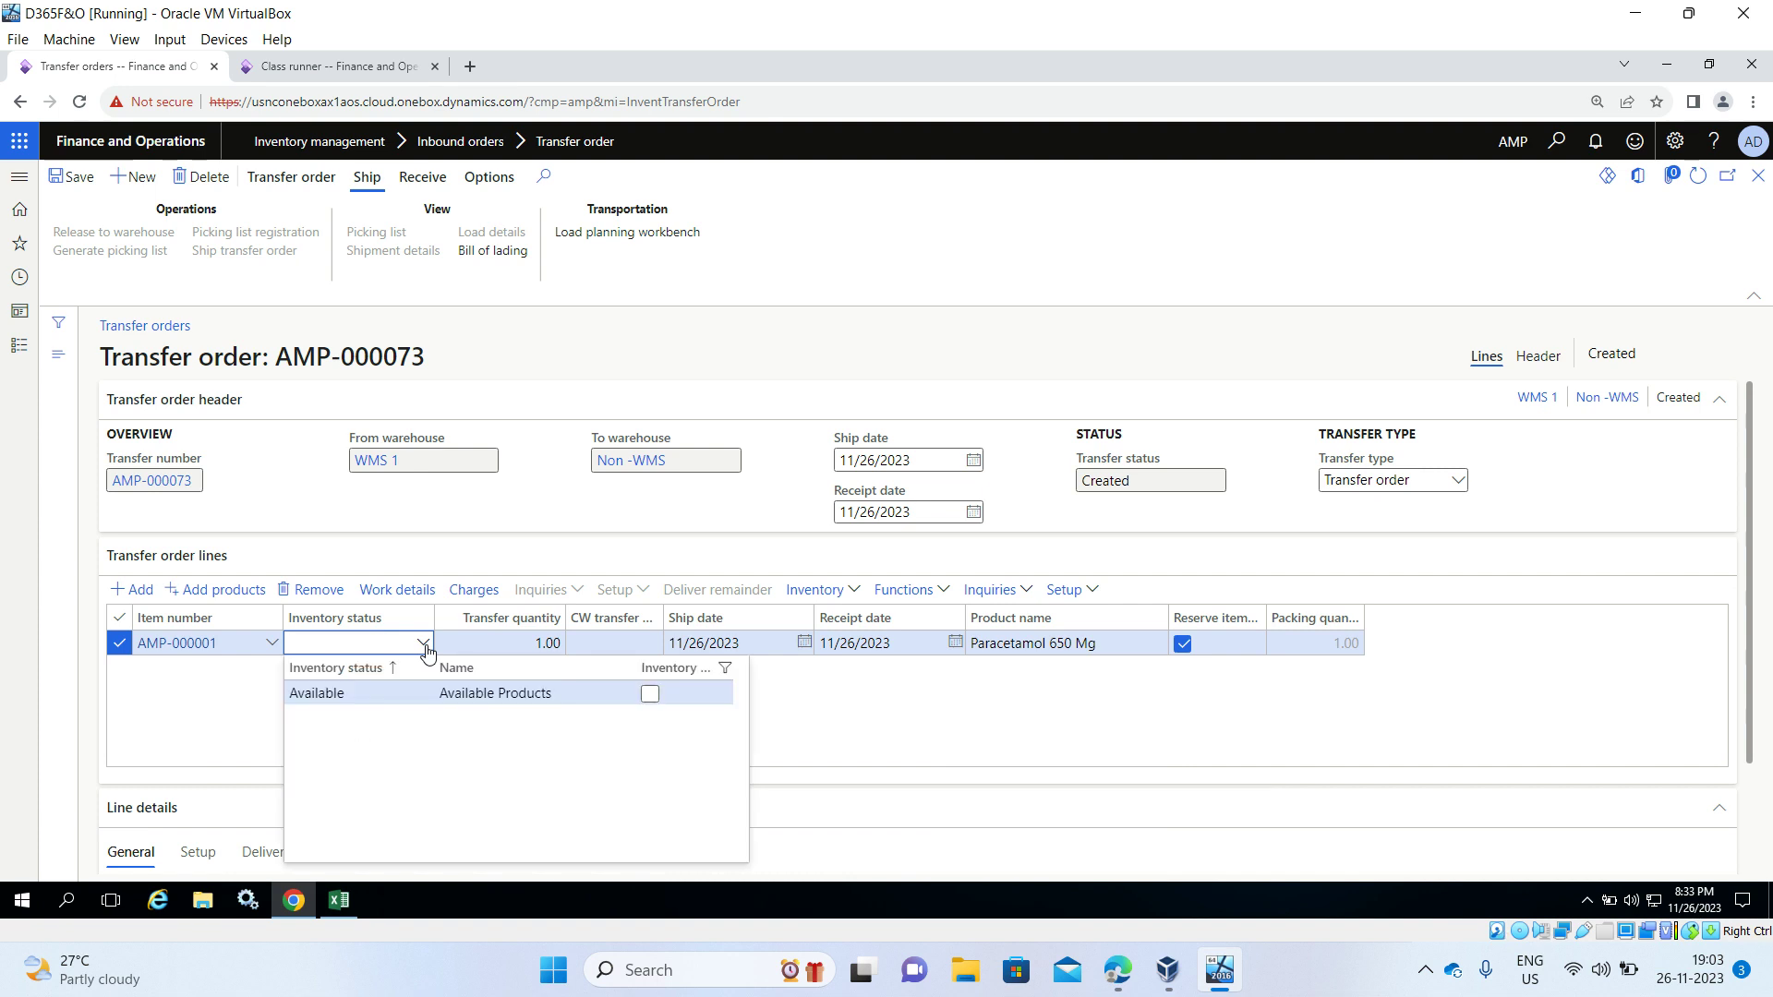
{"action": "left_click", "coordinate": [405, 694]}
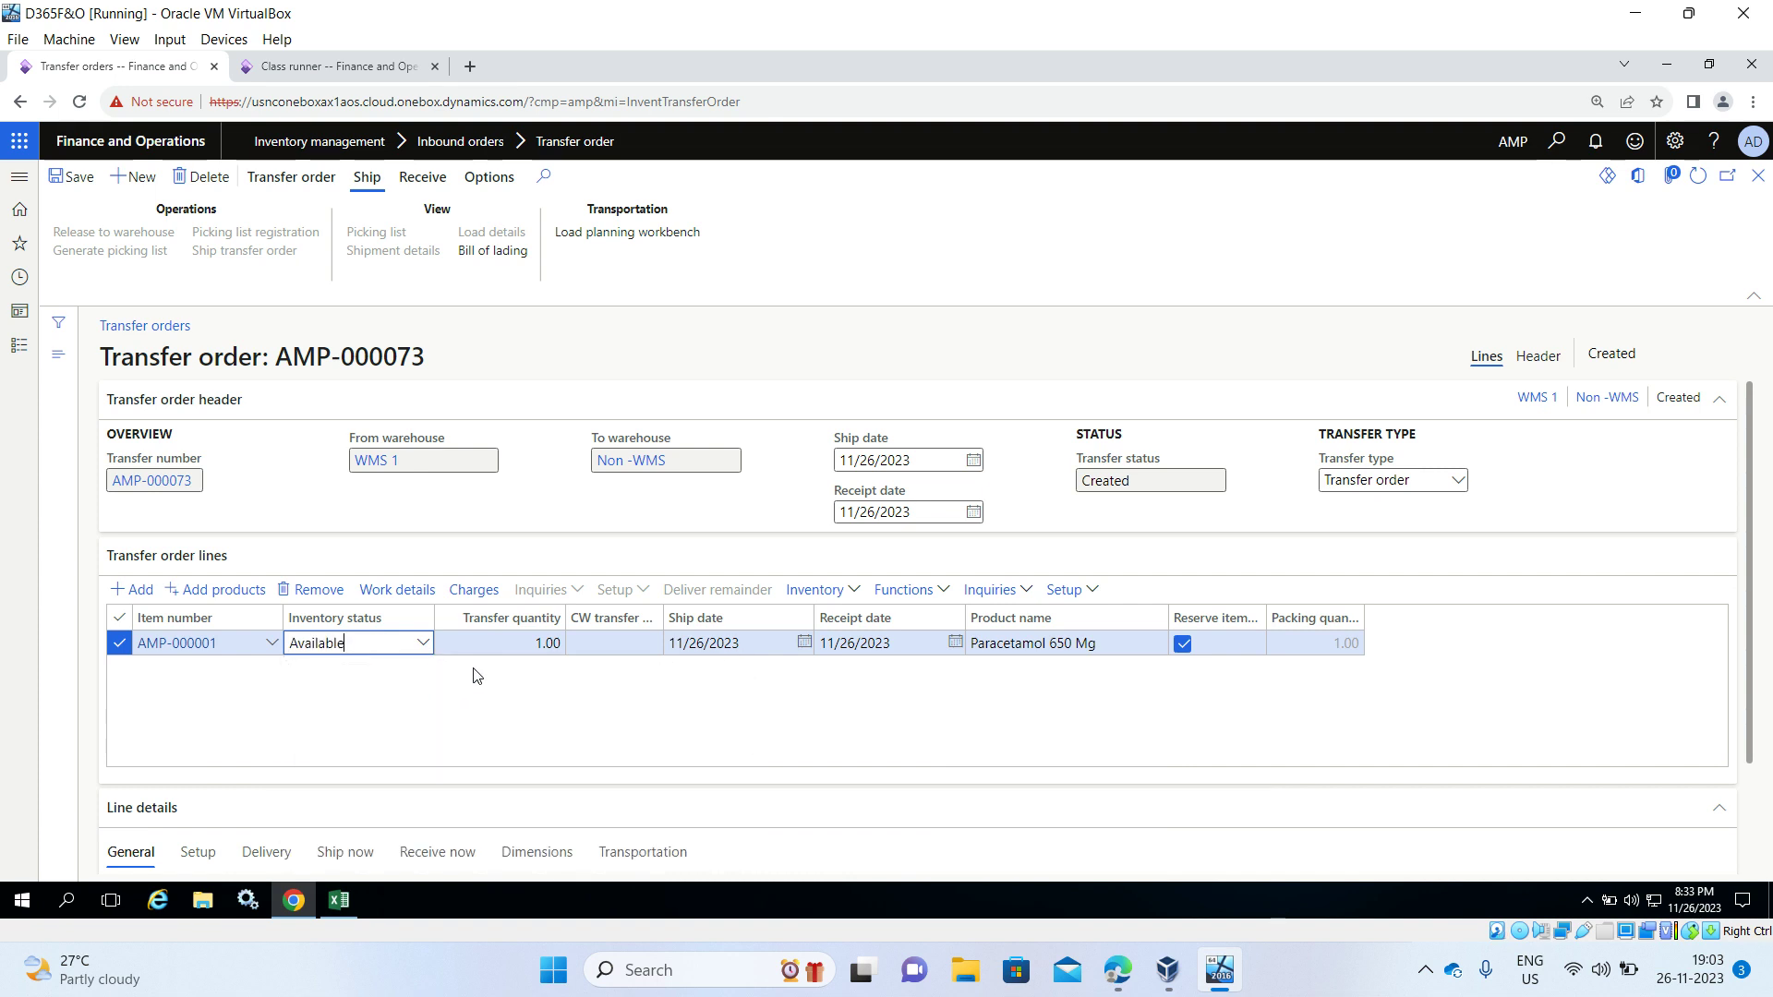
{"action": "left_click", "coordinate": [560, 643]}
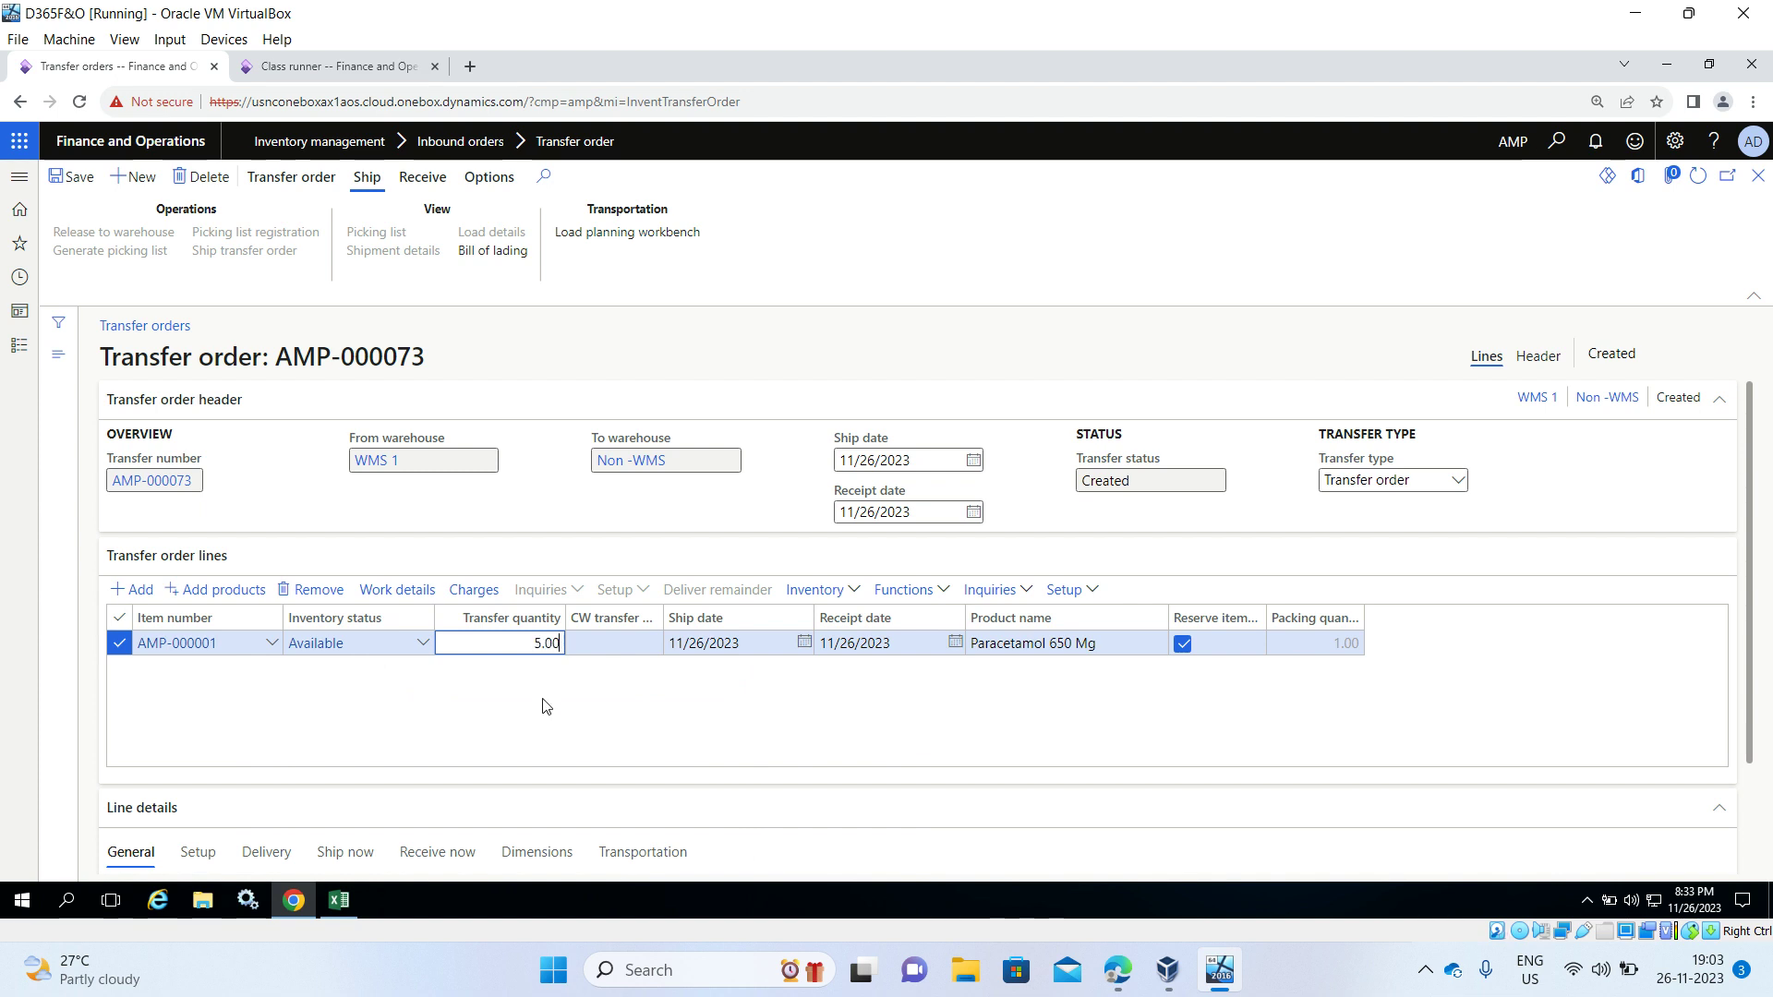
Step: Save the transfer order and release it to the warehouse, then expand the notification messages
{"action": "left_click", "coordinate": [77, 179]}
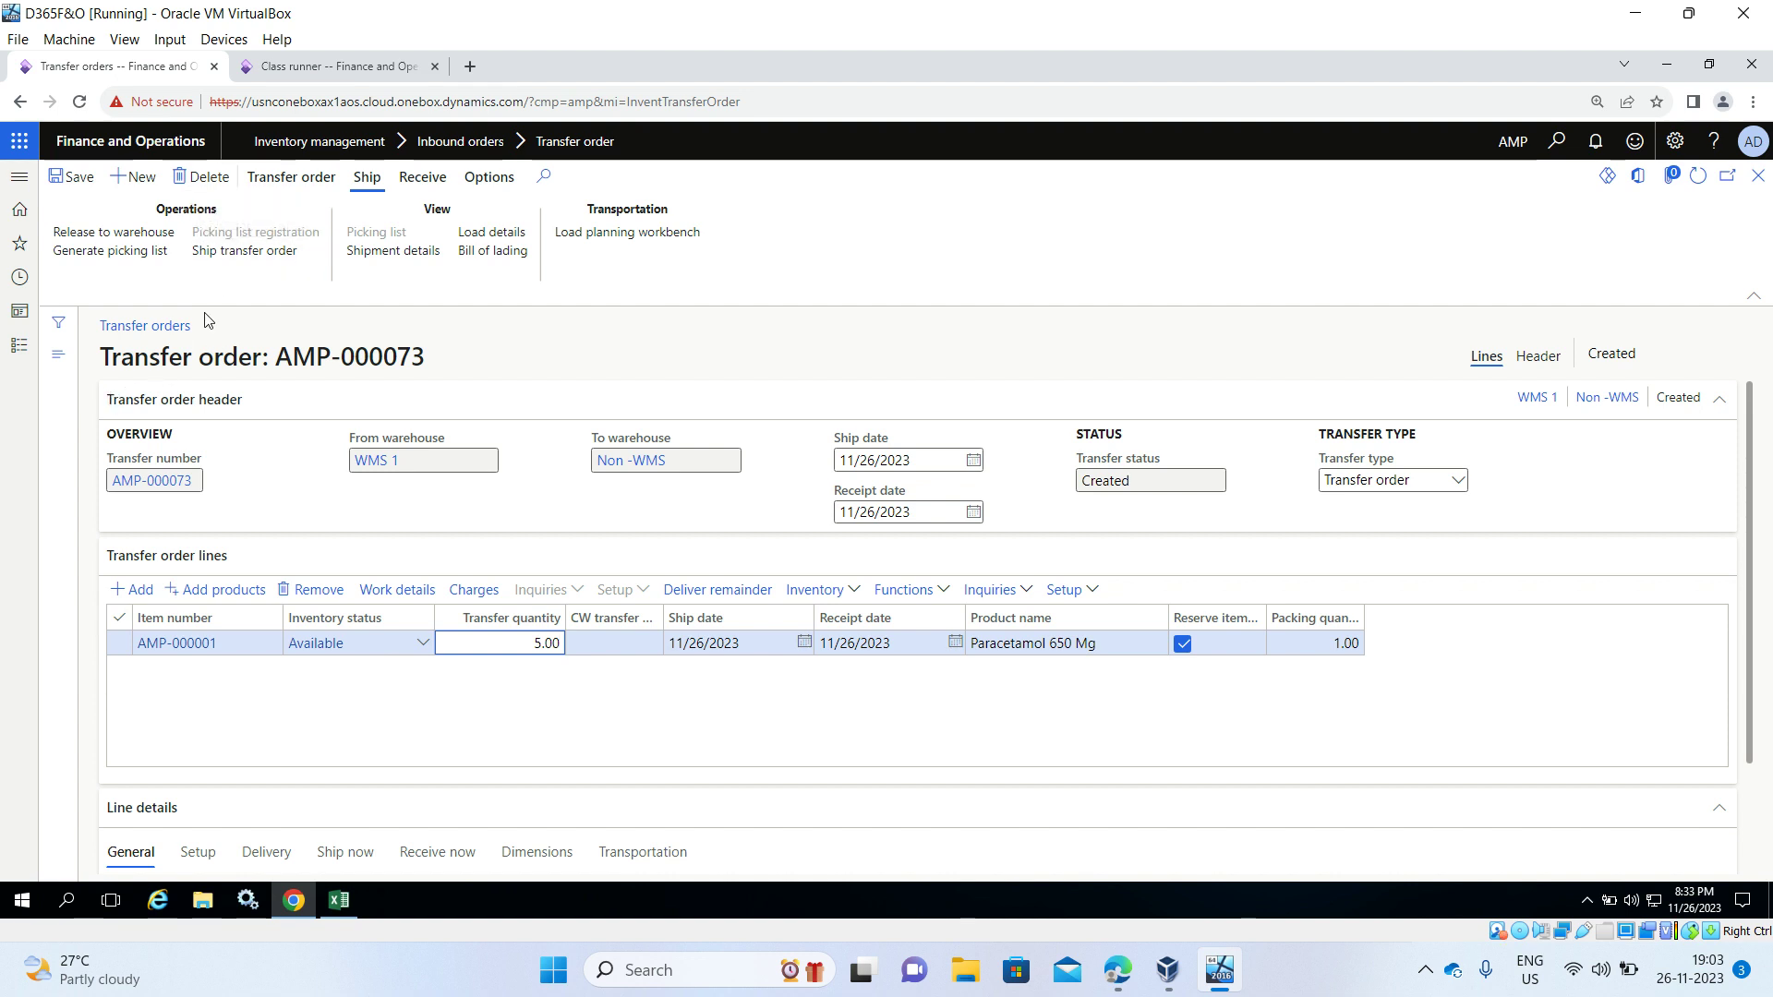
{"action": "left_click", "coordinate": [130, 235]}
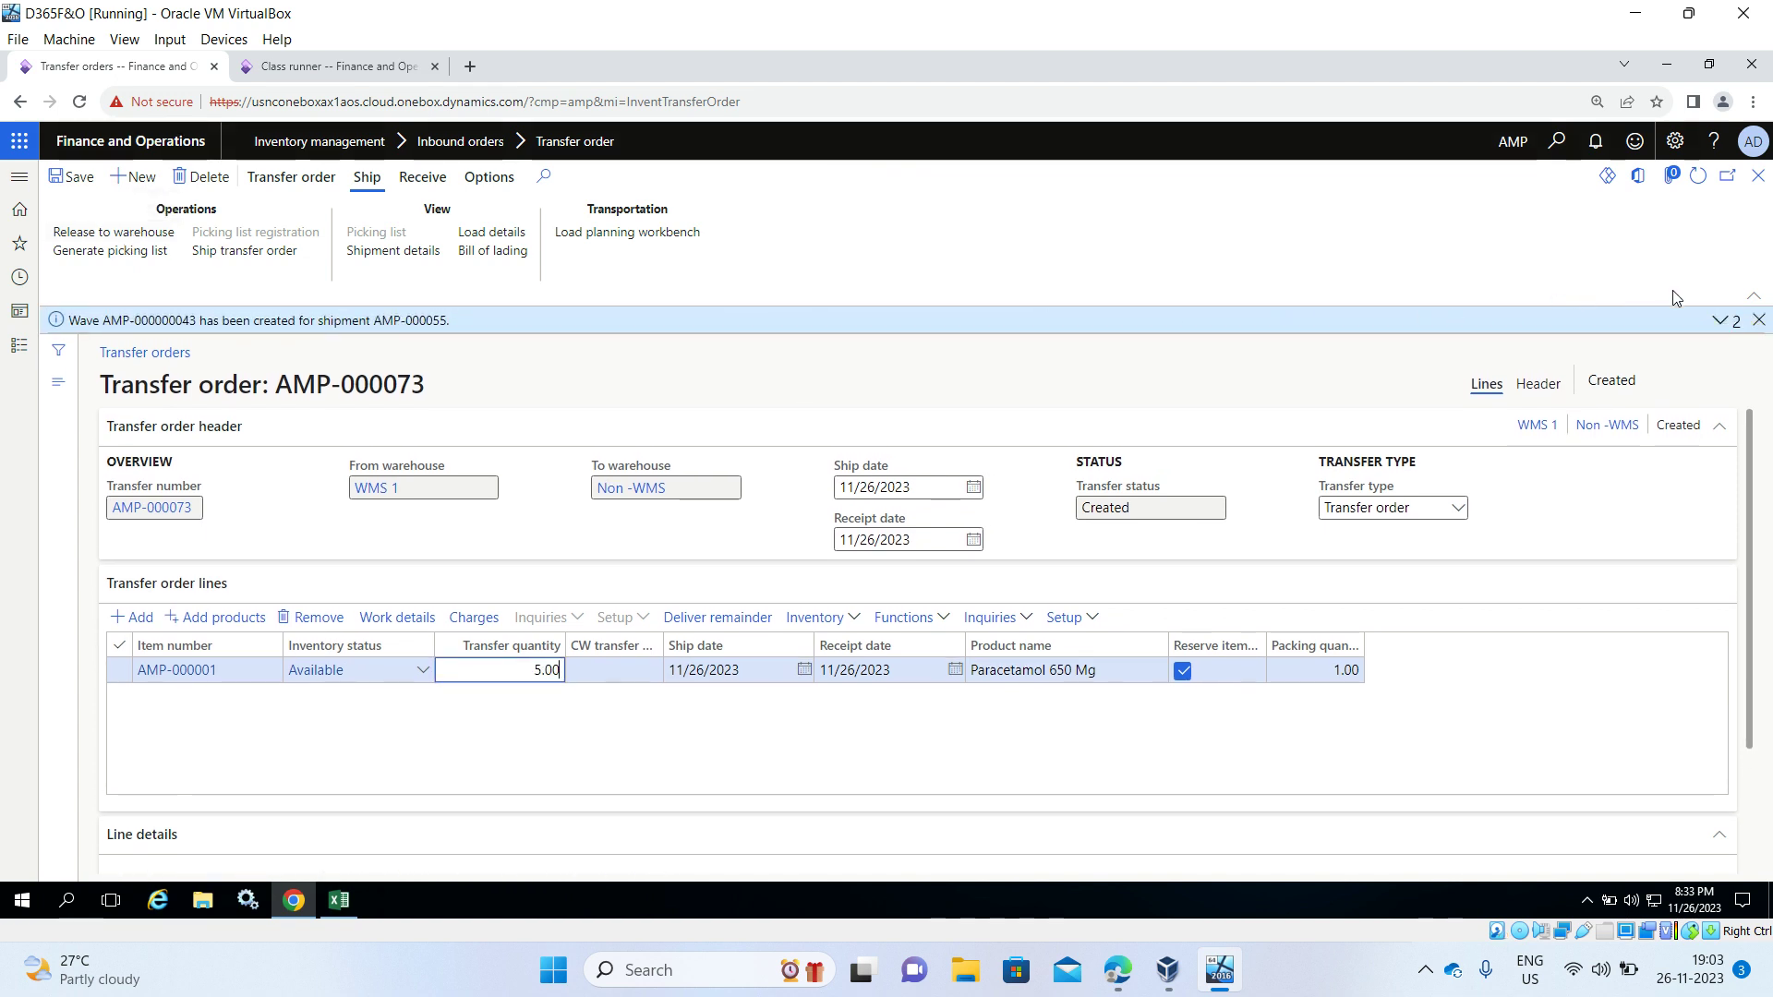
{"action": "left_click", "coordinate": [1721, 323]}
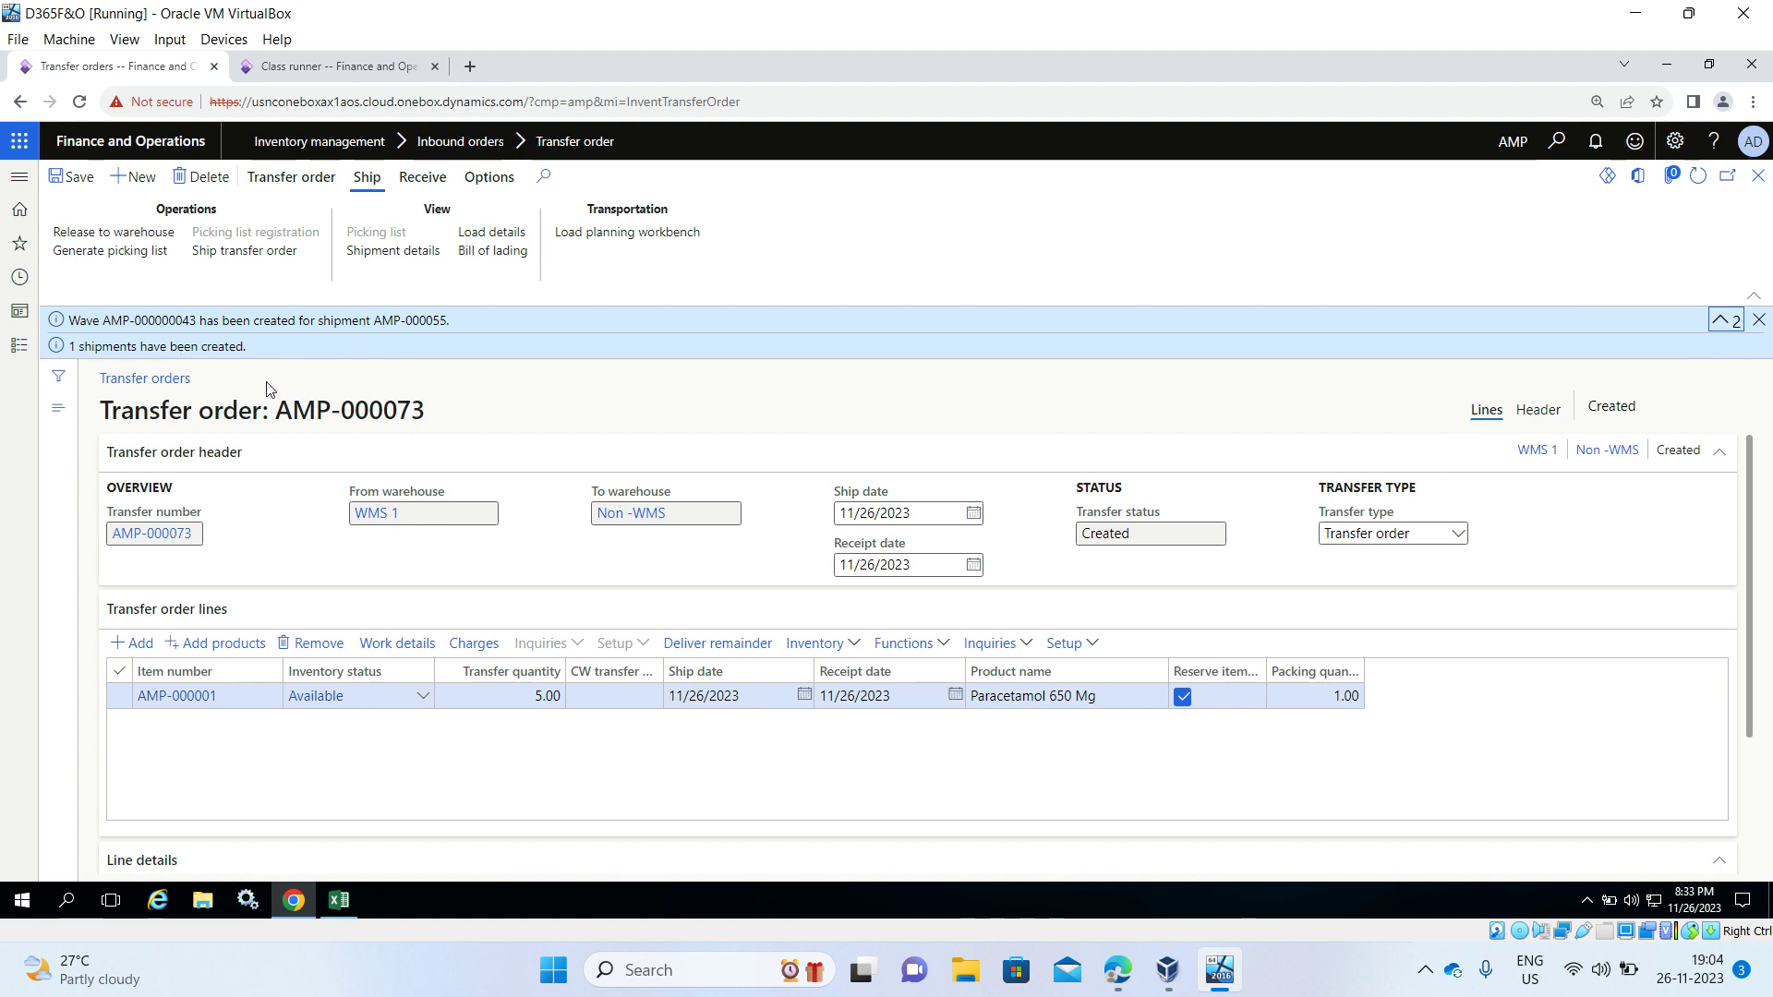
Step: Create a second transfer order from warehouse WMS 1 to warehouse Non -WMS, clearing the earlier notifications
{"action": "left_click", "coordinate": [146, 178]}
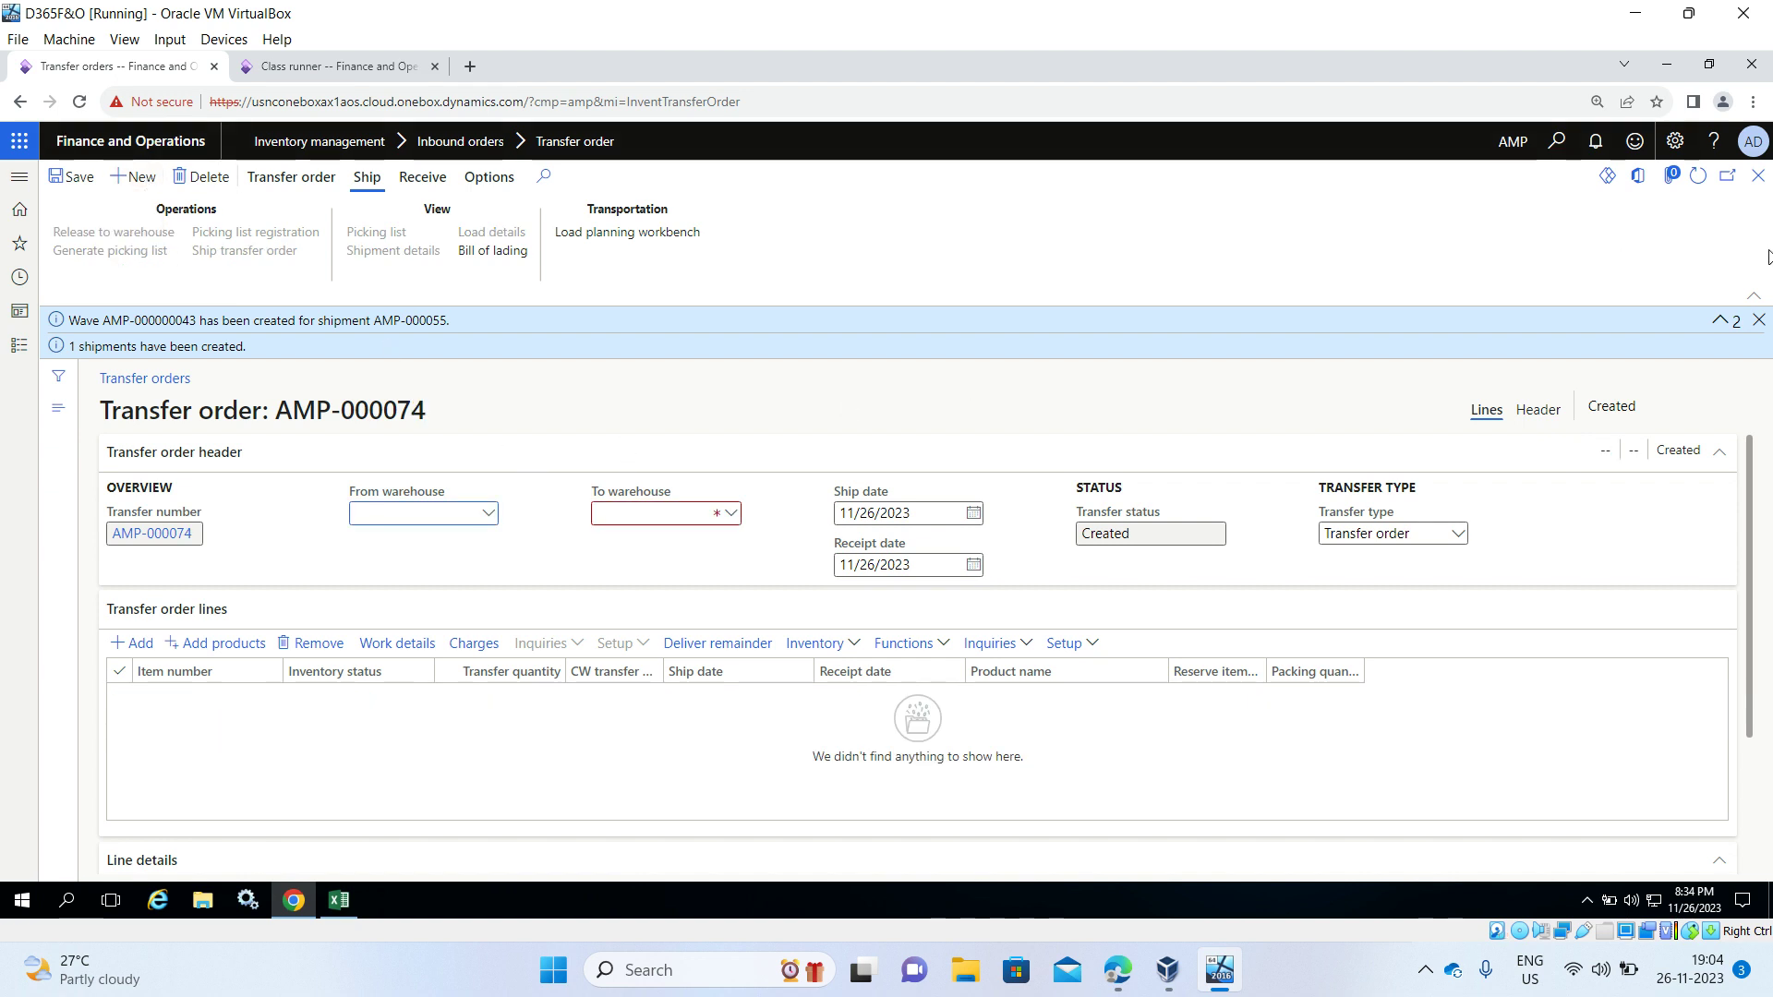
{"action": "left_click", "coordinate": [1759, 319]}
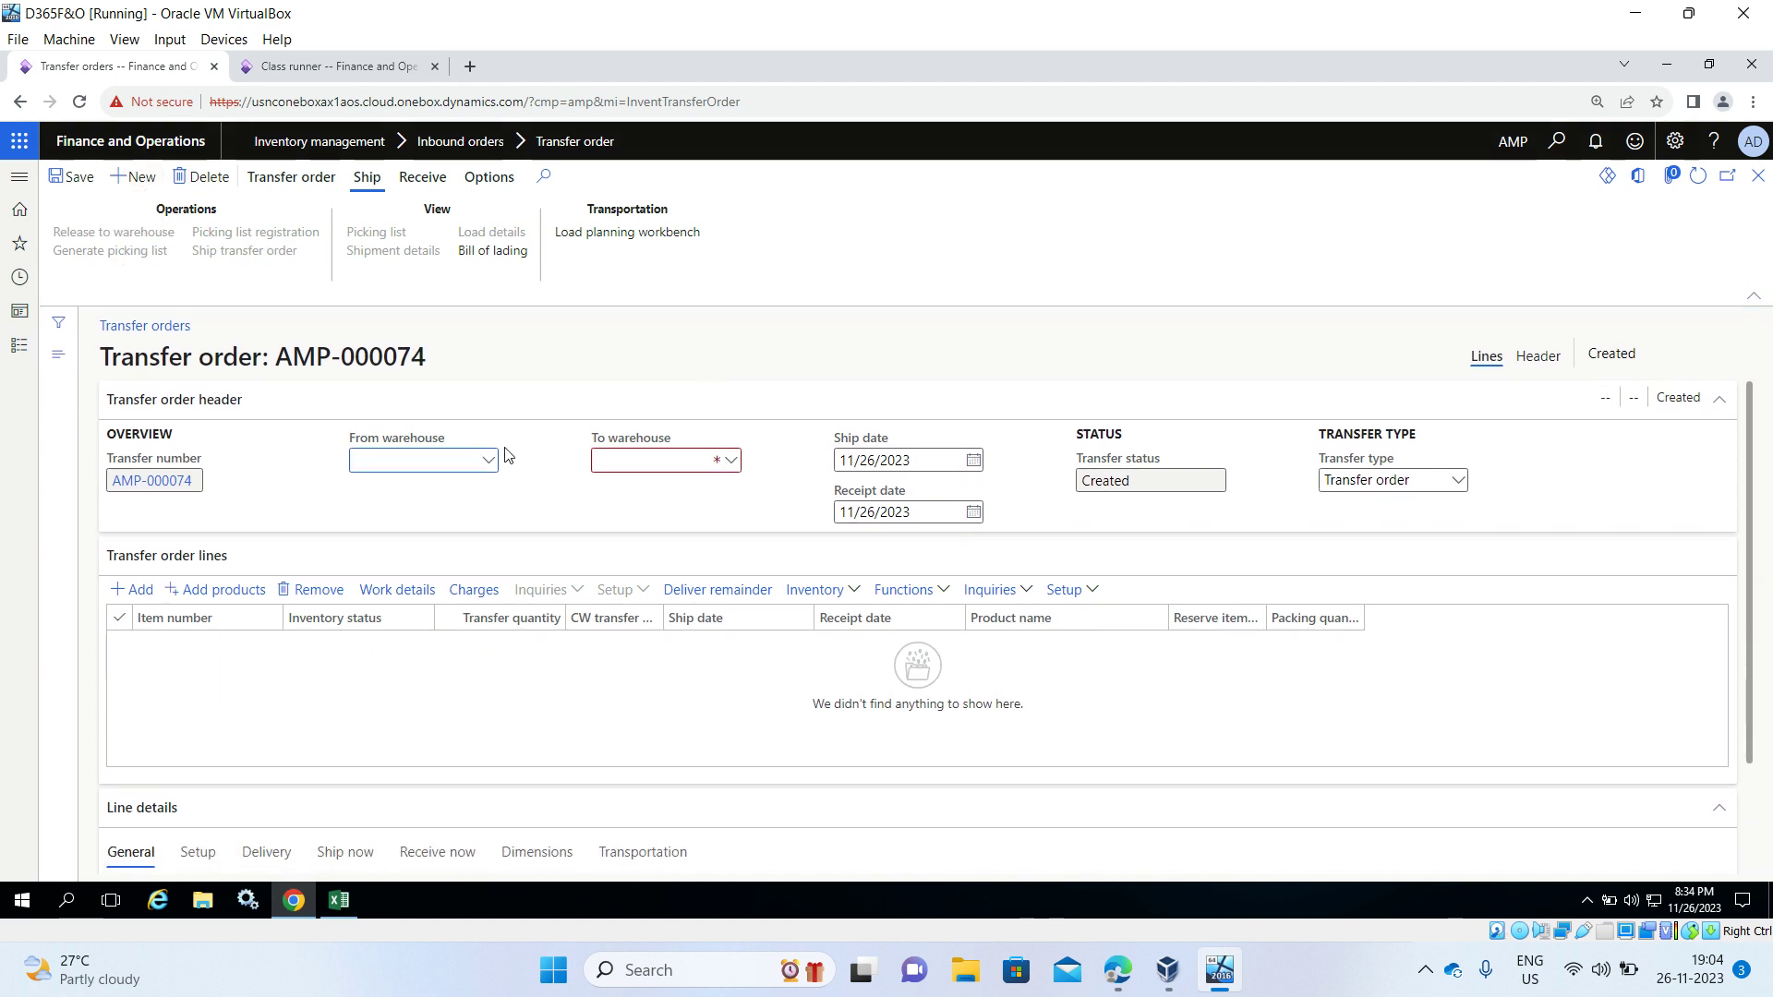
{"action": "left_click", "coordinate": [491, 467]}
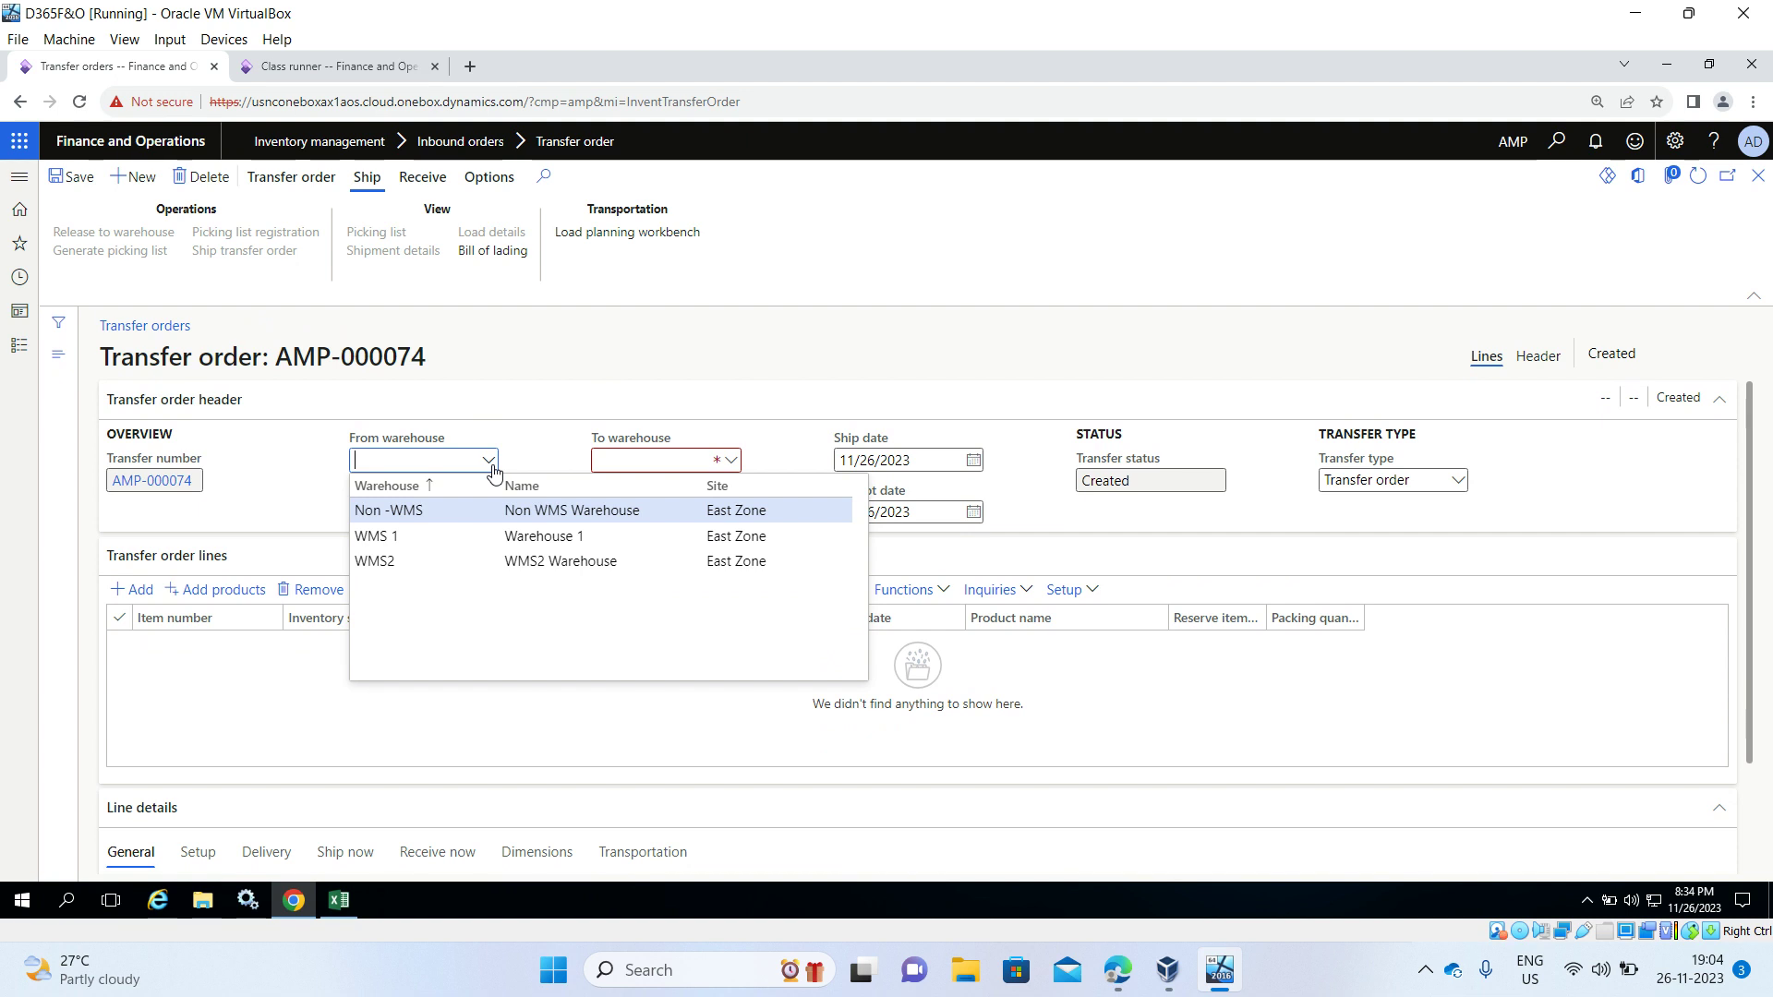
{"action": "left_click", "coordinate": [476, 540]}
{"action": "left_click", "coordinate": [482, 537]}
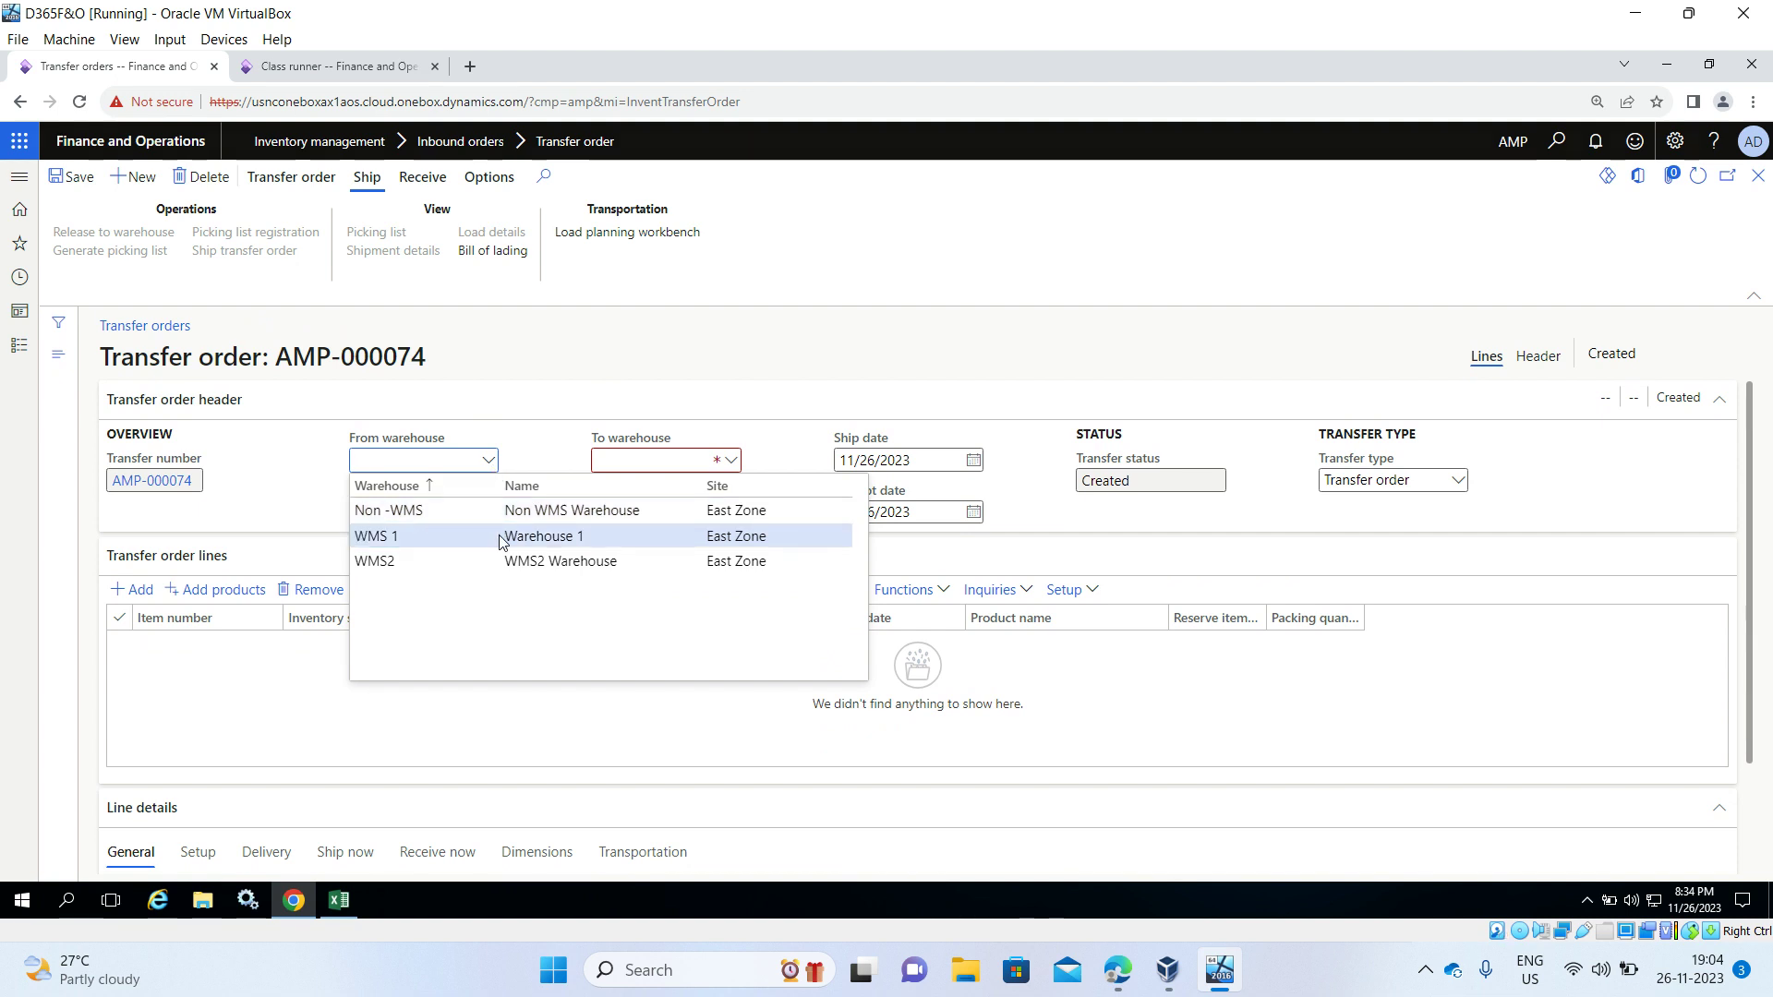
{"action": "left_click", "coordinate": [734, 461]}
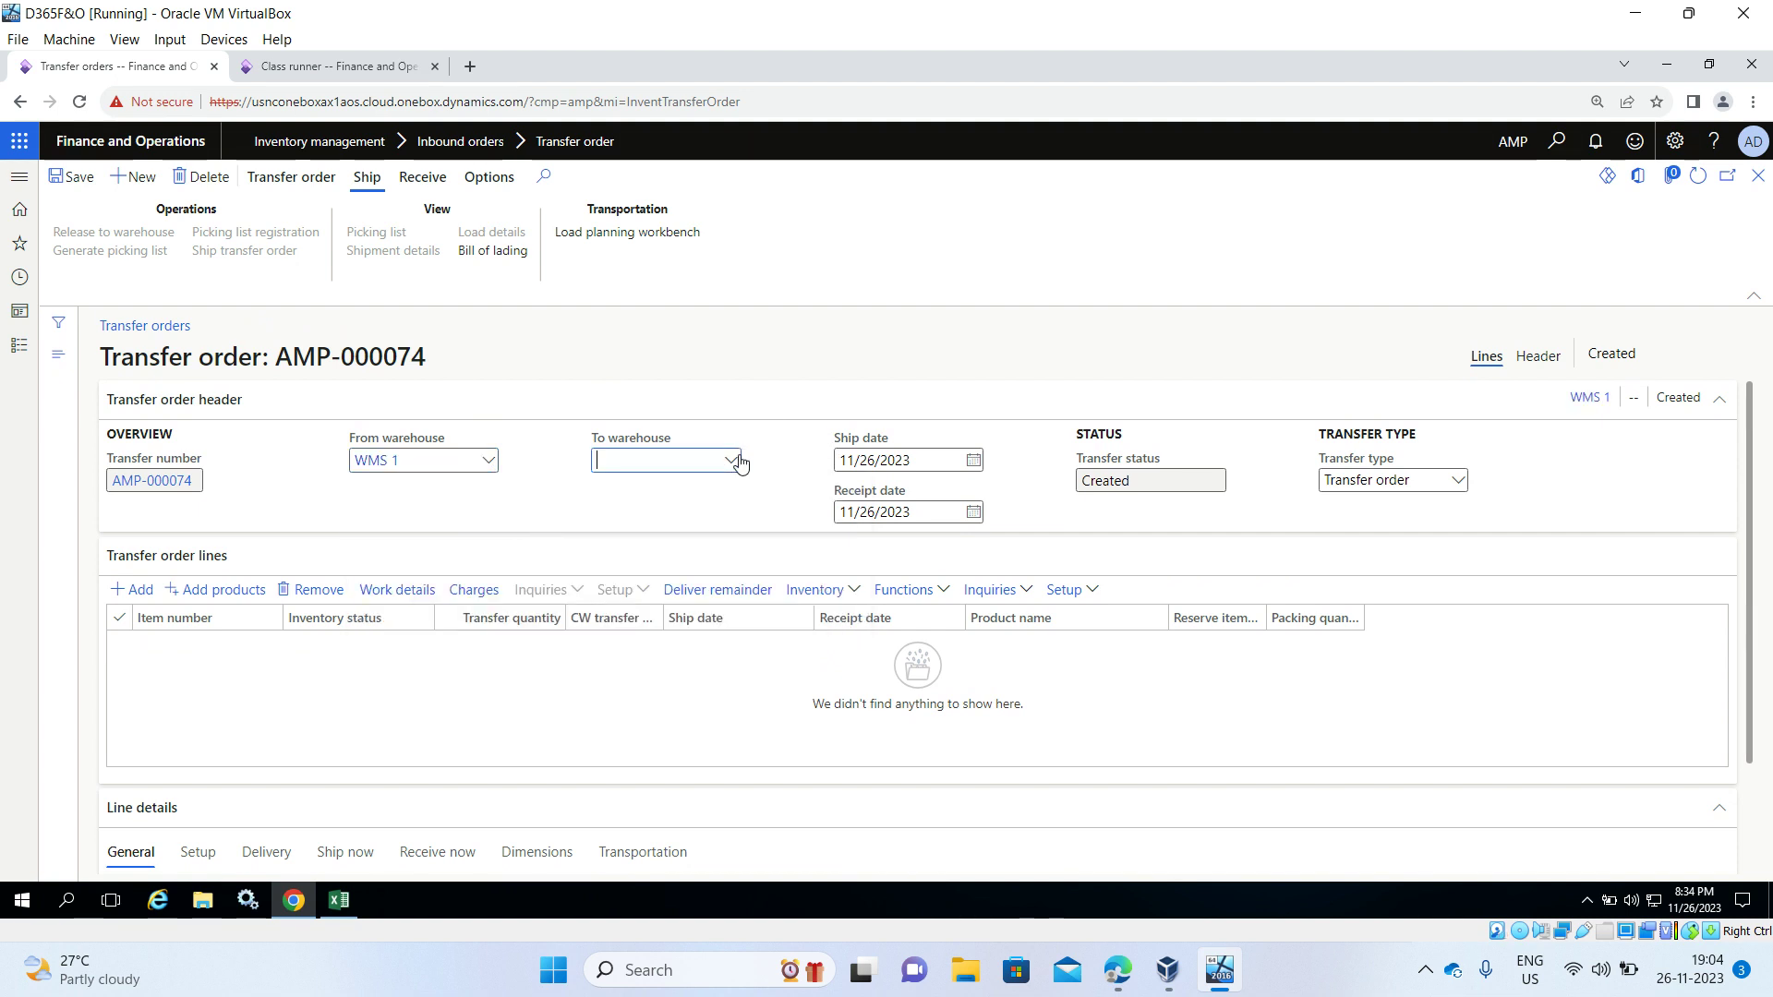
{"action": "left_click", "coordinate": [698, 509]}
Step: Add an order line for item AMP-000002 (Brufen 800 mg) with transfer quantity 6 and inventory status Available
{"action": "left_click", "coordinate": [135, 590]}
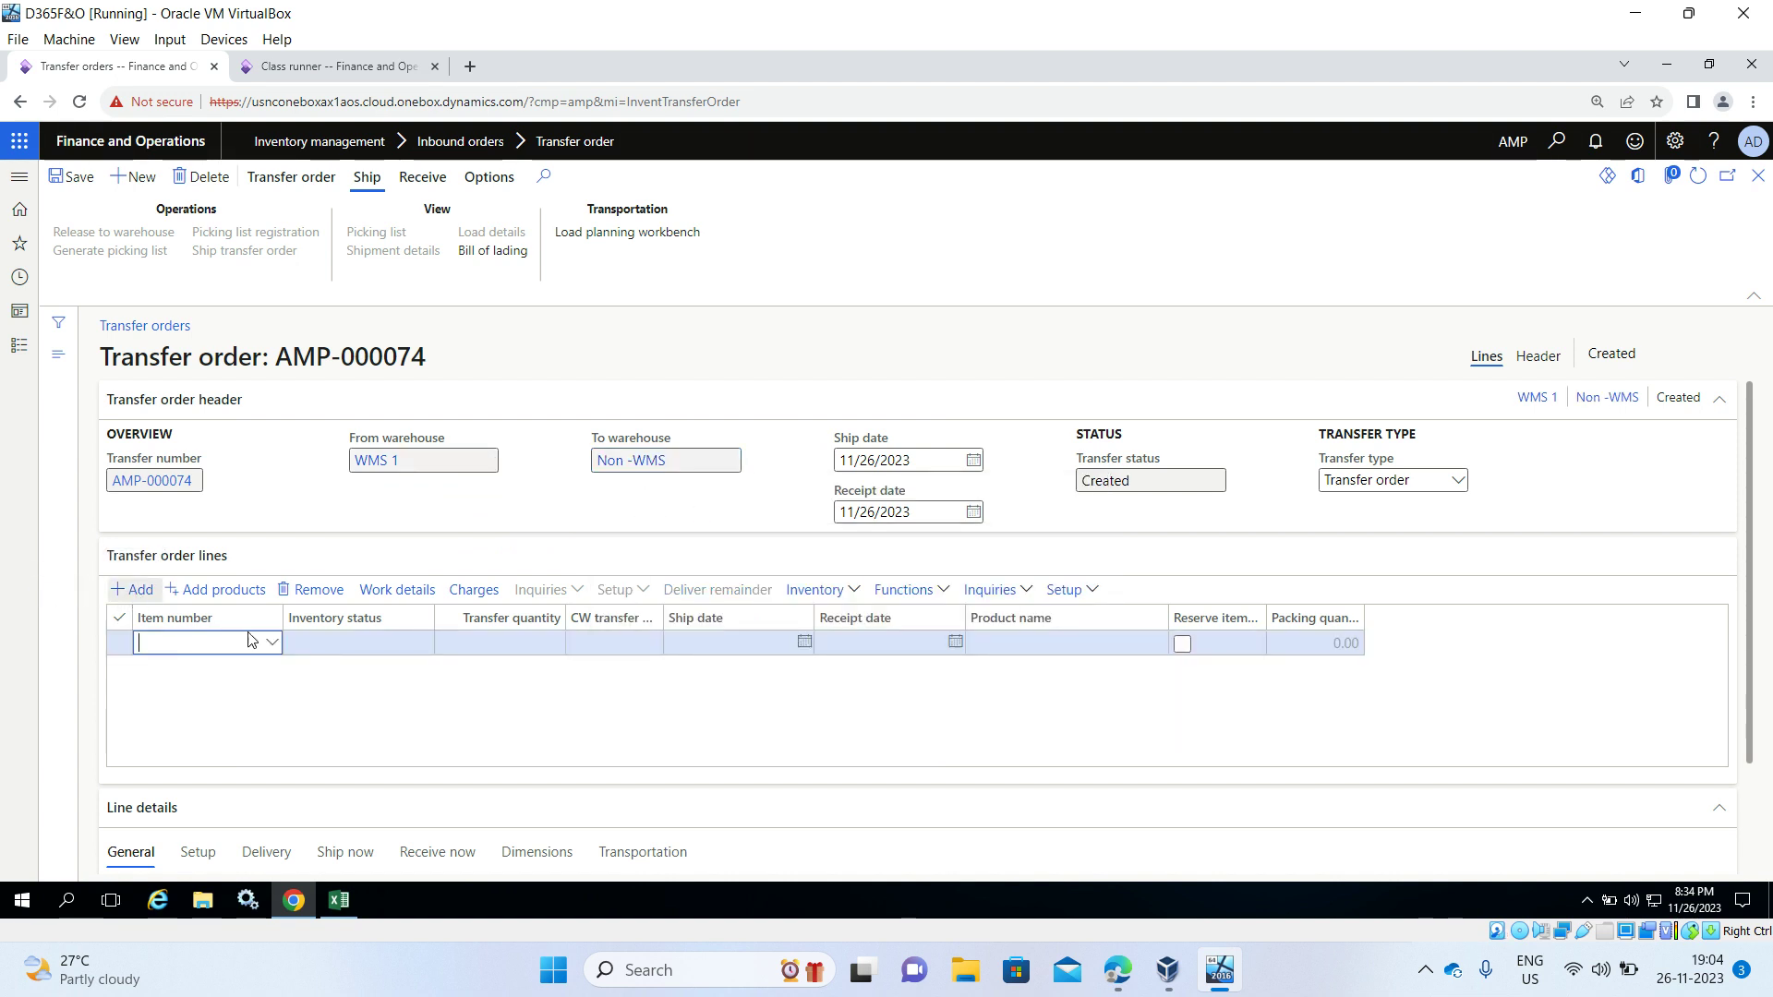
{"action": "left_click", "coordinate": [272, 644]}
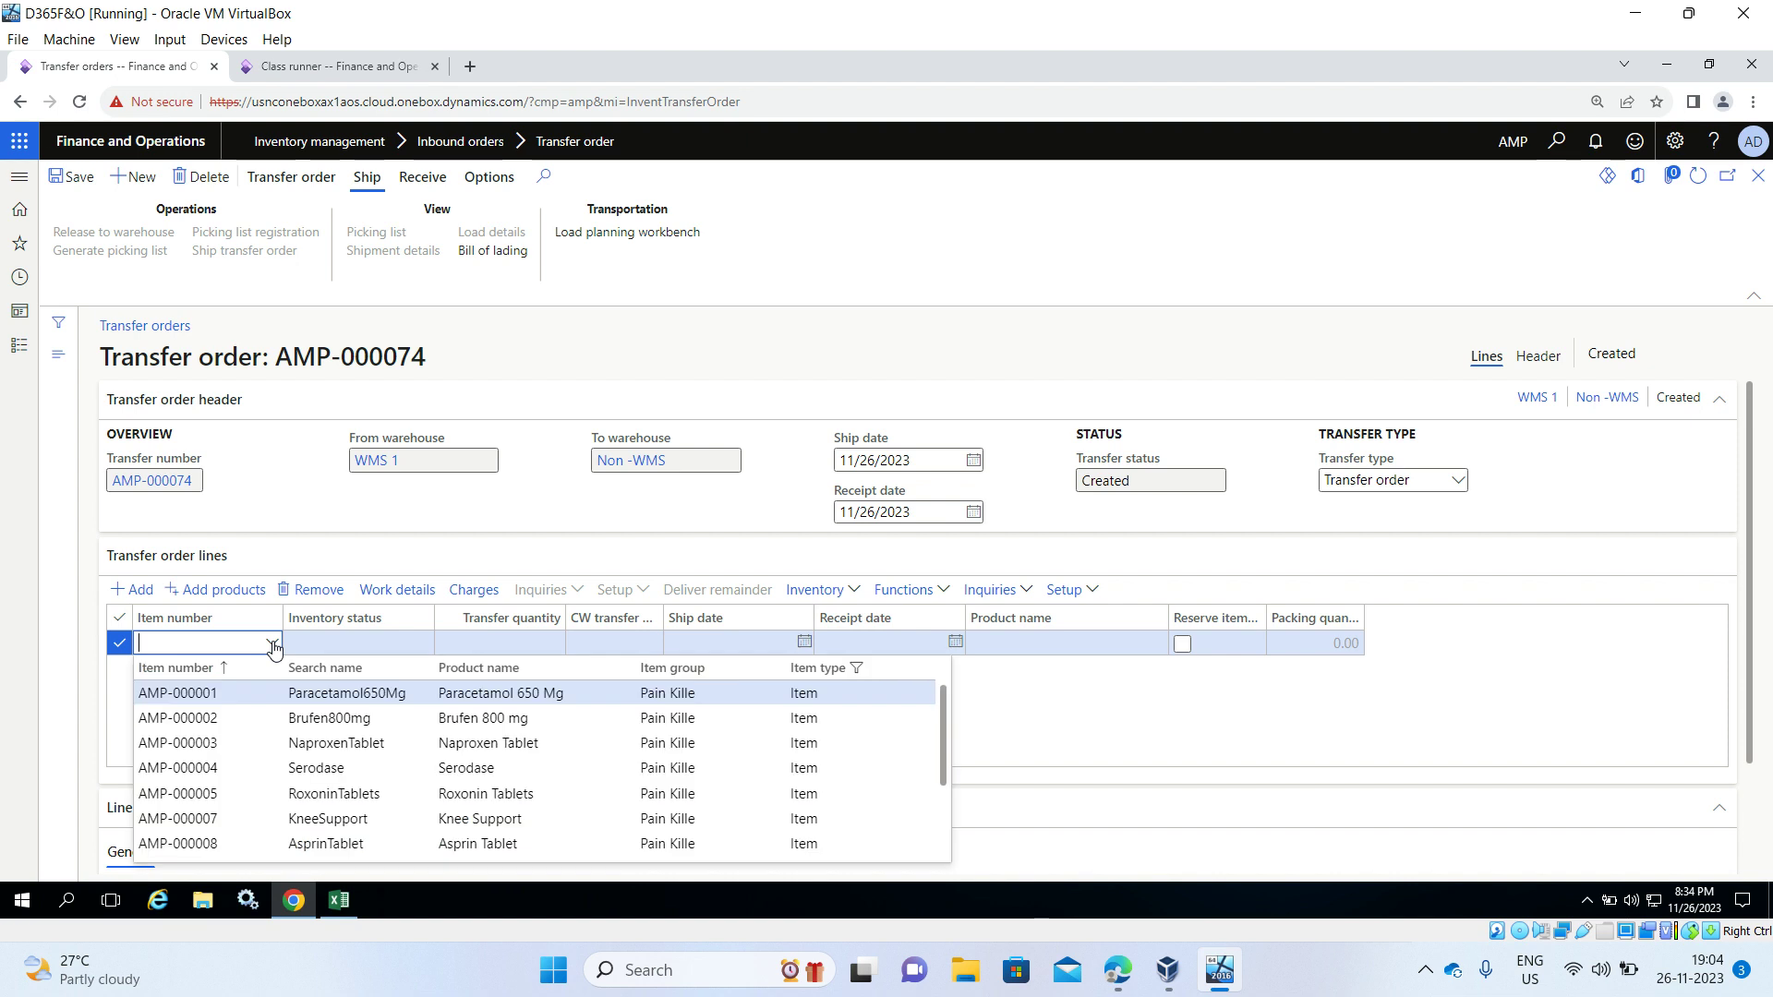
{"action": "left_click", "coordinate": [319, 726]}
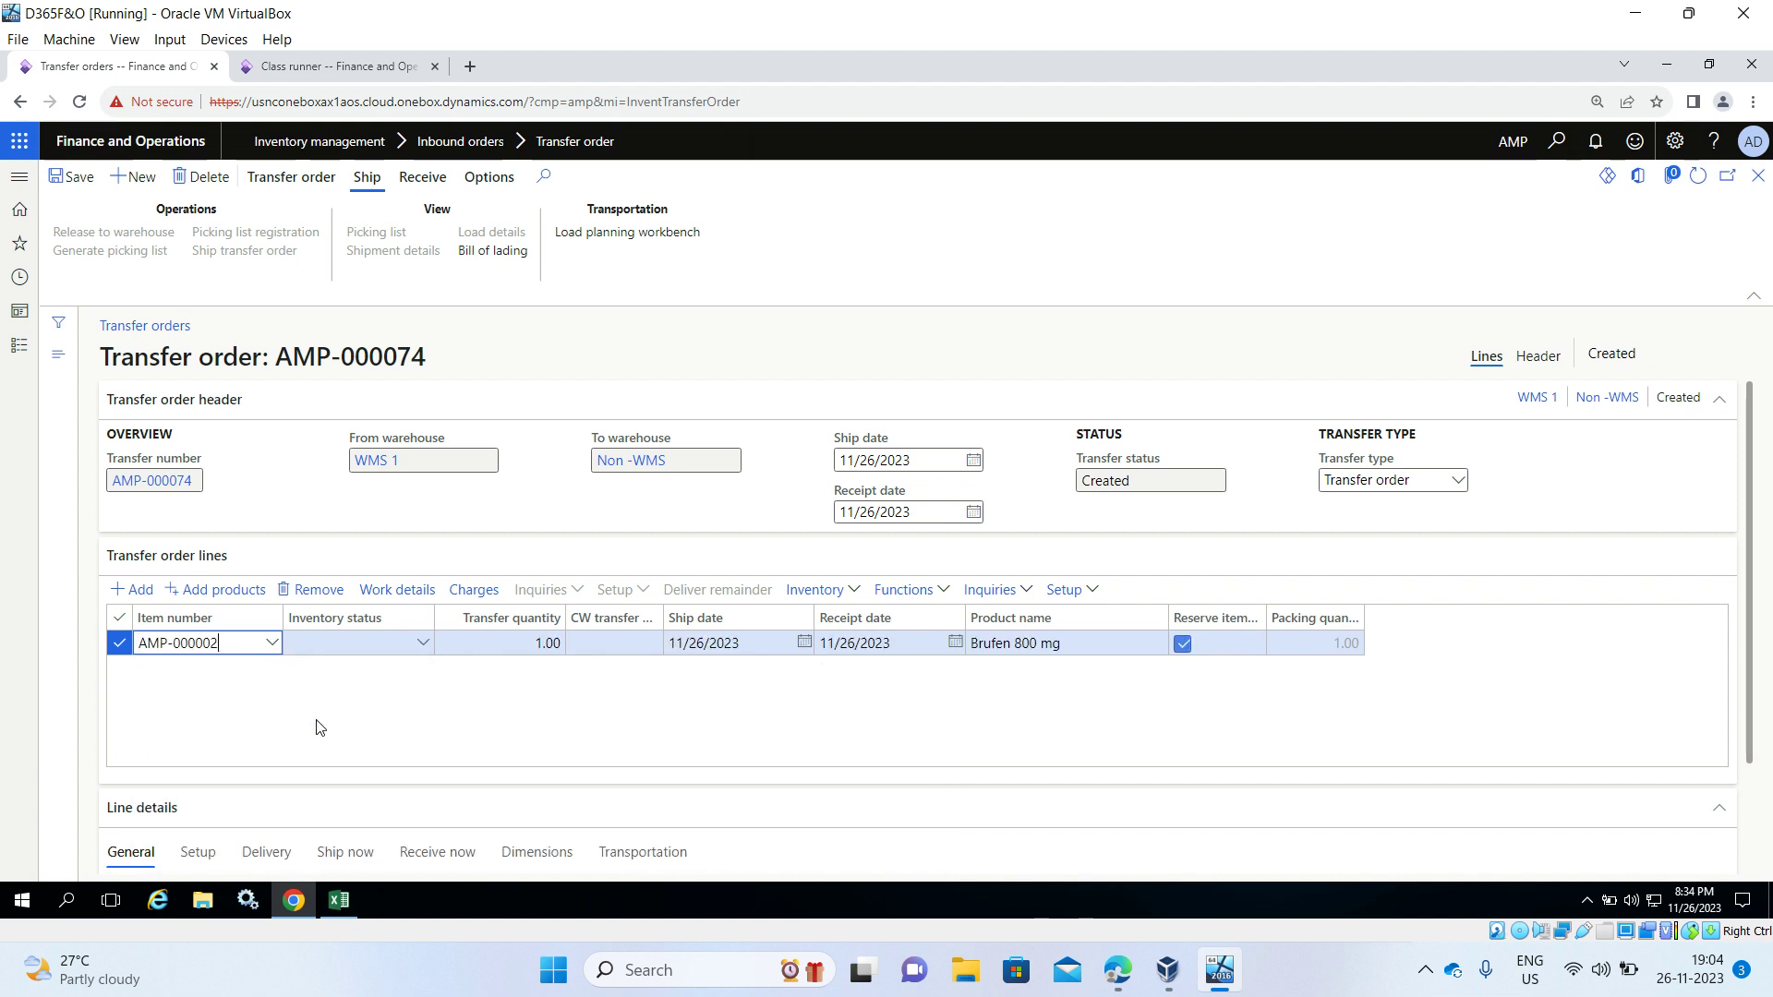
{"action": "left_click", "coordinate": [564, 643]}
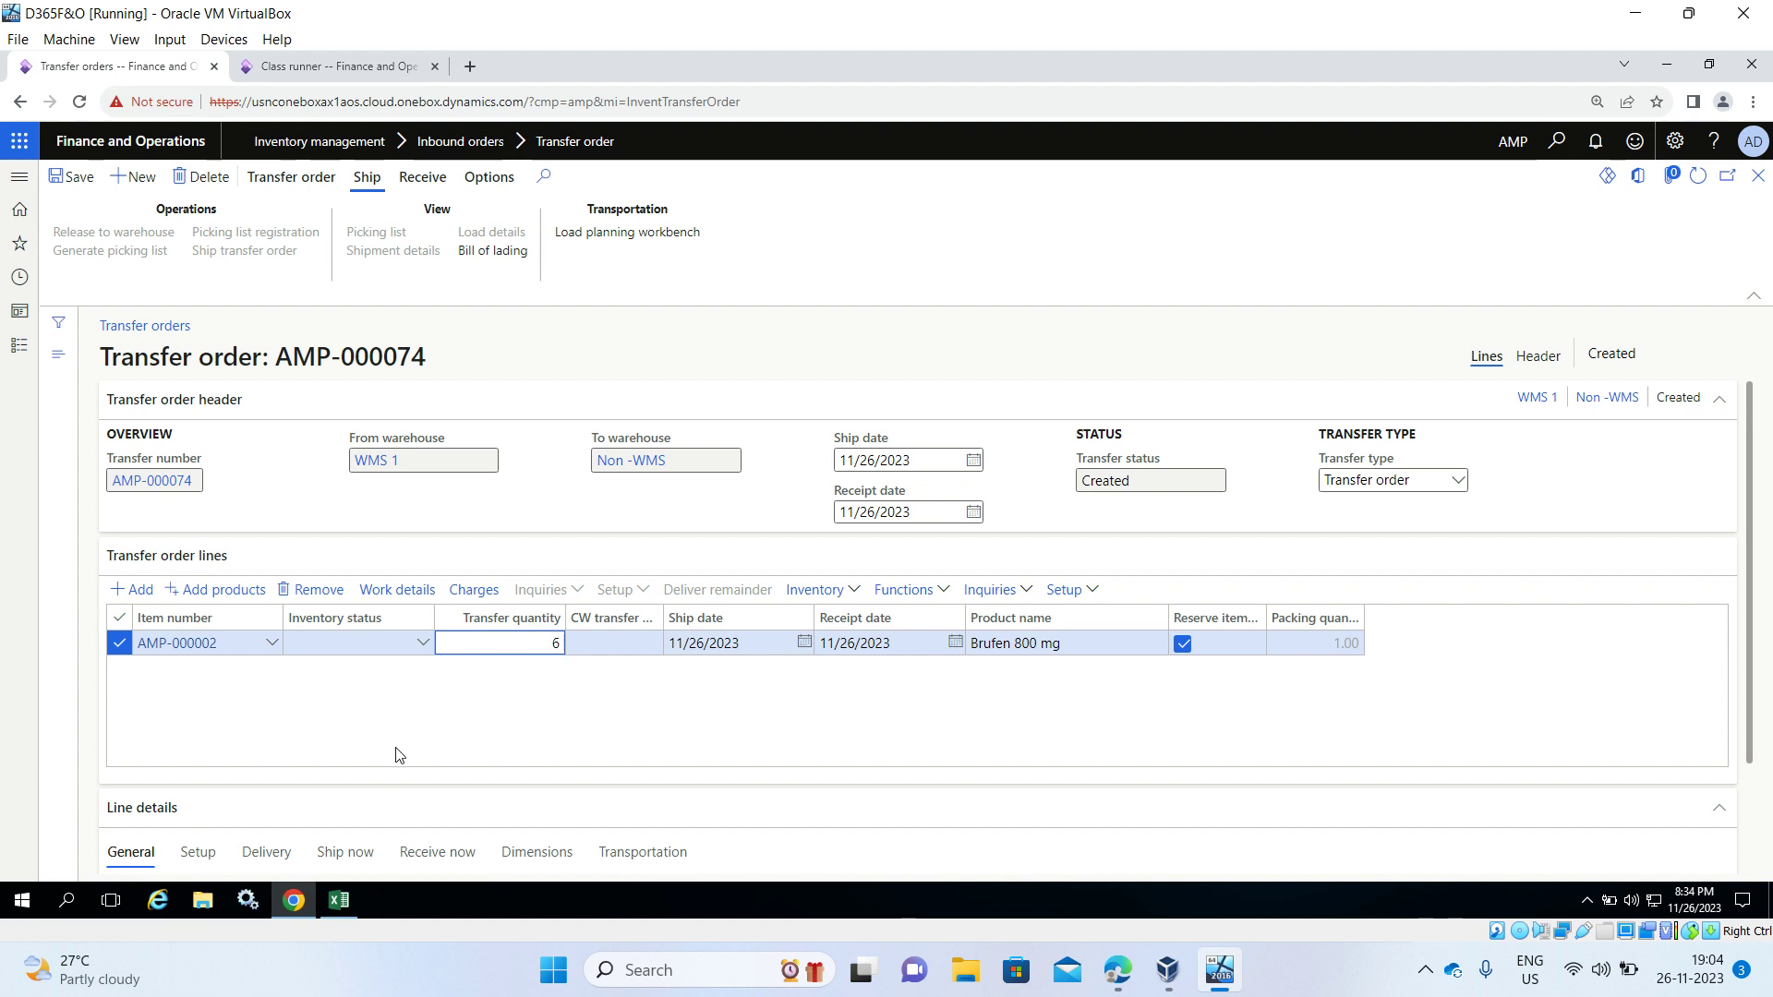
{"action": "left_click", "coordinate": [423, 644]}
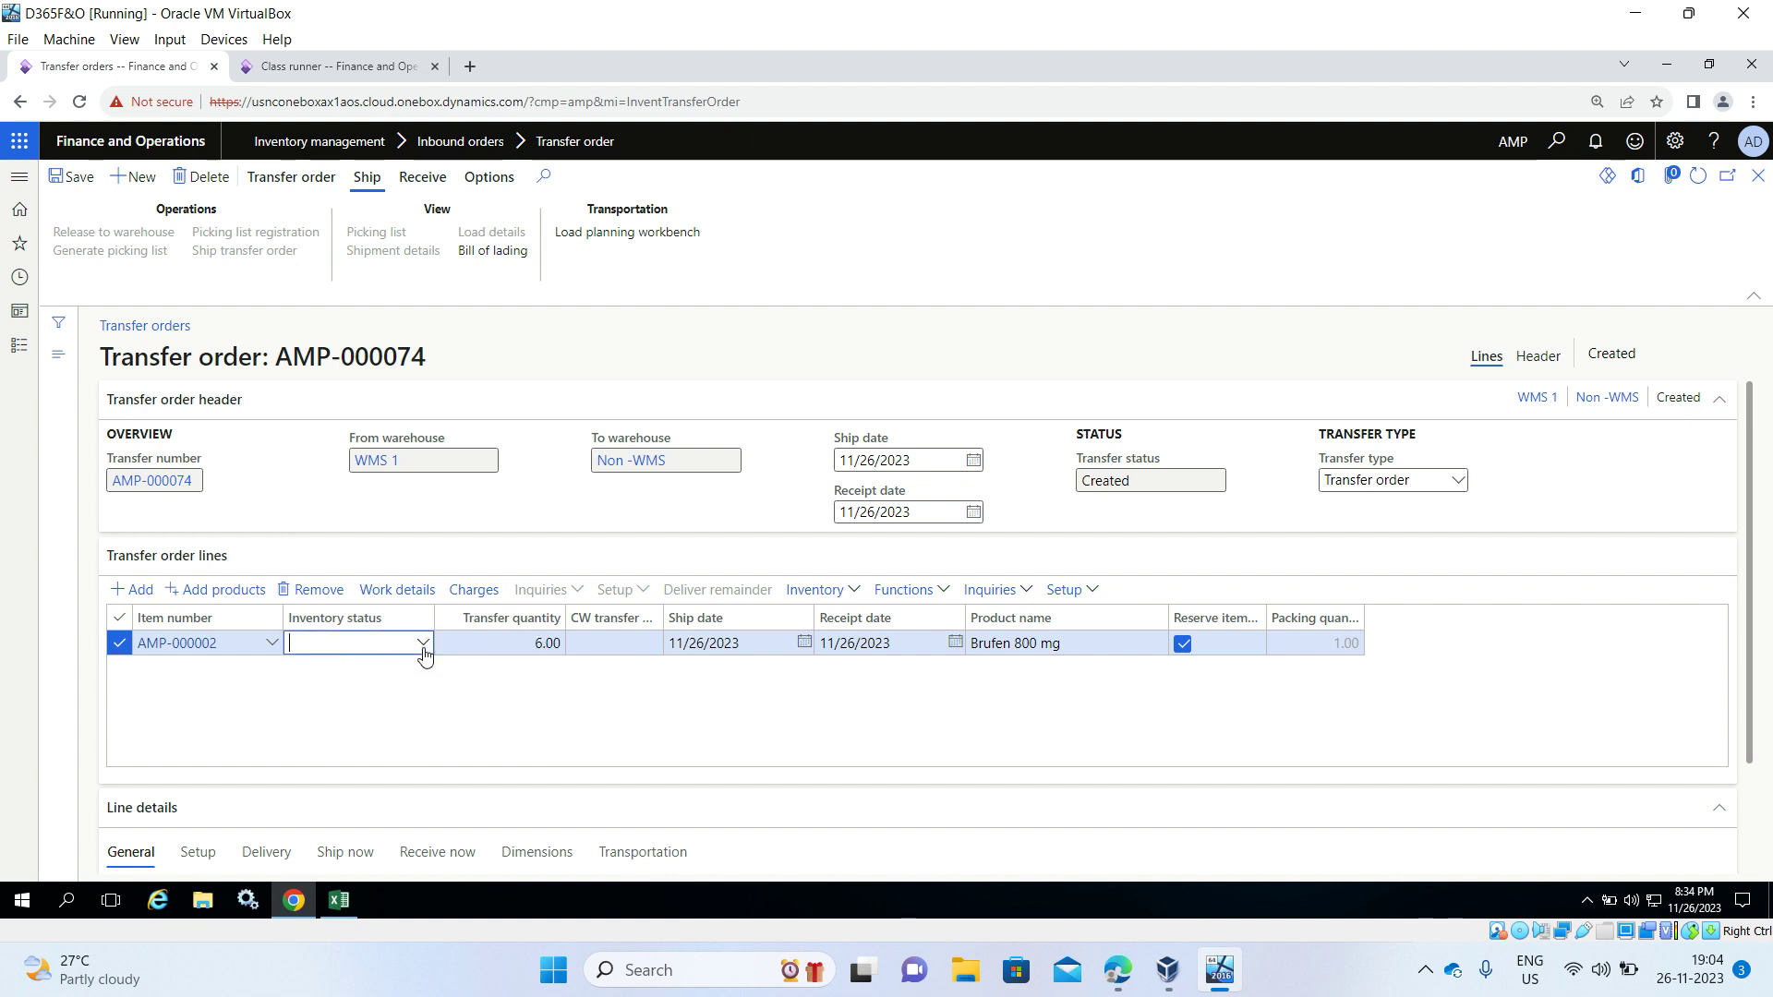
{"action": "left_click", "coordinate": [394, 694]}
Step: Save the second transfer order and release it to the warehouse, then read and dismiss the notification messages
{"action": "left_click", "coordinate": [77, 181]}
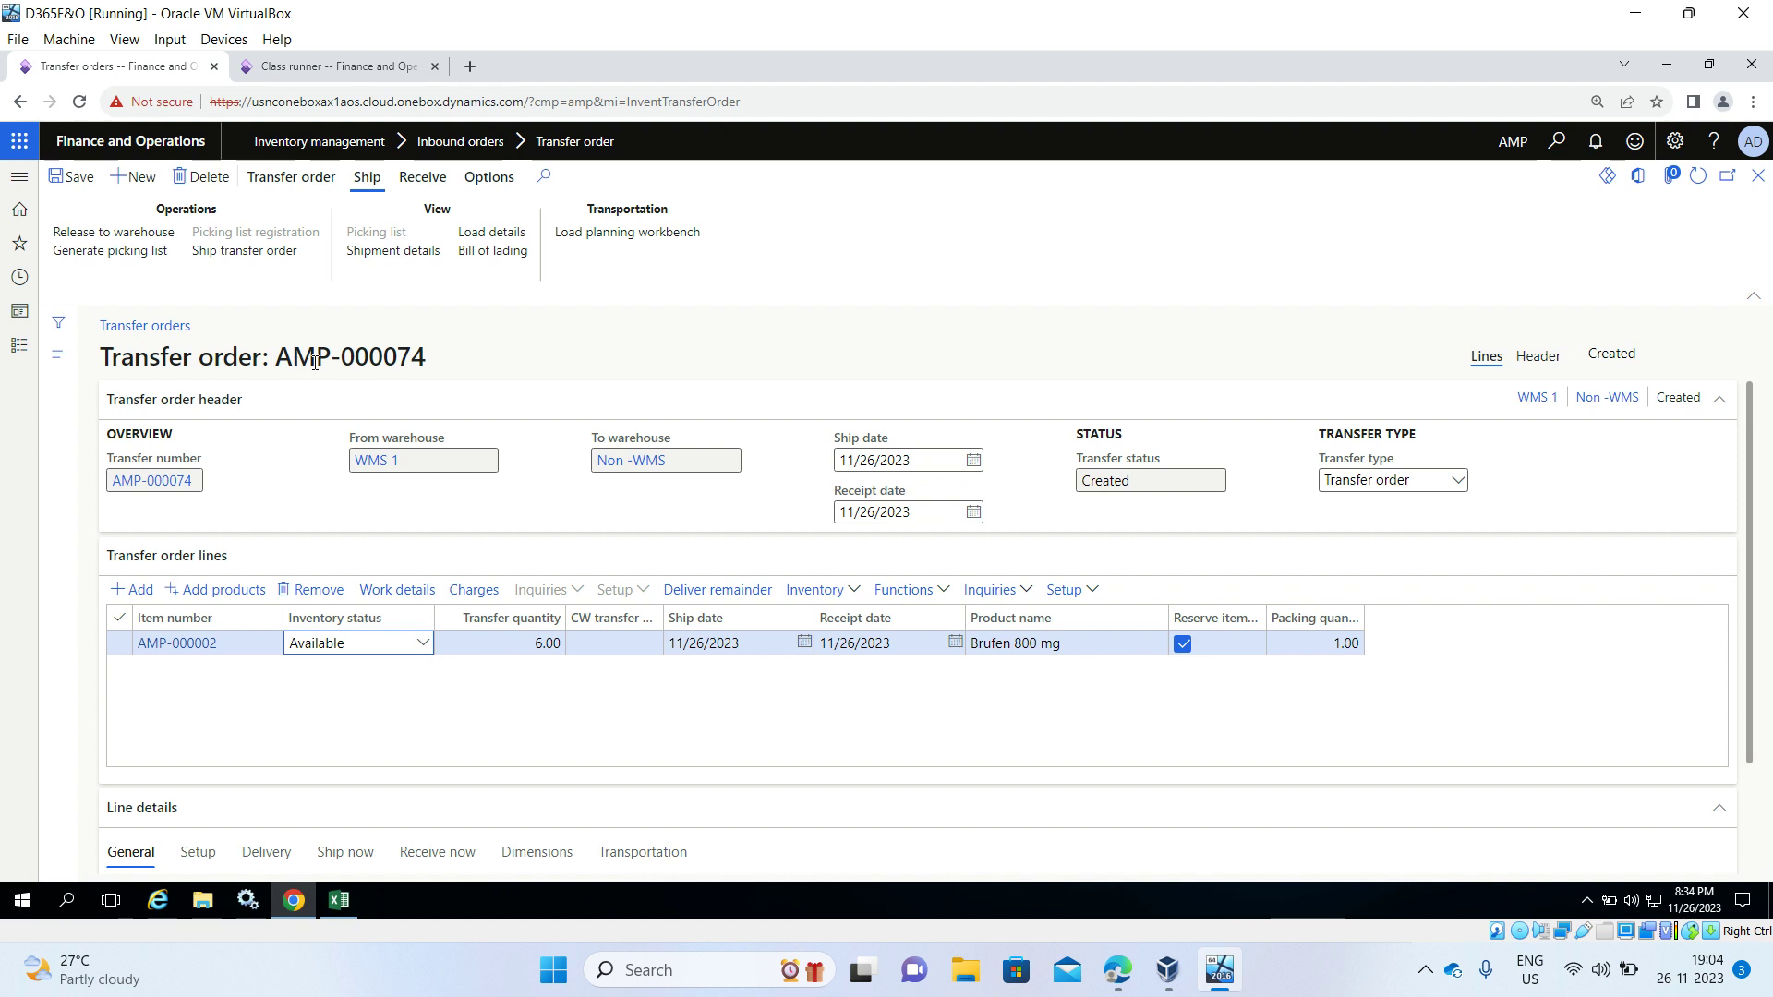
{"action": "left_click", "coordinate": [112, 233]}
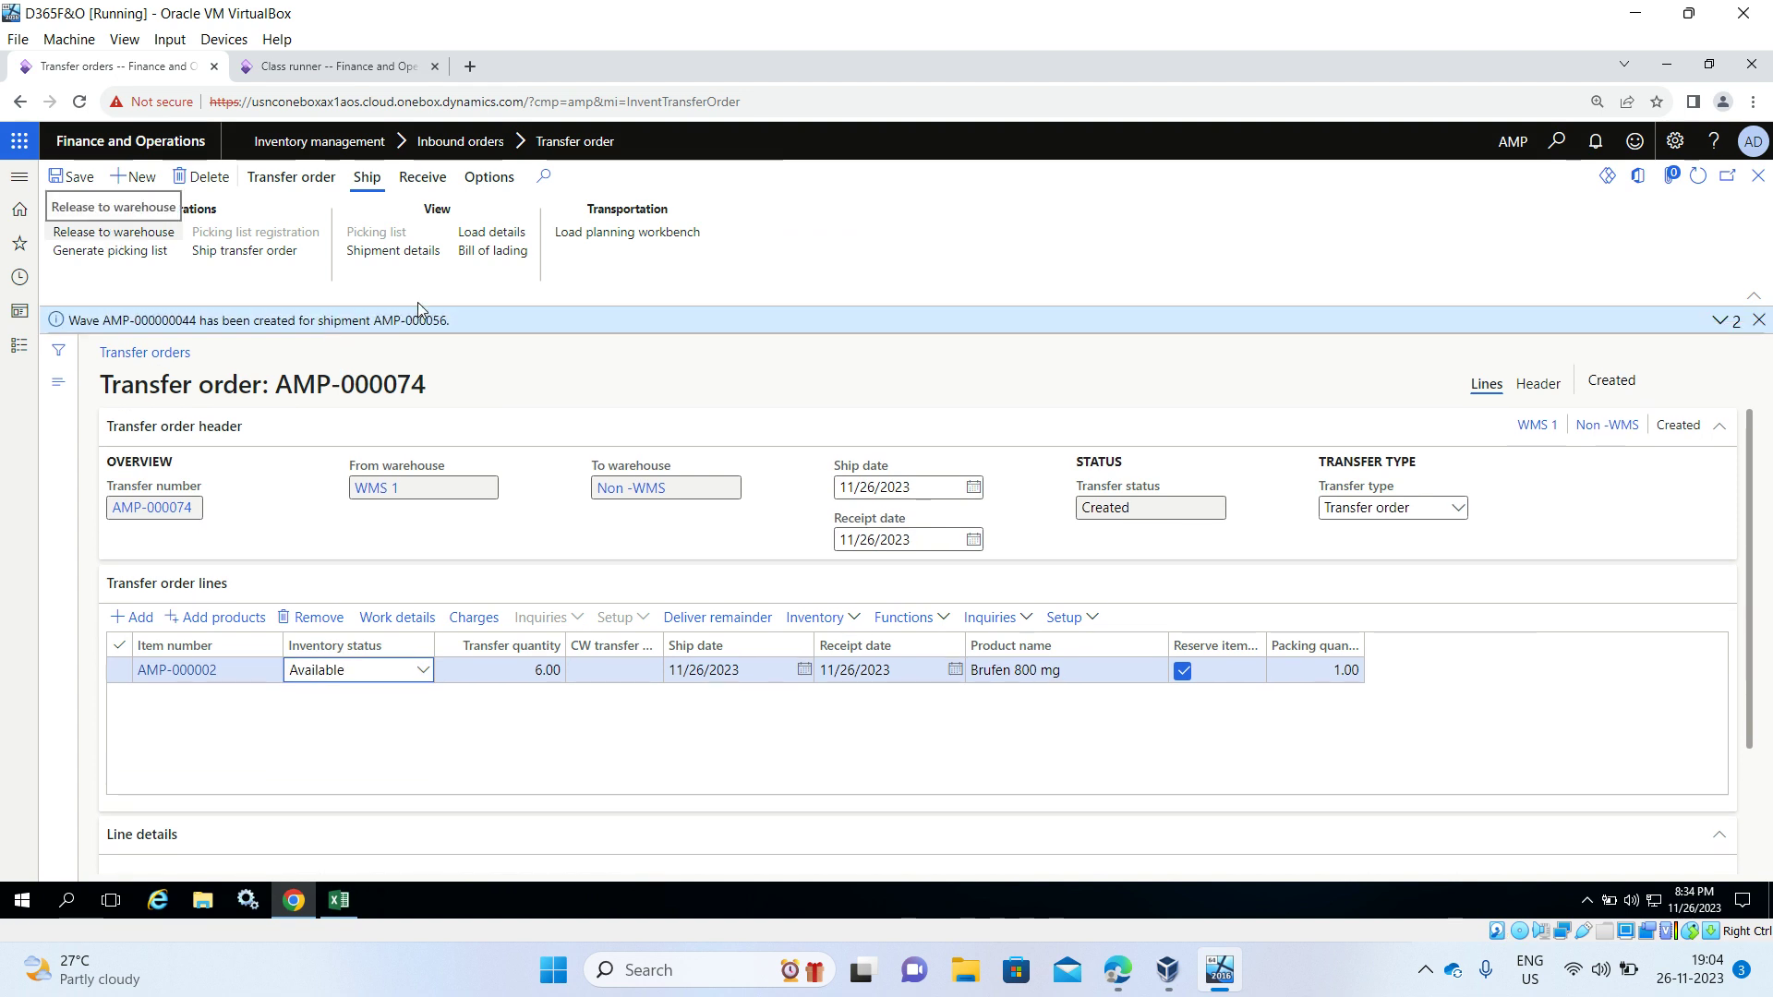
{"action": "left_click", "coordinate": [1723, 325]}
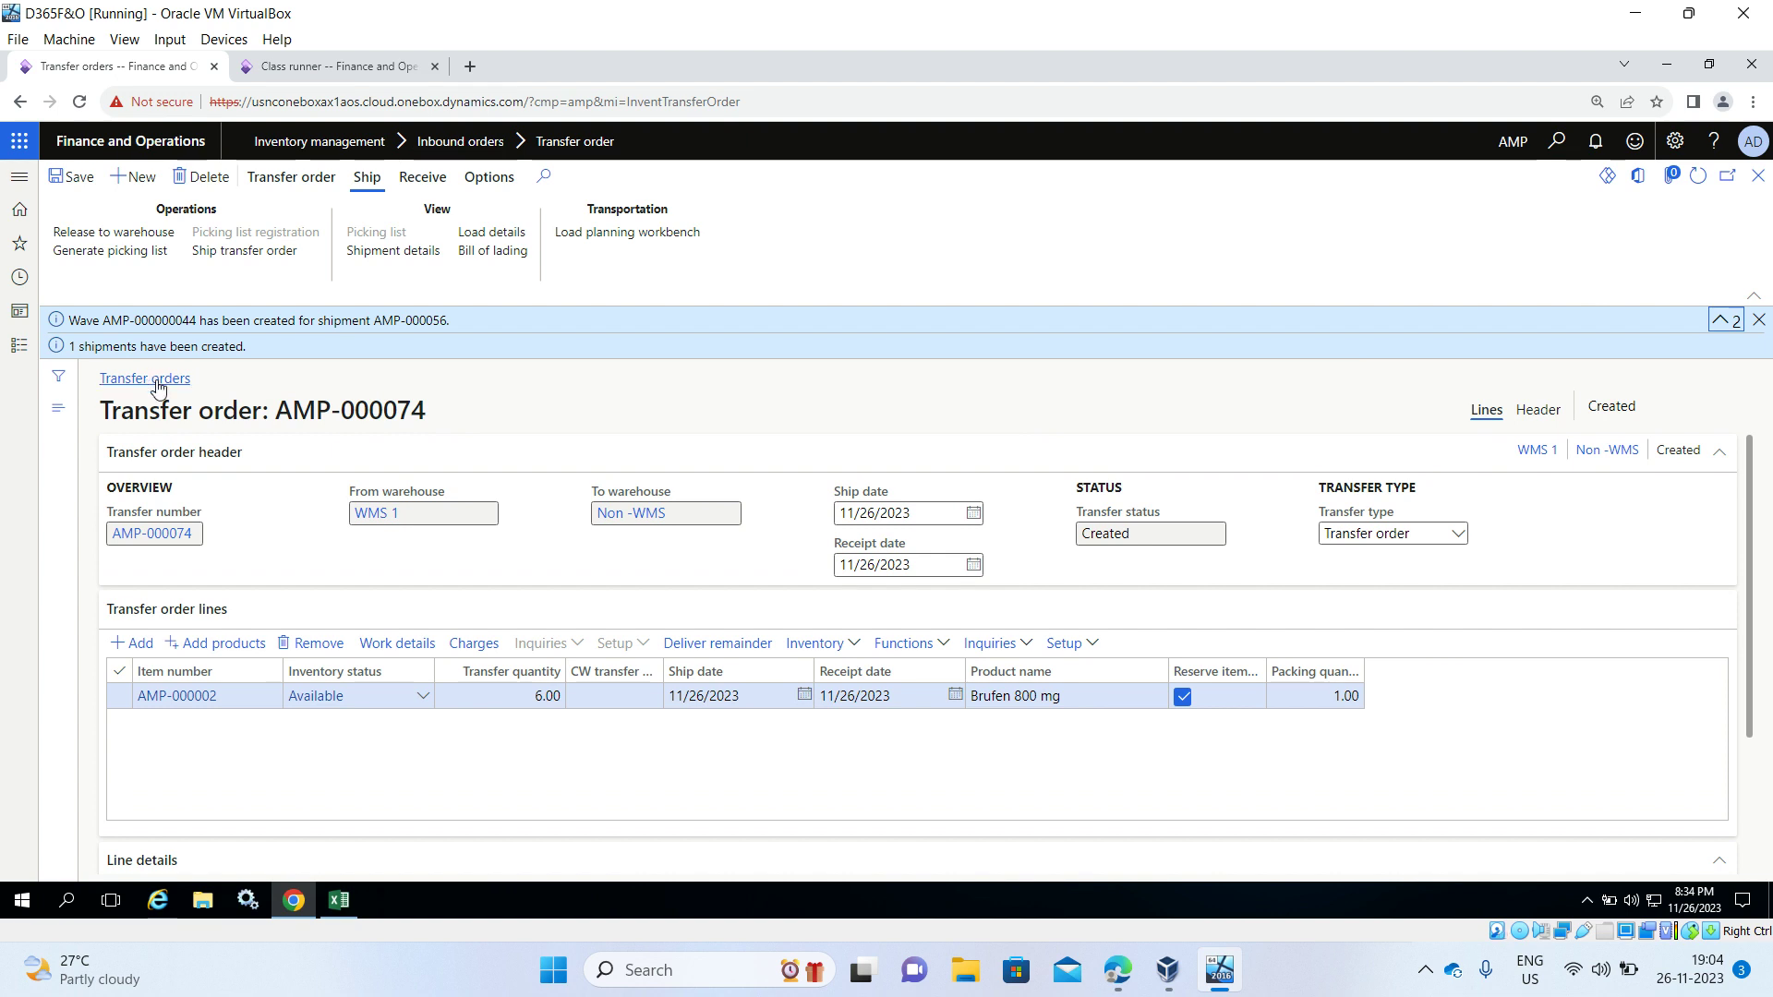
{"action": "left_click", "coordinate": [1758, 321]}
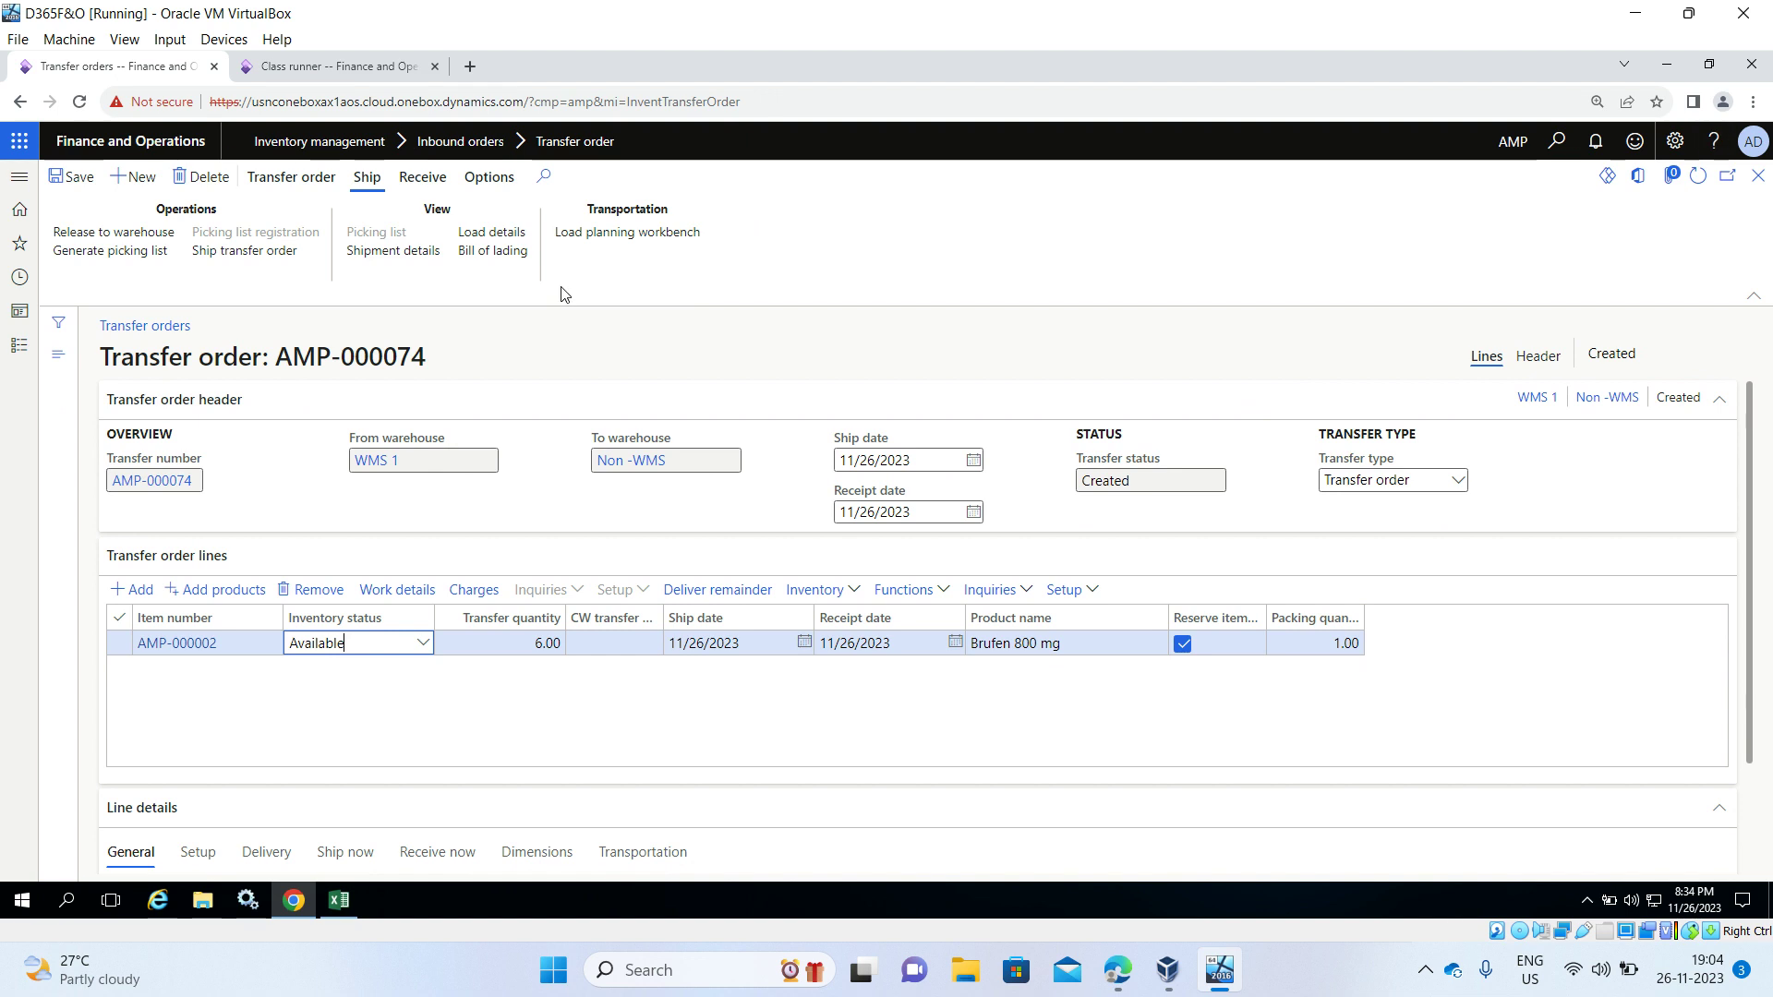
Step: Open the All shipments page of Warehouse management and review the load details and waves of shipments AMP-000055 and AMP-000056
{"action": "left_click", "coordinate": [19, 347]}
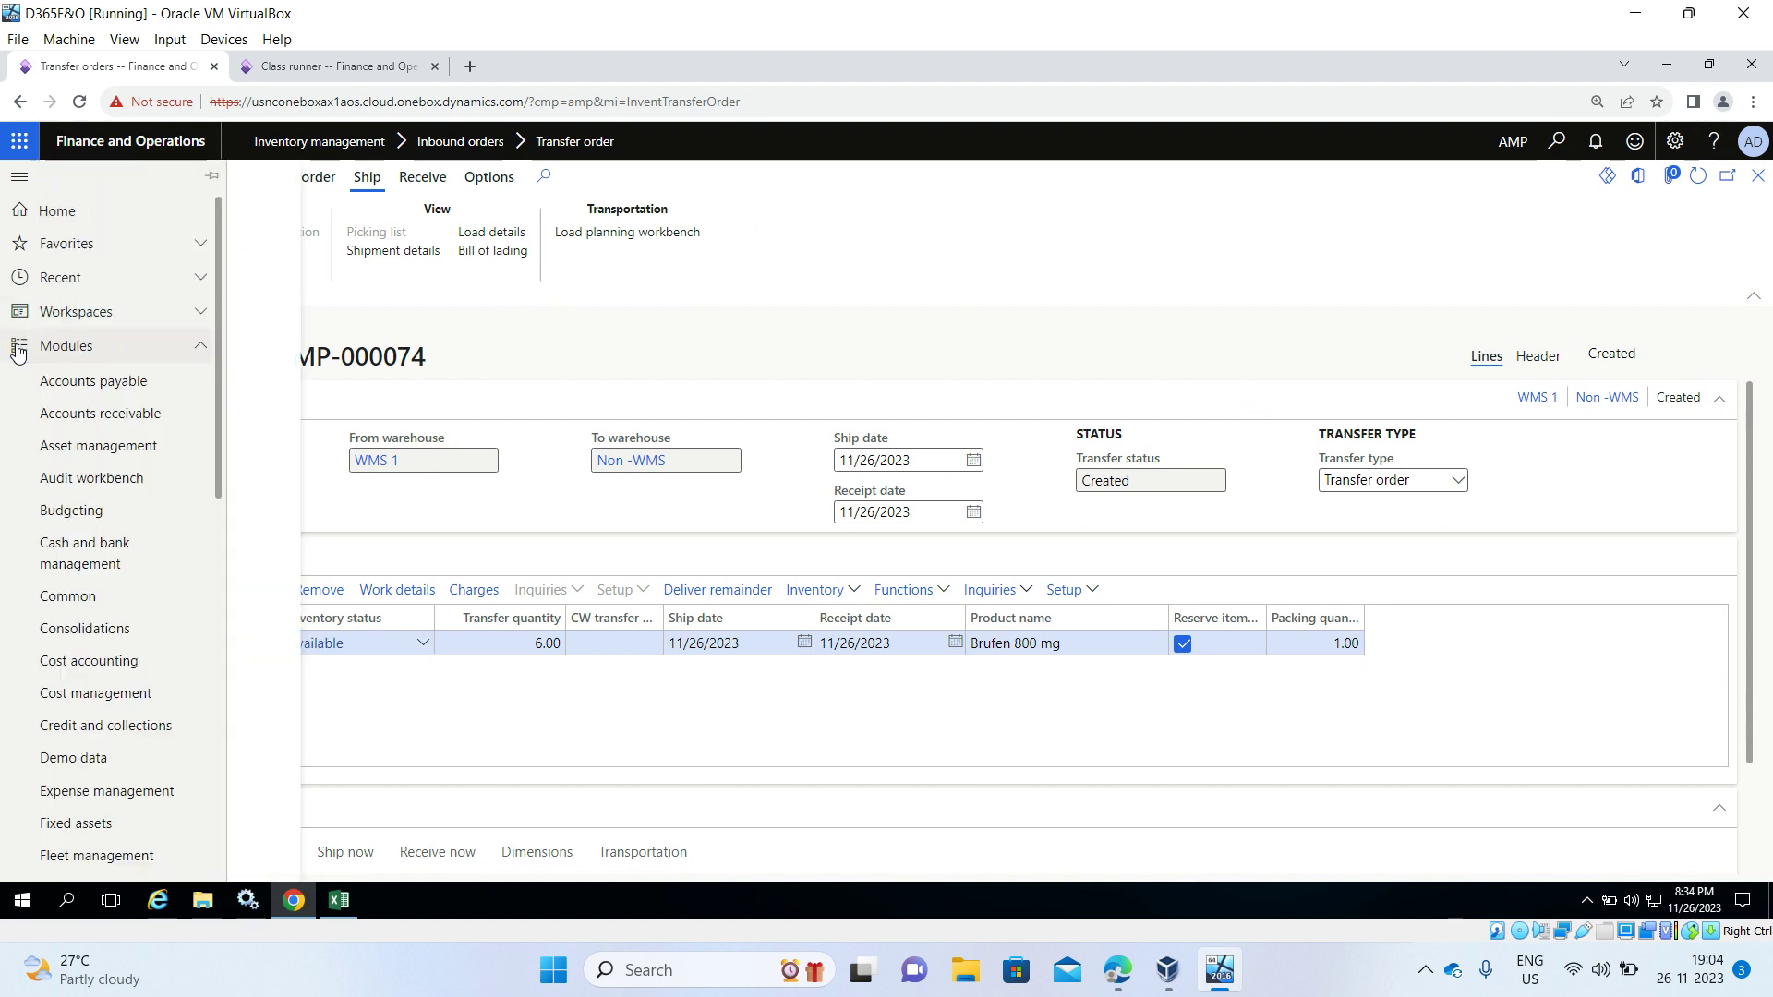
{"action": "scroll", "coordinate": [83, 517], "scroll_direction": "down", "scroll_amount": 10}
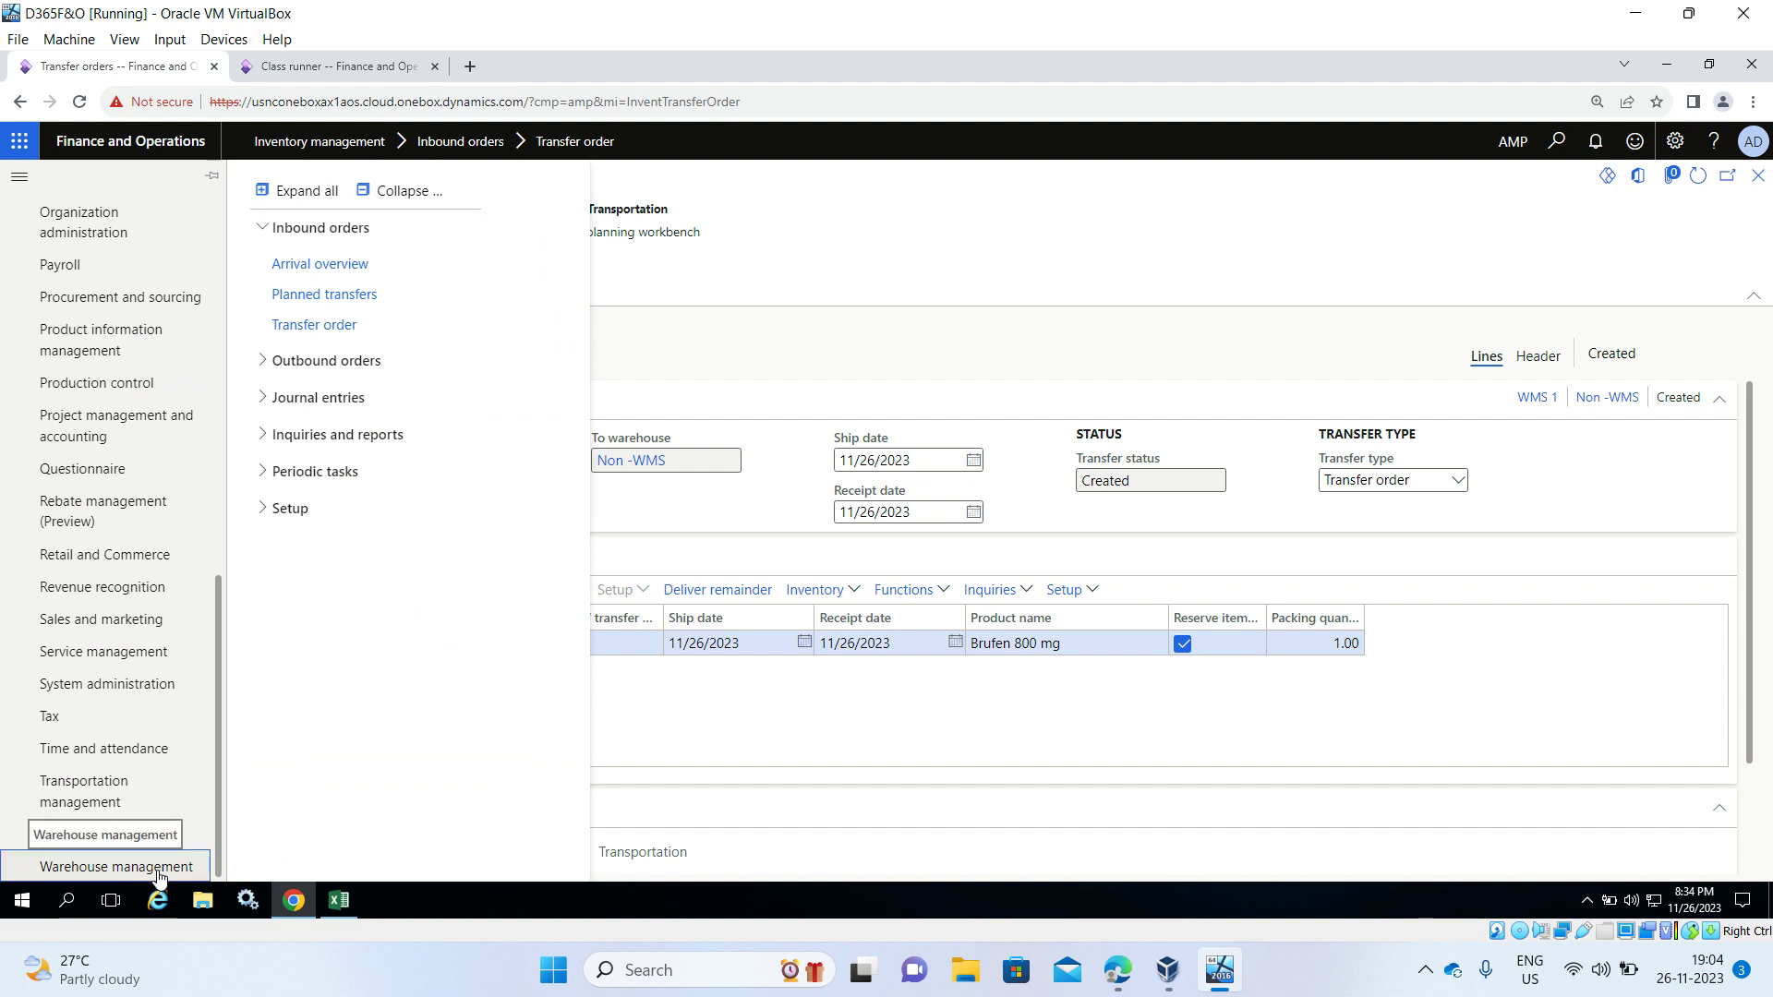
{"action": "left_click", "coordinate": [116, 866]}
{"action": "left_click", "coordinate": [263, 338]}
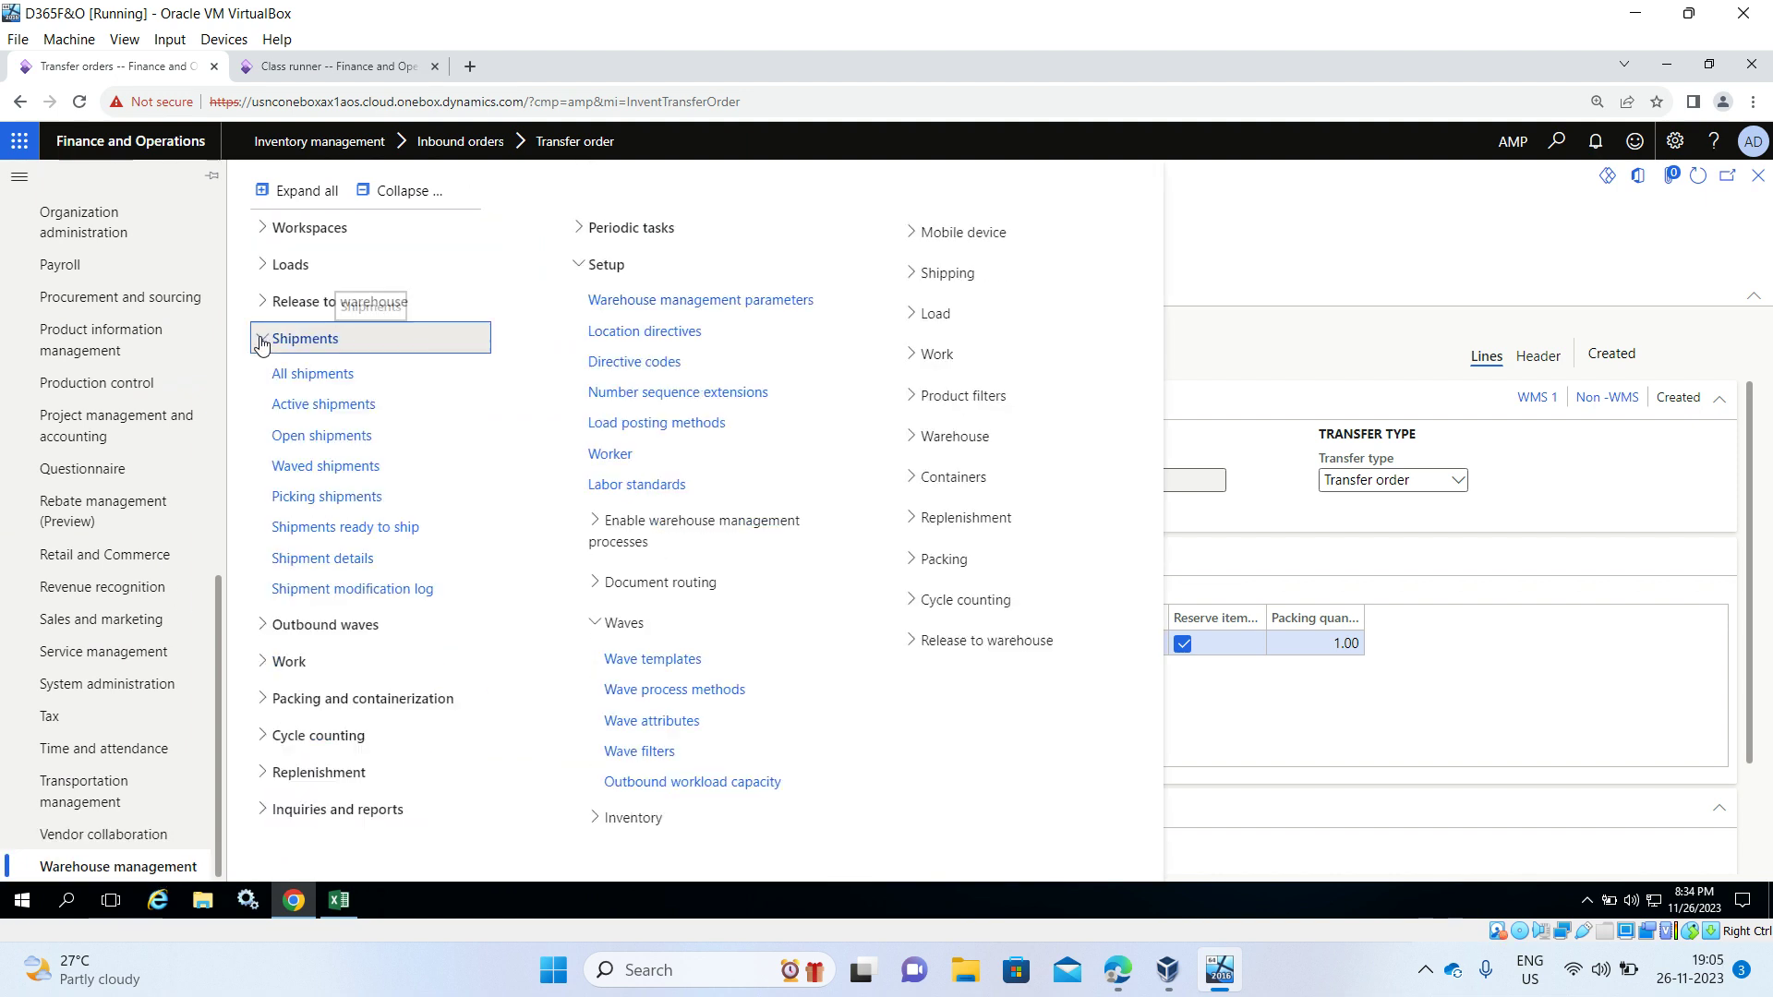
{"action": "left_click", "coordinate": [303, 376]}
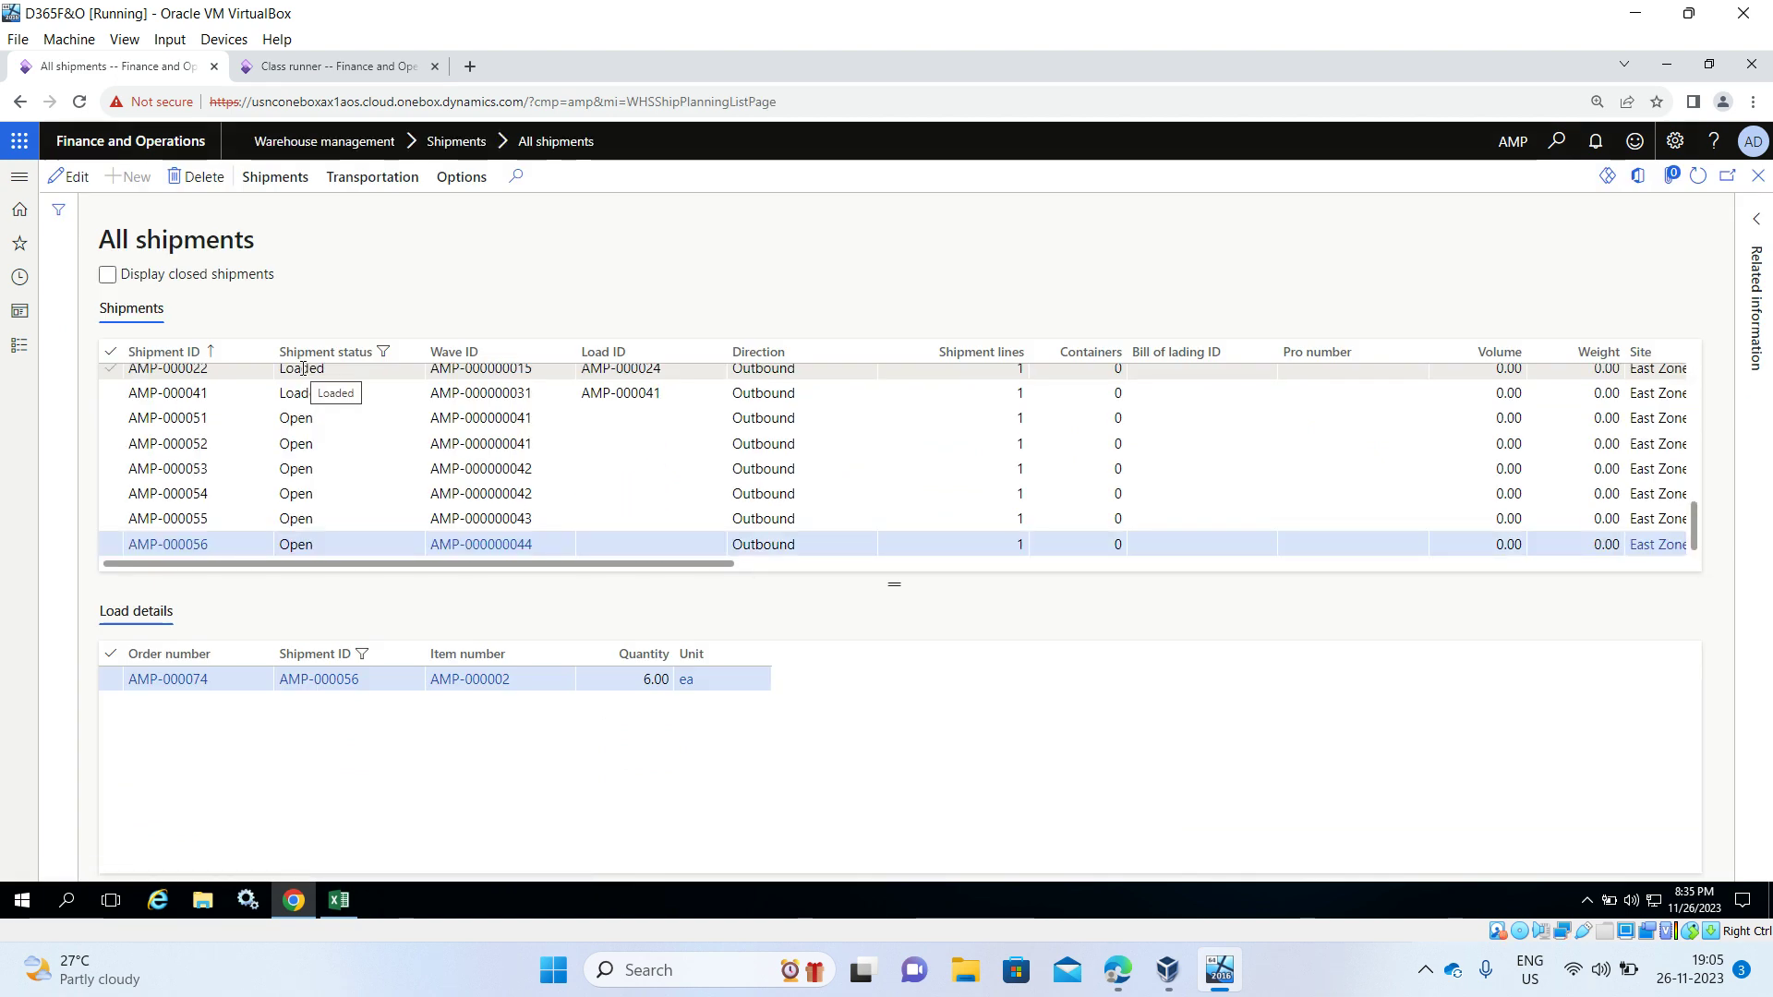
{"action": "left_click", "coordinate": [197, 518]}
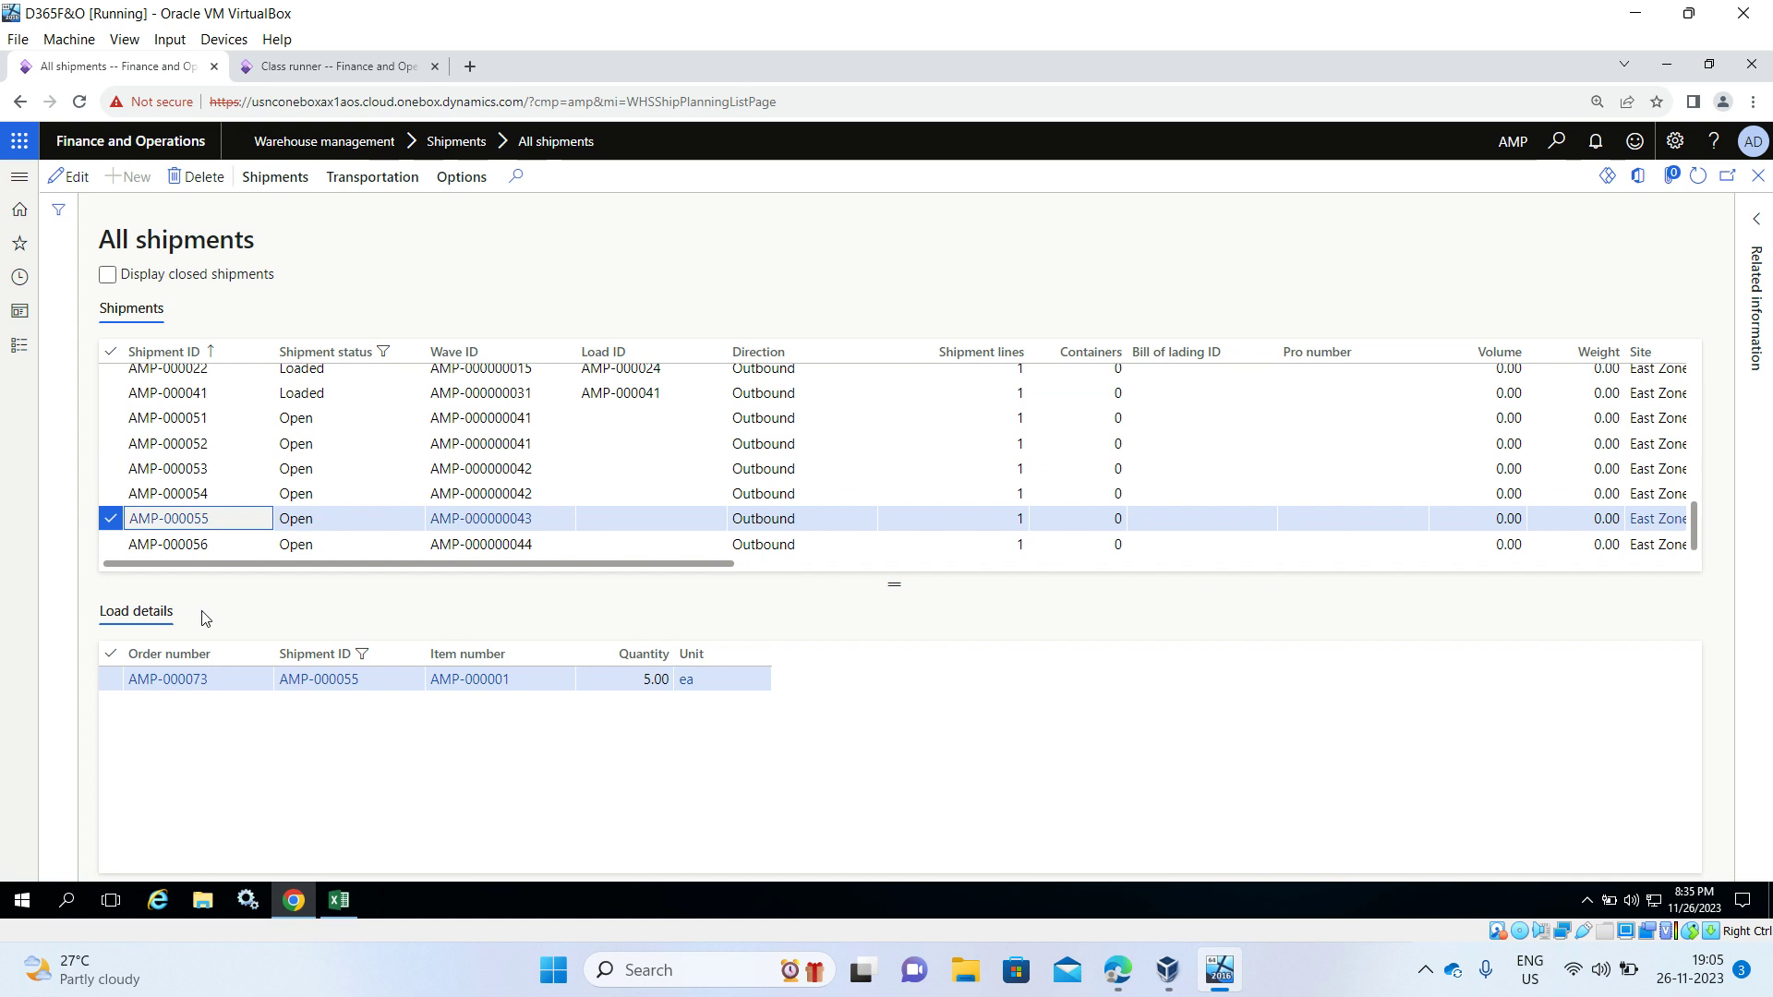
{"action": "left_click", "coordinate": [209, 547]}
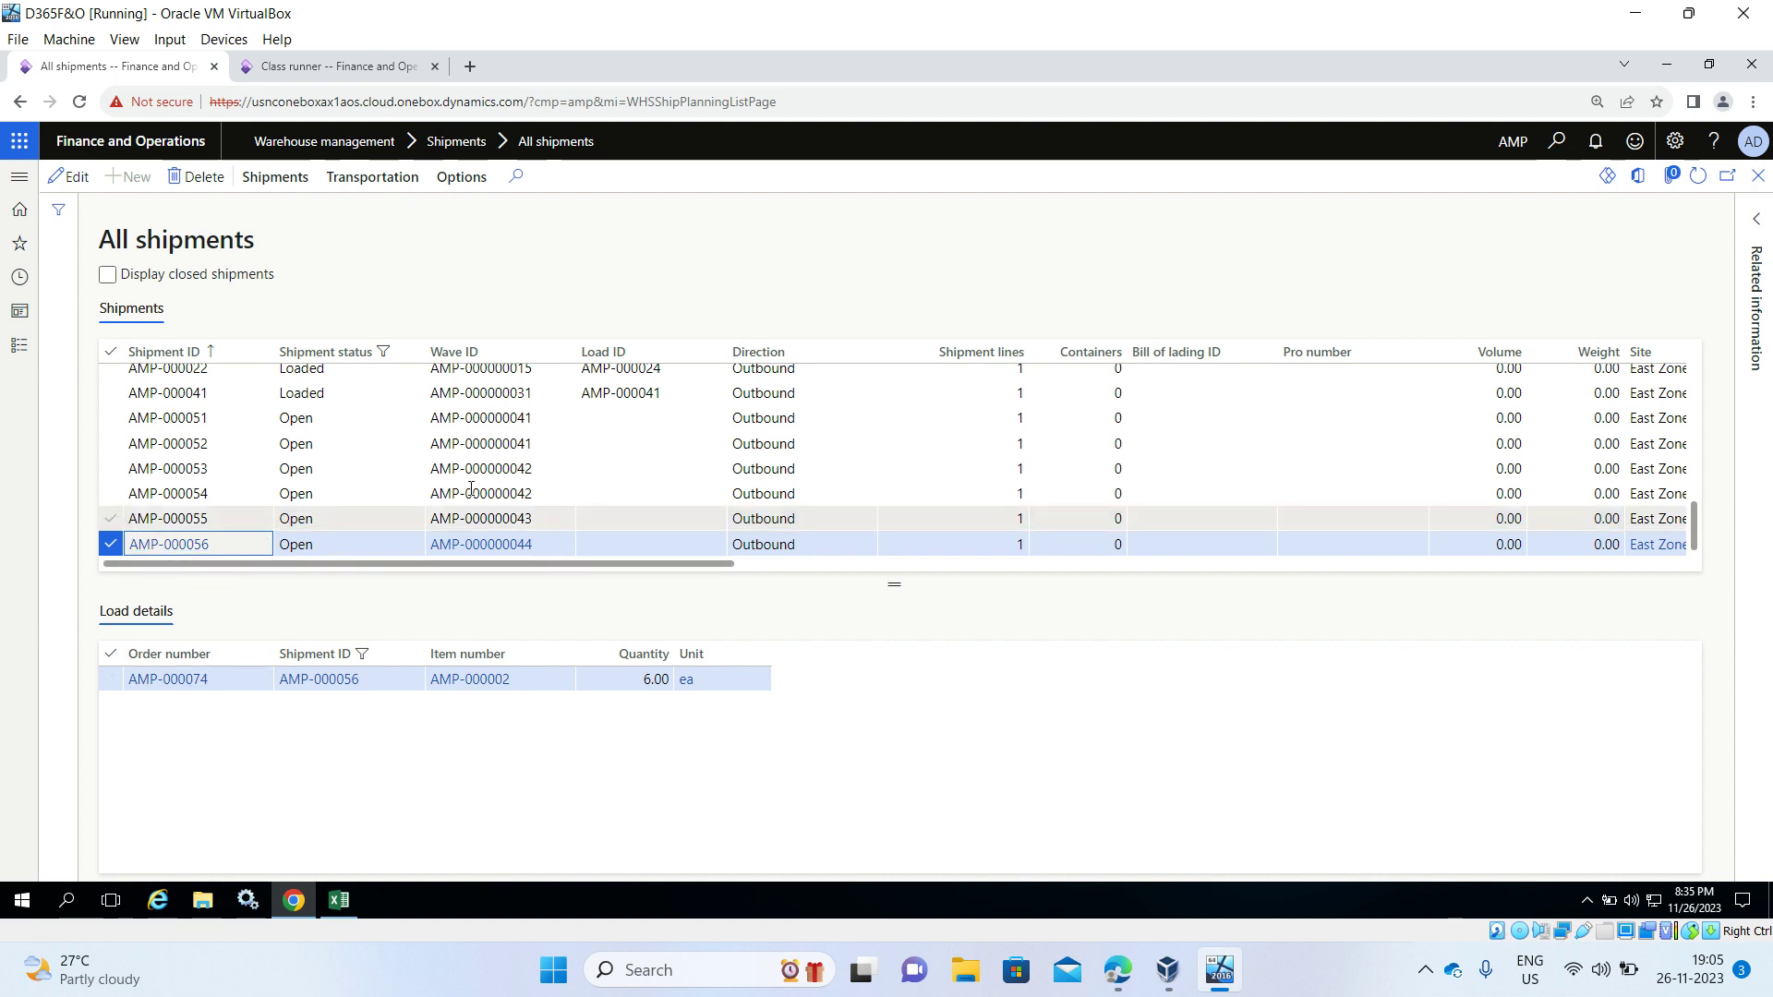
{"action": "mouse_move", "coordinate": [532, 531]}
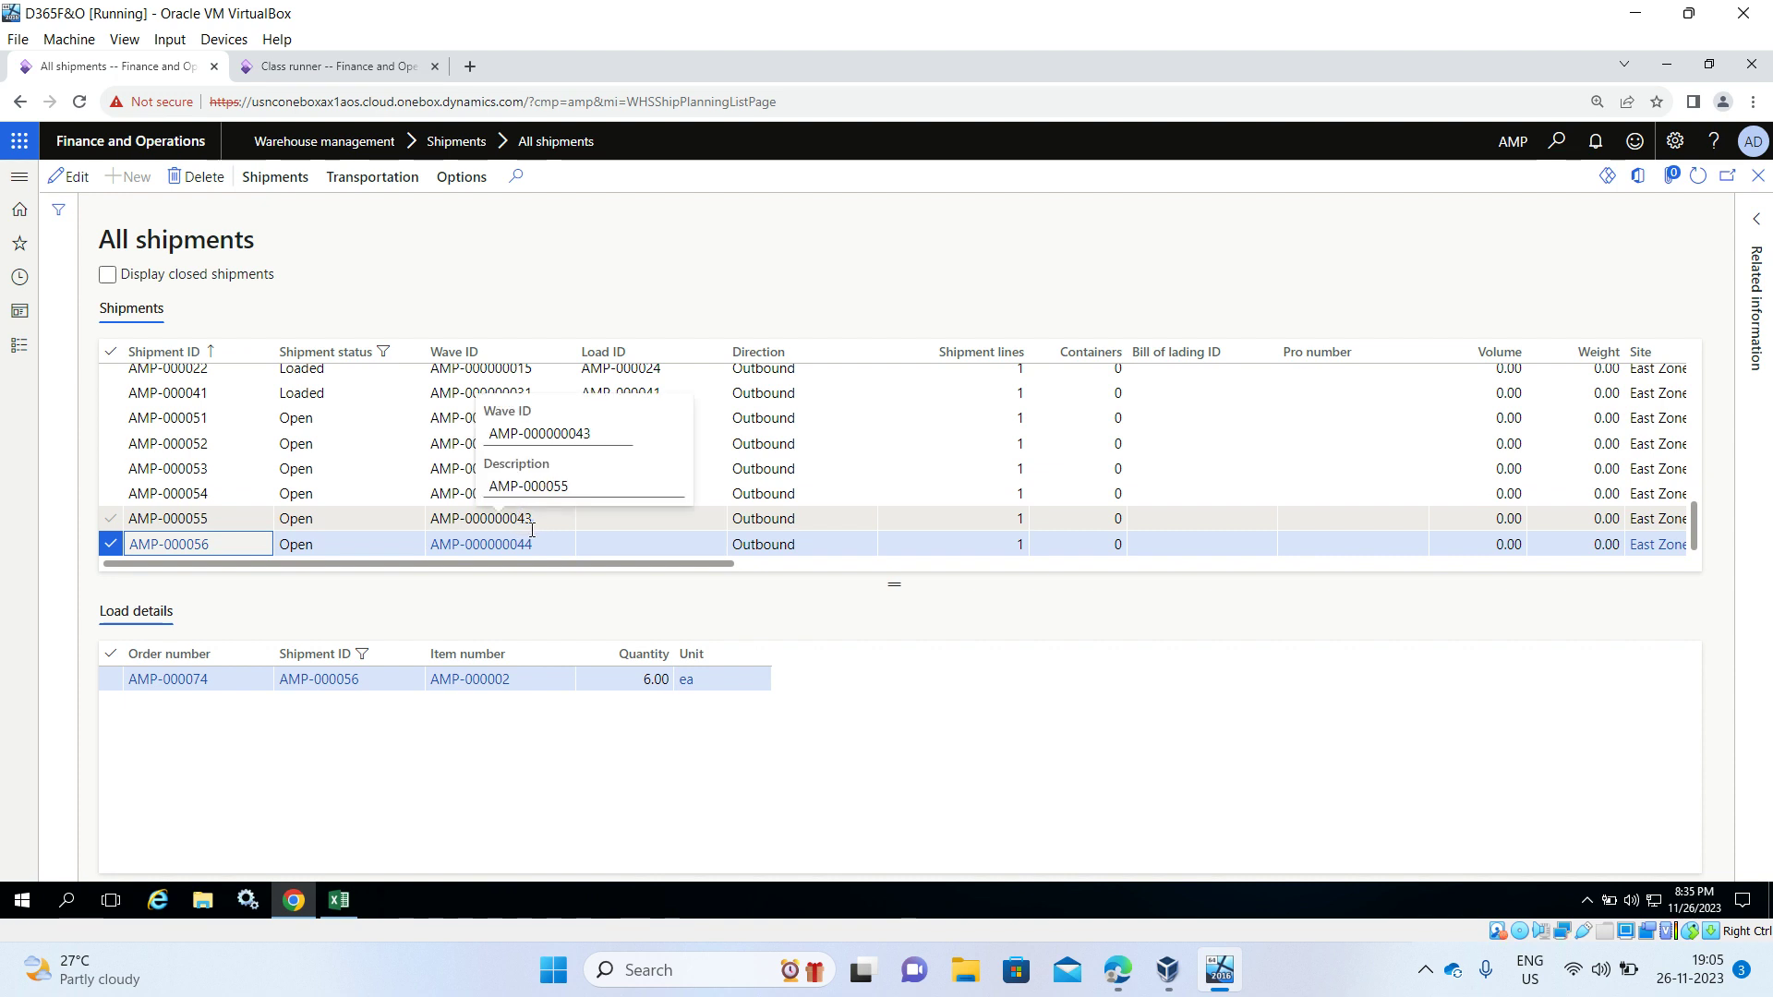
Step: Consolidate shipment AMP-000055 into shipment AMP-000056
{"action": "left_click", "coordinate": [121, 520]}
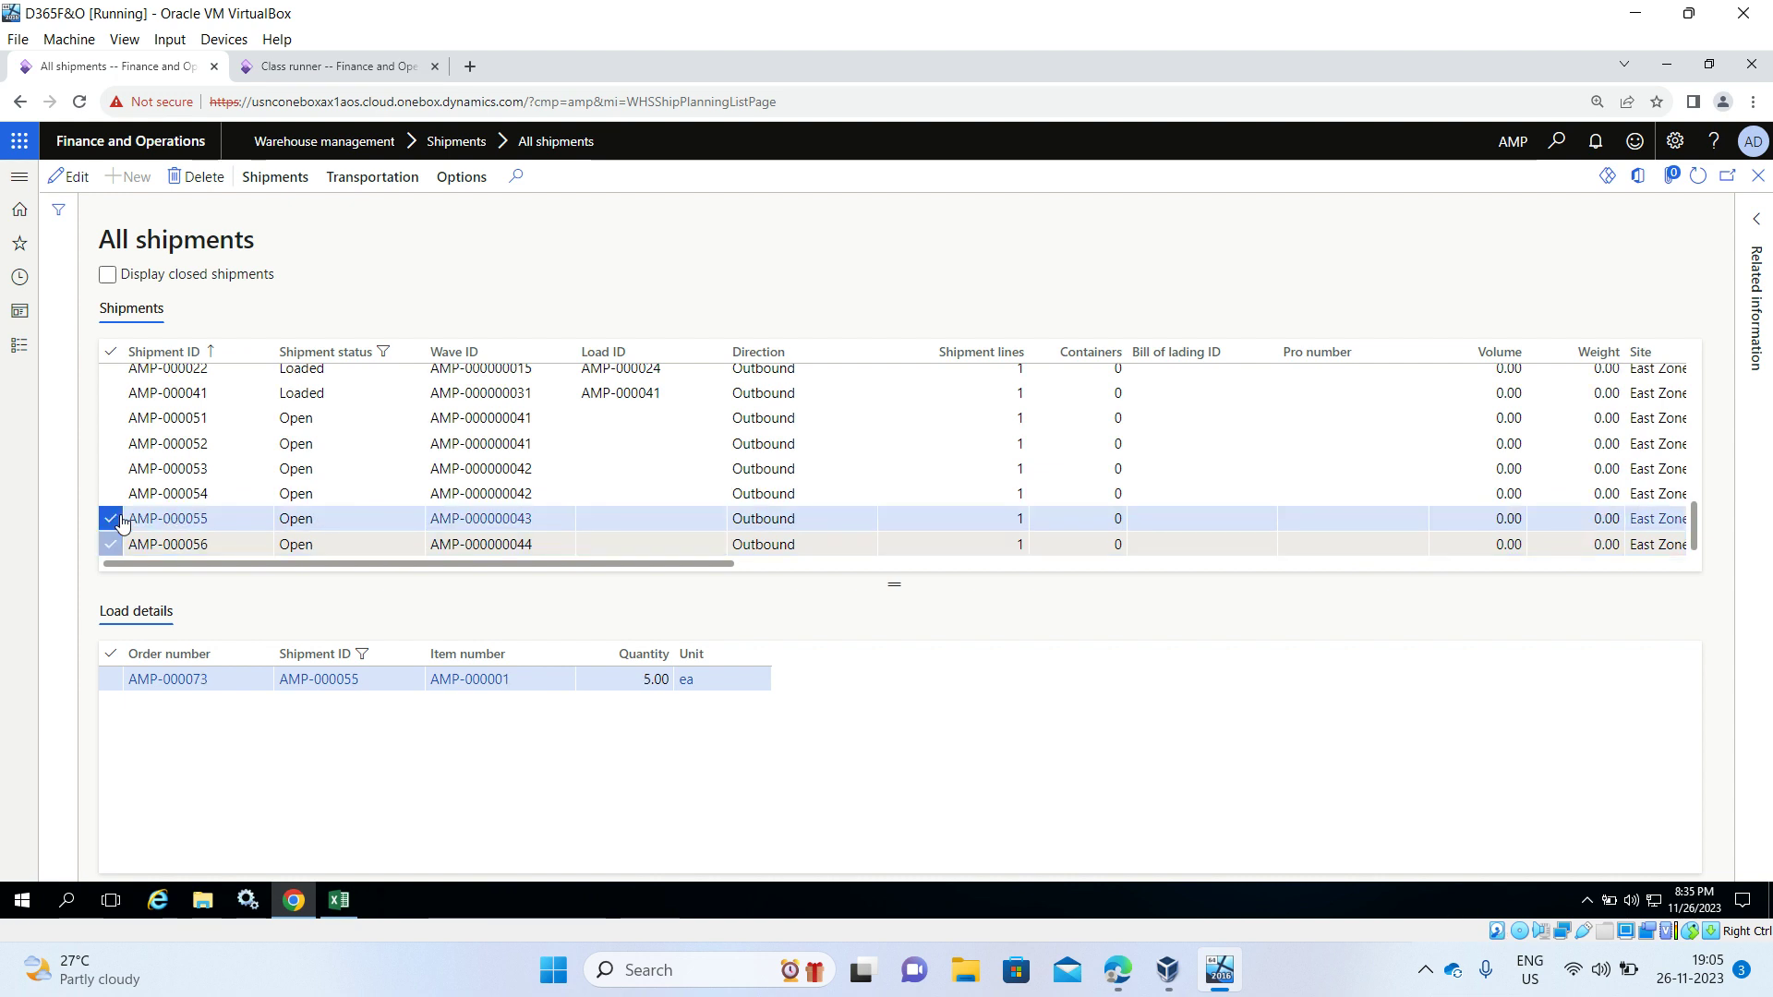
{"action": "left_click", "coordinate": [114, 548]}
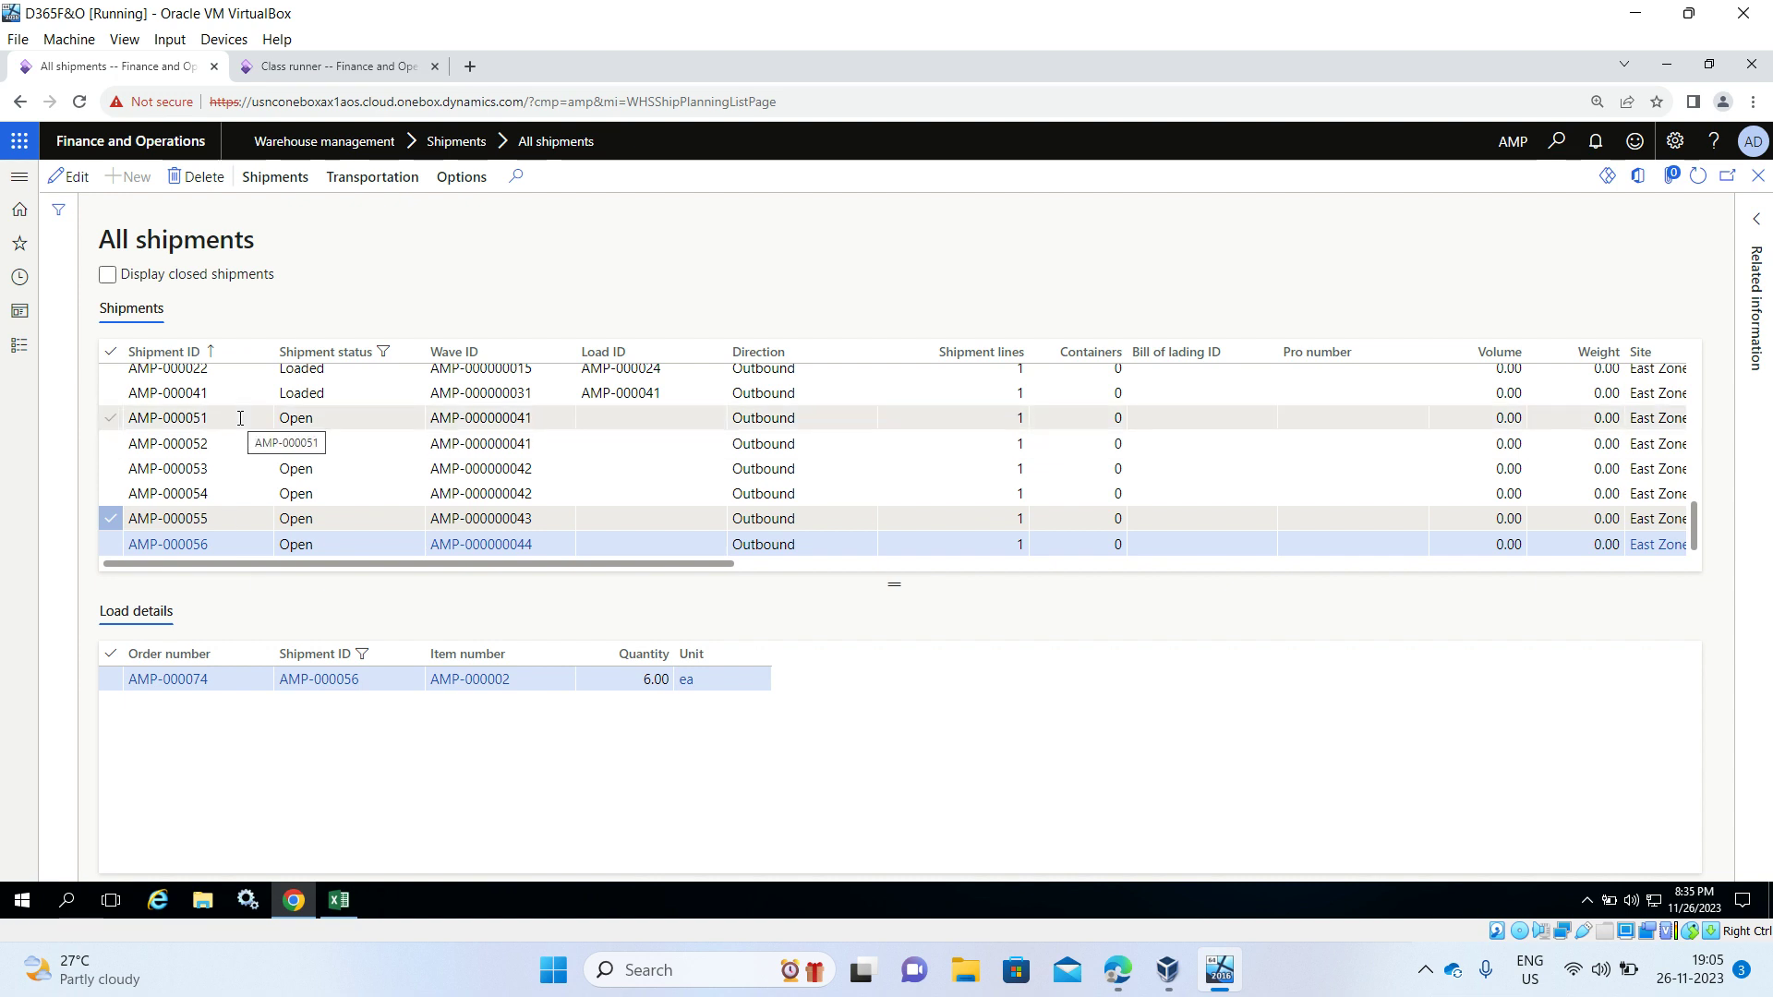
{"action": "left_click", "coordinate": [275, 178]}
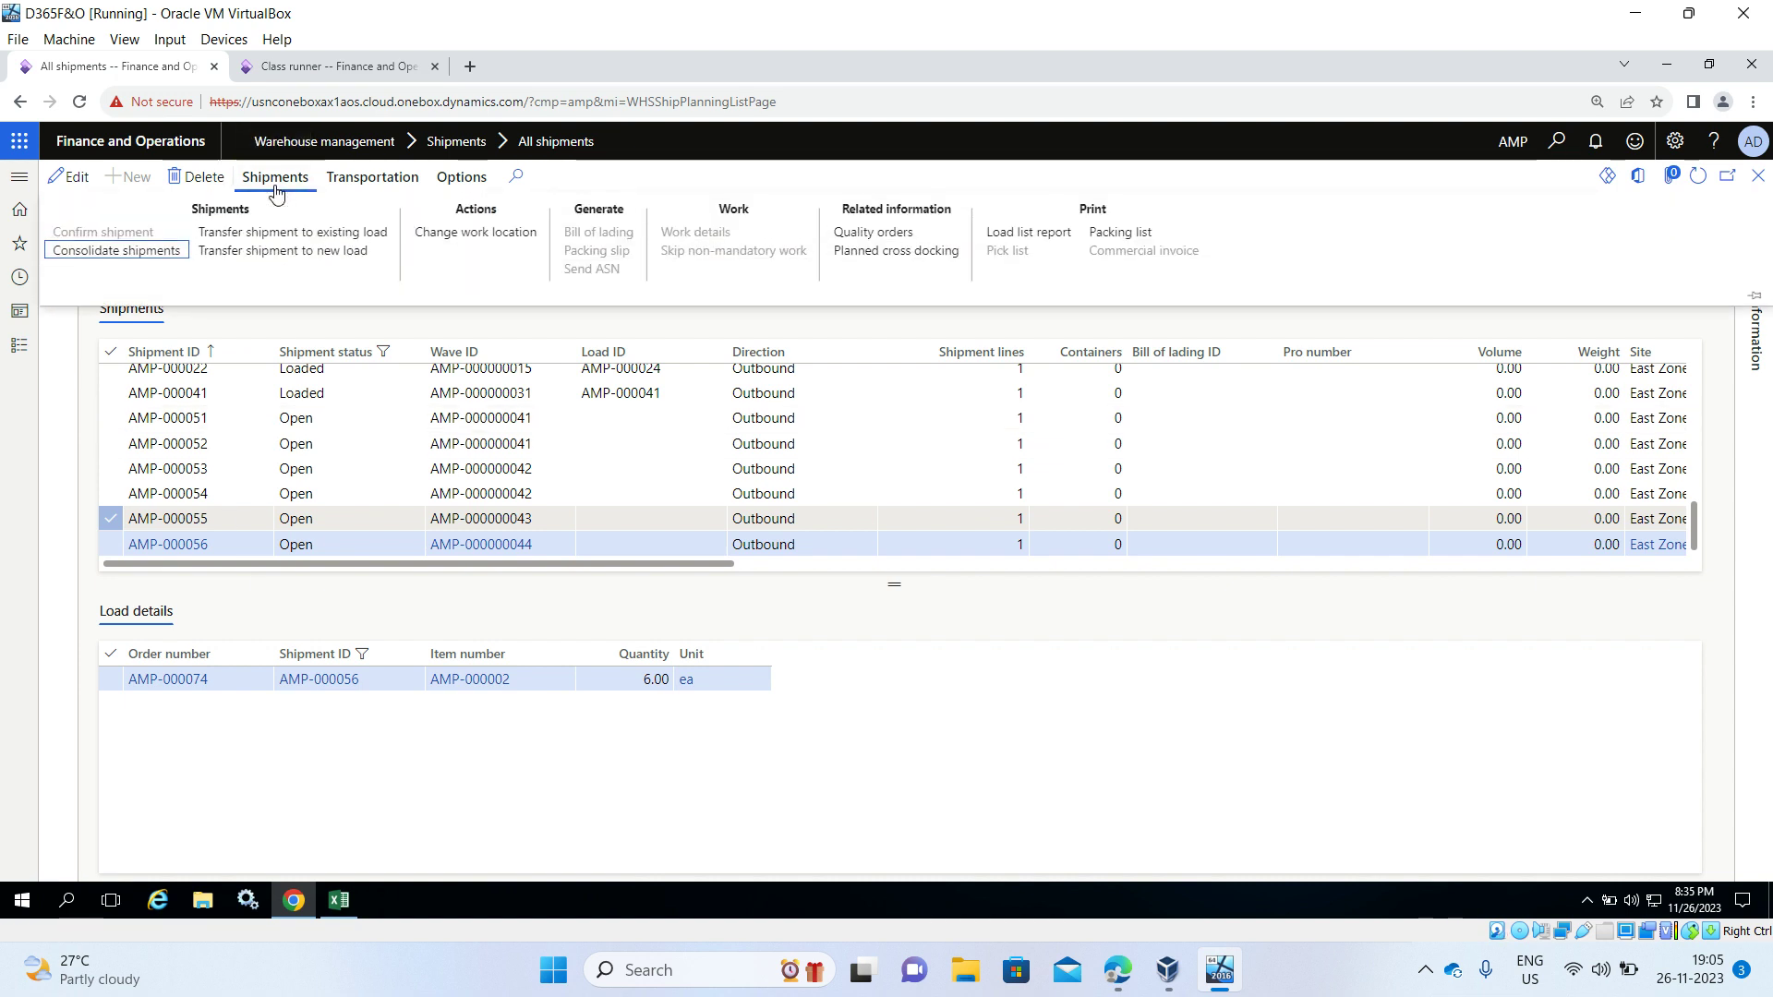
{"action": "left_click", "coordinate": [162, 251]}
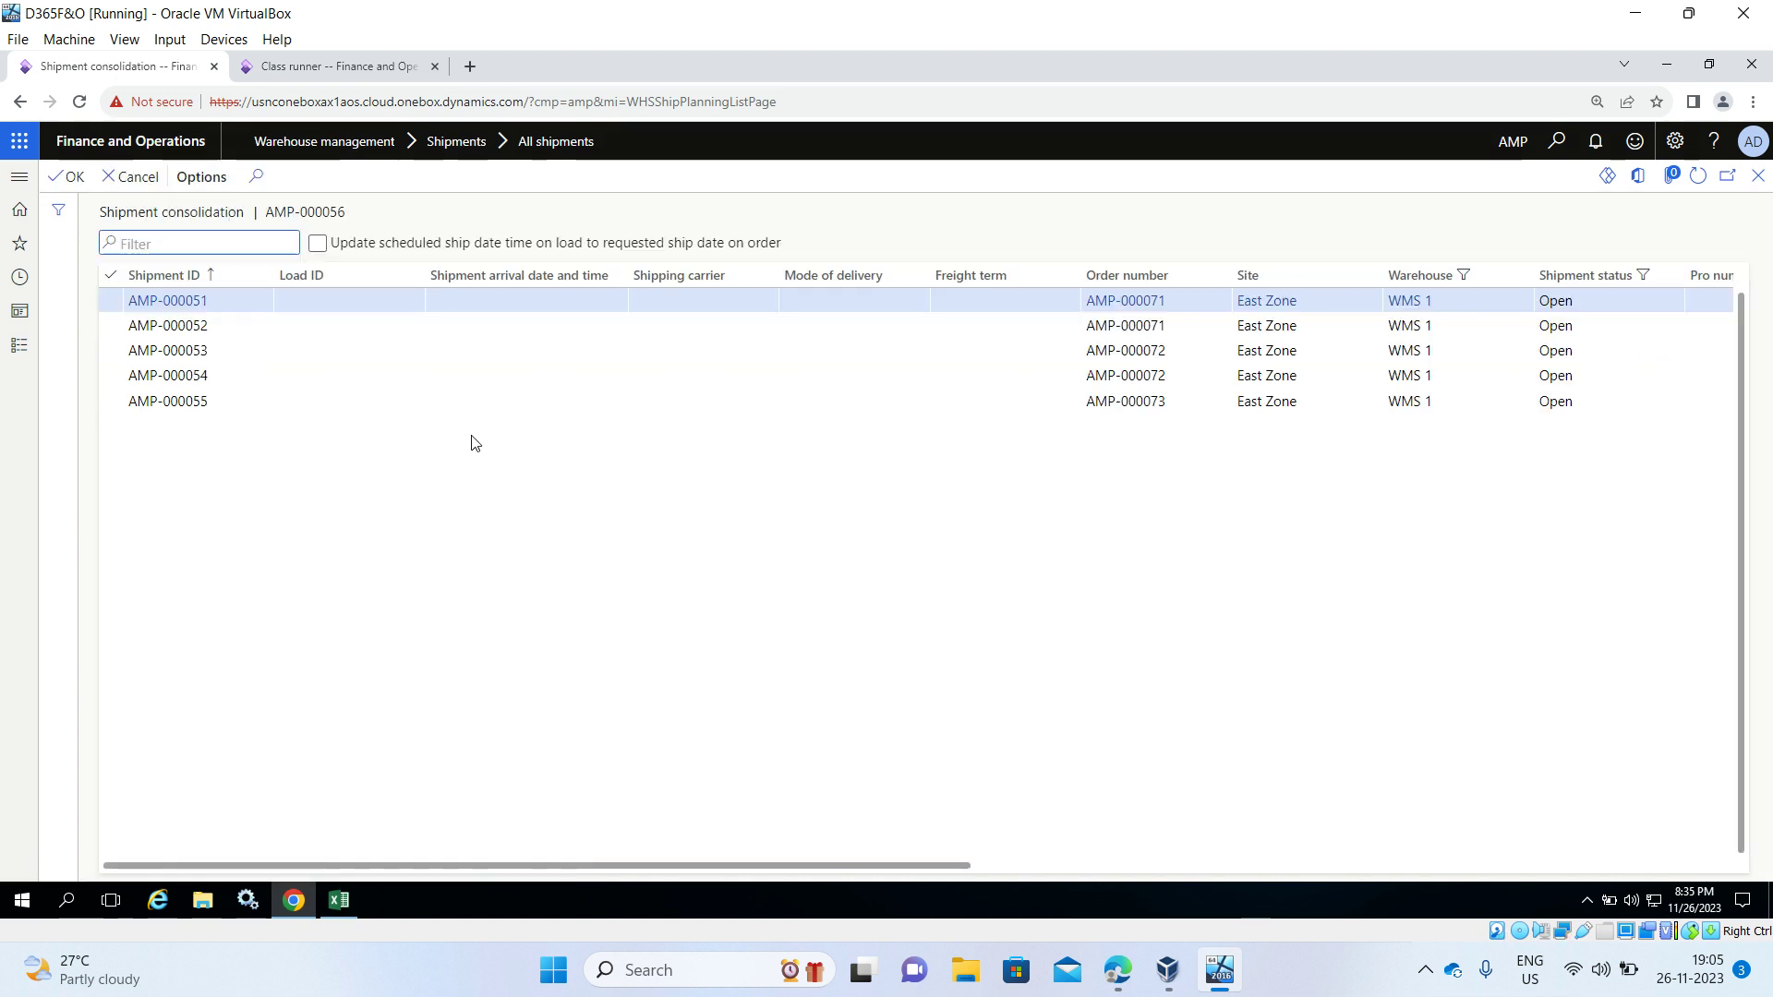
{"action": "left_click", "coordinate": [1079, 303]}
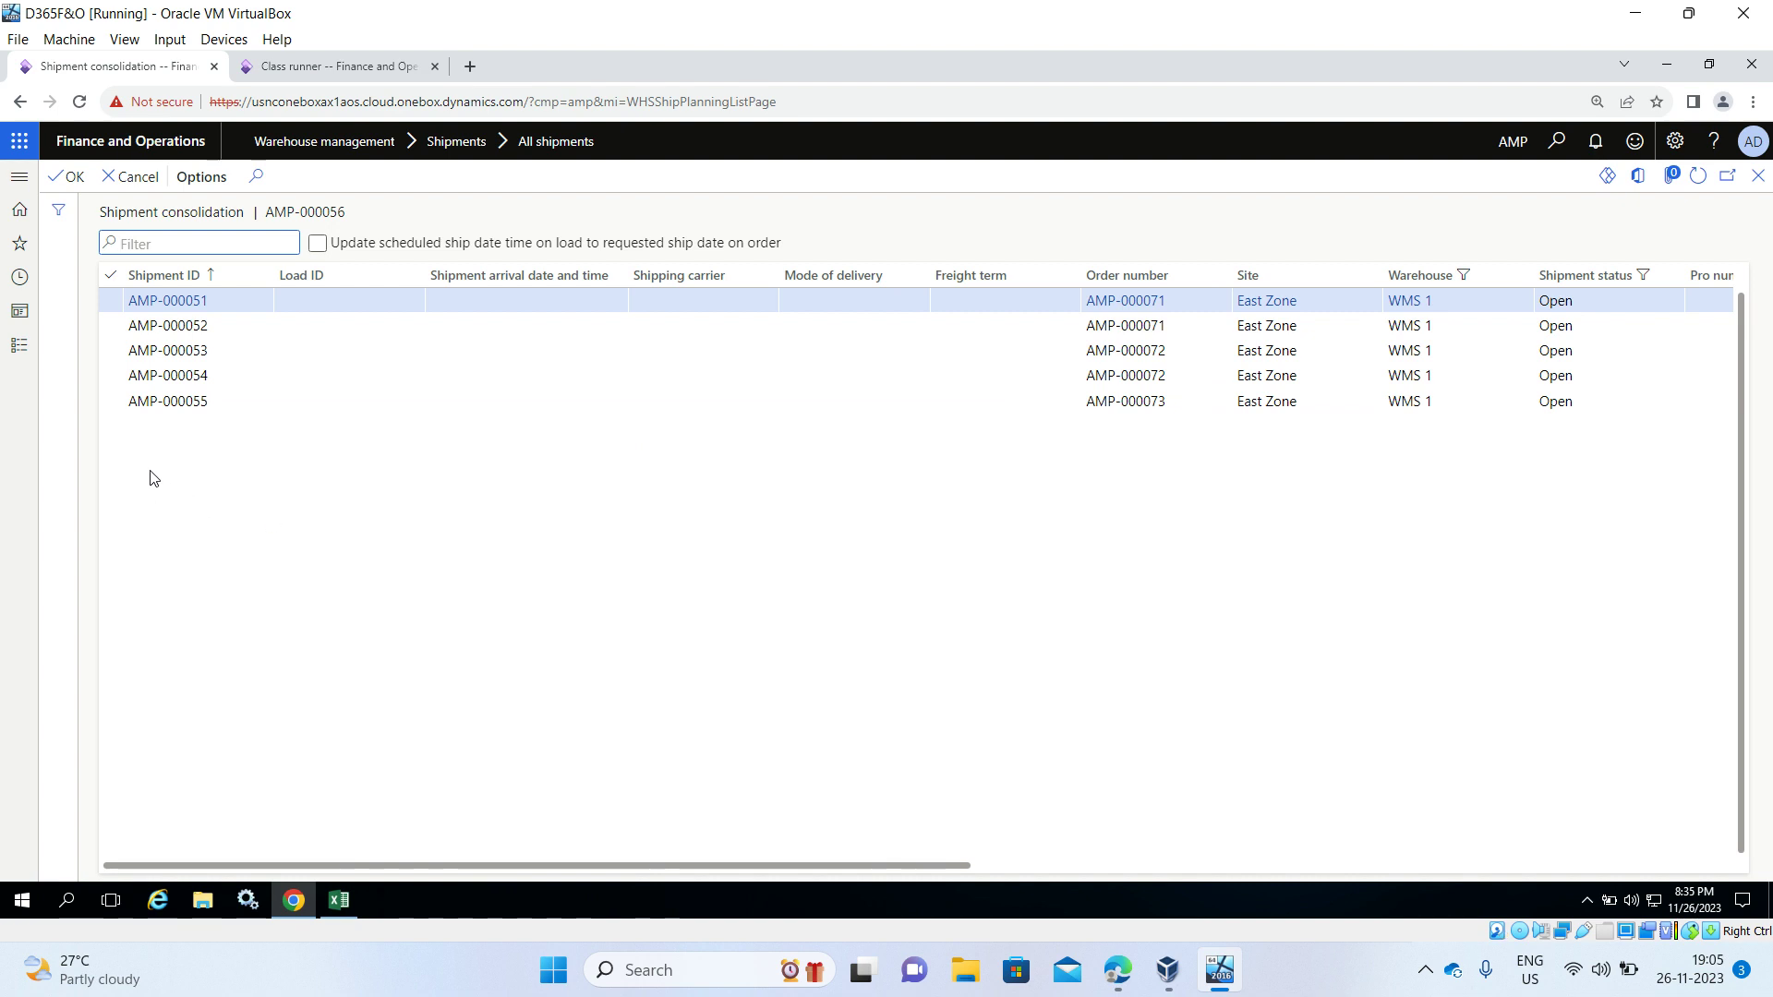
{"action": "left_click", "coordinate": [109, 403]}
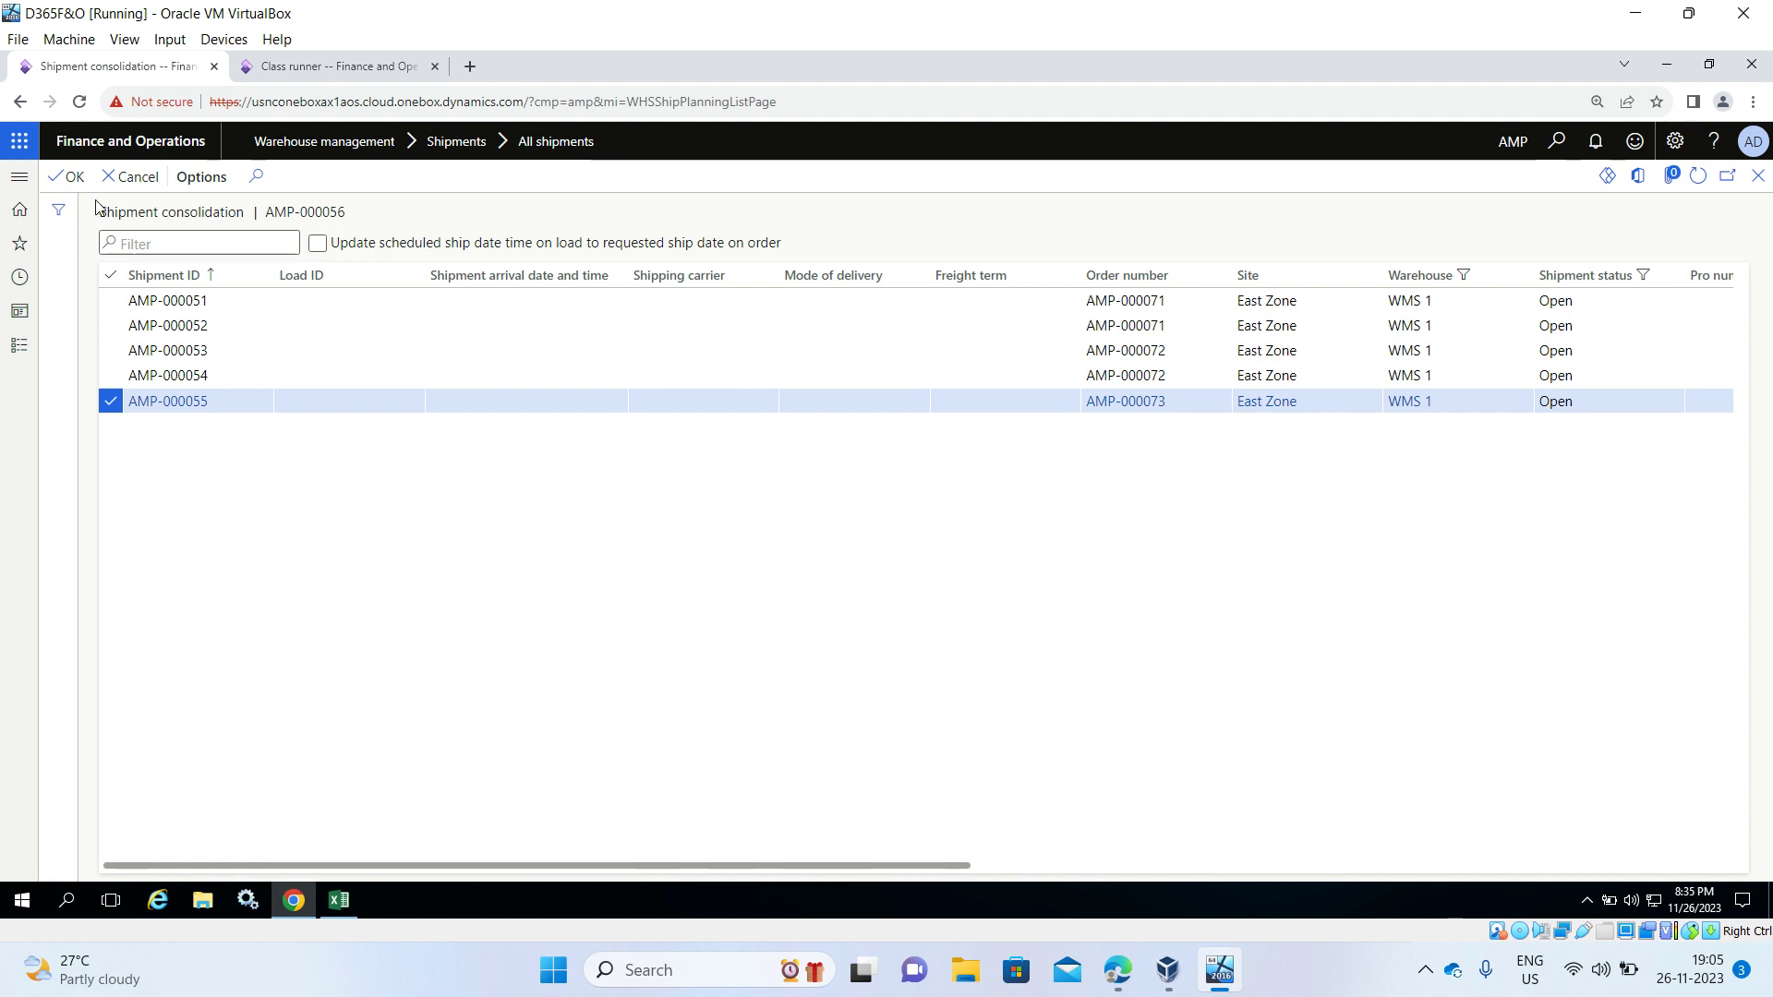
{"action": "left_click", "coordinate": [74, 178]}
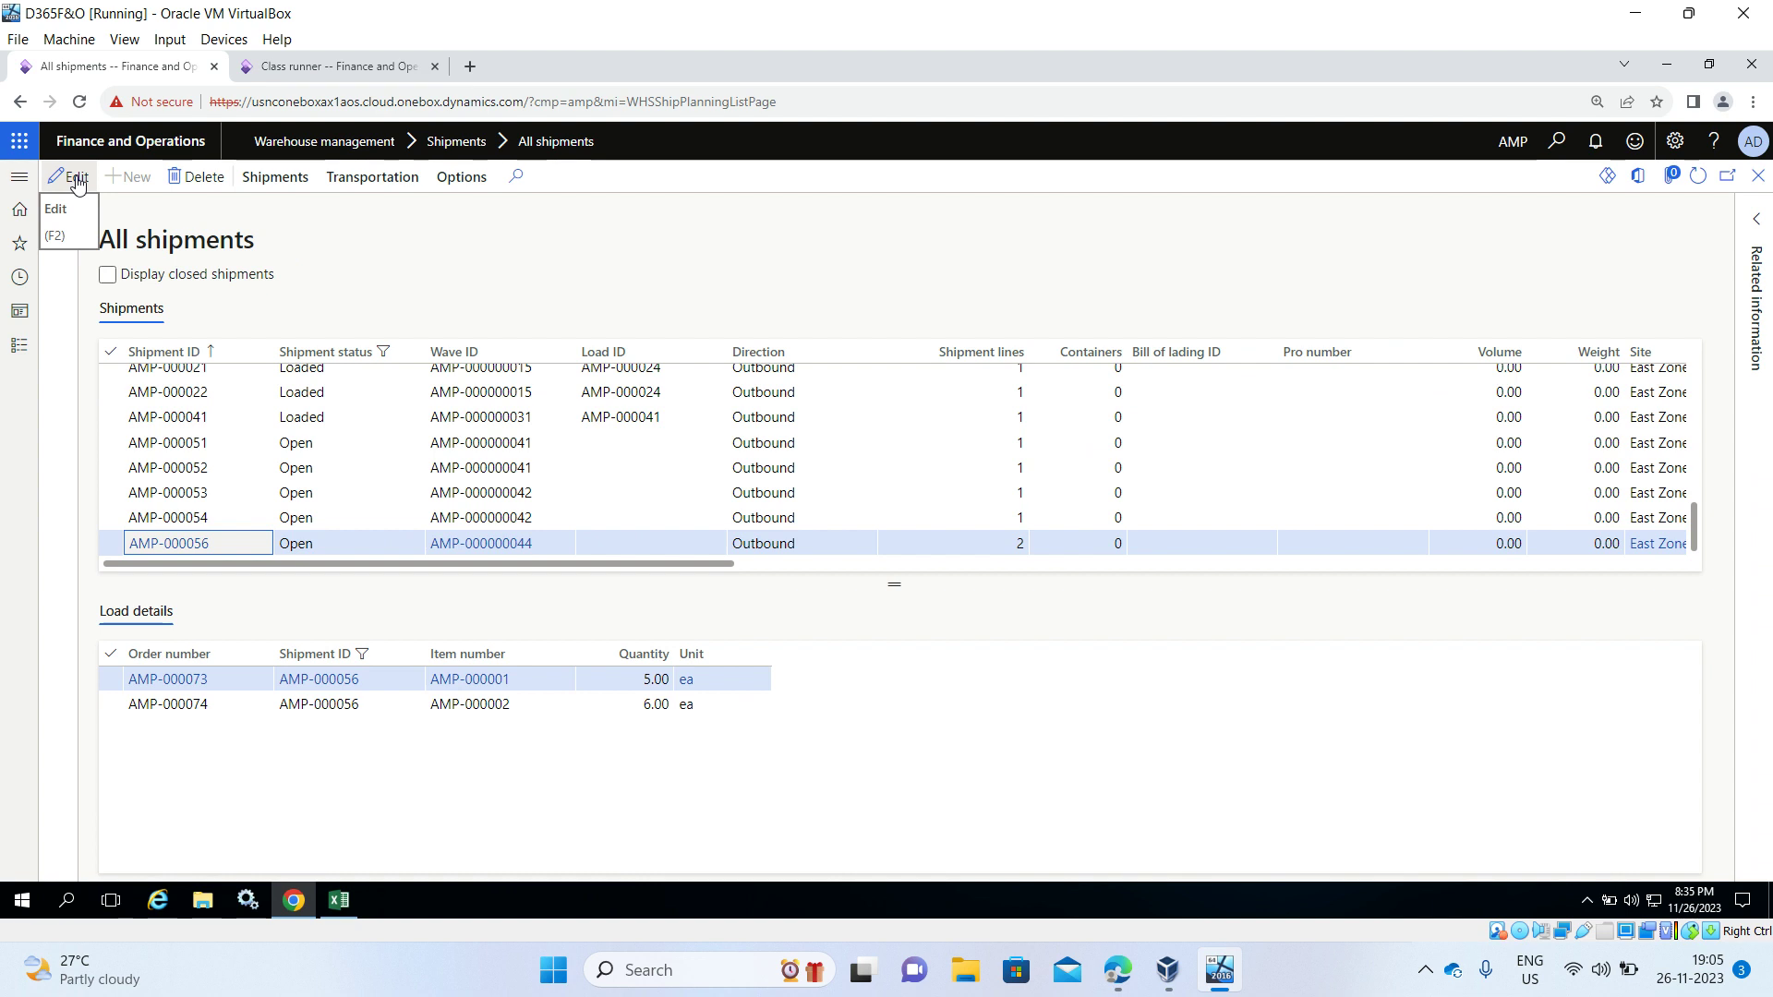
Step: Open the wave of consolidated shipment AMP-000056 and process it, then expand the notification messages
{"action": "left_click", "coordinate": [193, 544]}
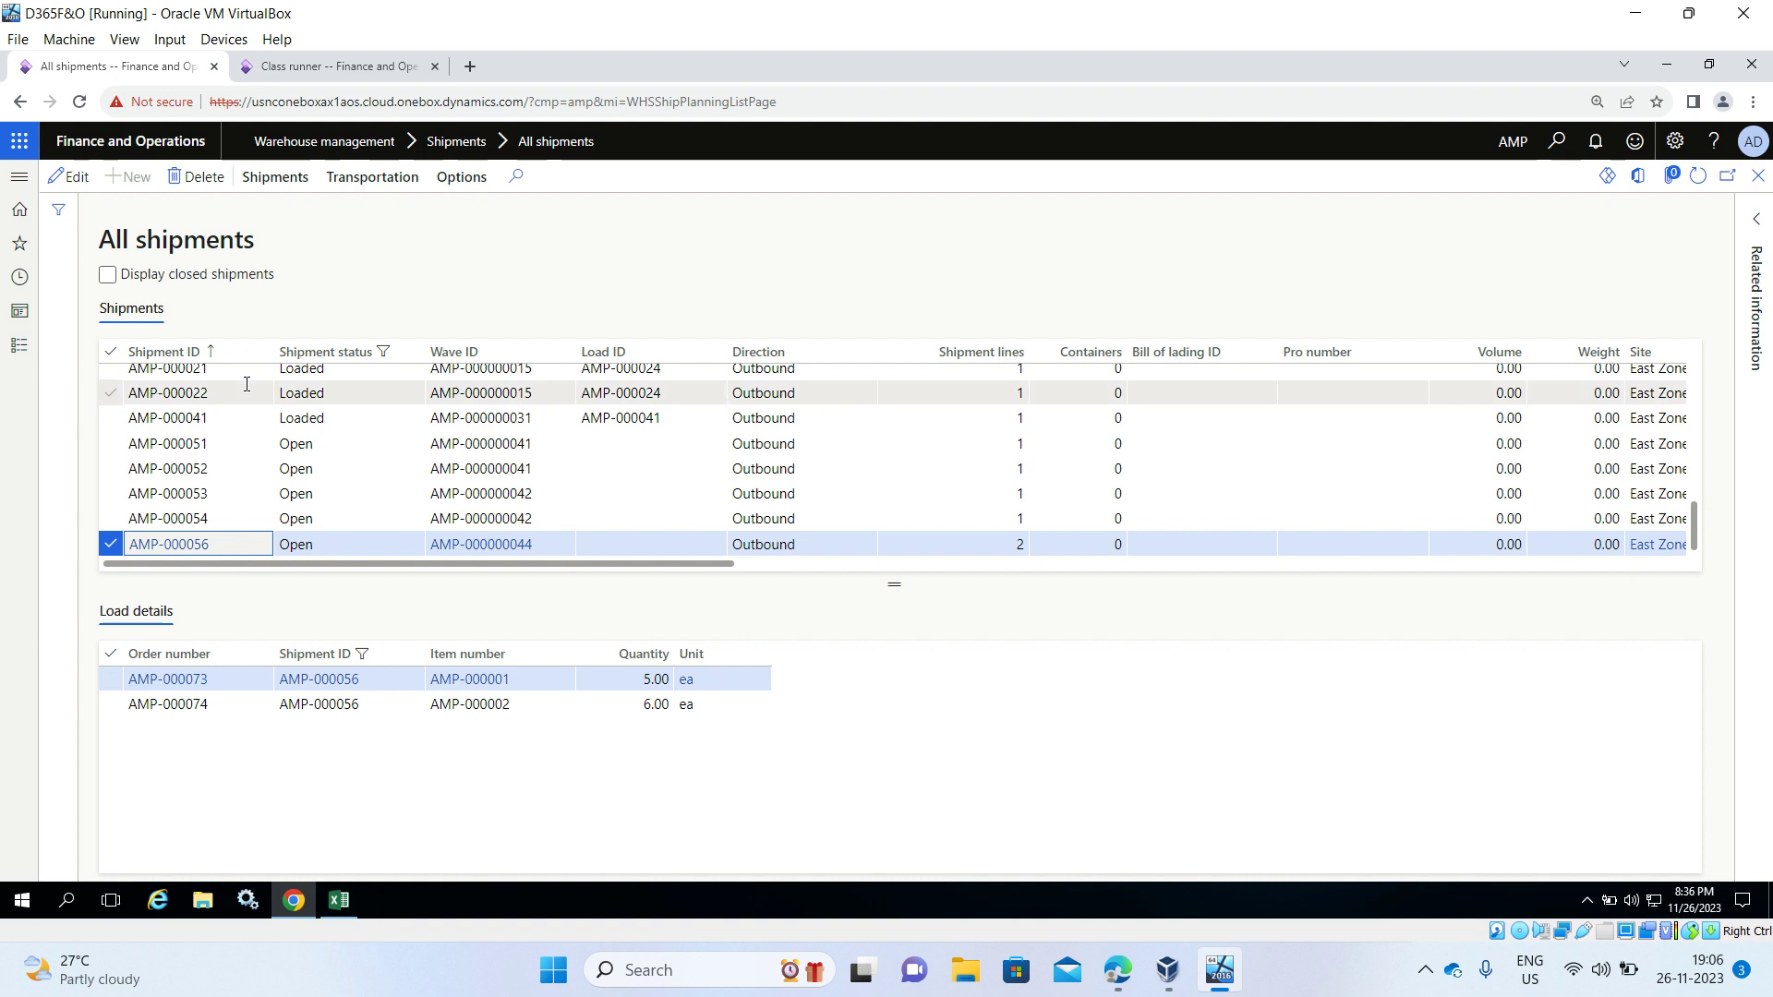
{"action": "left_click", "coordinate": [467, 553]}
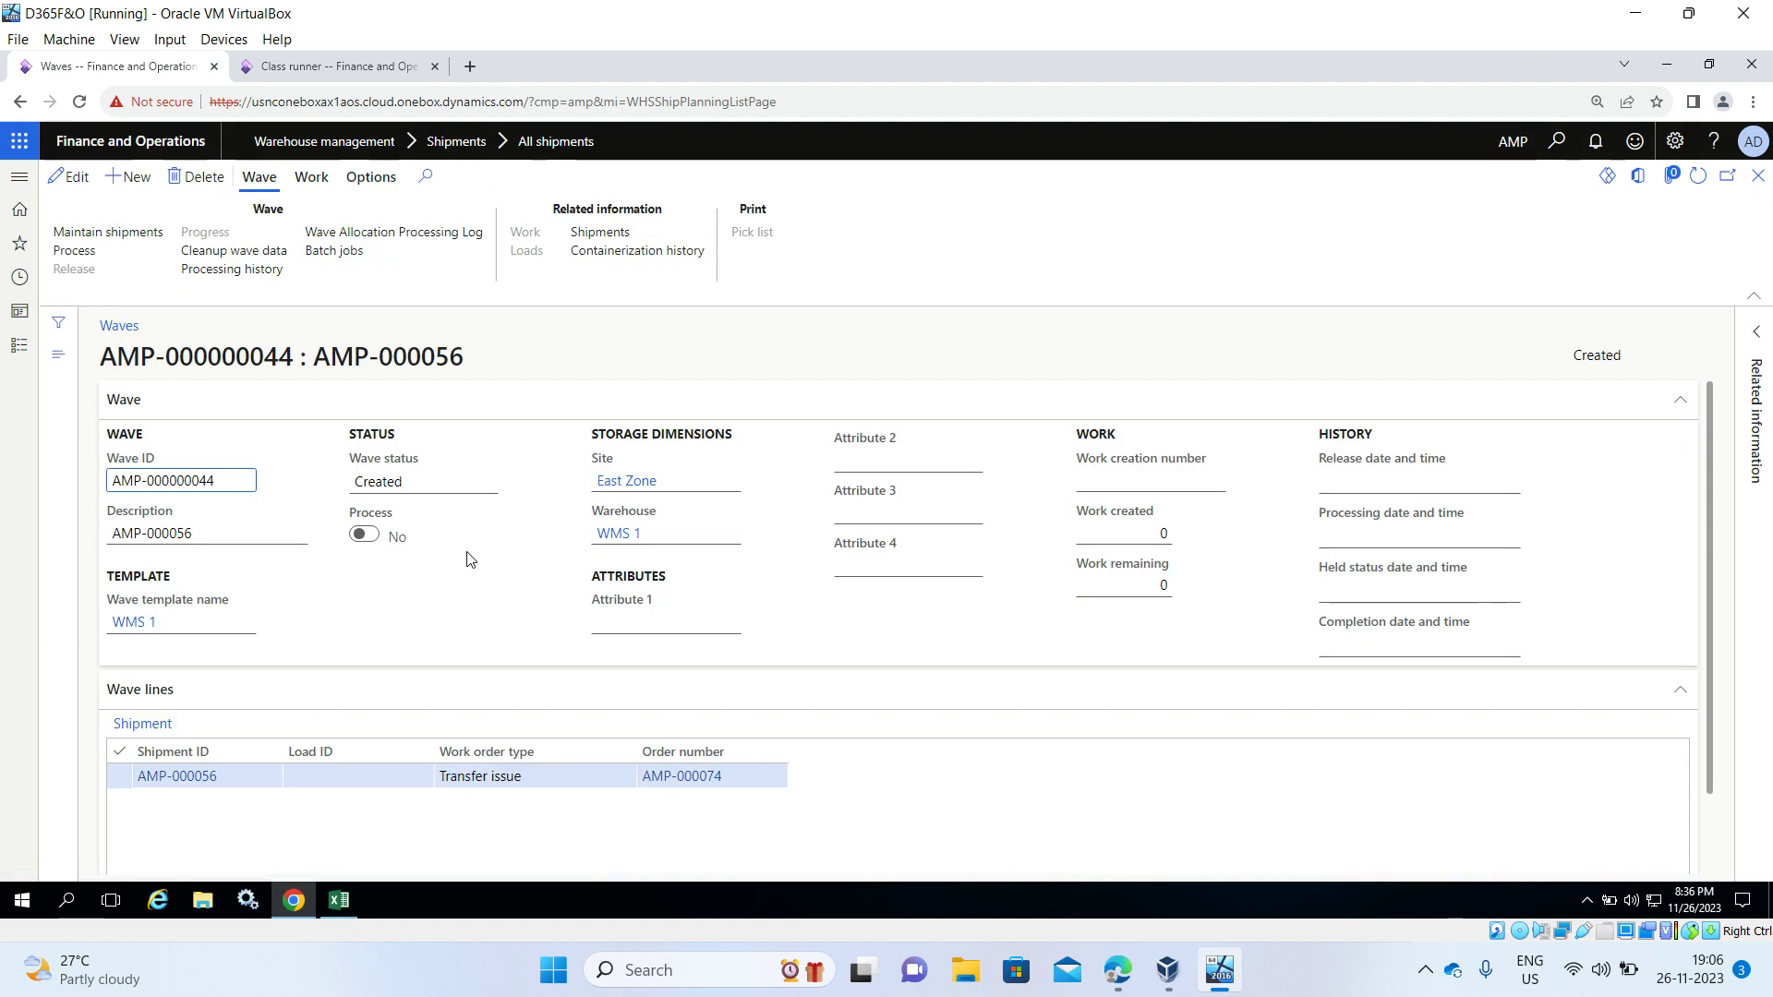
{"action": "left_click", "coordinate": [90, 258]}
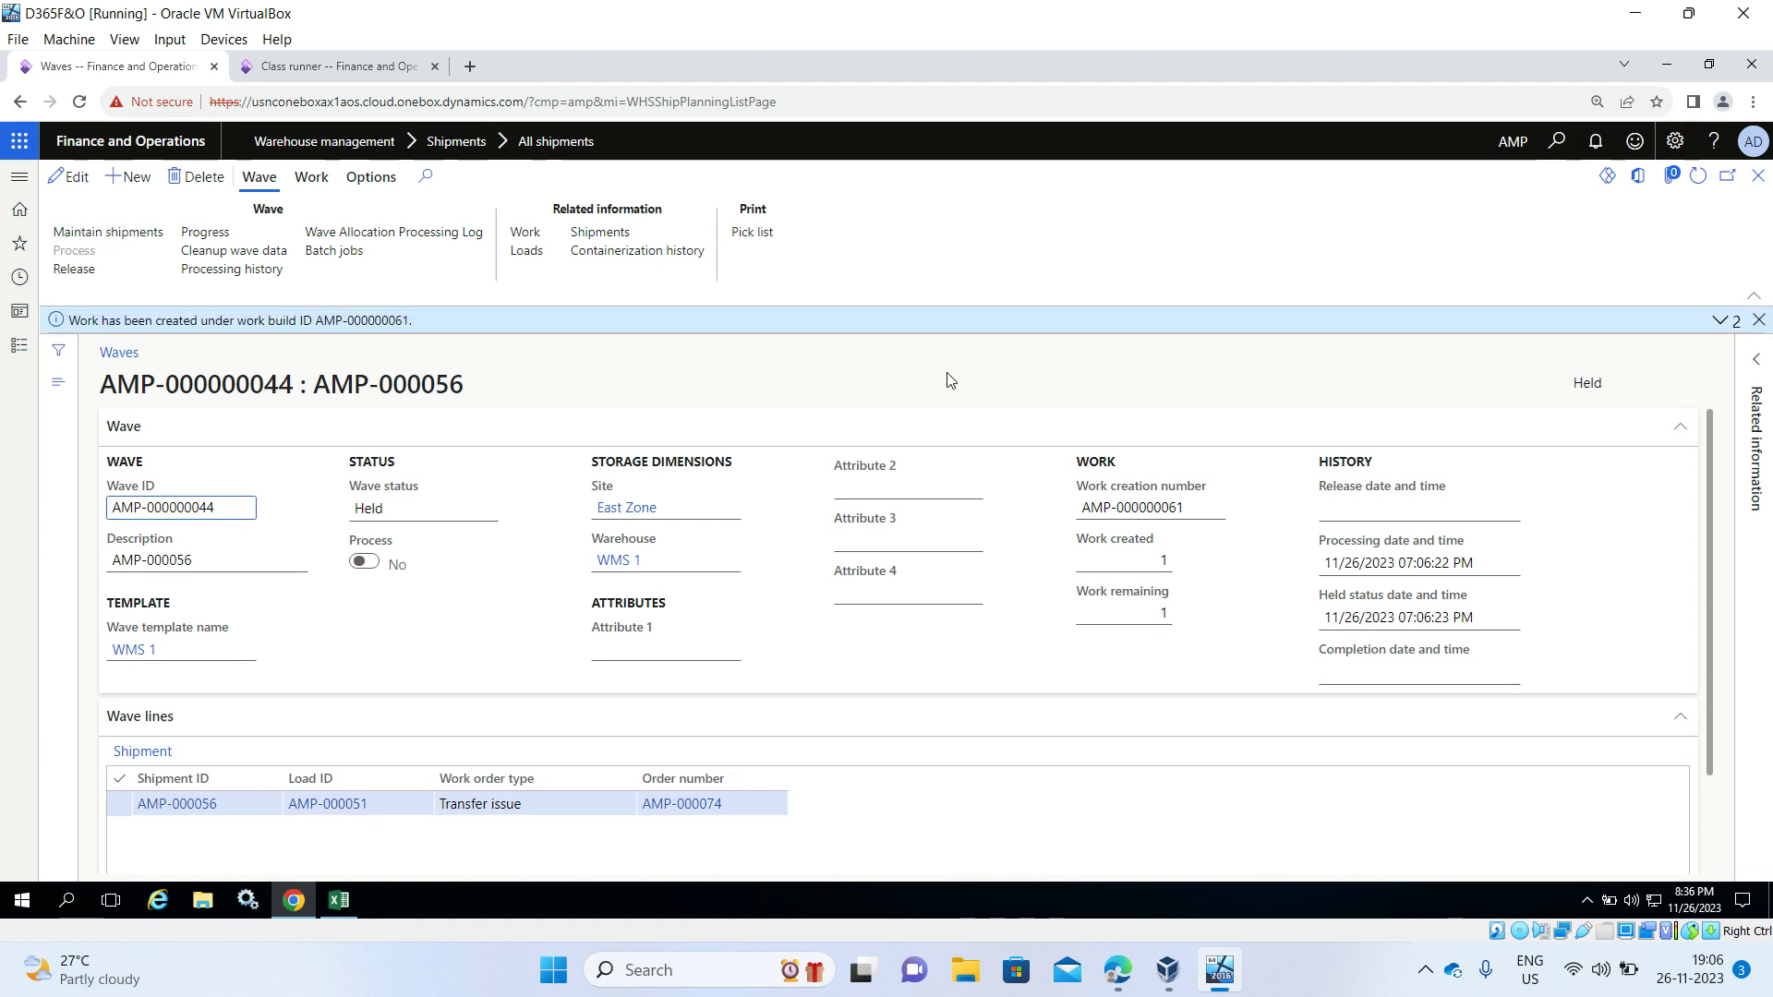
{"action": "left_click", "coordinate": [1719, 321]}
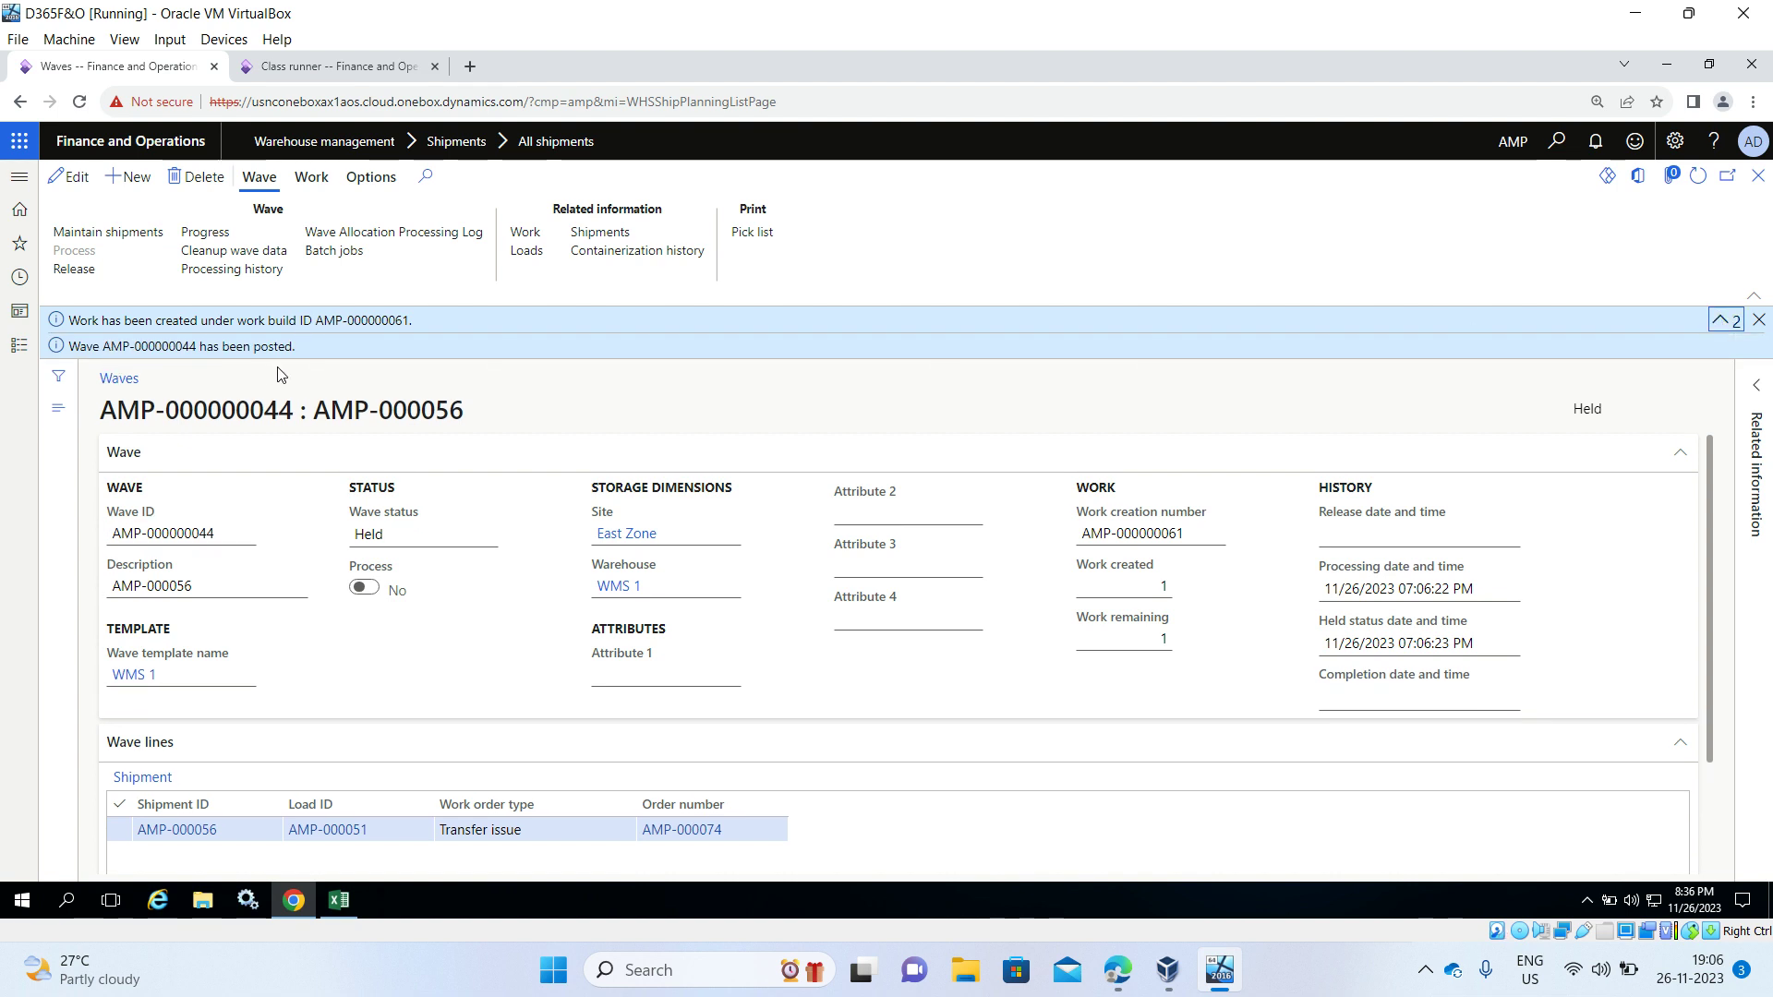
Step: Release the processed wave, dismiss its messages, and return to the All shipments list and refresh it
{"action": "left_click", "coordinate": [85, 269]}
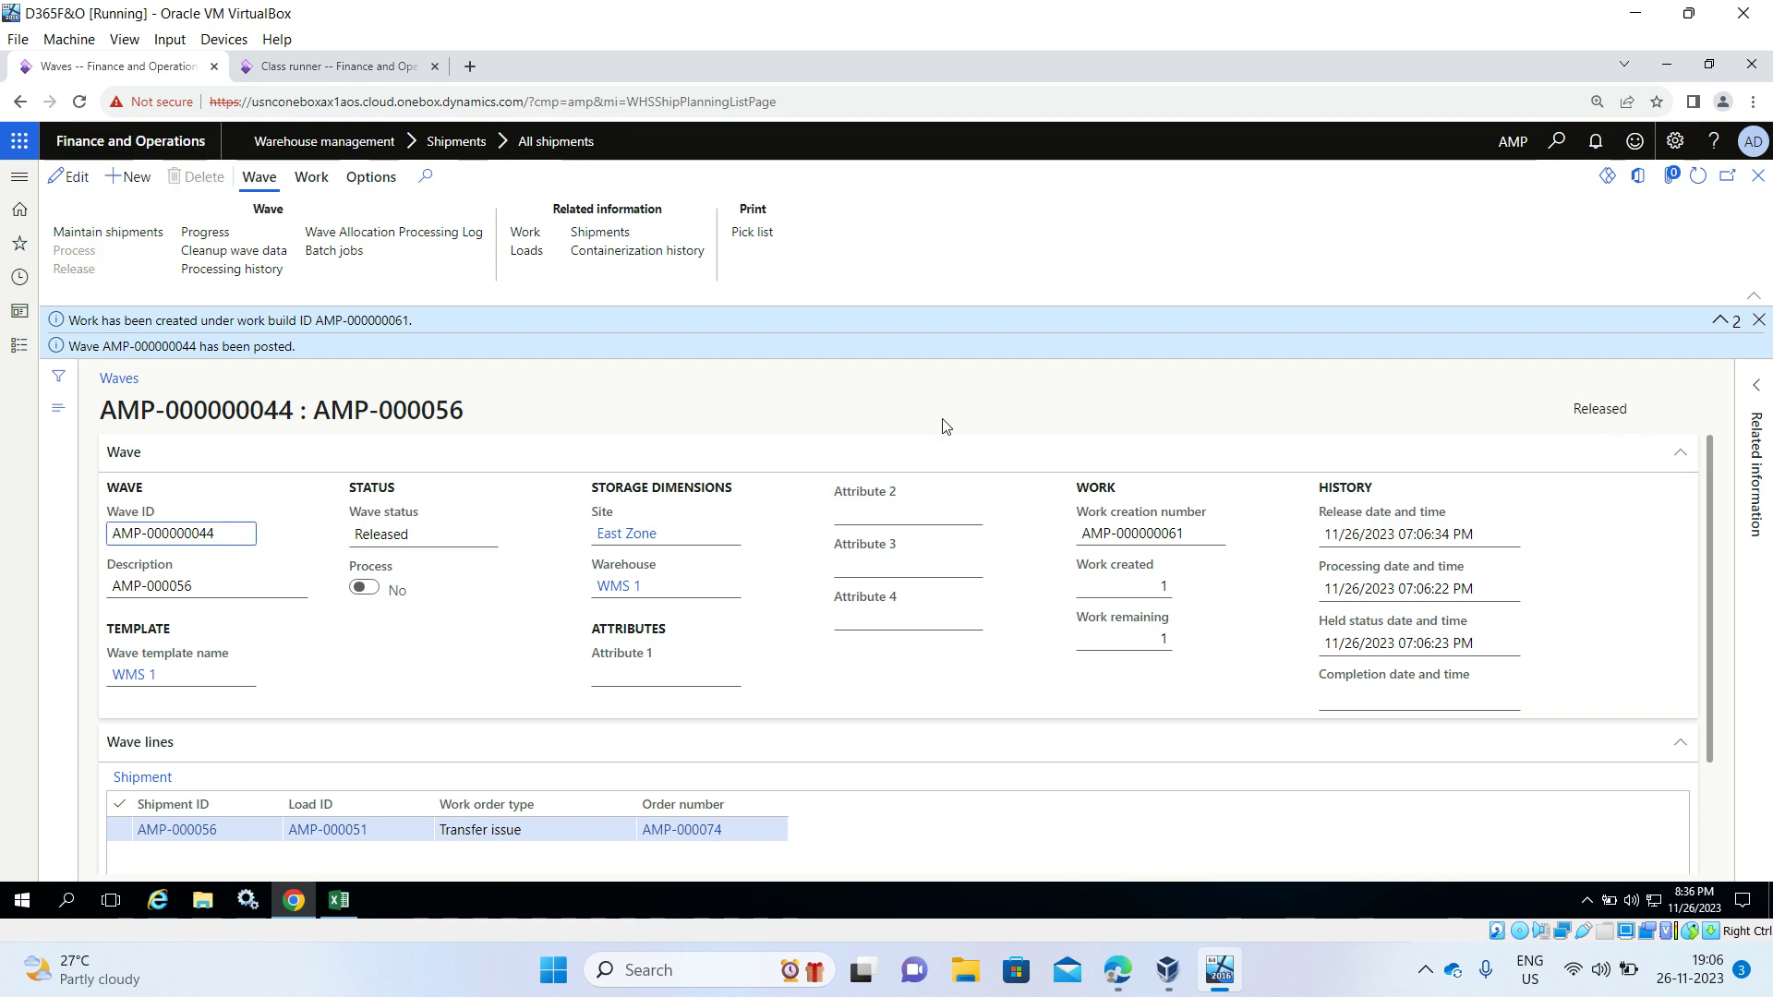
{"action": "left_click", "coordinate": [1758, 319]}
{"action": "left_click", "coordinate": [1759, 176]}
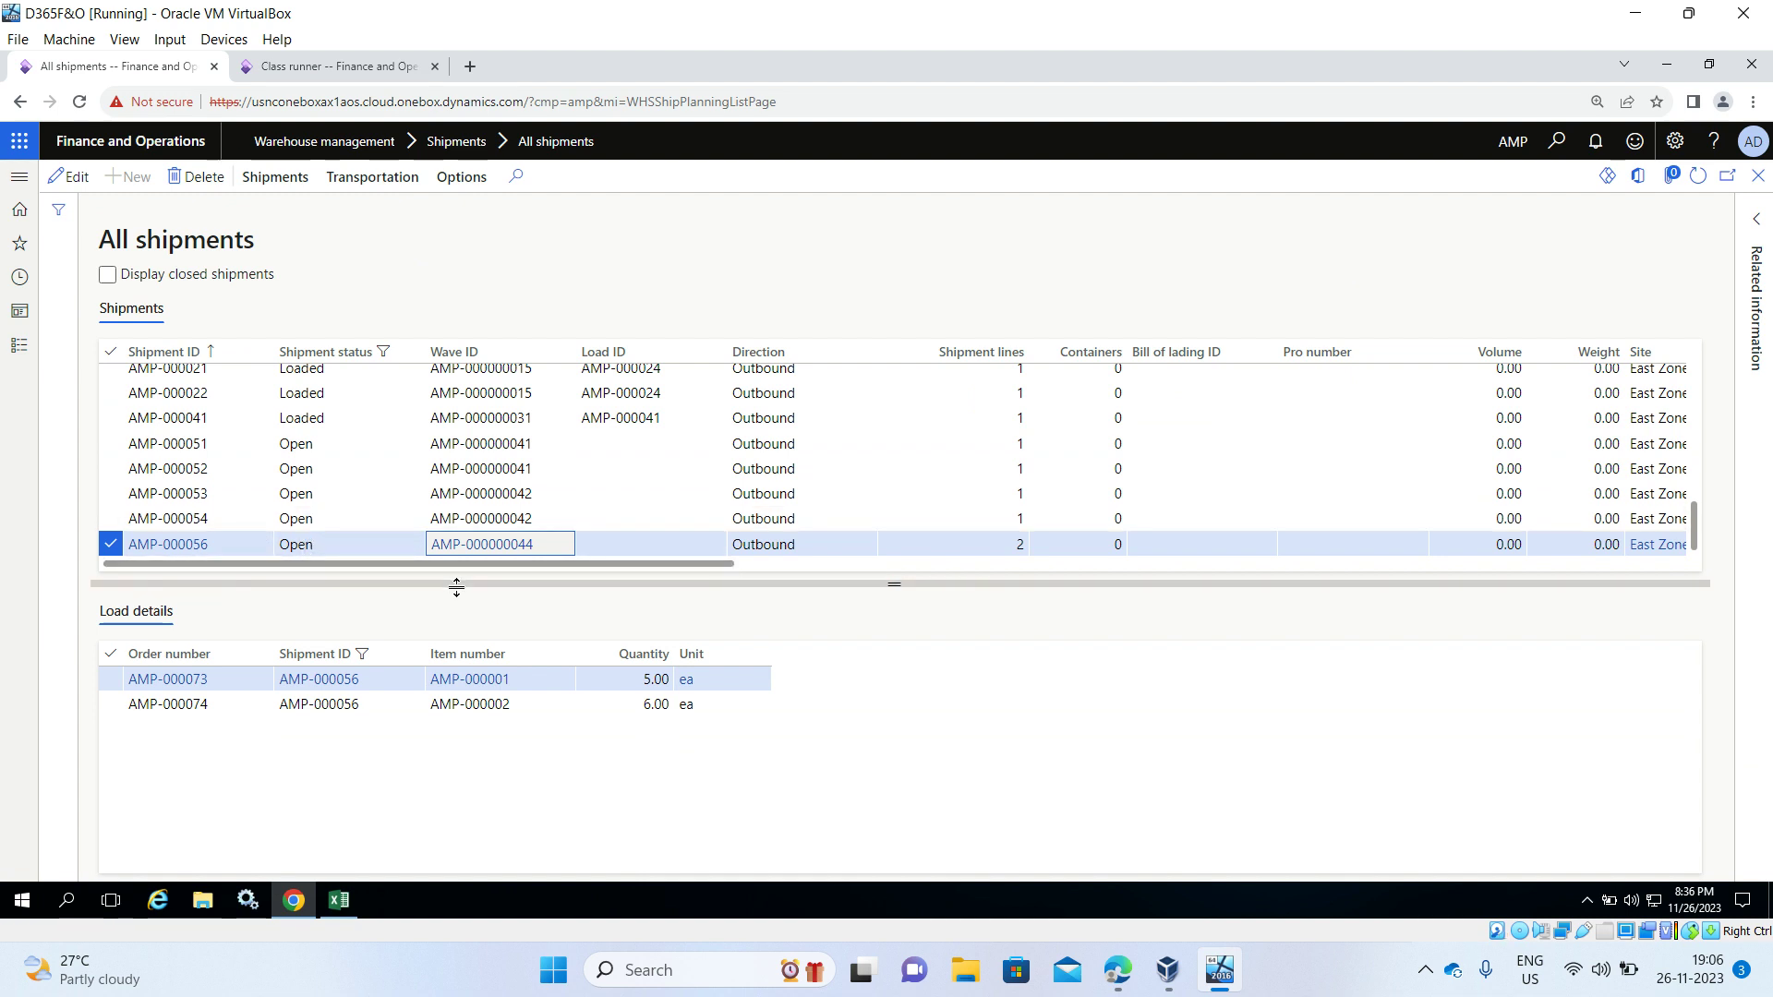
{"action": "left_click", "coordinate": [1704, 181]}
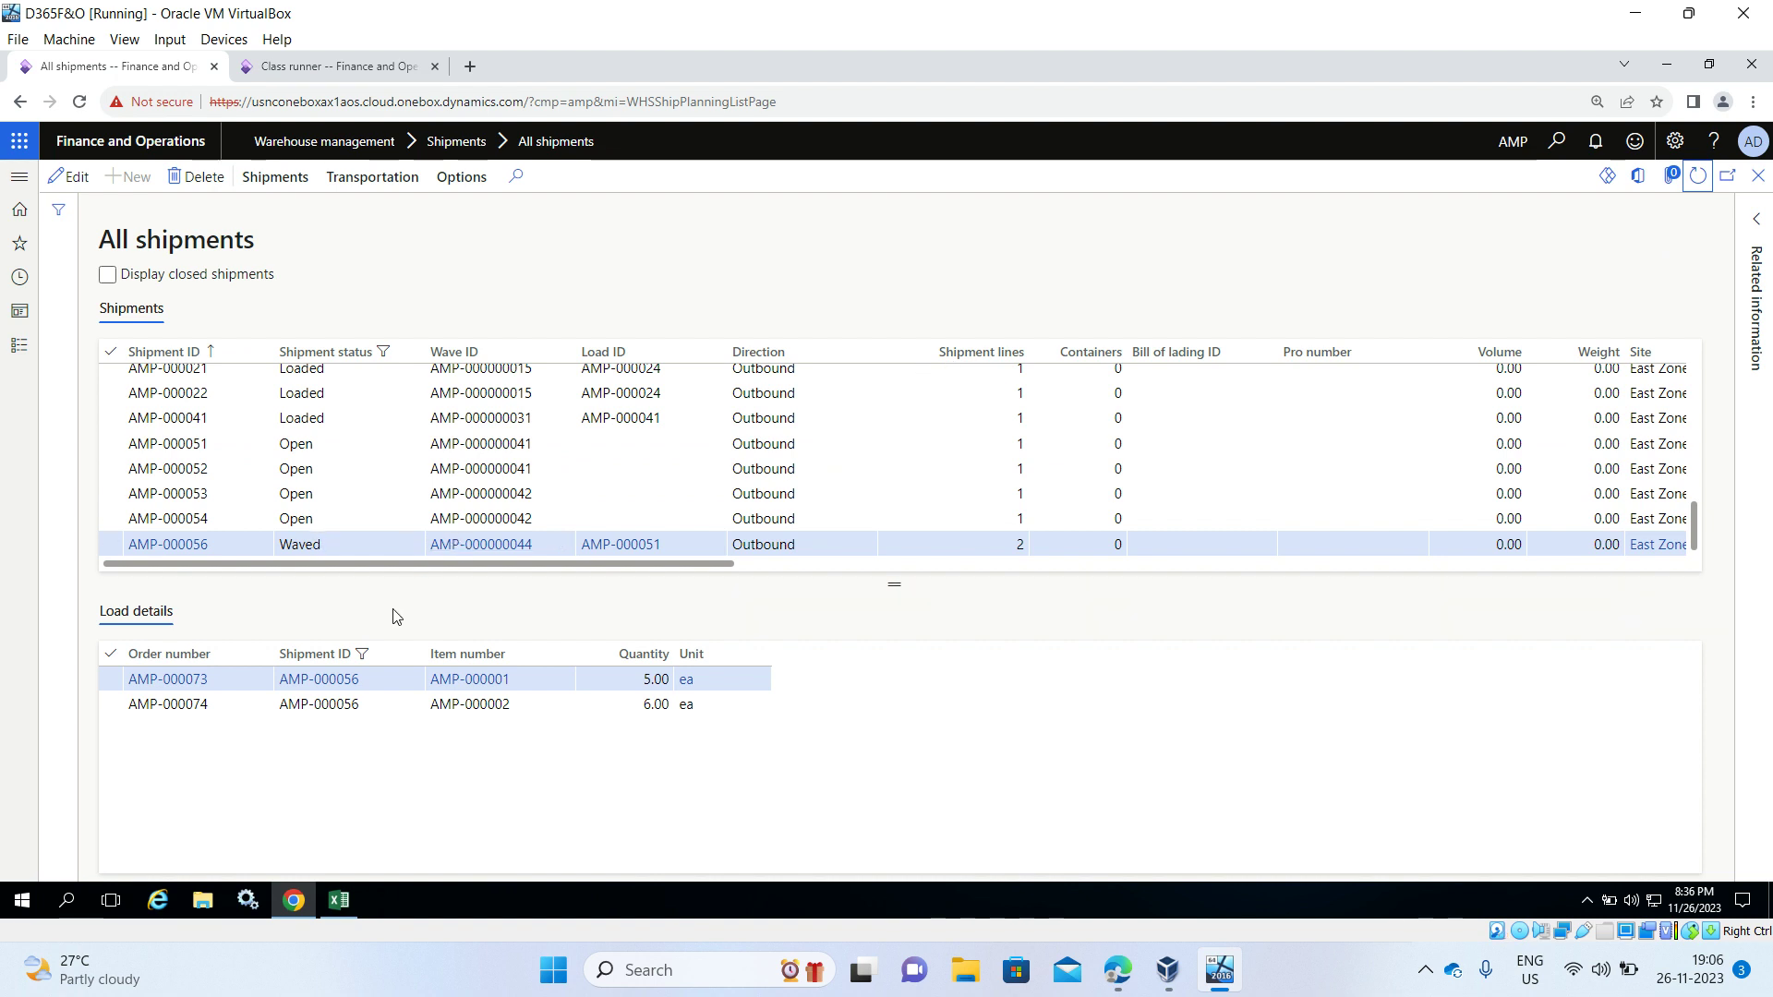
Step: View the work details of shipment AMP-000056, and open the Outbound TO Pick function in the warehouse work execution form
{"action": "left_click", "coordinate": [276, 178]}
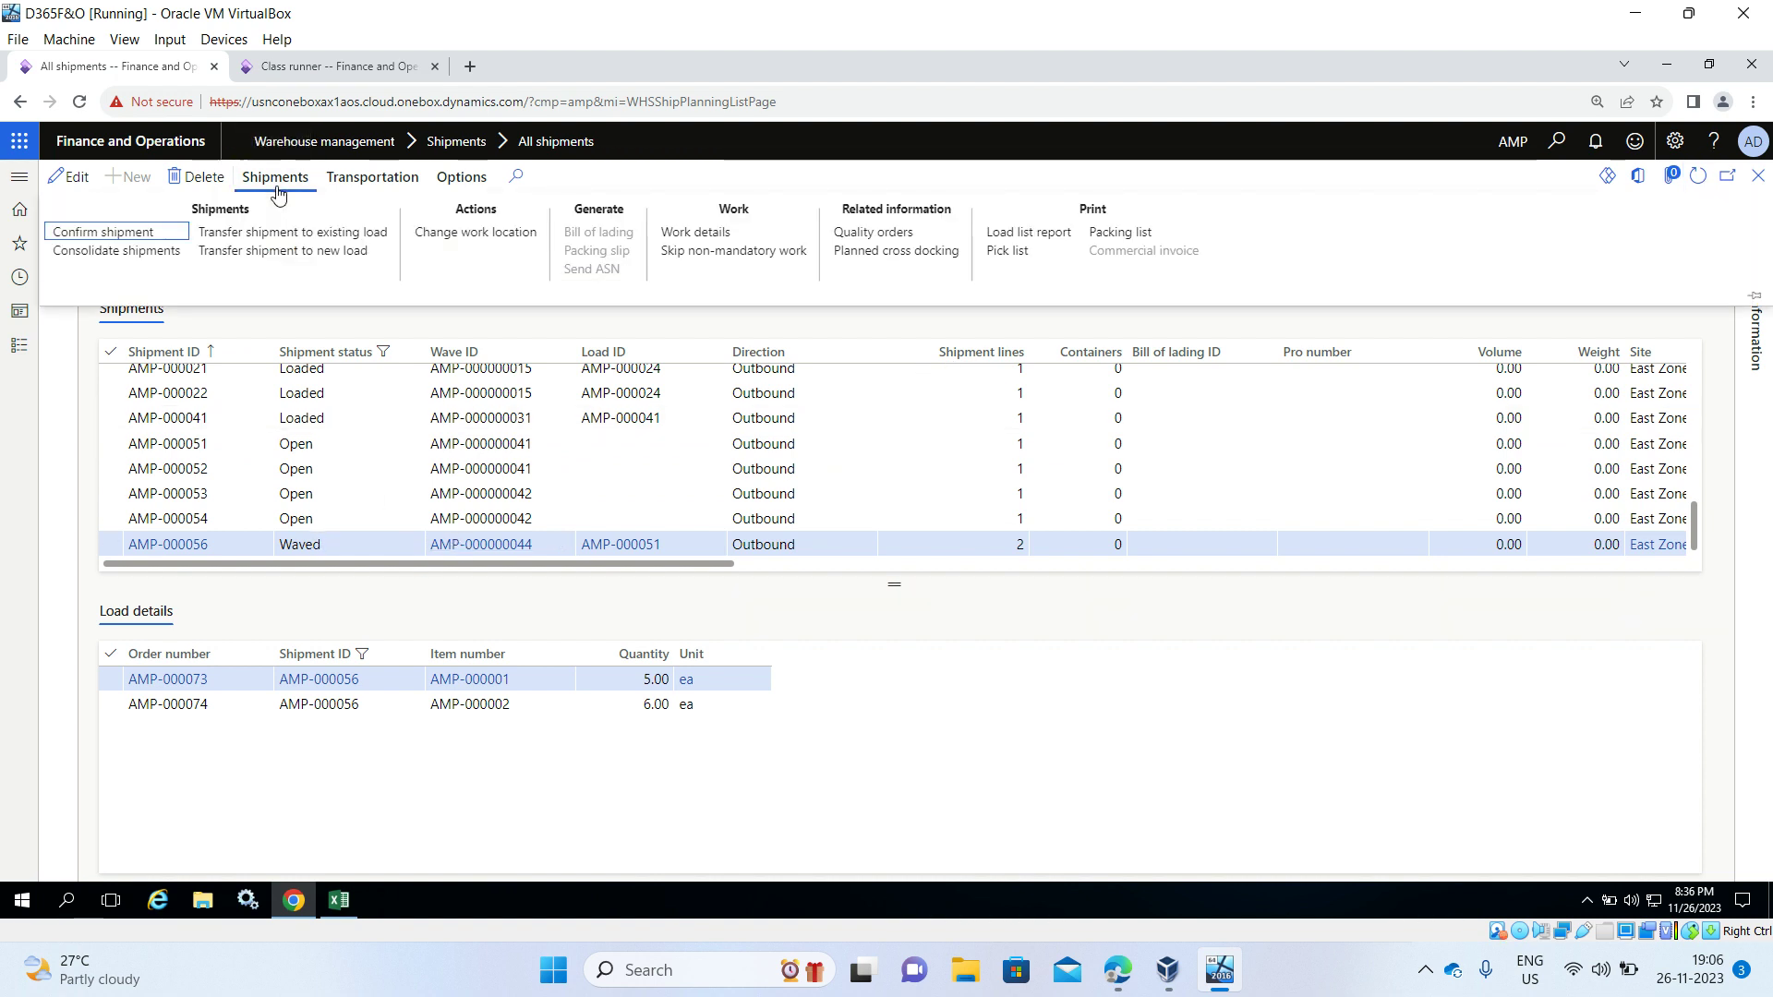
{"action": "left_click", "coordinate": [688, 236]}
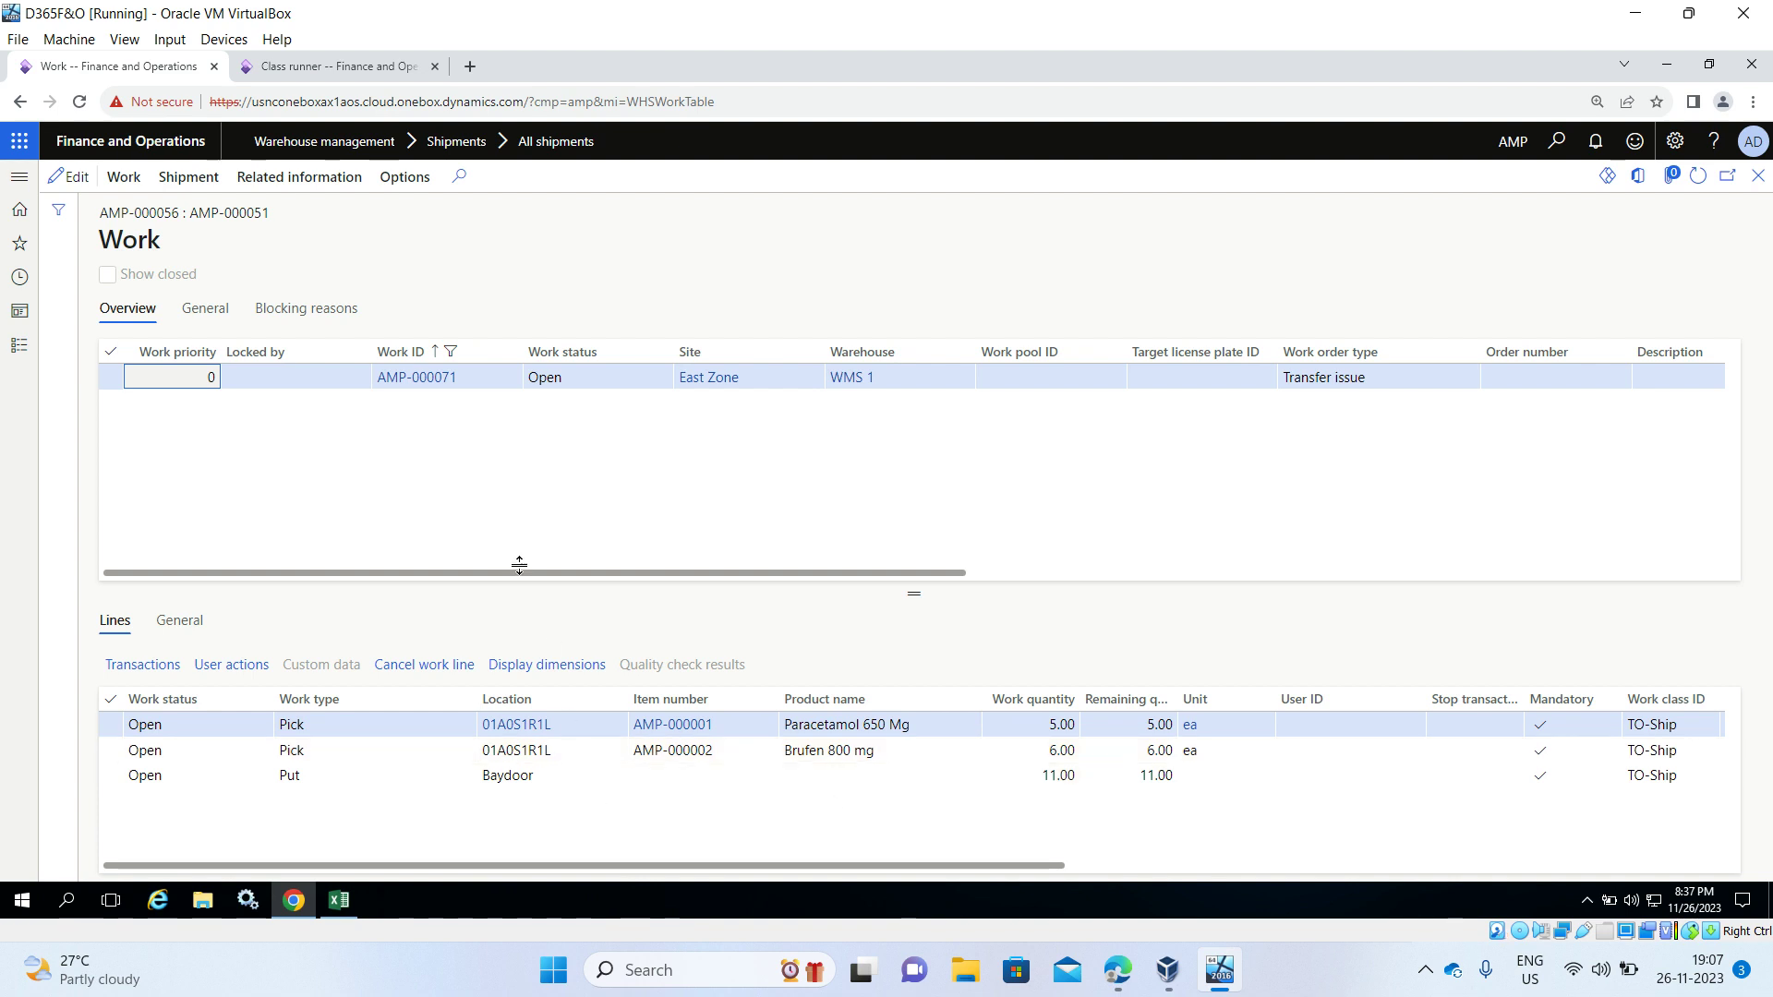
{"action": "left_click", "coordinate": [320, 67]}
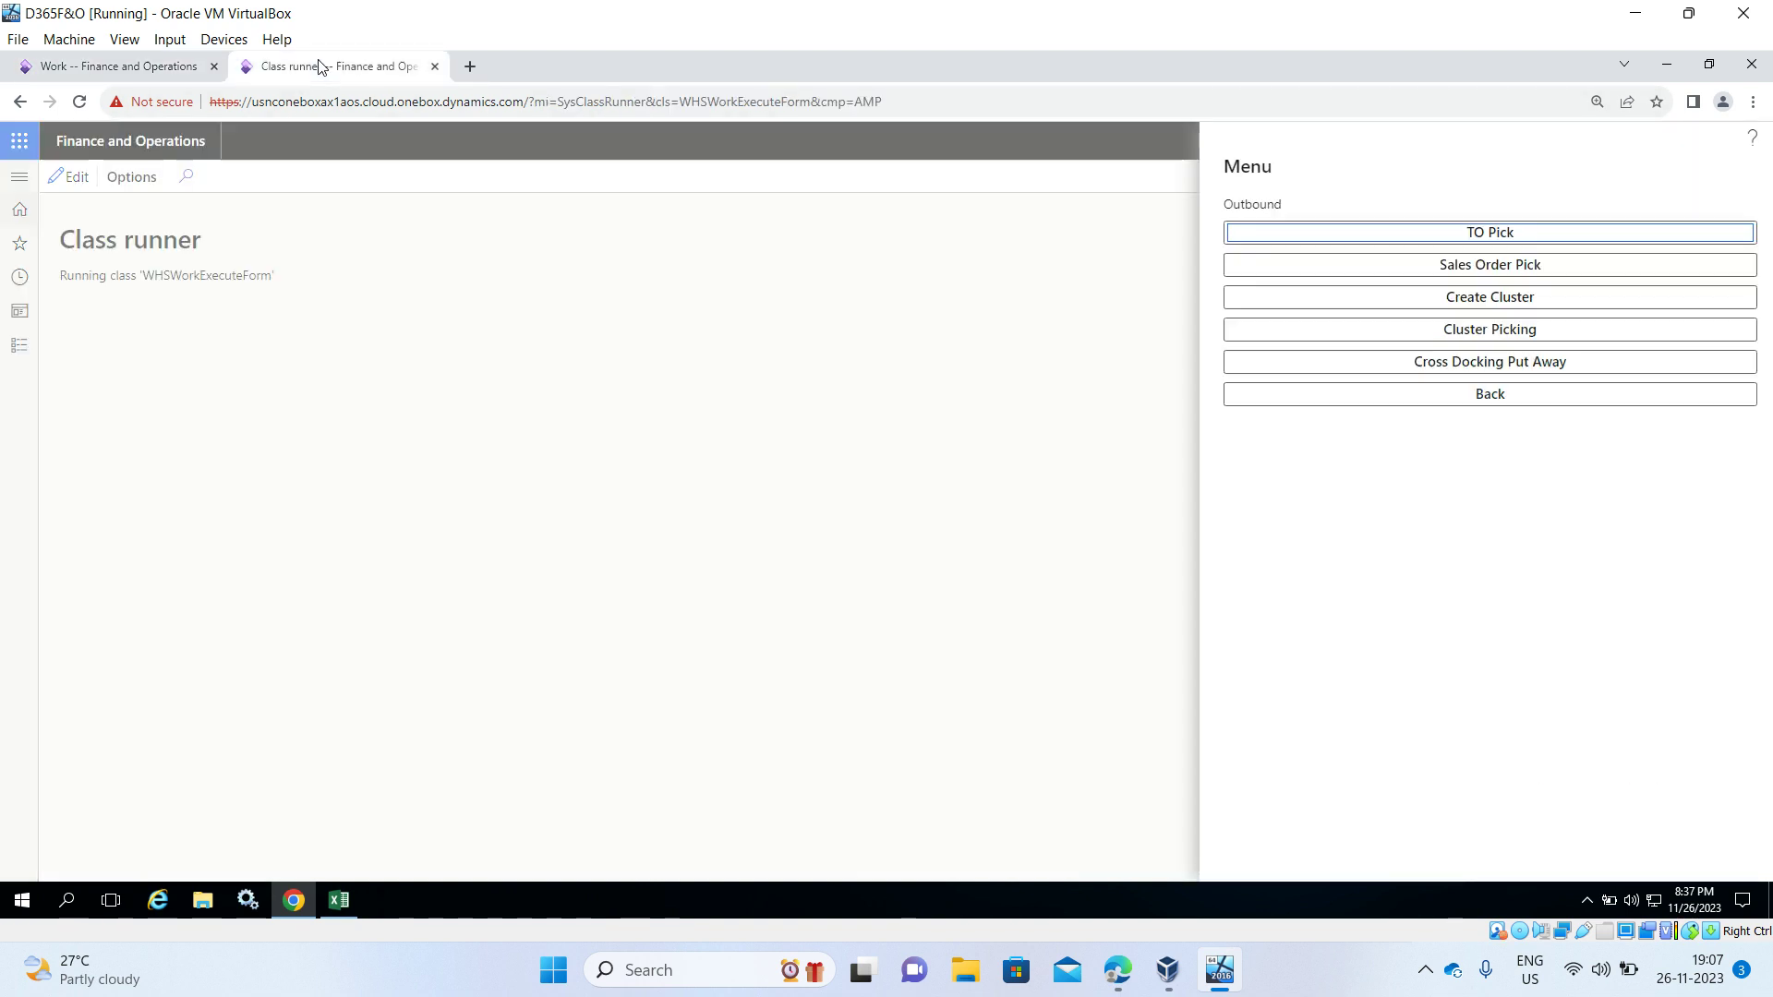
{"action": "left_click", "coordinate": [1538, 403]}
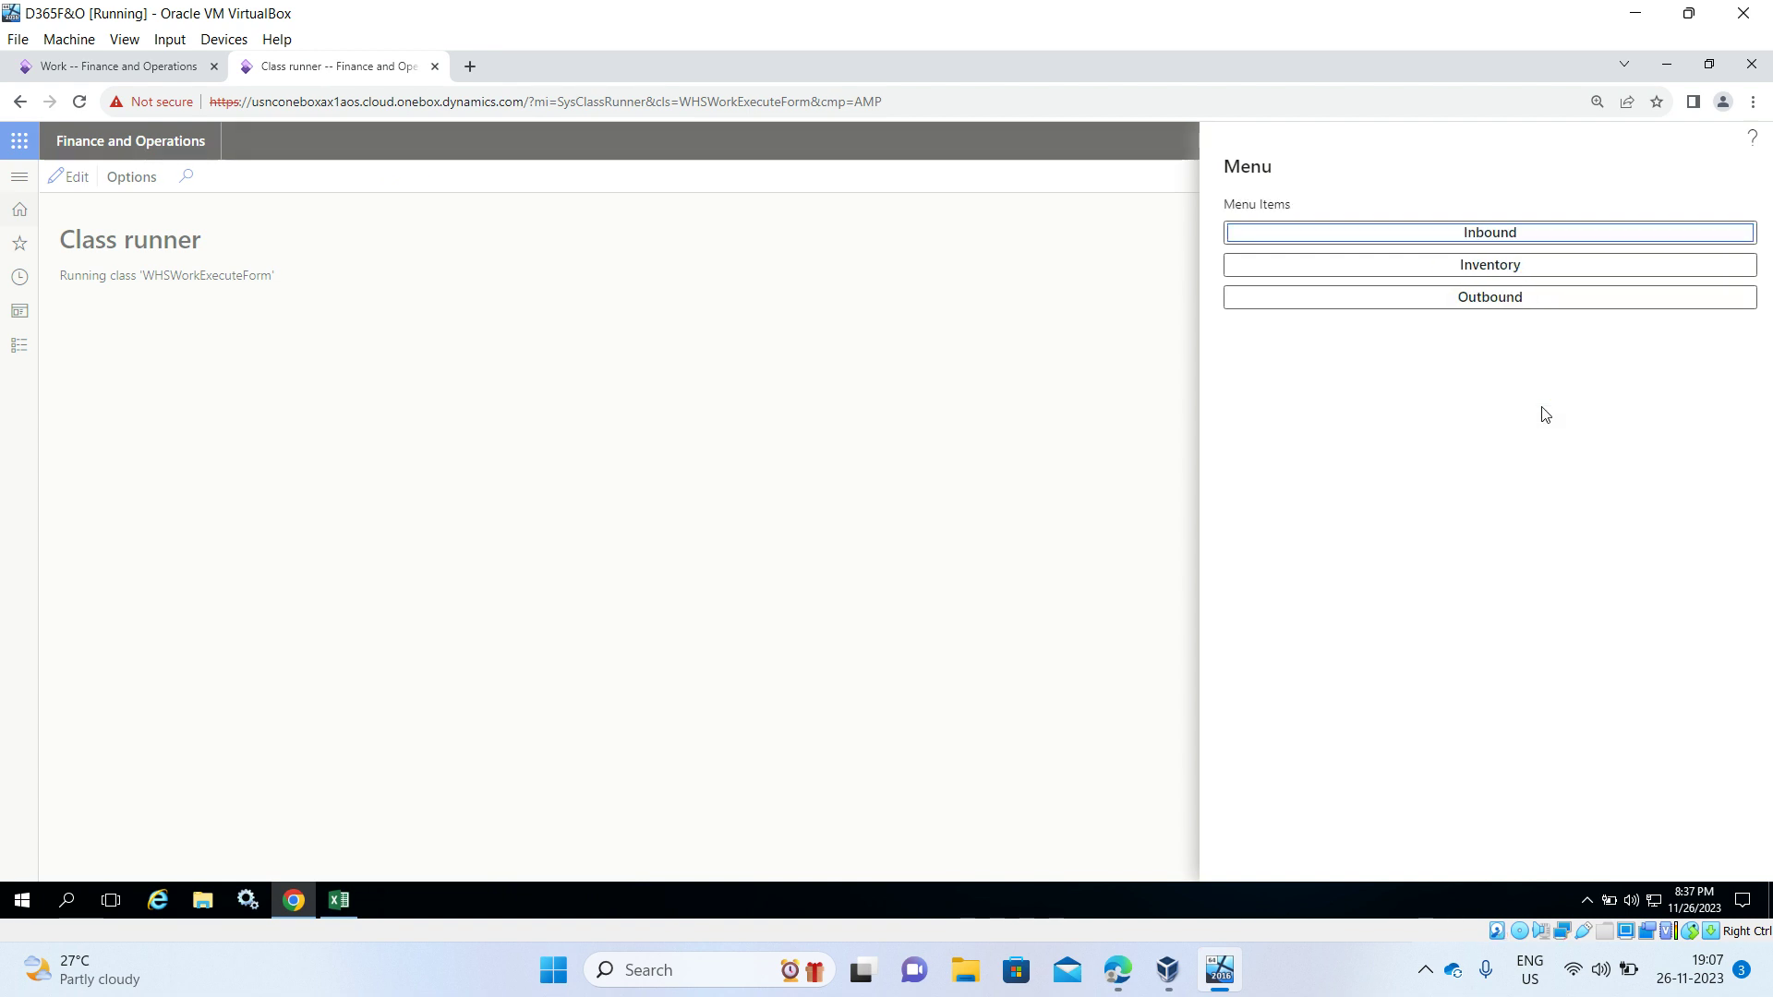
{"action": "left_click", "coordinate": [1519, 267]}
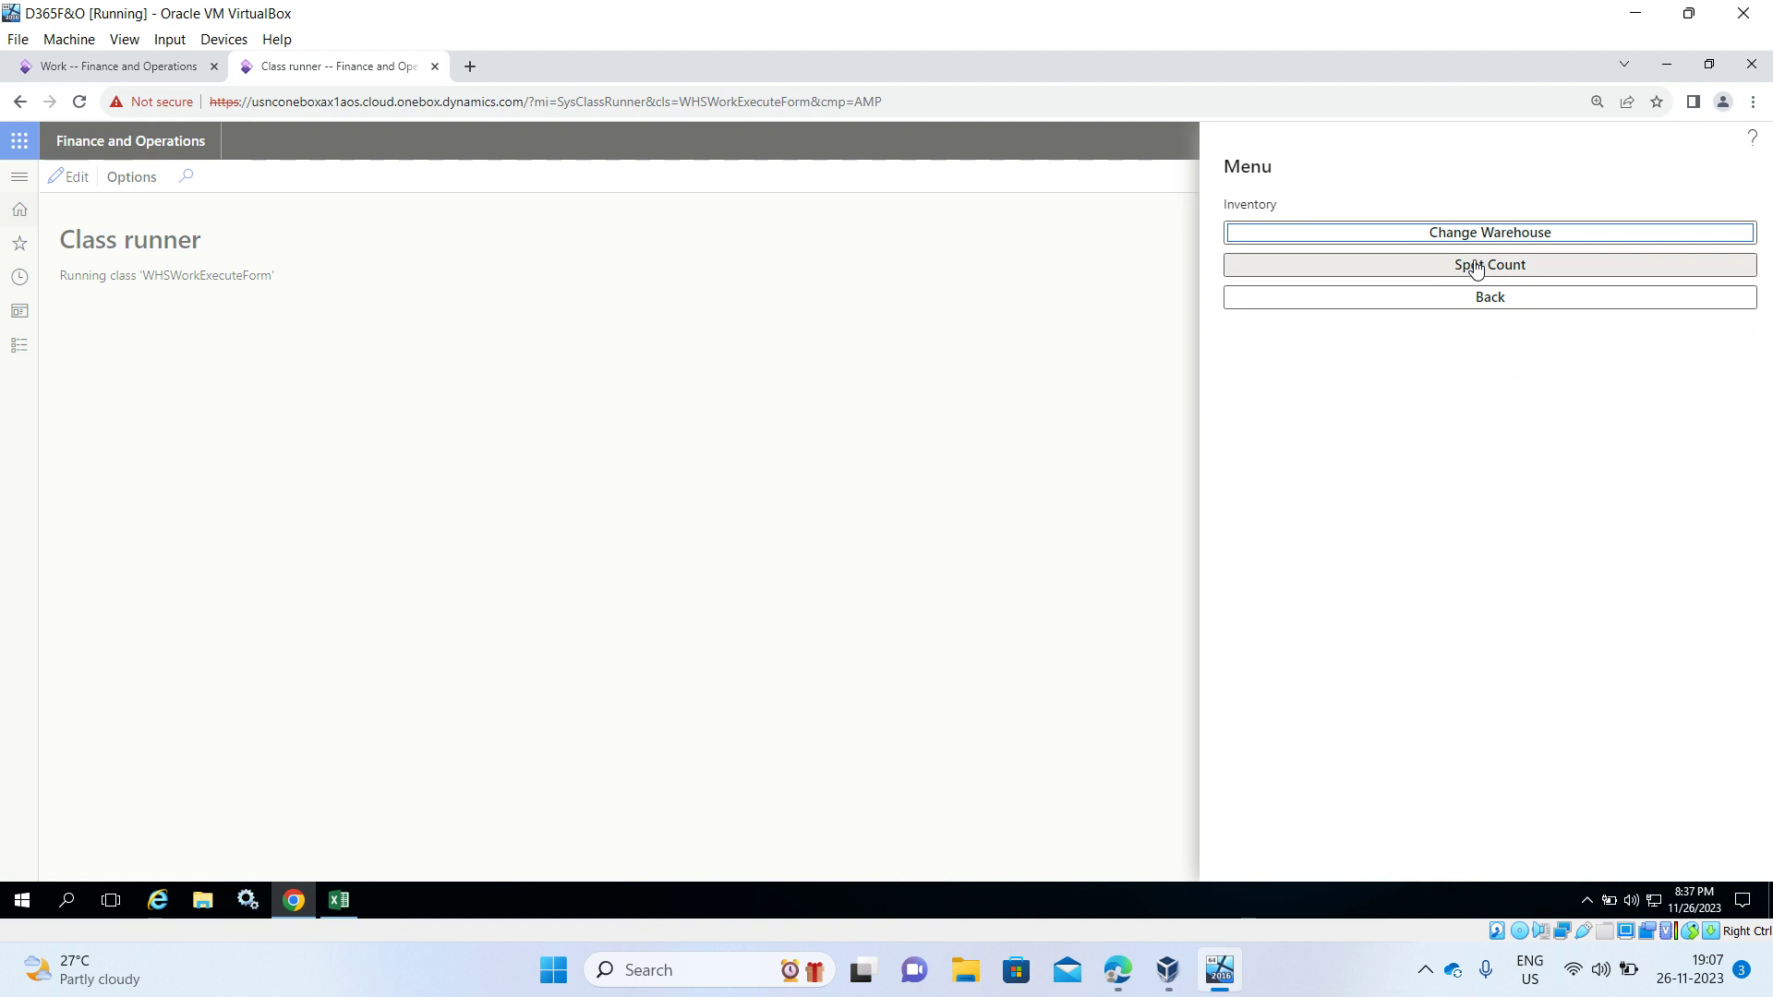
{"action": "left_click", "coordinate": [1485, 310]}
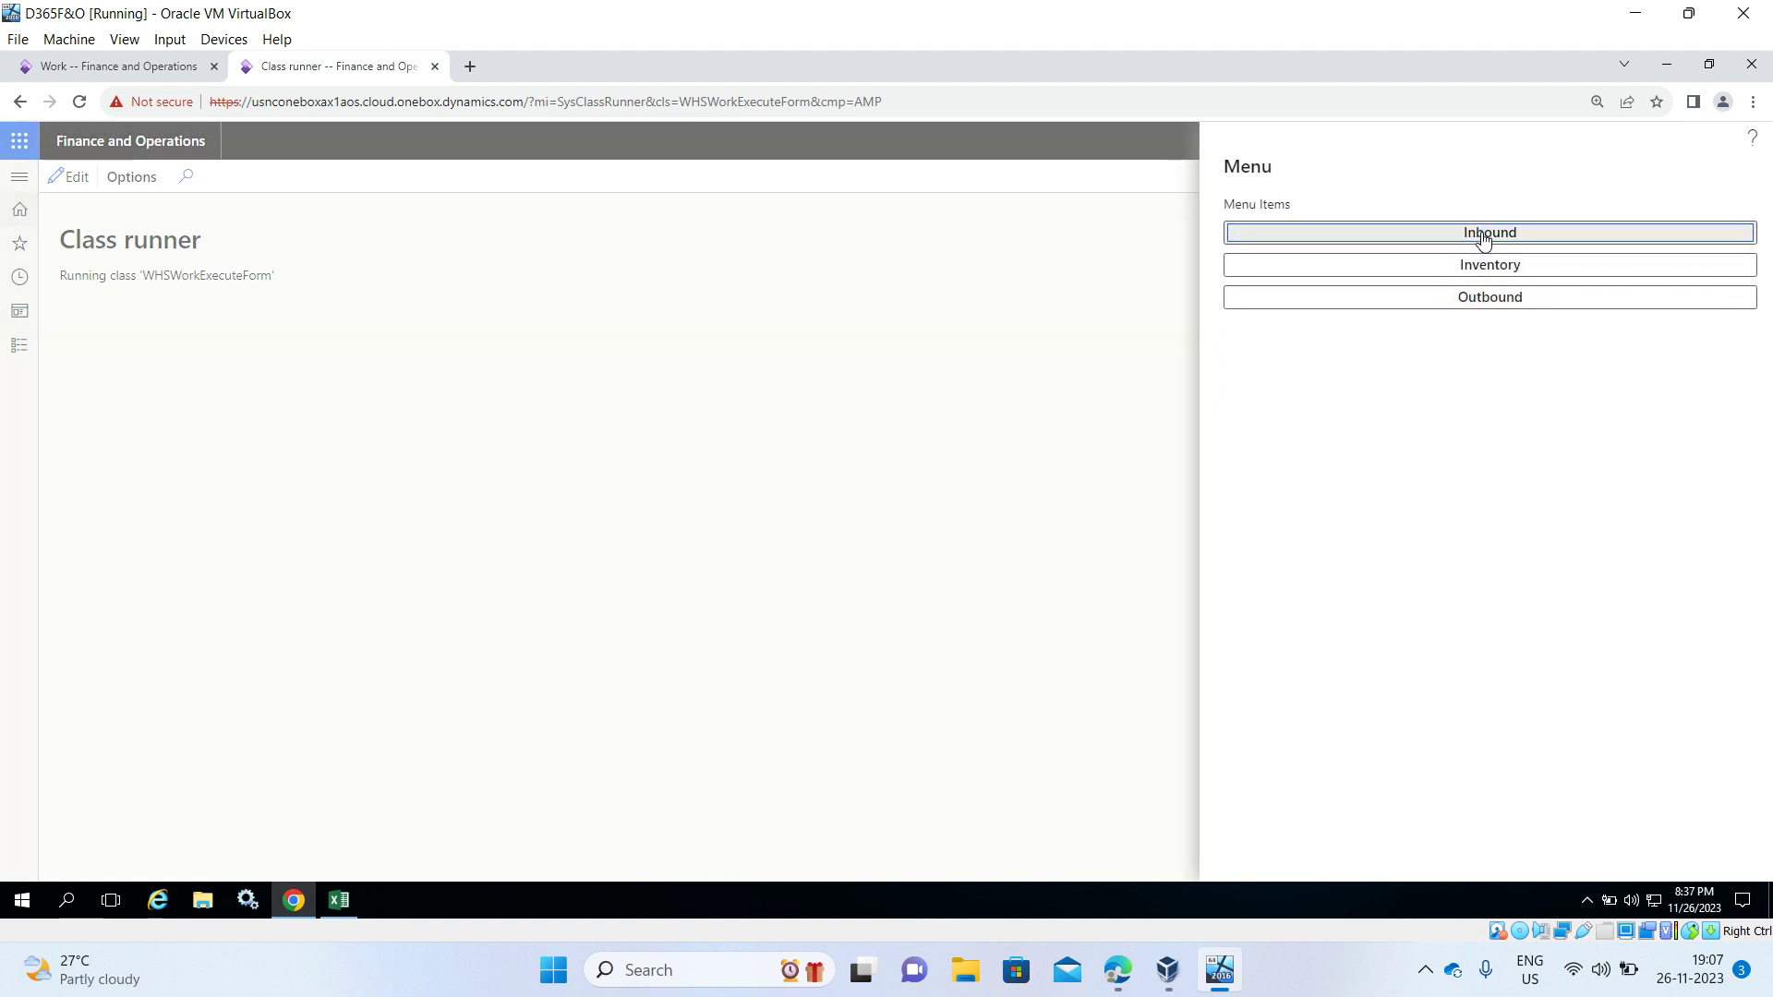
{"action": "left_click", "coordinate": [1481, 310]}
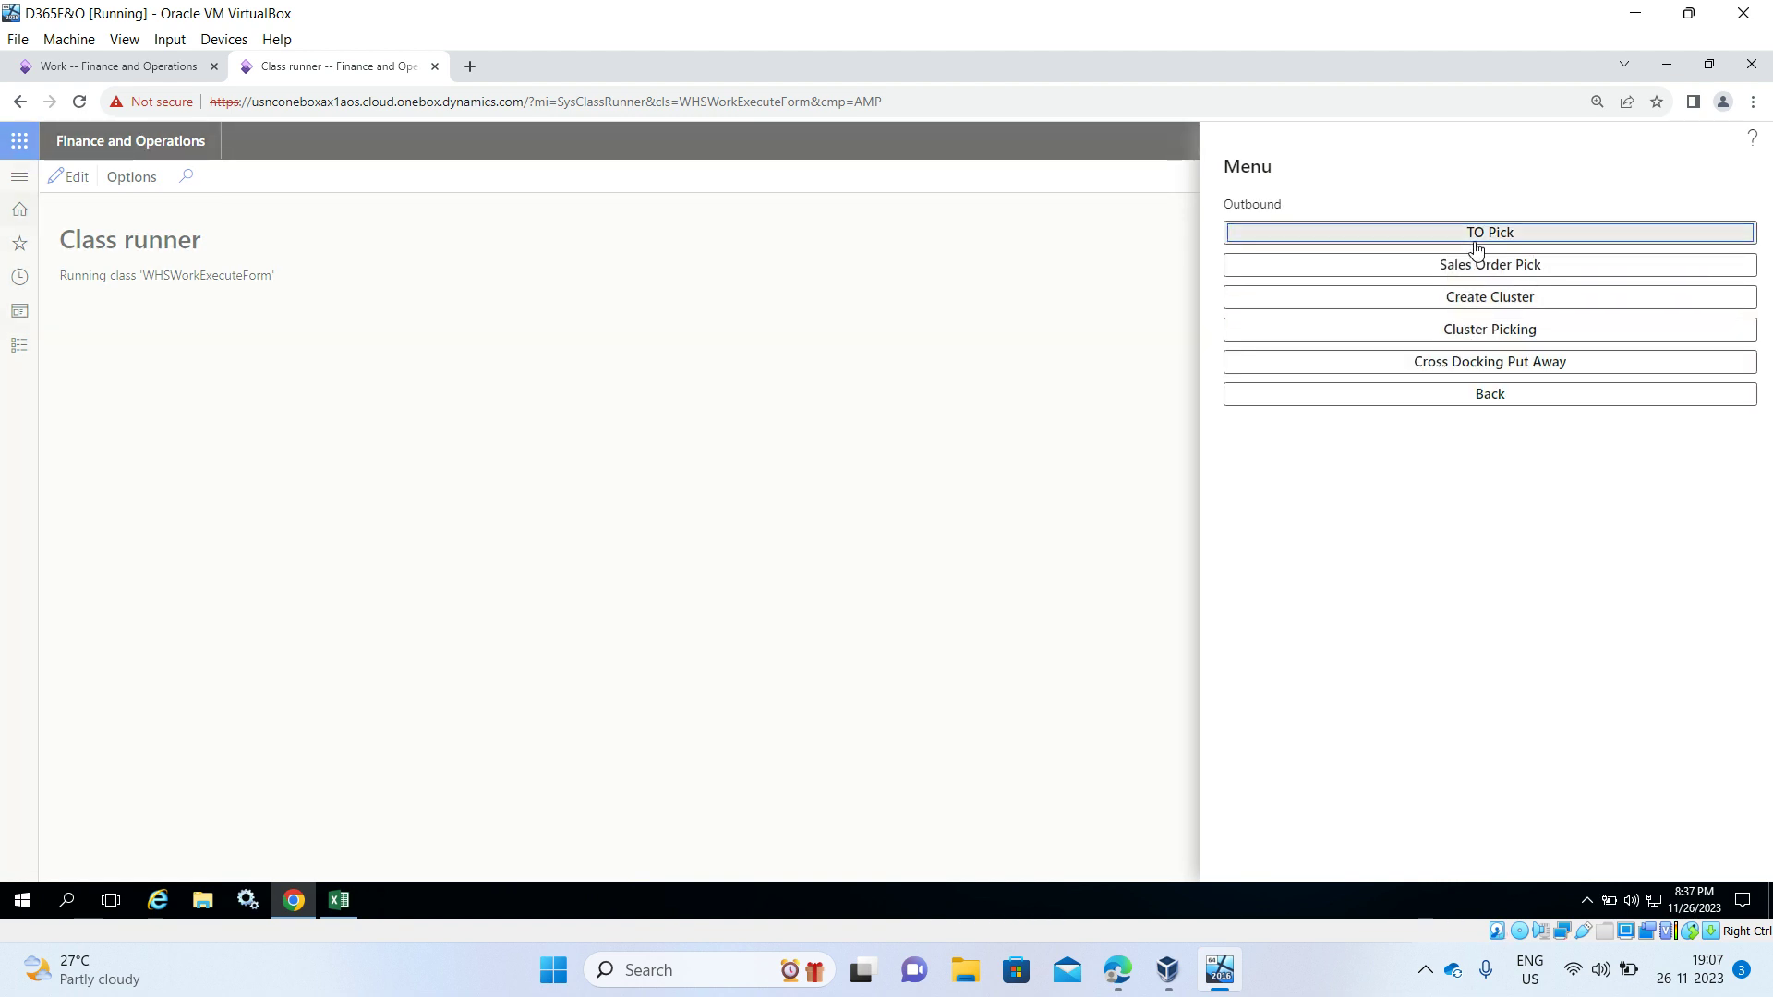
{"action": "left_click", "coordinate": [1476, 236]}
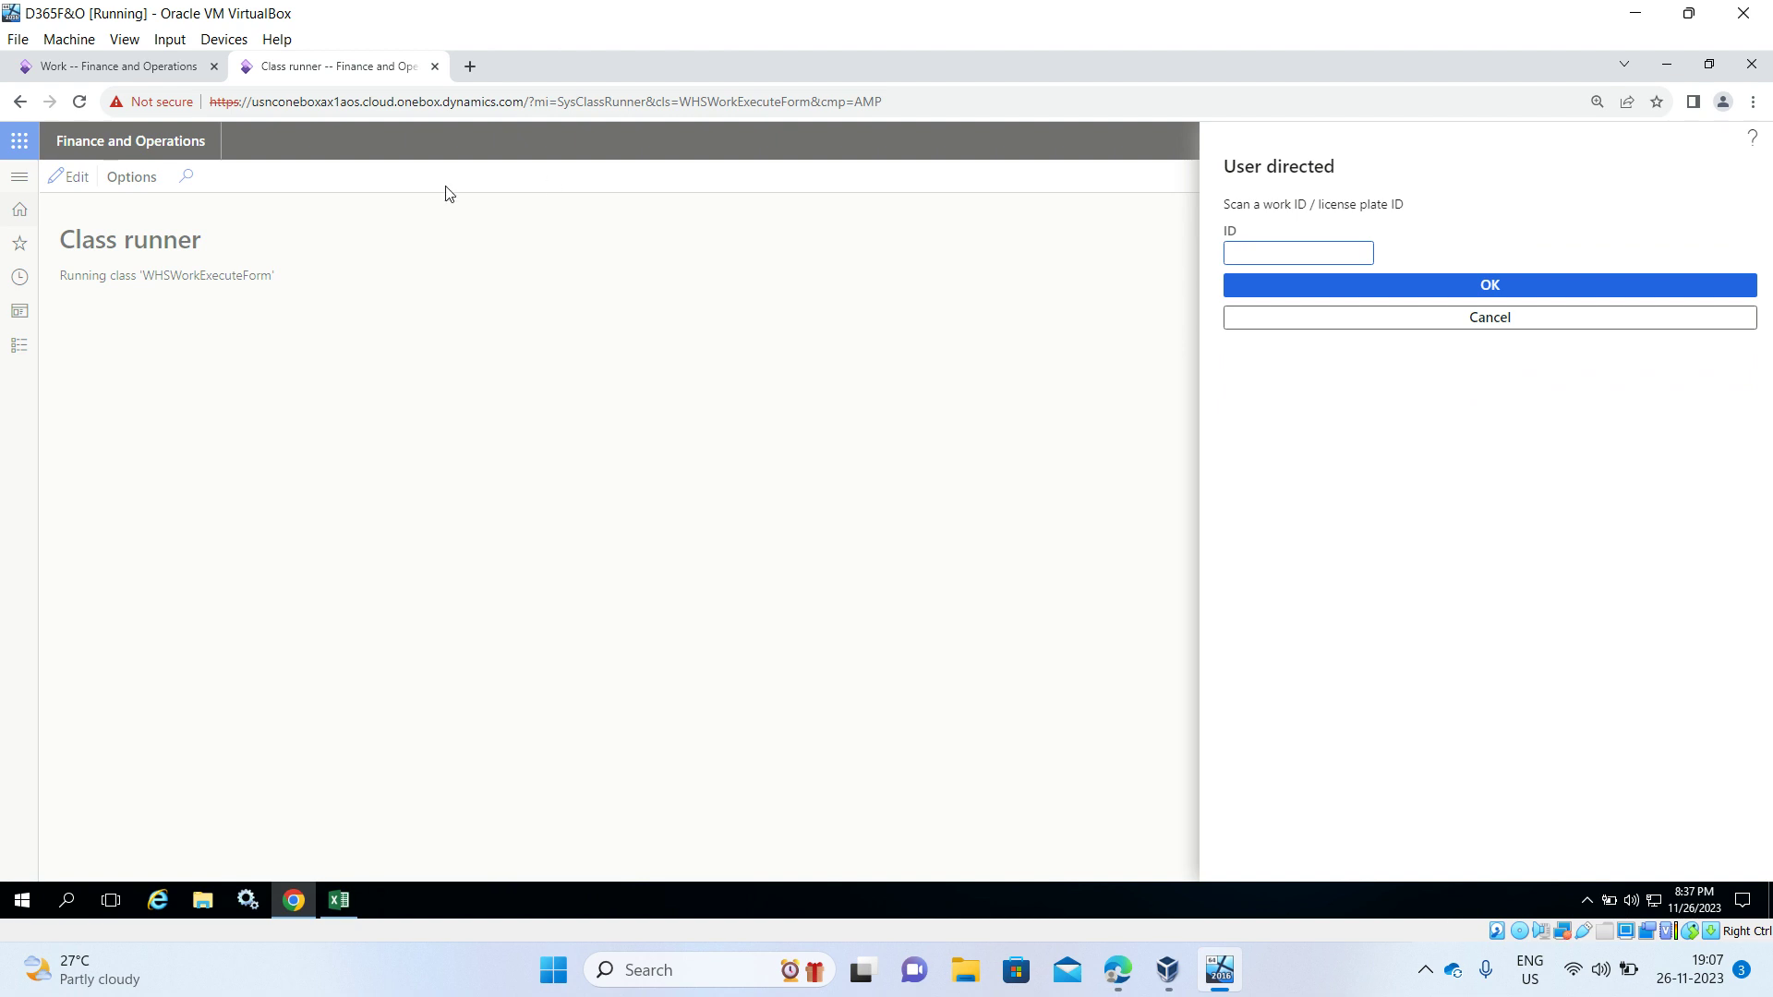
Step: Copy the work ID AMP-000071 from the Work page and submit it as the ID for the transfer order pick
{"action": "left_click", "coordinate": [91, 66]}
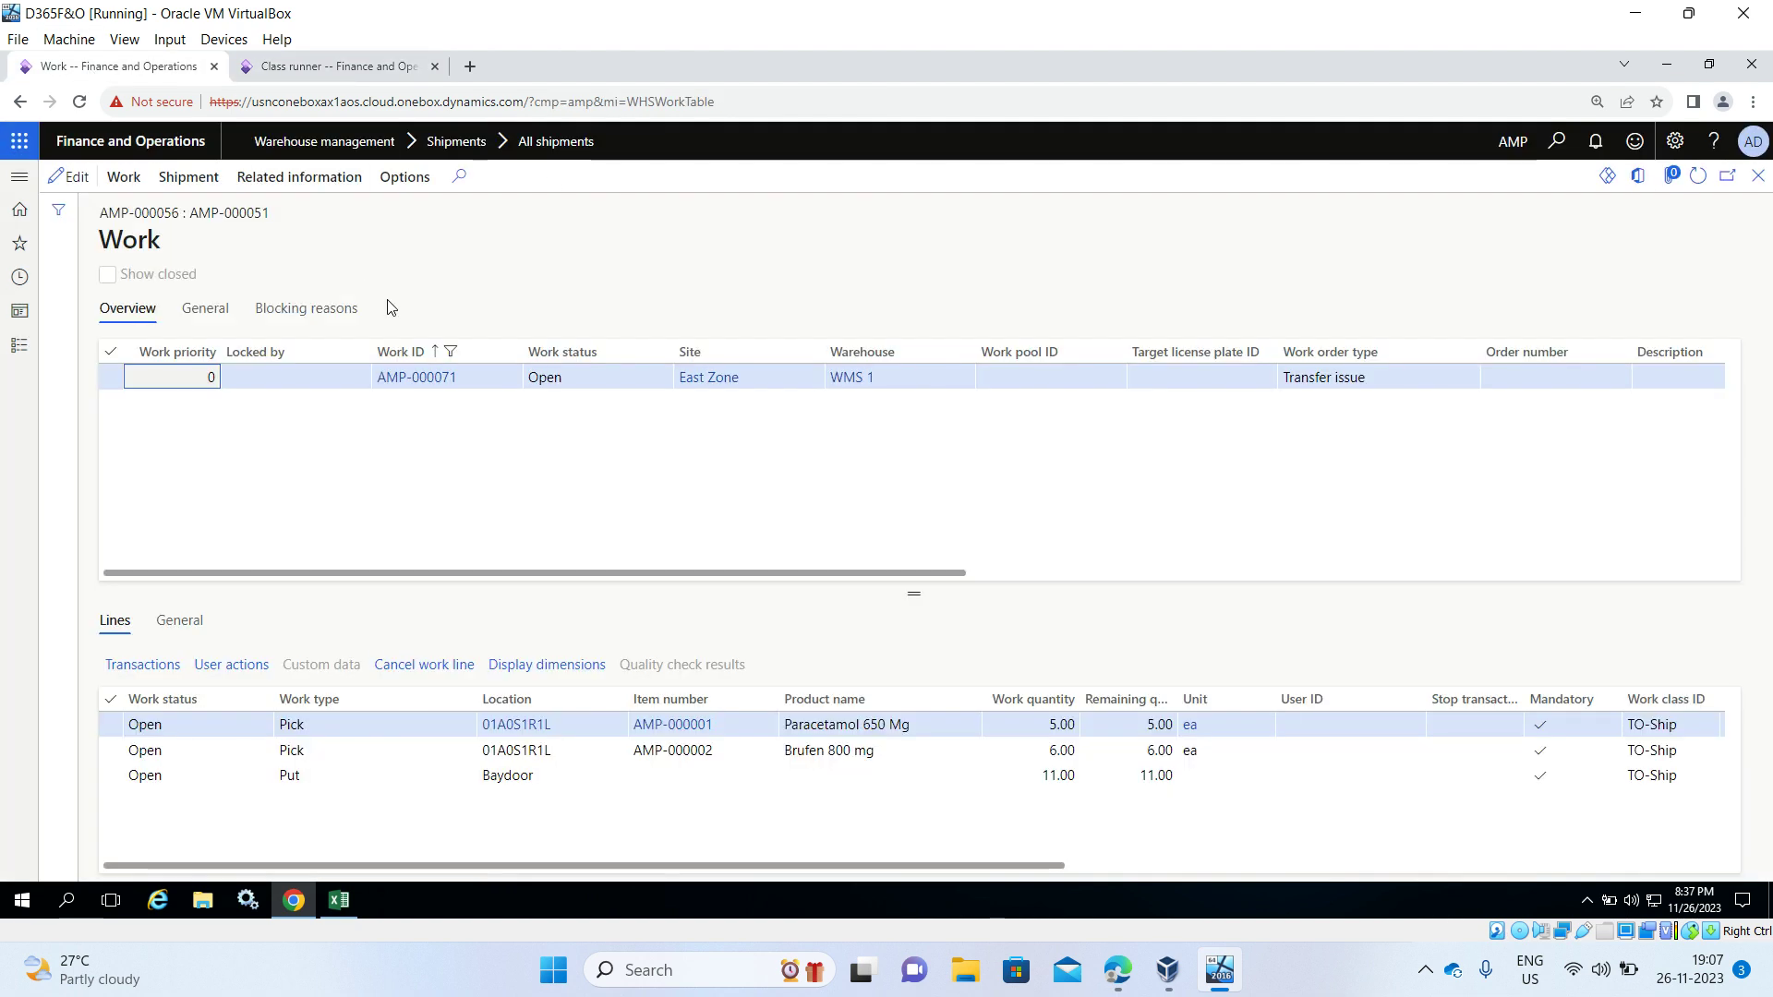
{"action": "left_click", "coordinate": [476, 386]}
{"action": "left_click_drag", "start_coordinate": [475, 384], "coordinate": [380, 396]}
{"action": "key", "text": "ctrl+c"}
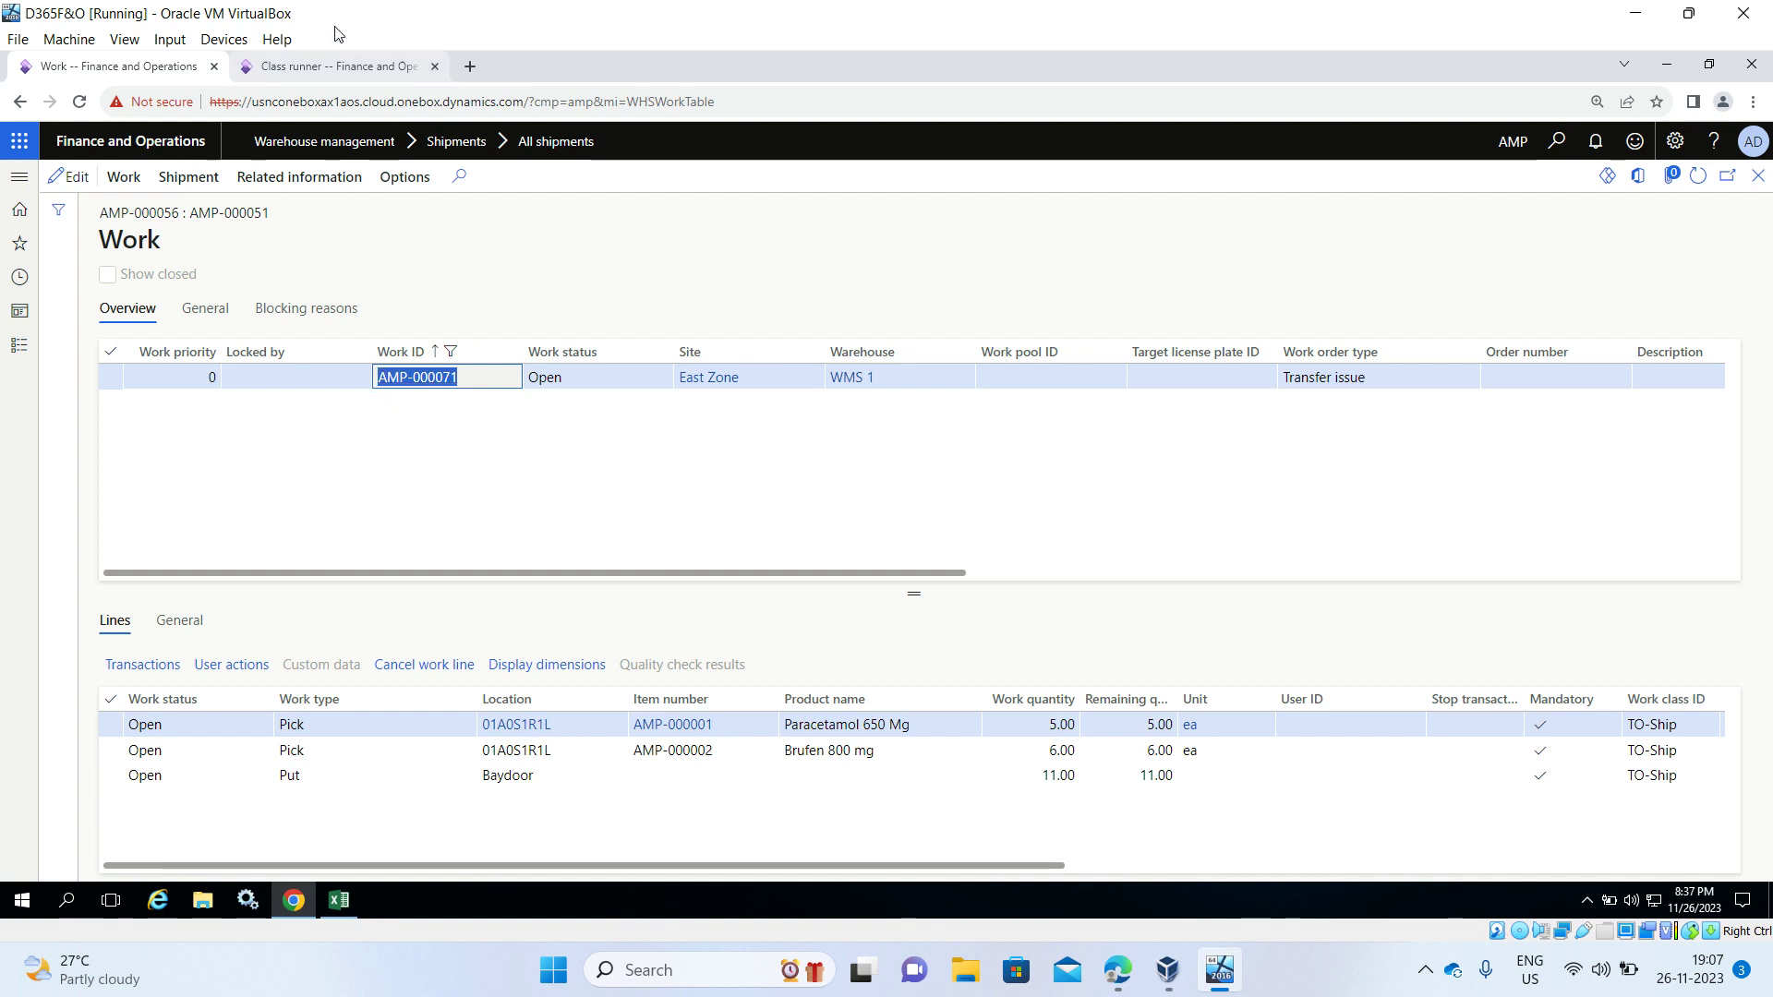
{"action": "left_click", "coordinate": [345, 67]}
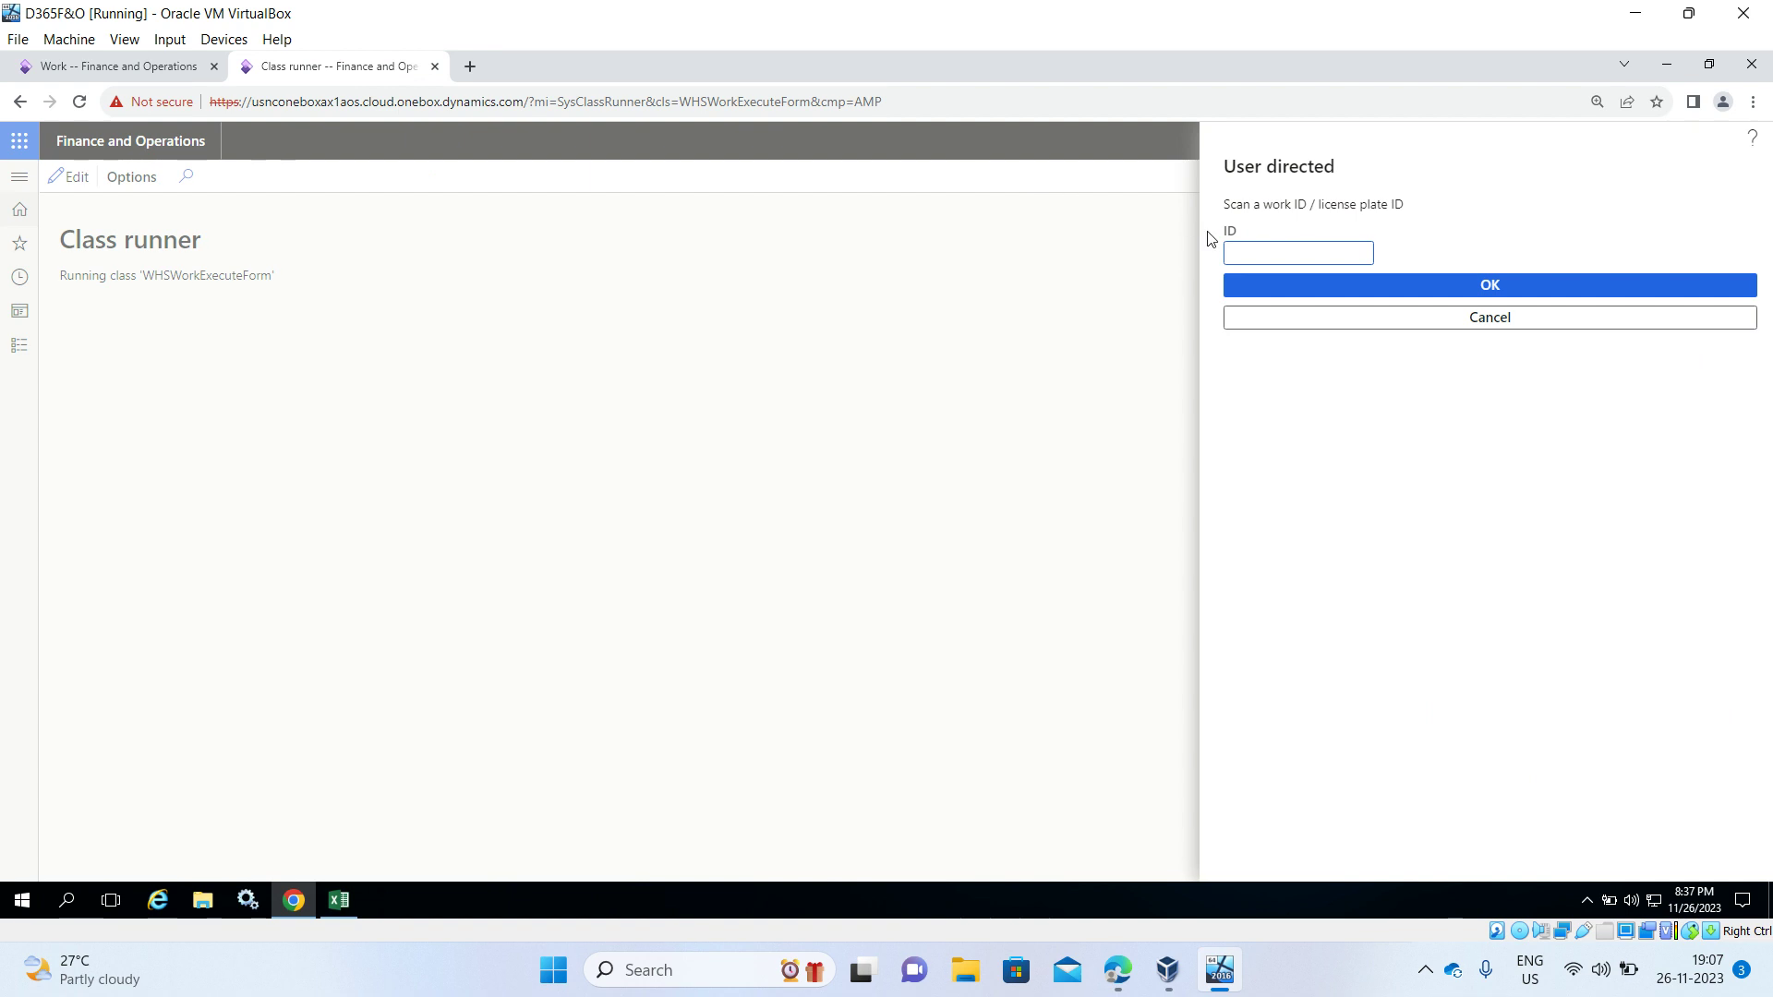
{"action": "key", "text": "ctrl+v"}
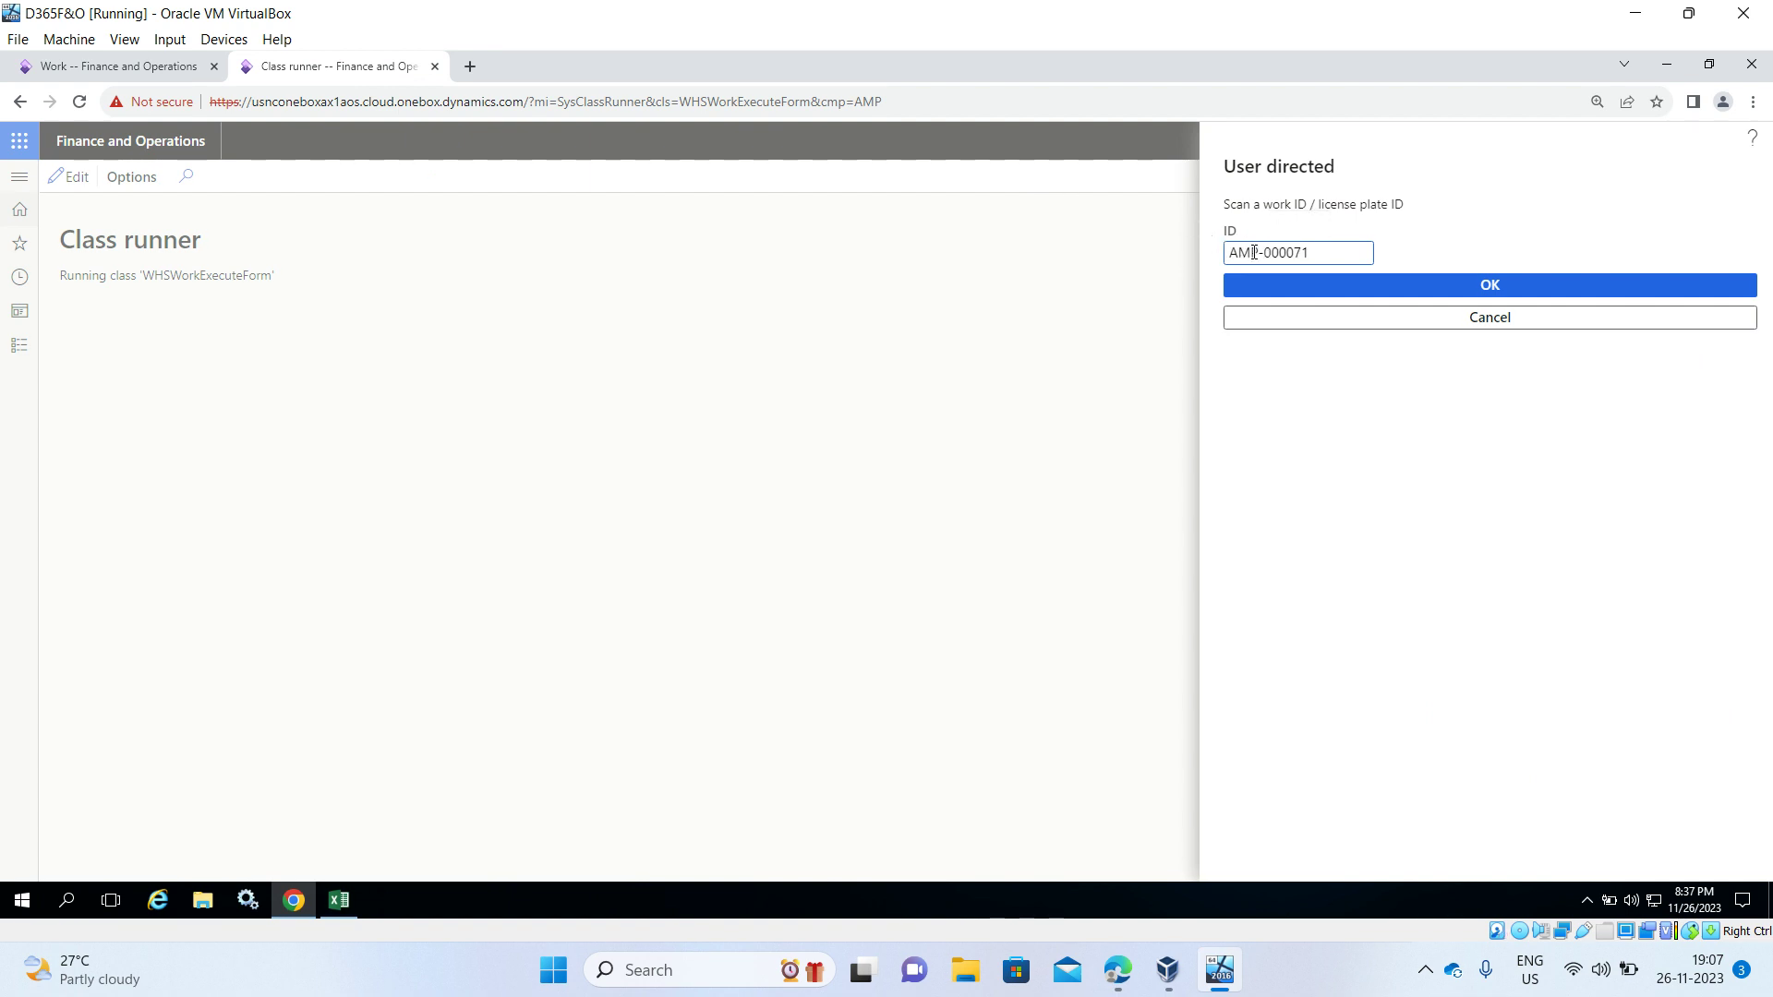
{"action": "left_click", "coordinate": [1498, 288]}
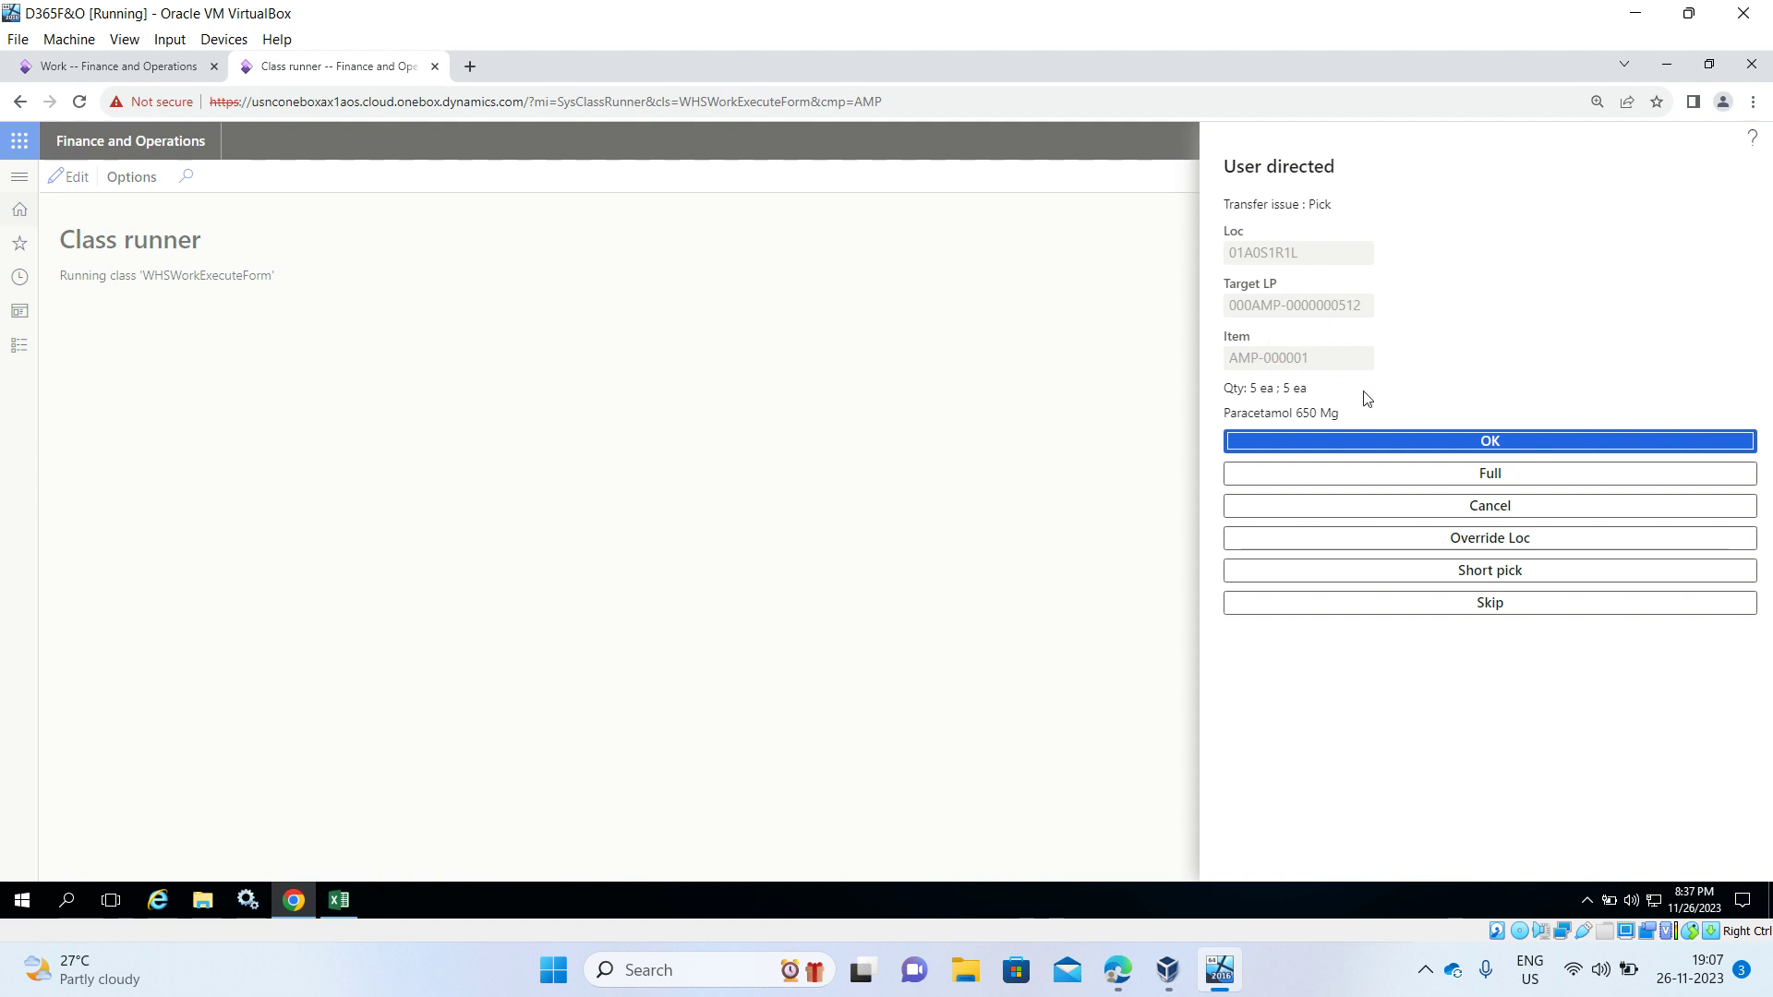
Step: Confirm the picks of 5 ea Paracetamol 650 Mg and 6 ea Brufen 800 mg, and the put of both to Baydoor
{"action": "left_click", "coordinate": [1489, 441]}
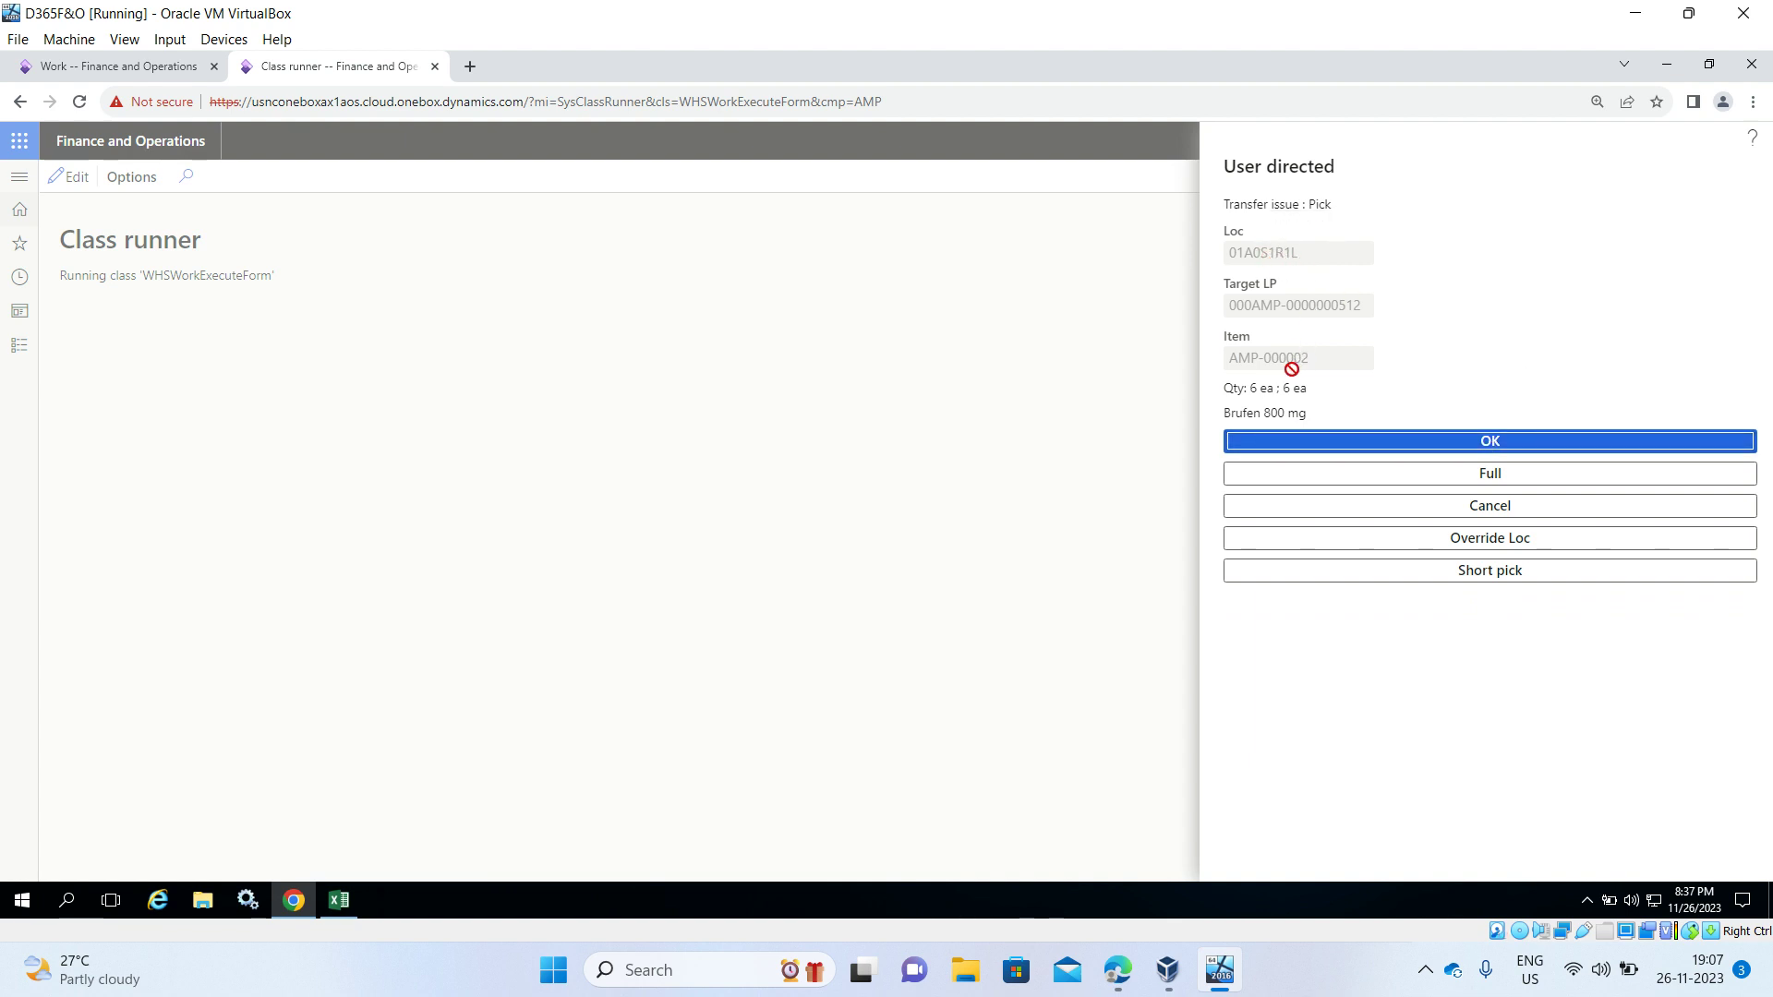
{"action": "left_click", "coordinate": [1488, 441]}
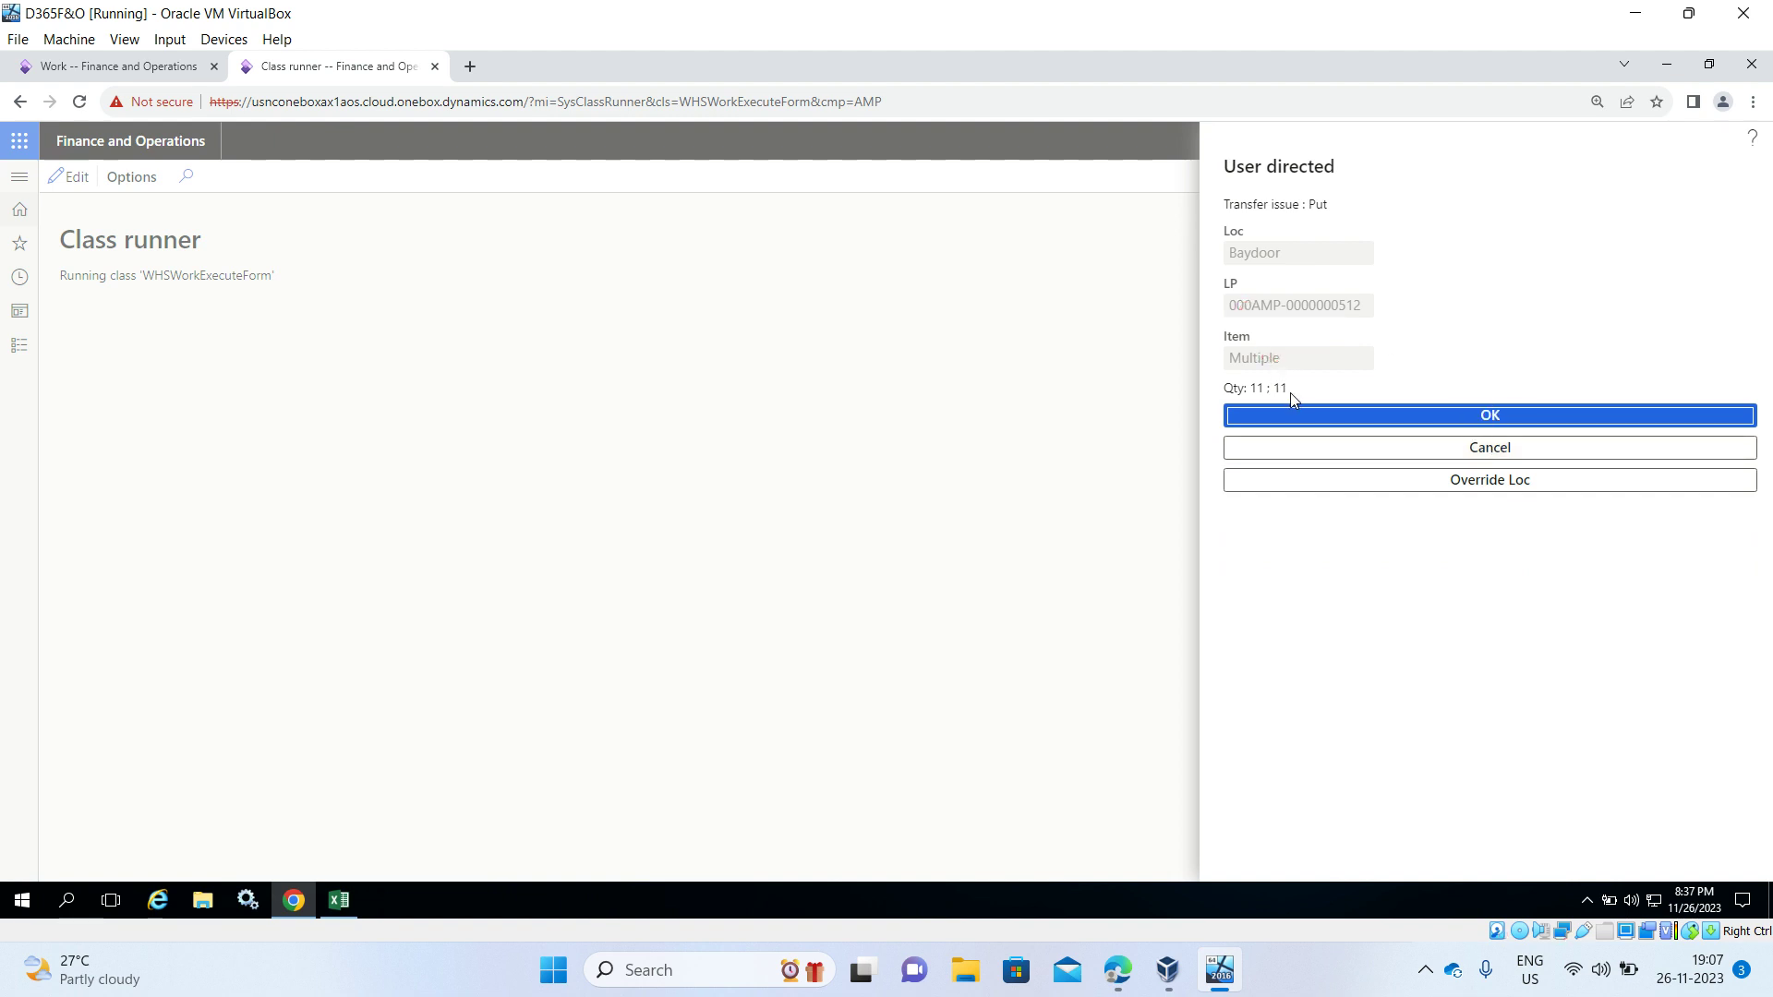
{"action": "left_click", "coordinate": [1511, 417]}
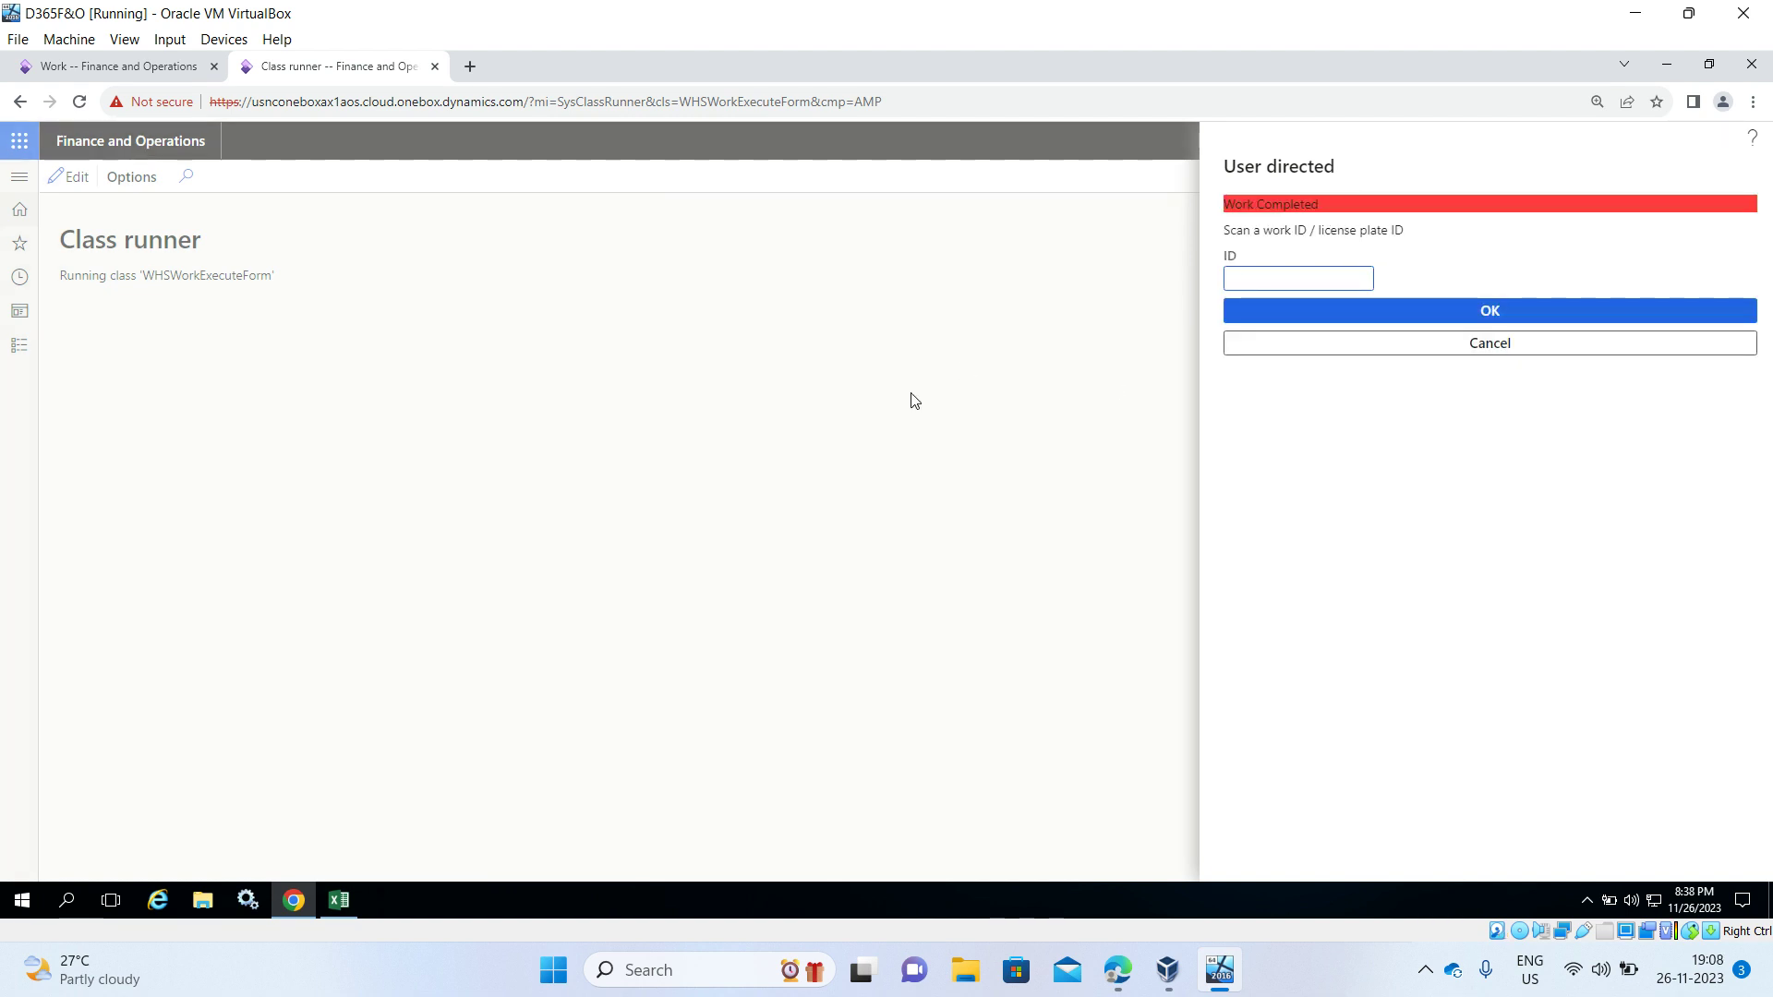
Step: Refresh the Work page of shipment AMP-000056 and confirm the shipment
{"action": "left_click", "coordinate": [152, 69]}
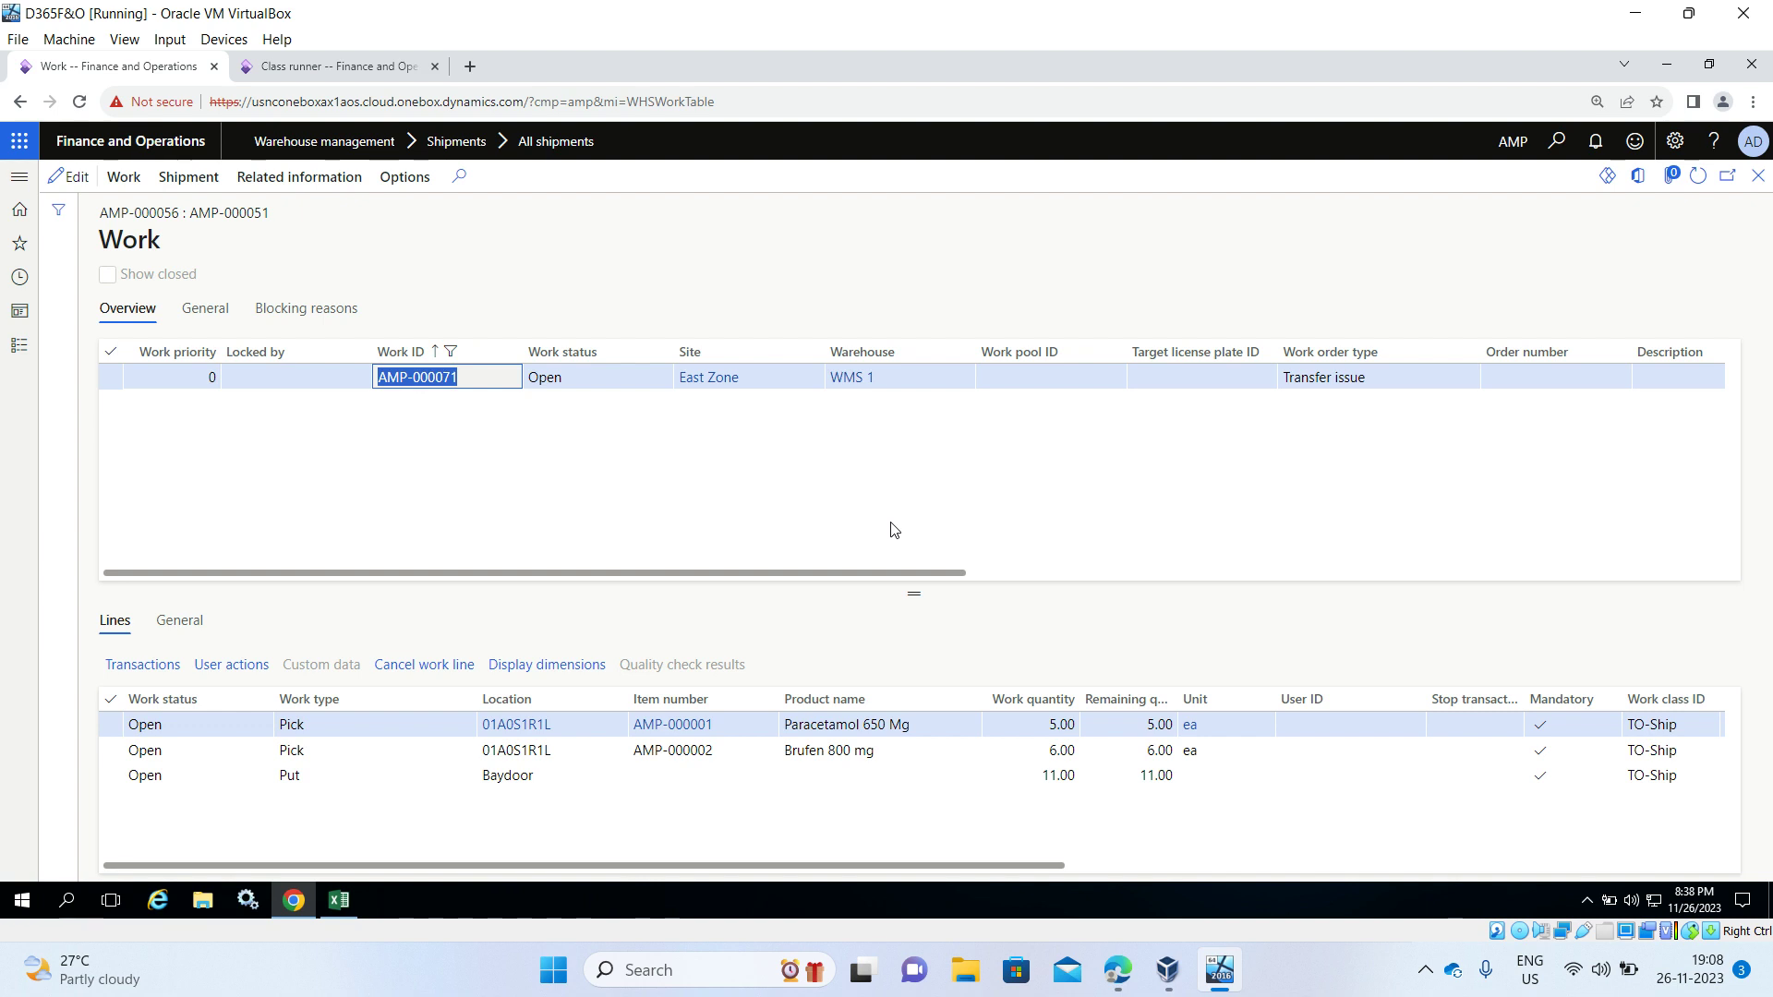
{"action": "left_click", "coordinate": [1699, 177]}
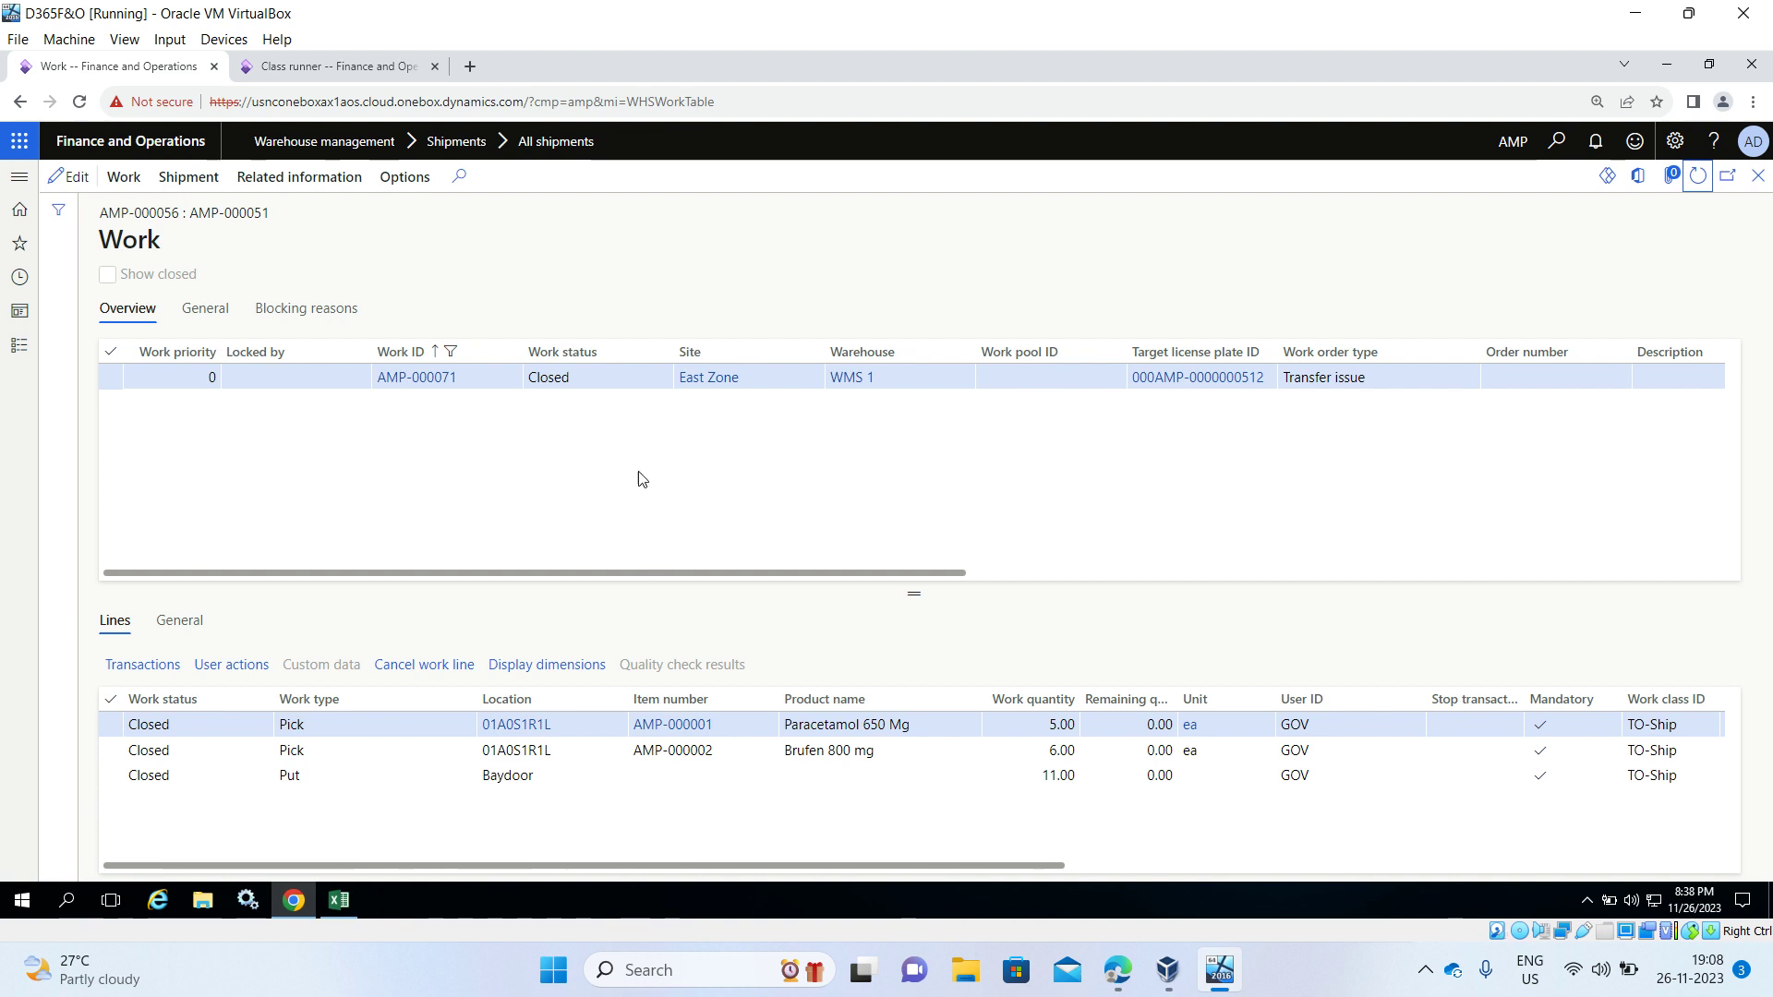
{"action": "left_click", "coordinate": [182, 179]}
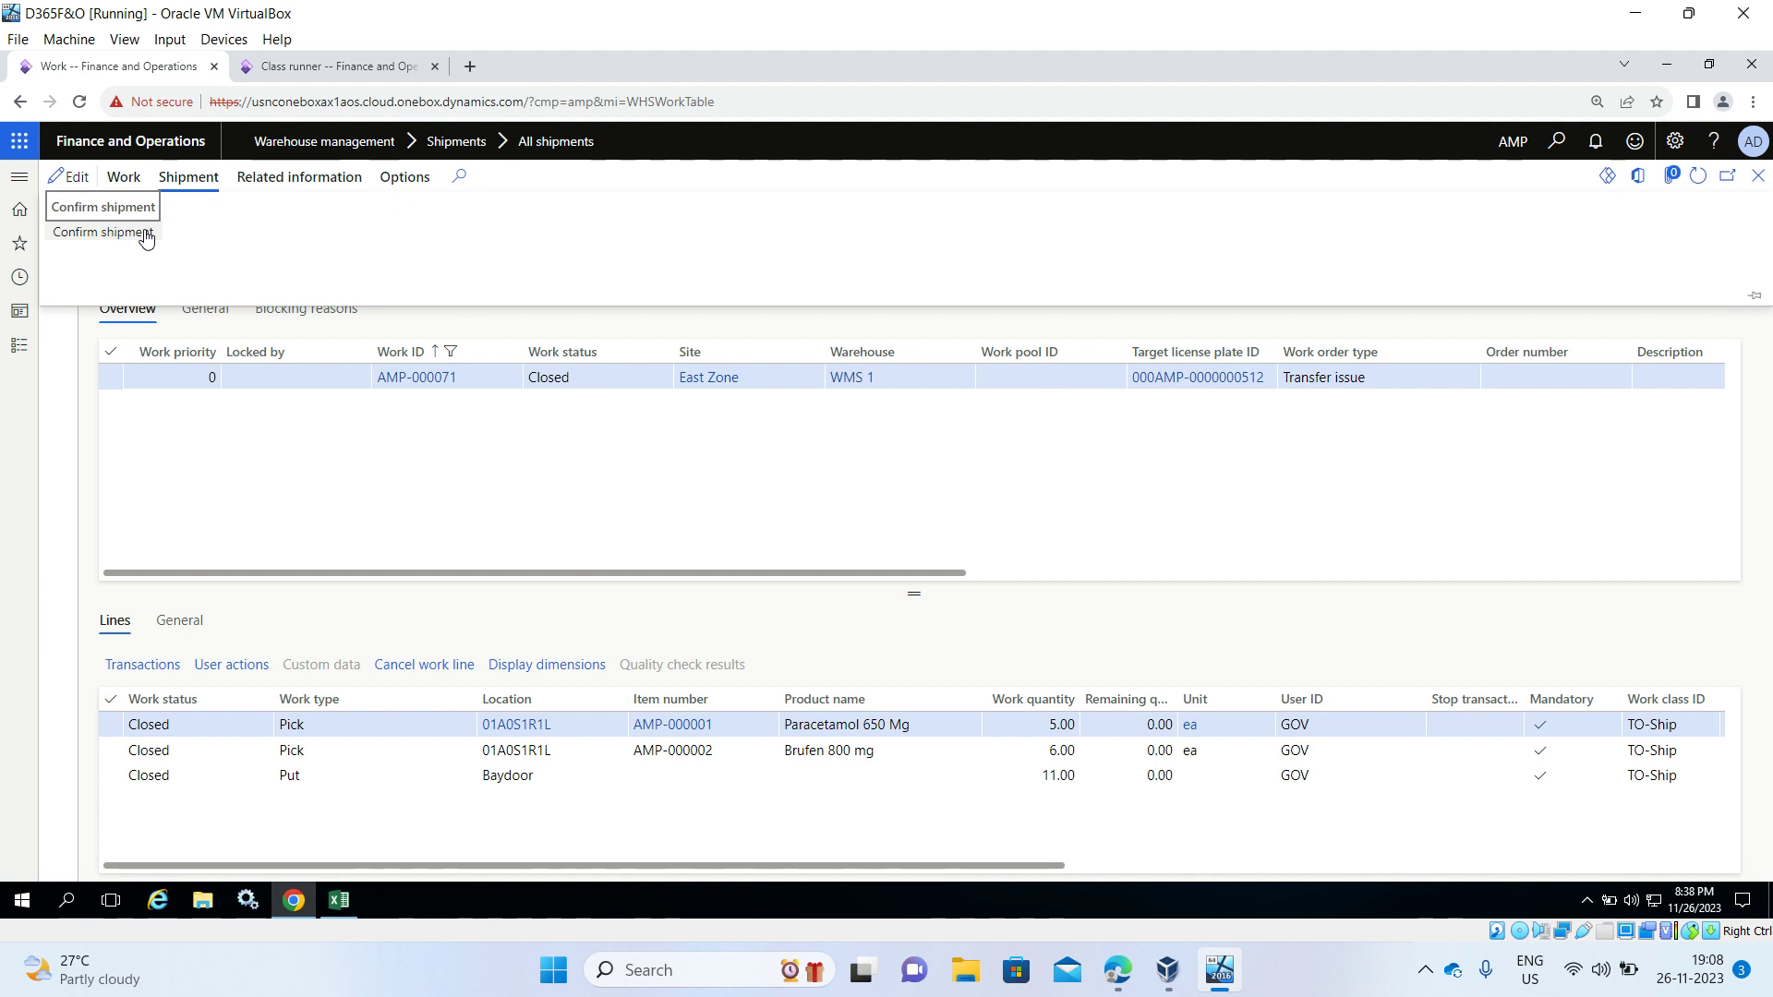
{"action": "left_click", "coordinate": [146, 238]}
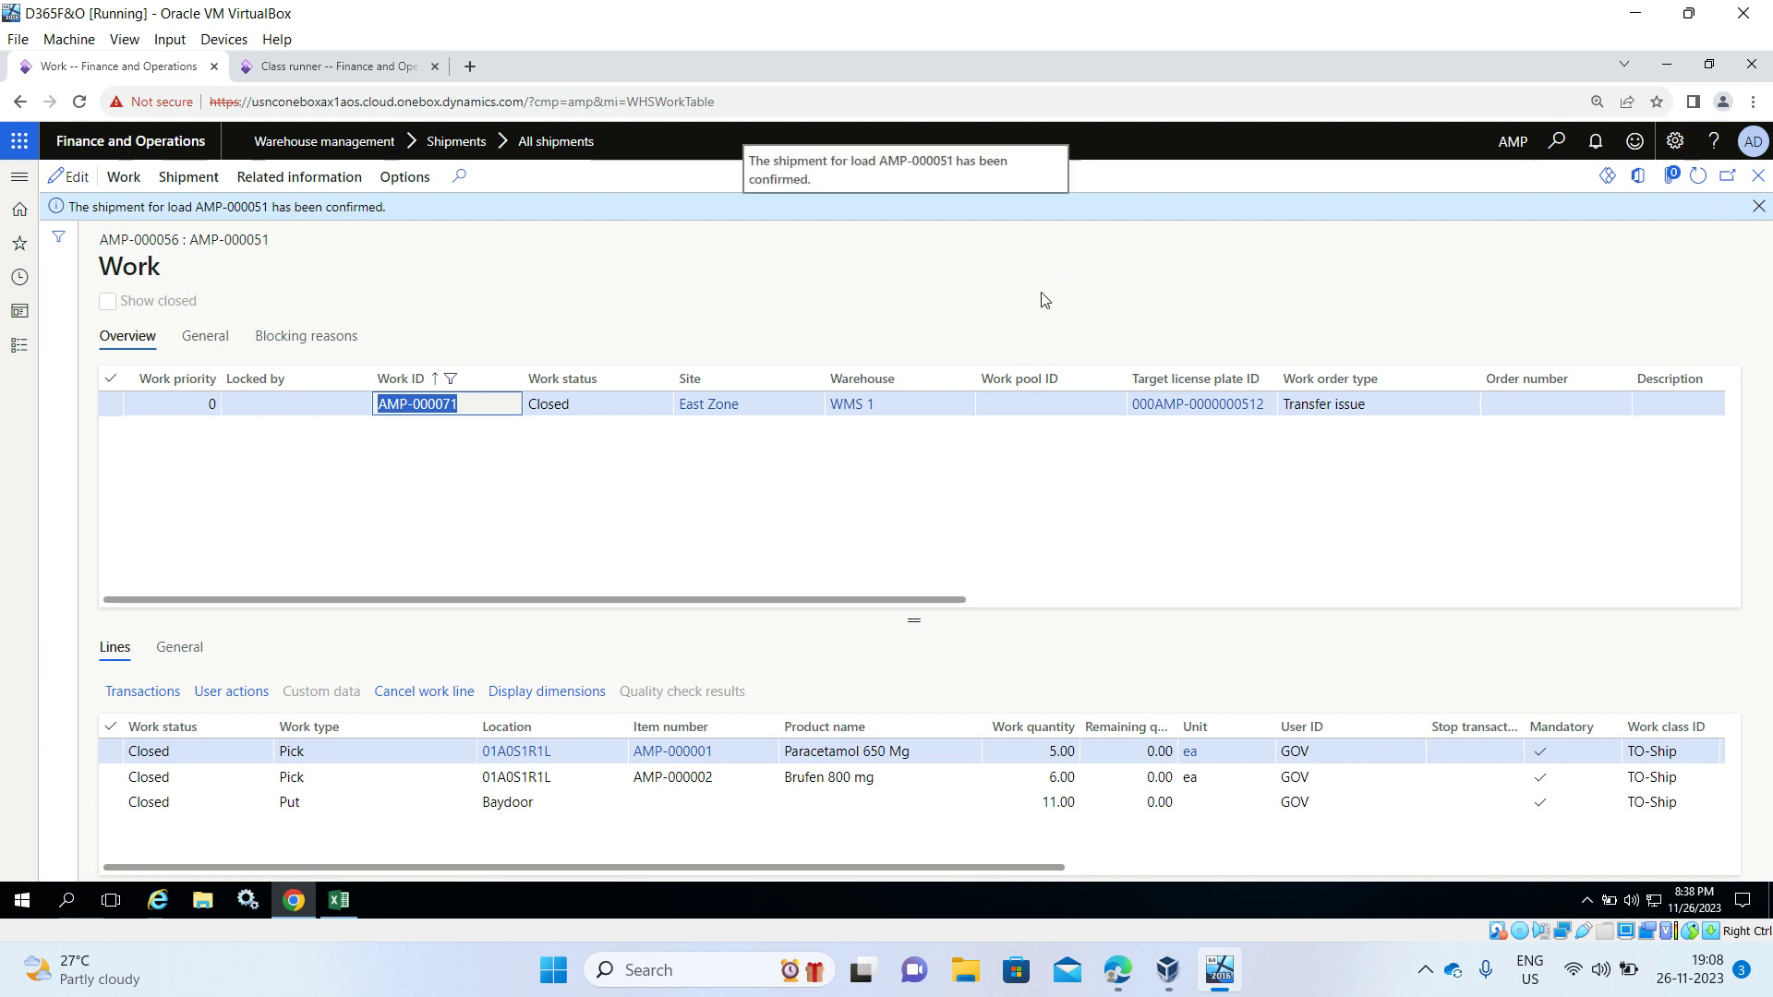
Step: Duplicate the Work browser tab and open the Transfer order page of Inventory management in the copy
{"action": "right_click", "coordinate": [141, 73]}
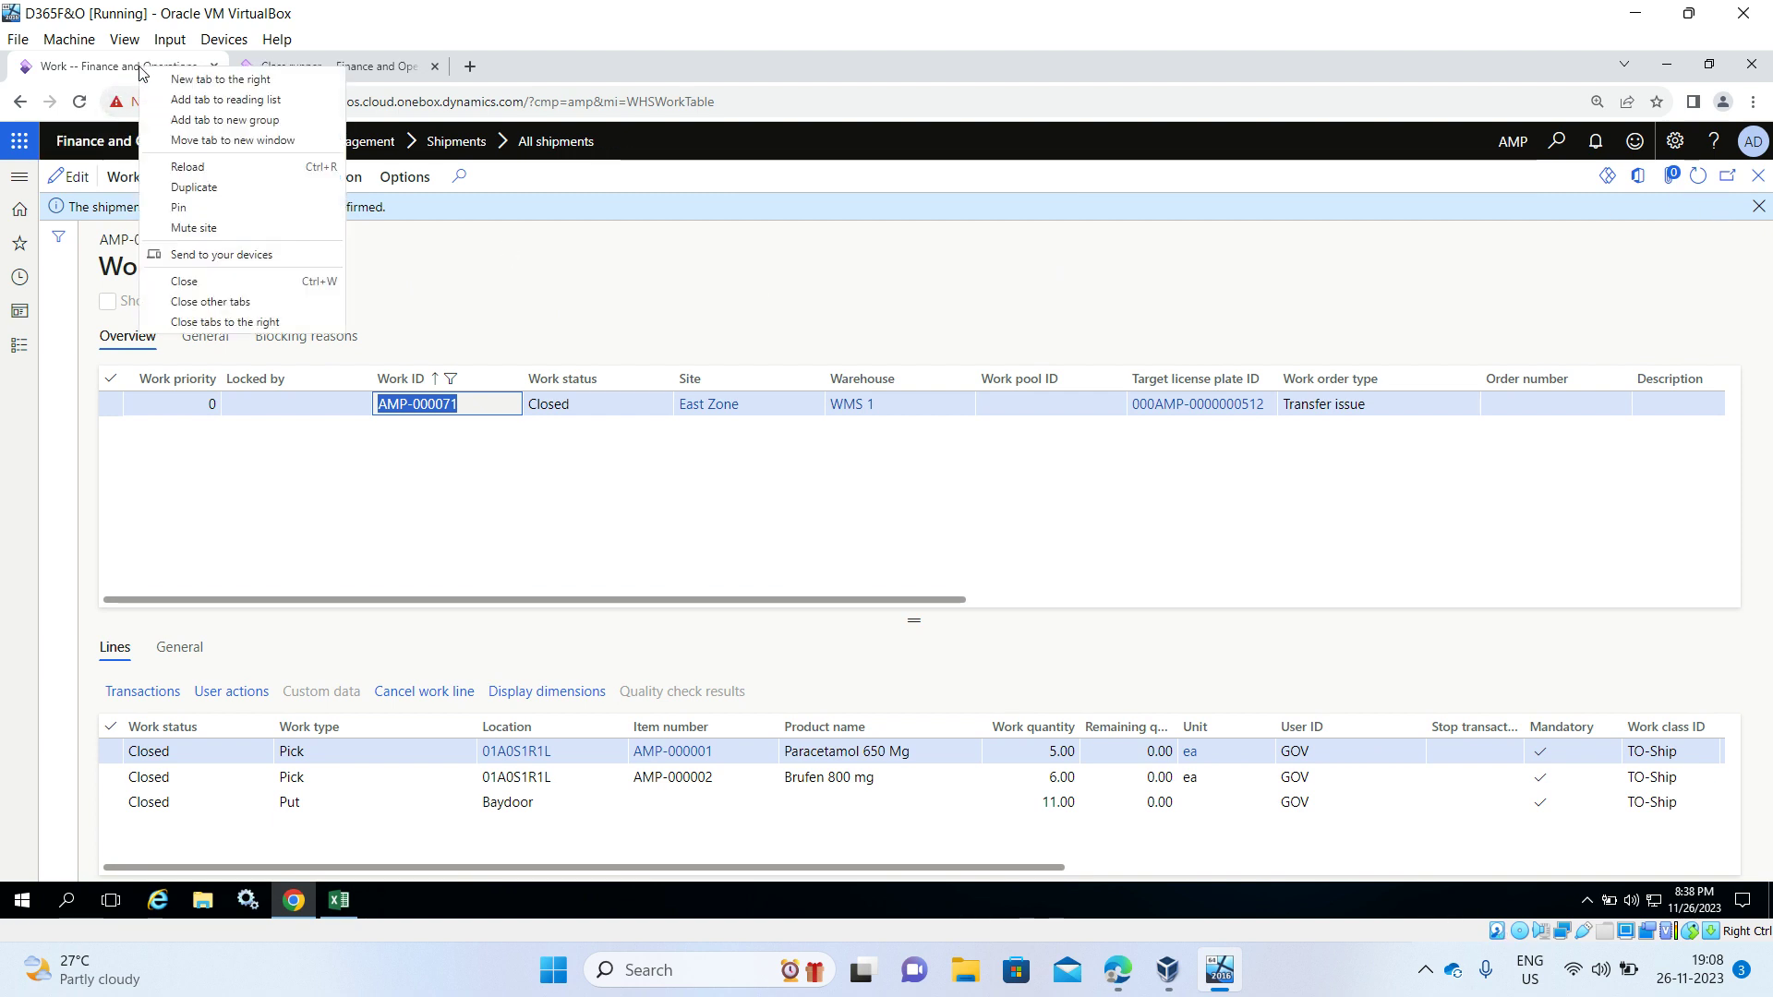
{"action": "left_click", "coordinate": [195, 188]}
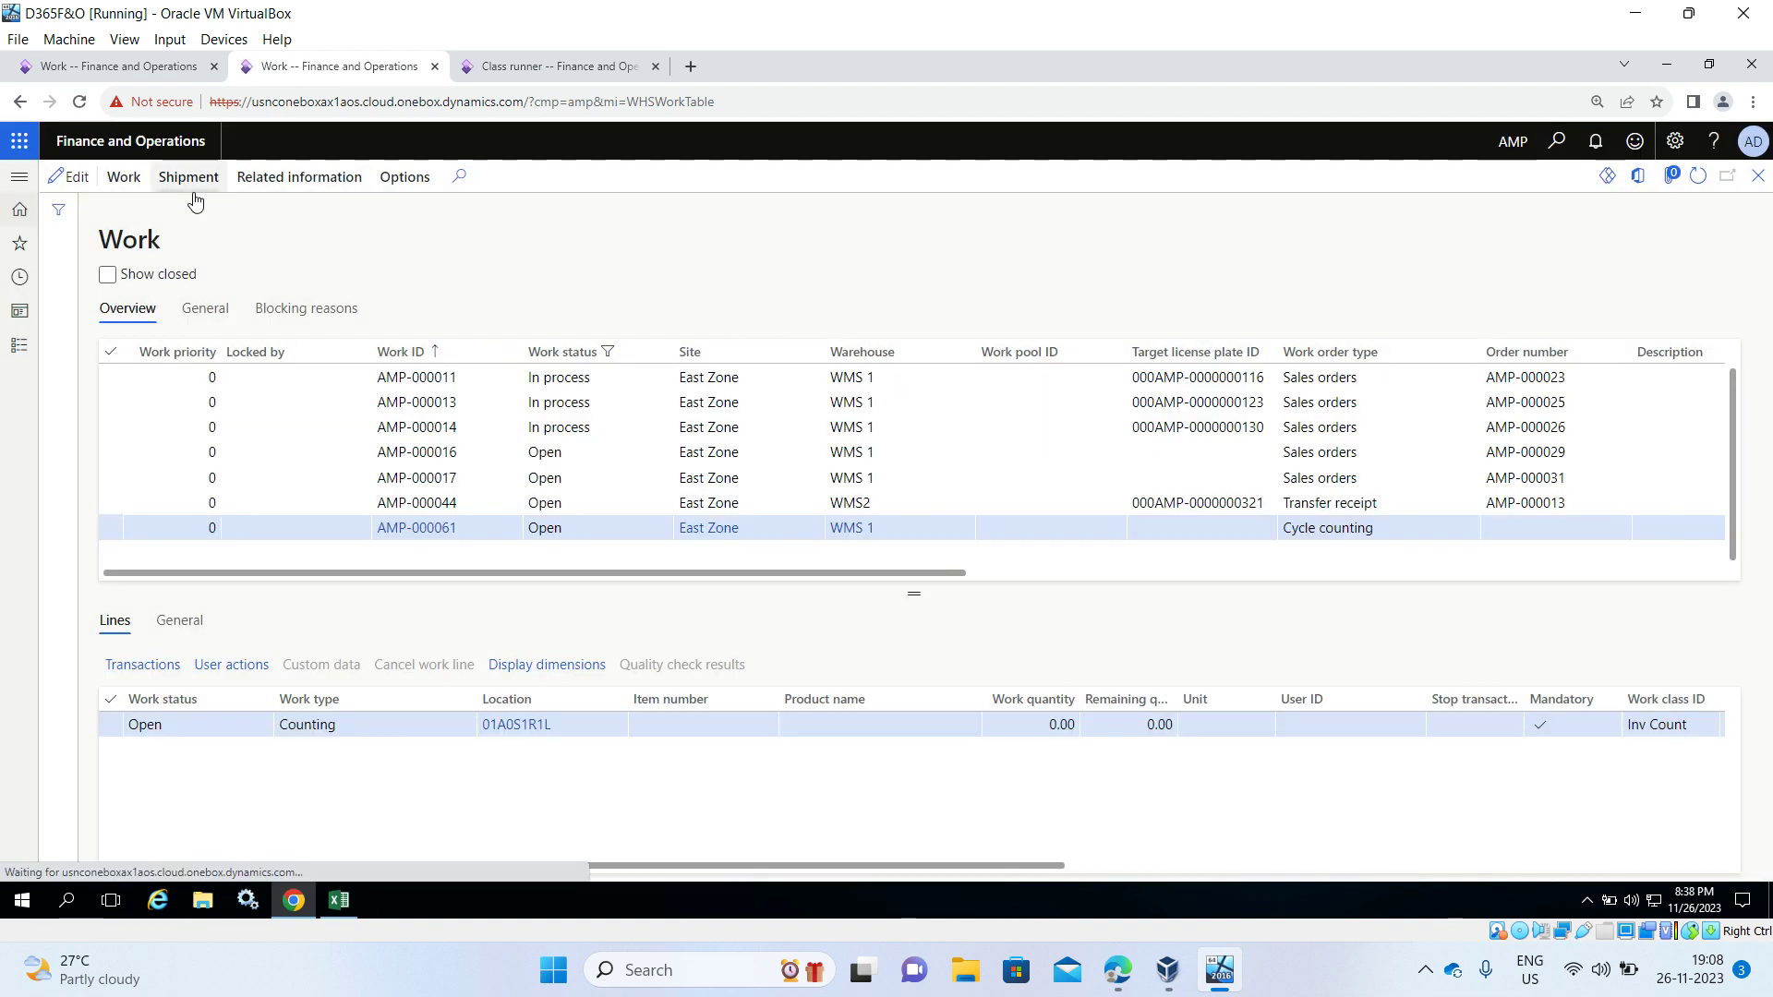
{"action": "left_click", "coordinate": [20, 349]}
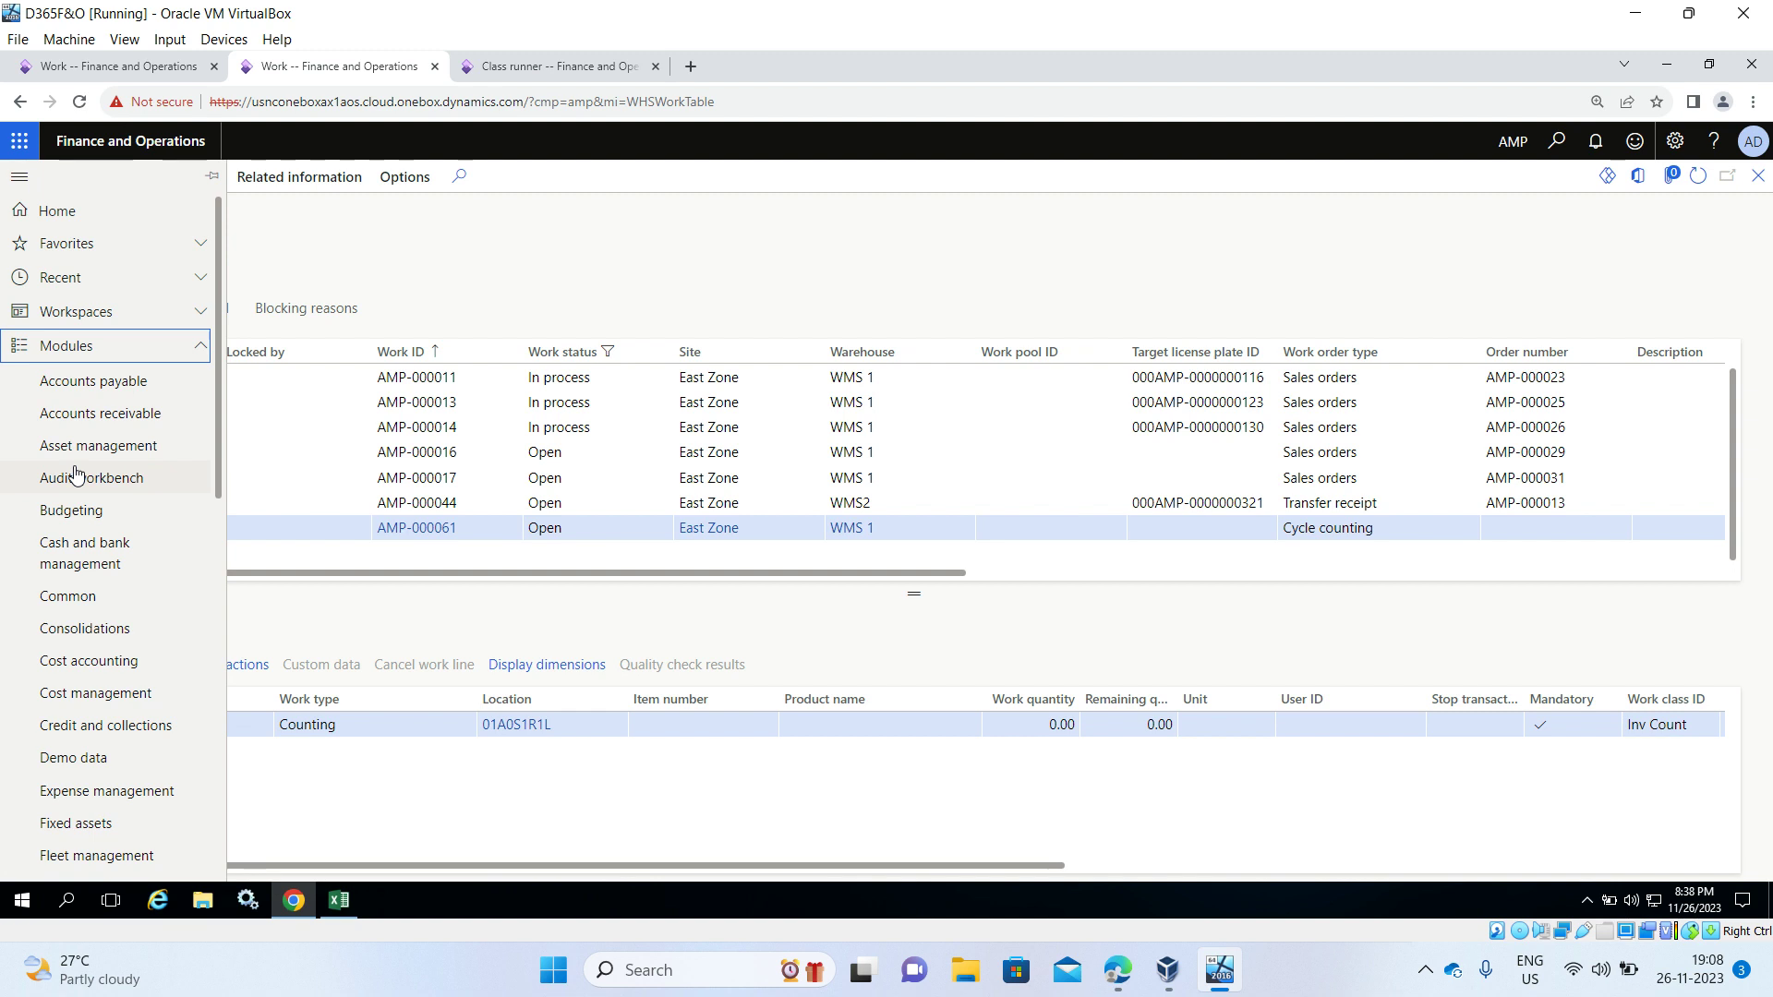
{"action": "scroll", "coordinate": [77, 472], "scroll_direction": "down", "scroll_amount": 5}
{"action": "scroll", "coordinate": [78, 473], "scroll_direction": "down", "scroll_amount": 2}
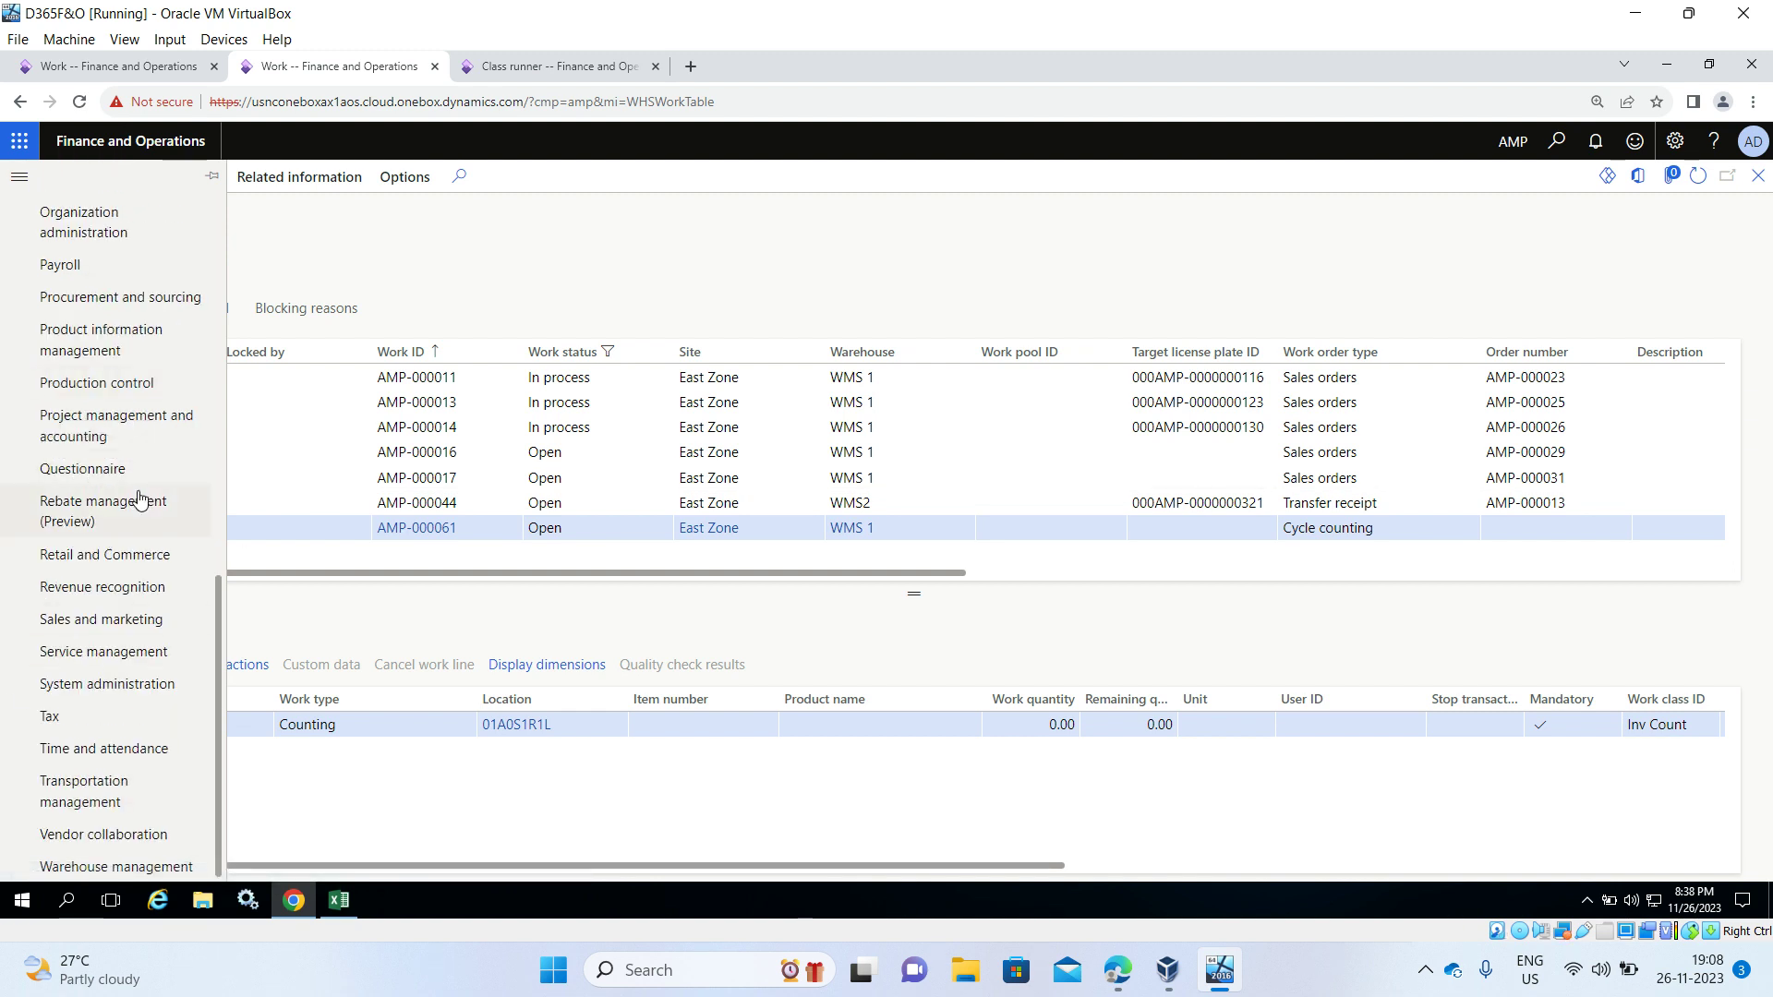
{"action": "scroll", "coordinate": [138, 498], "scroll_direction": "up", "scroll_amount": 4}
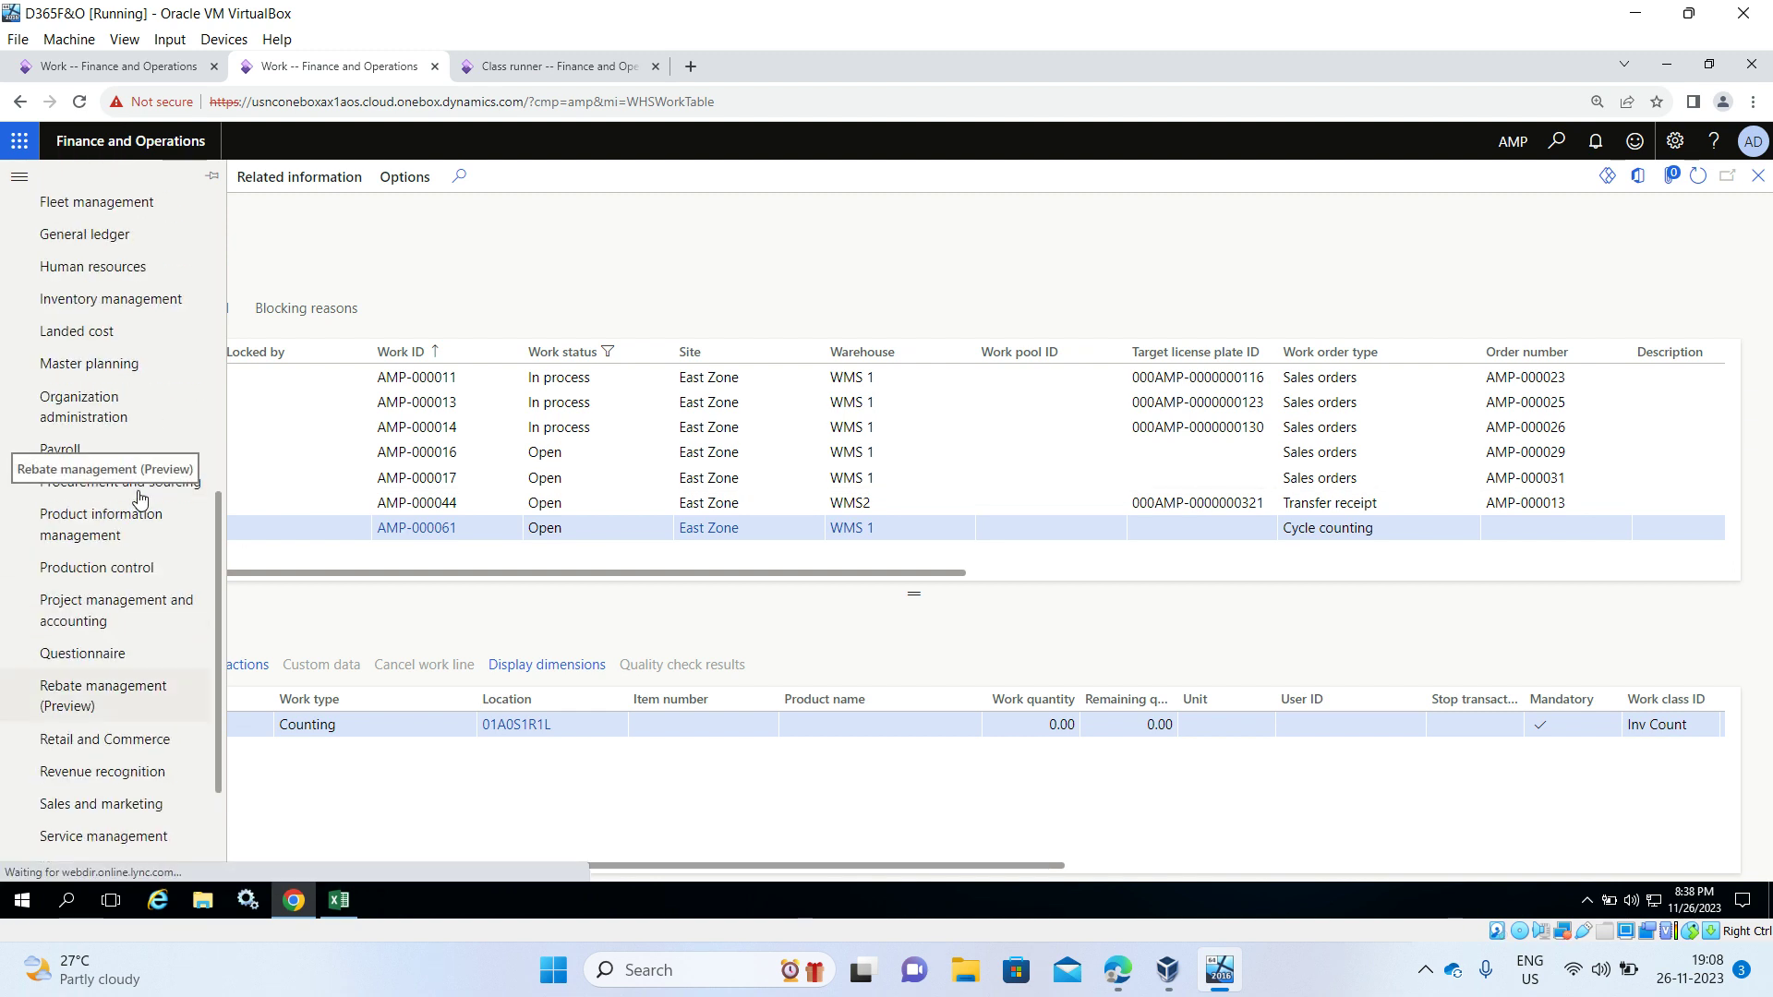
{"action": "left_click", "coordinate": [143, 298]}
{"action": "left_click", "coordinate": [315, 325]}
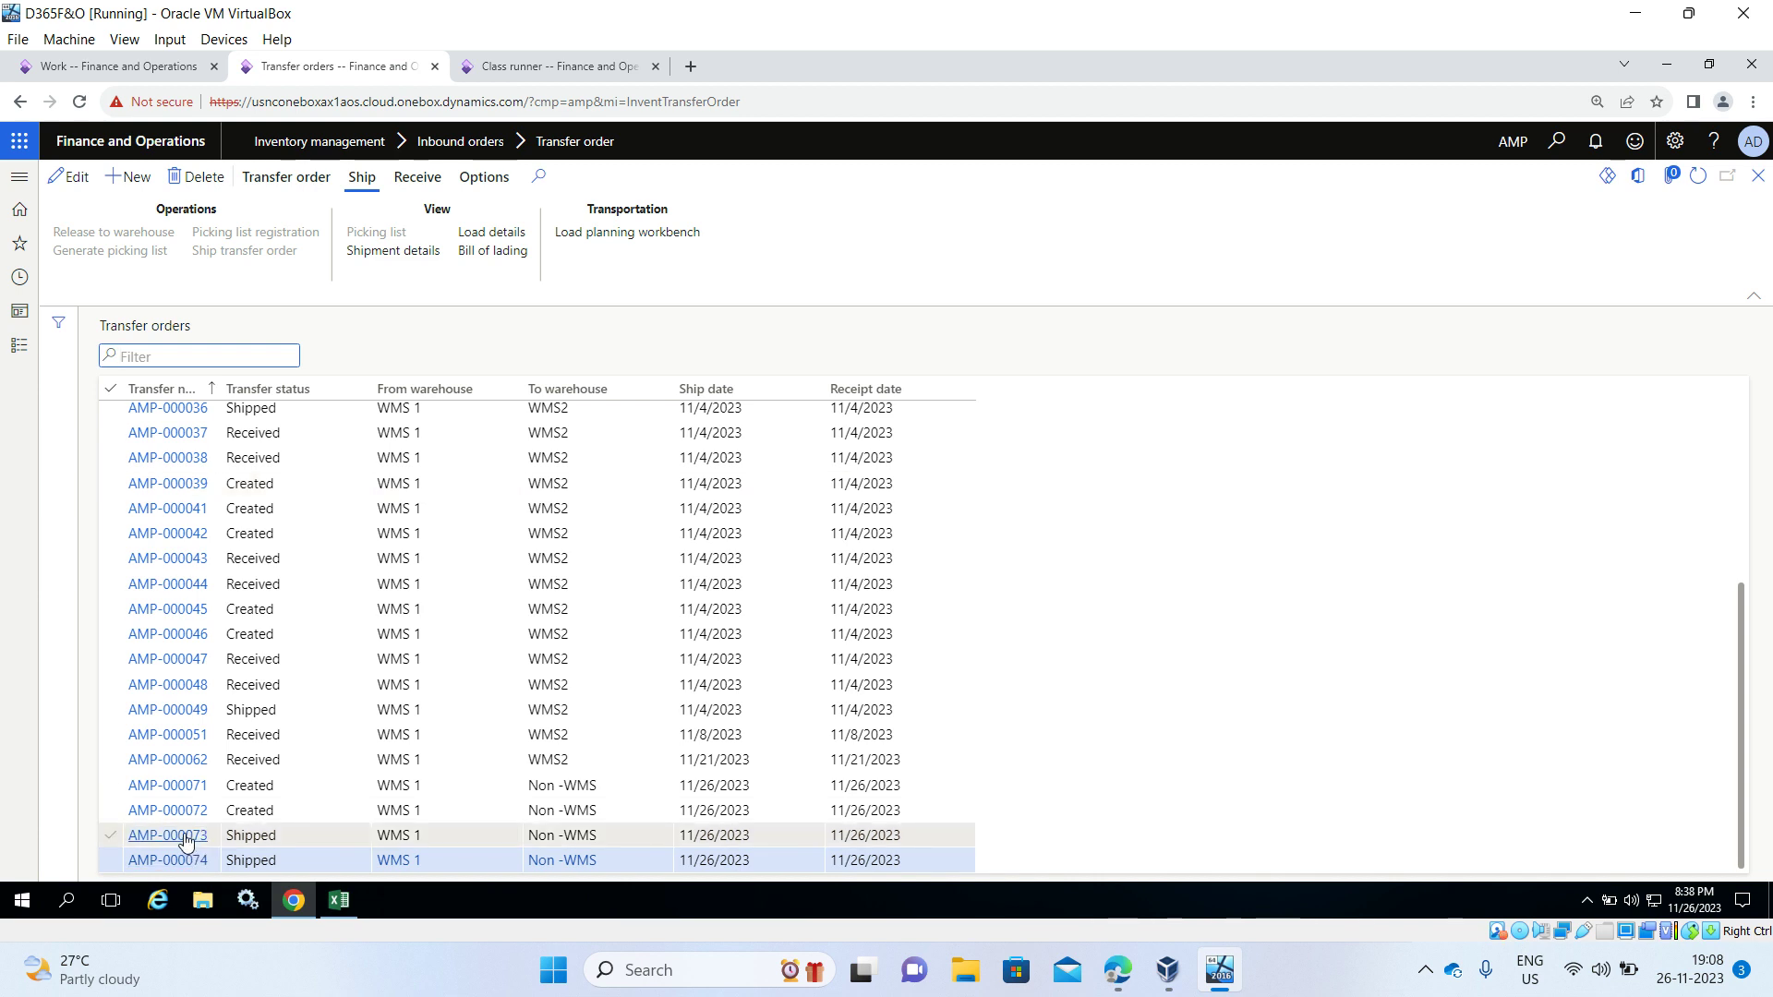
Step: Review the transfer order for 5 Paracetamol 650 Mg to the Non -WMS warehouse, both in the list and in detail, including its Receive operations
{"action": "left_click", "coordinate": [185, 838]}
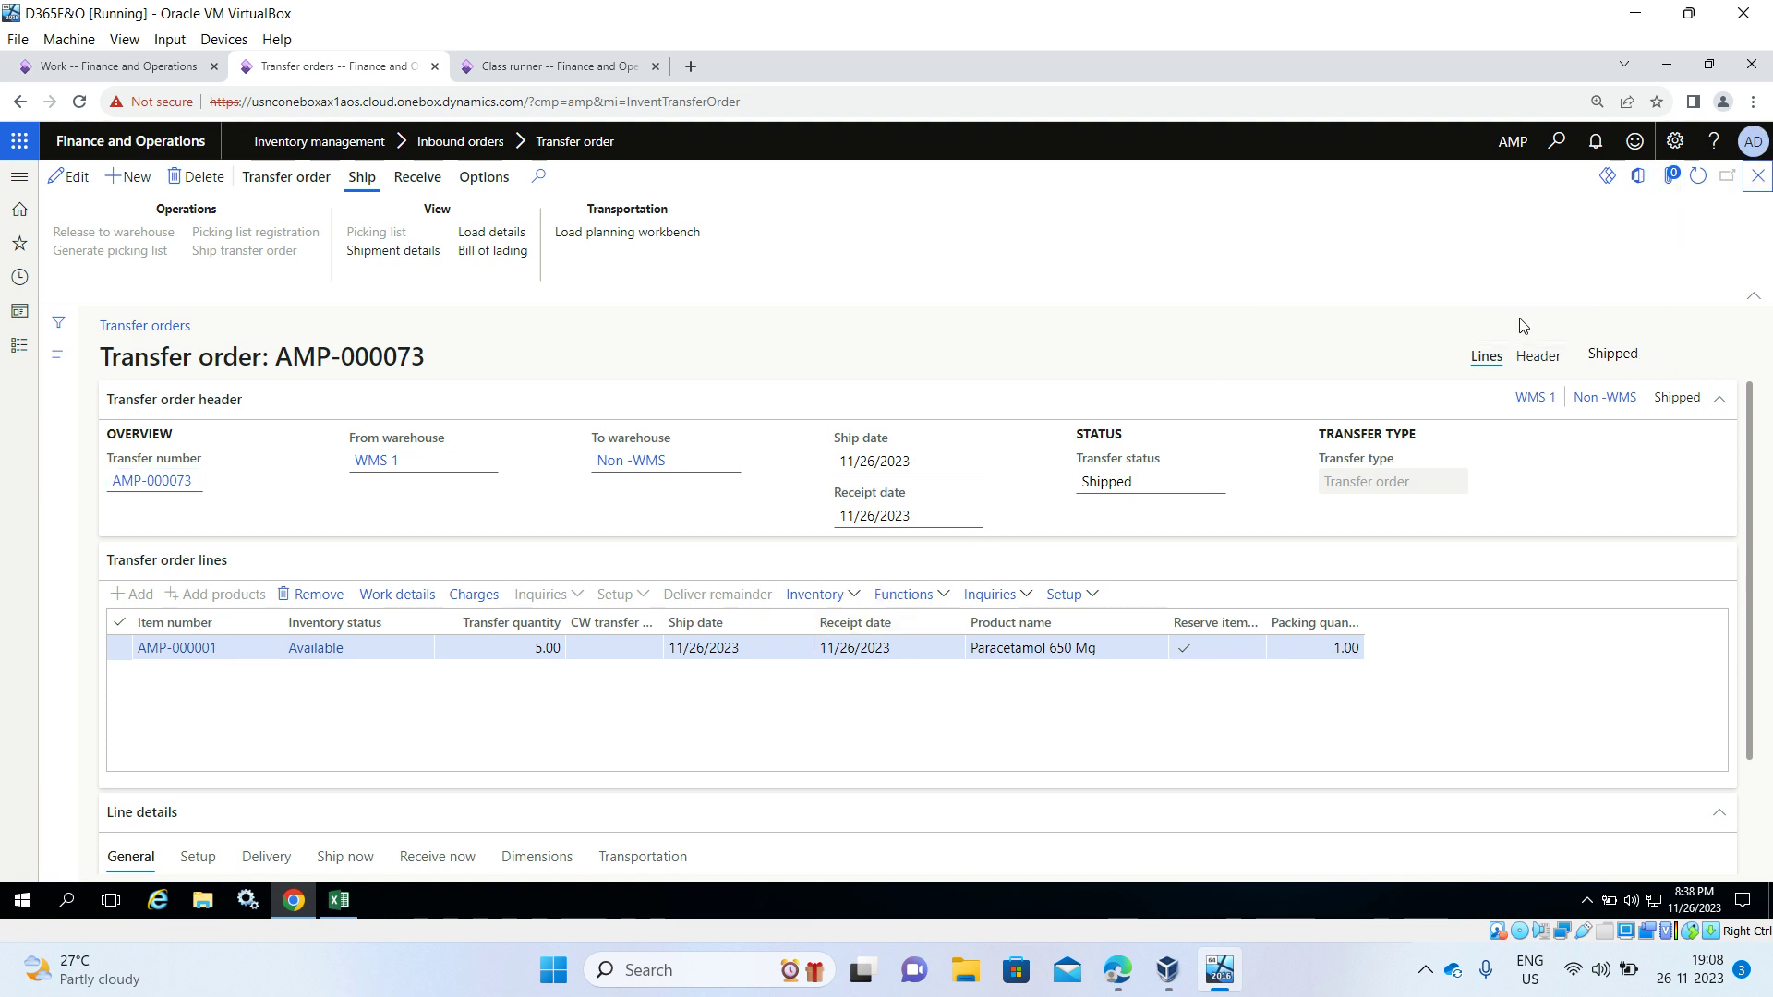
{"action": "left_click", "coordinate": [1757, 175]}
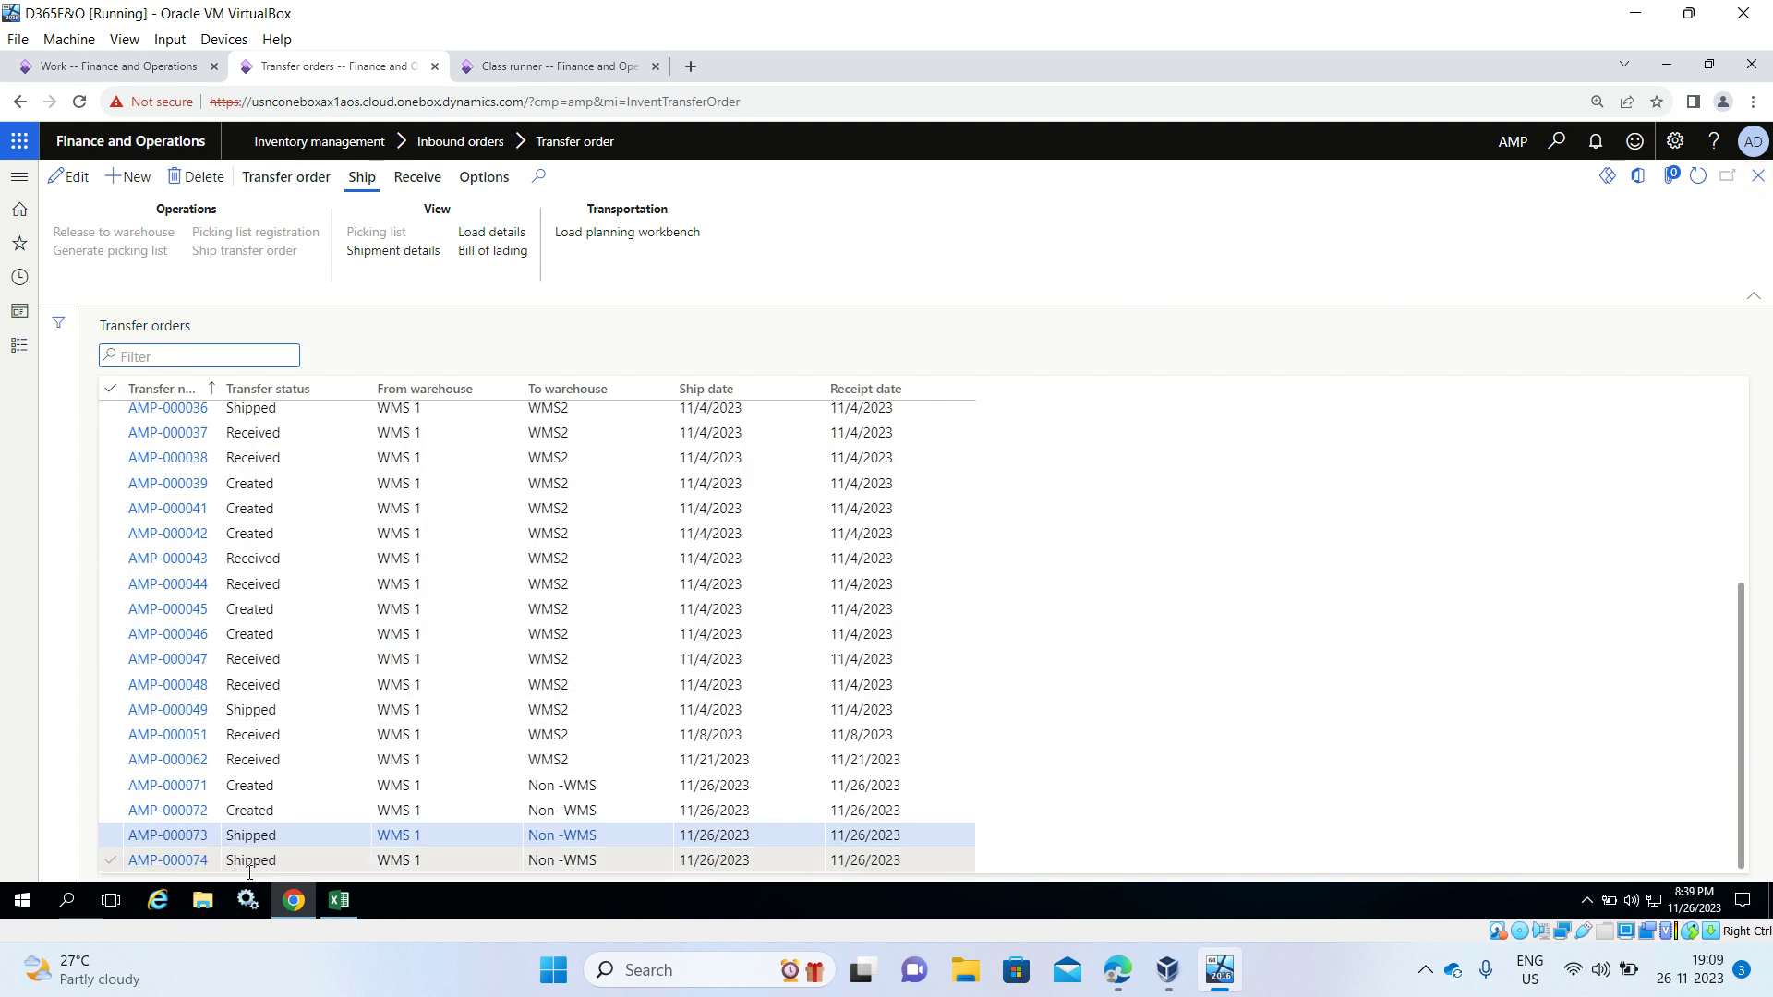
{"action": "left_click", "coordinate": [159, 836]}
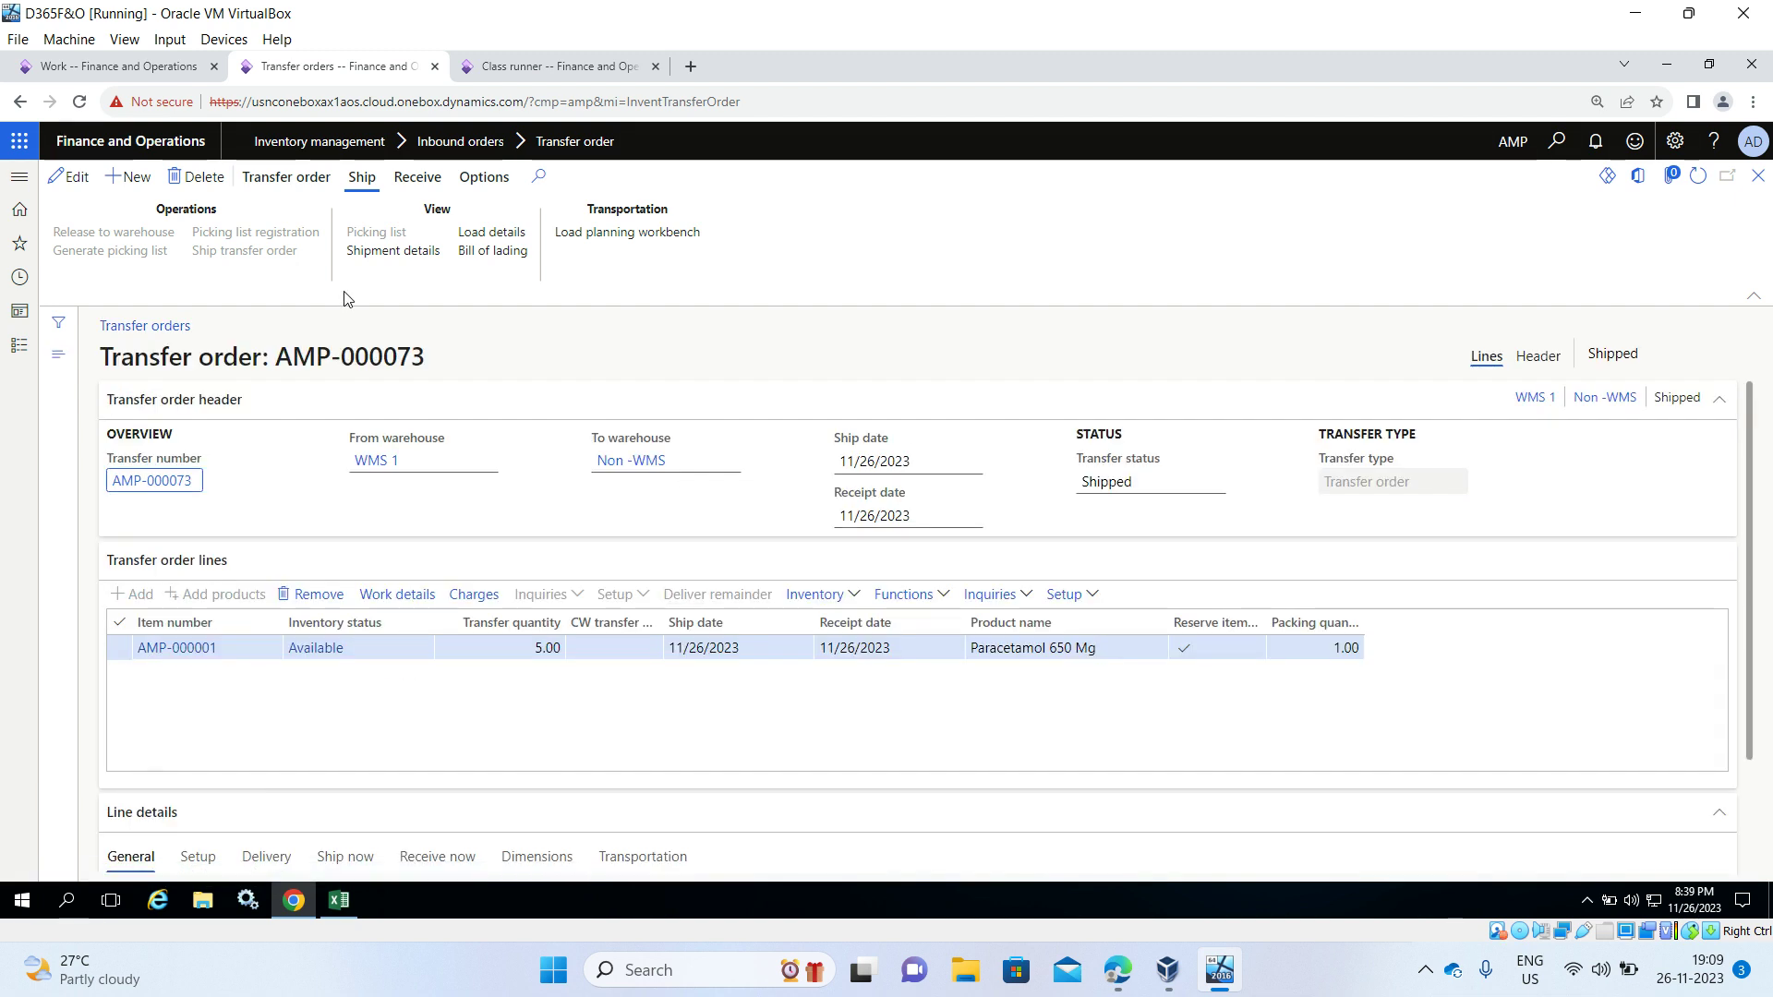
{"action": "left_click", "coordinate": [417, 179]}
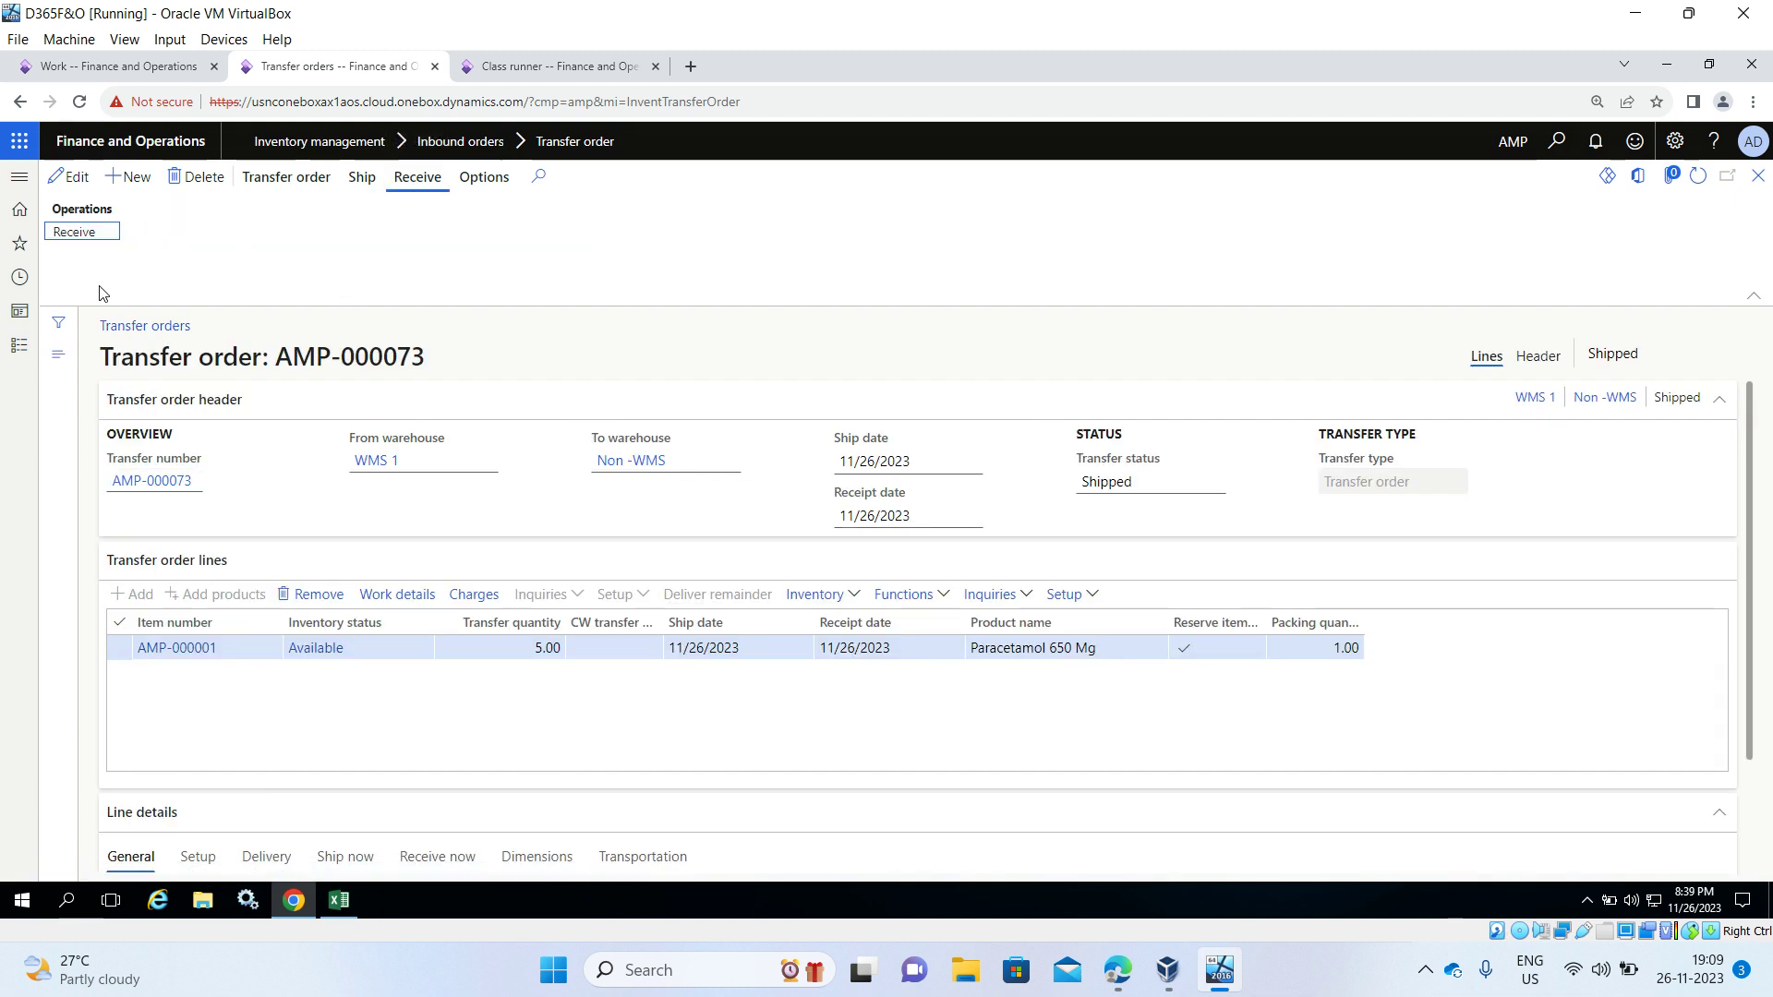
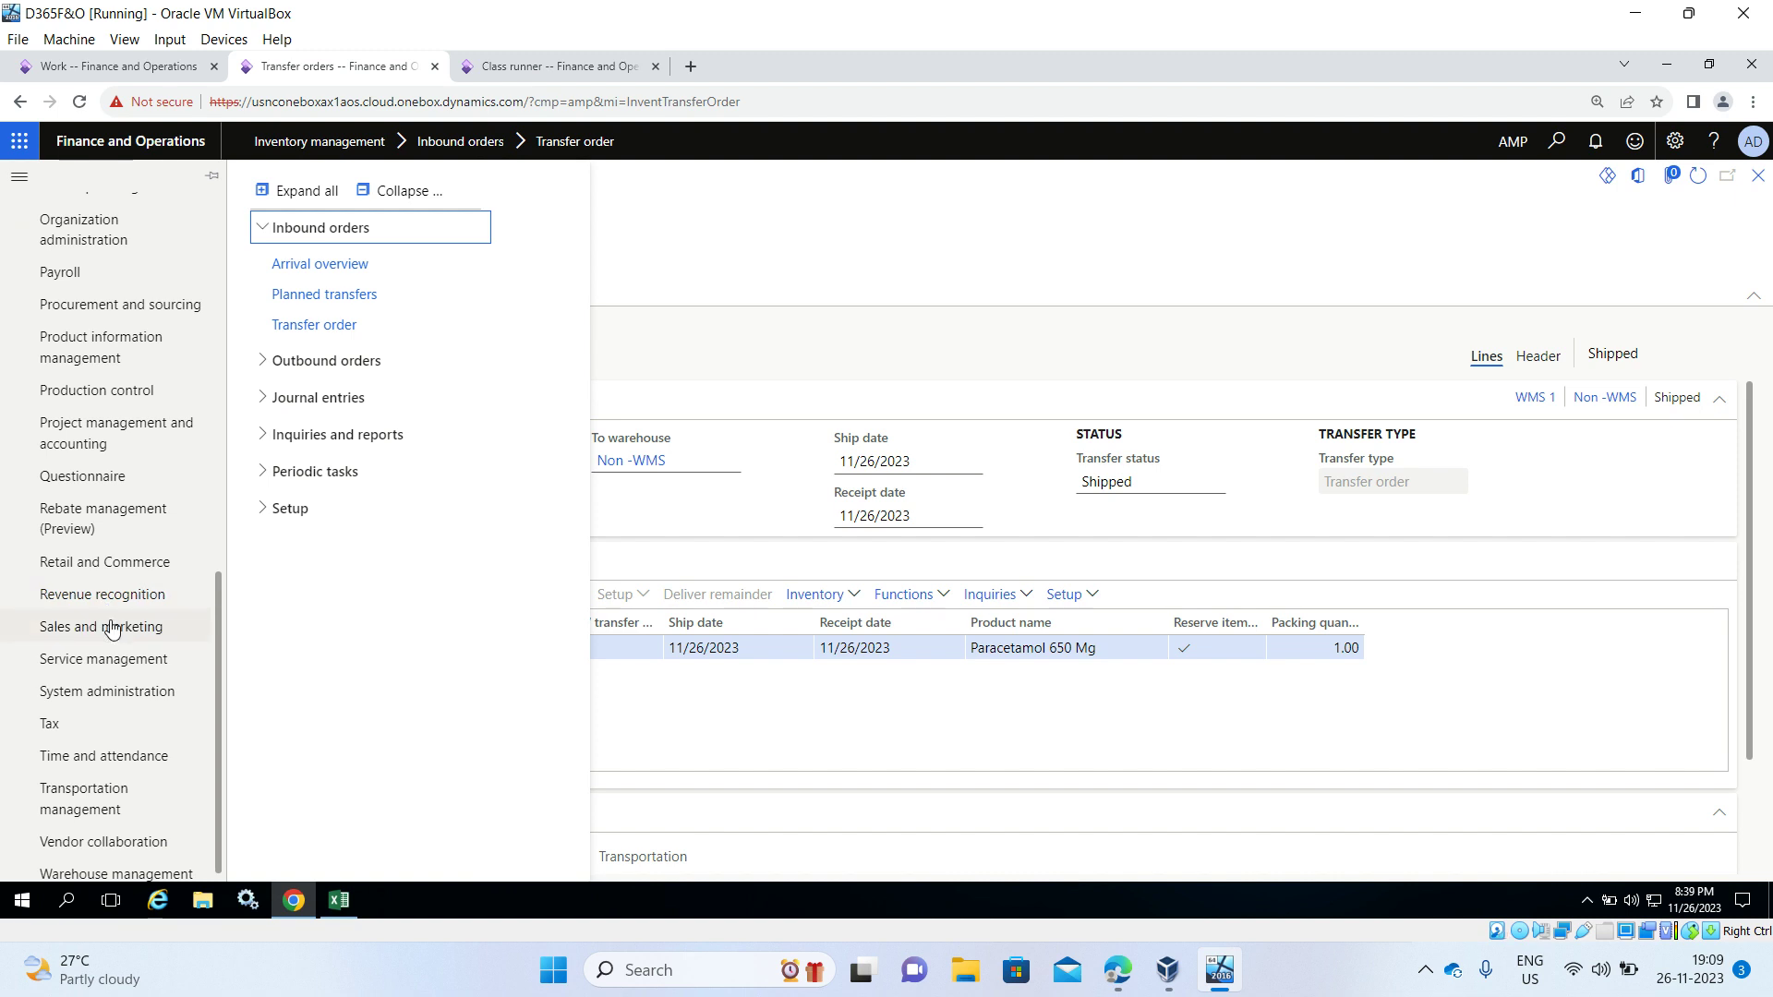
Step: Open the All sales orders list of the Sales and marketing module
{"action": "left_click", "coordinate": [111, 628]}
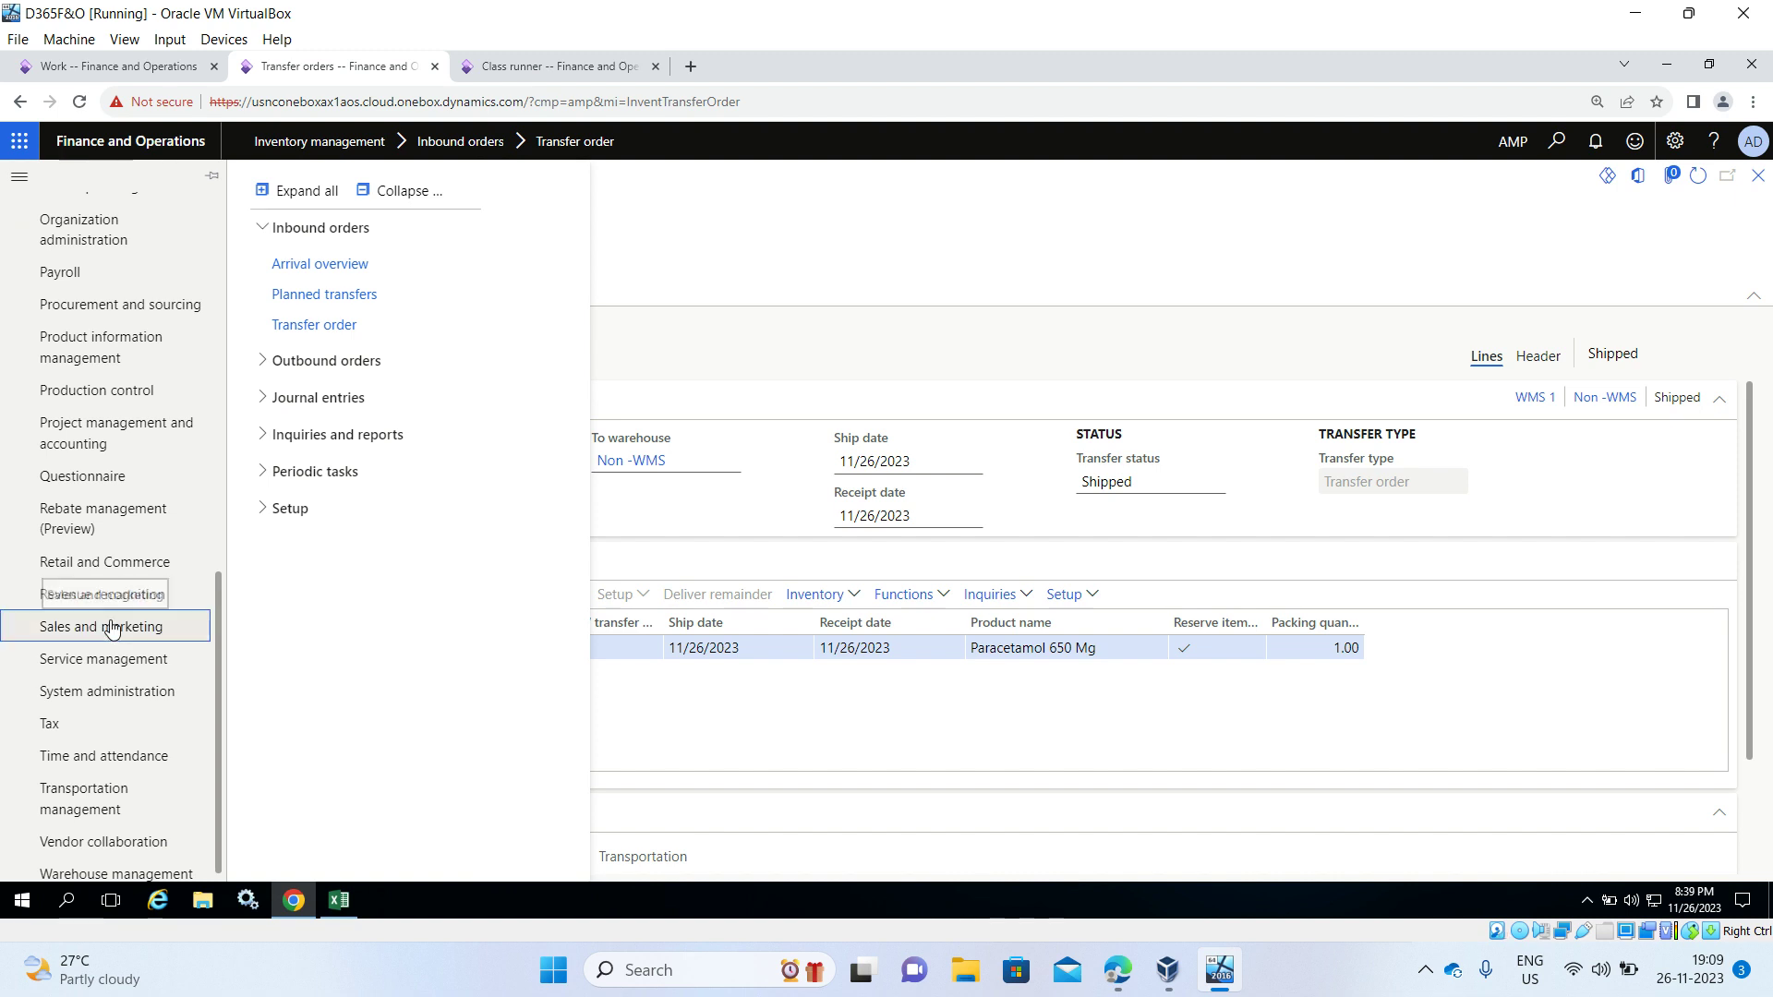
{"action": "left_click", "coordinate": [409, 194]}
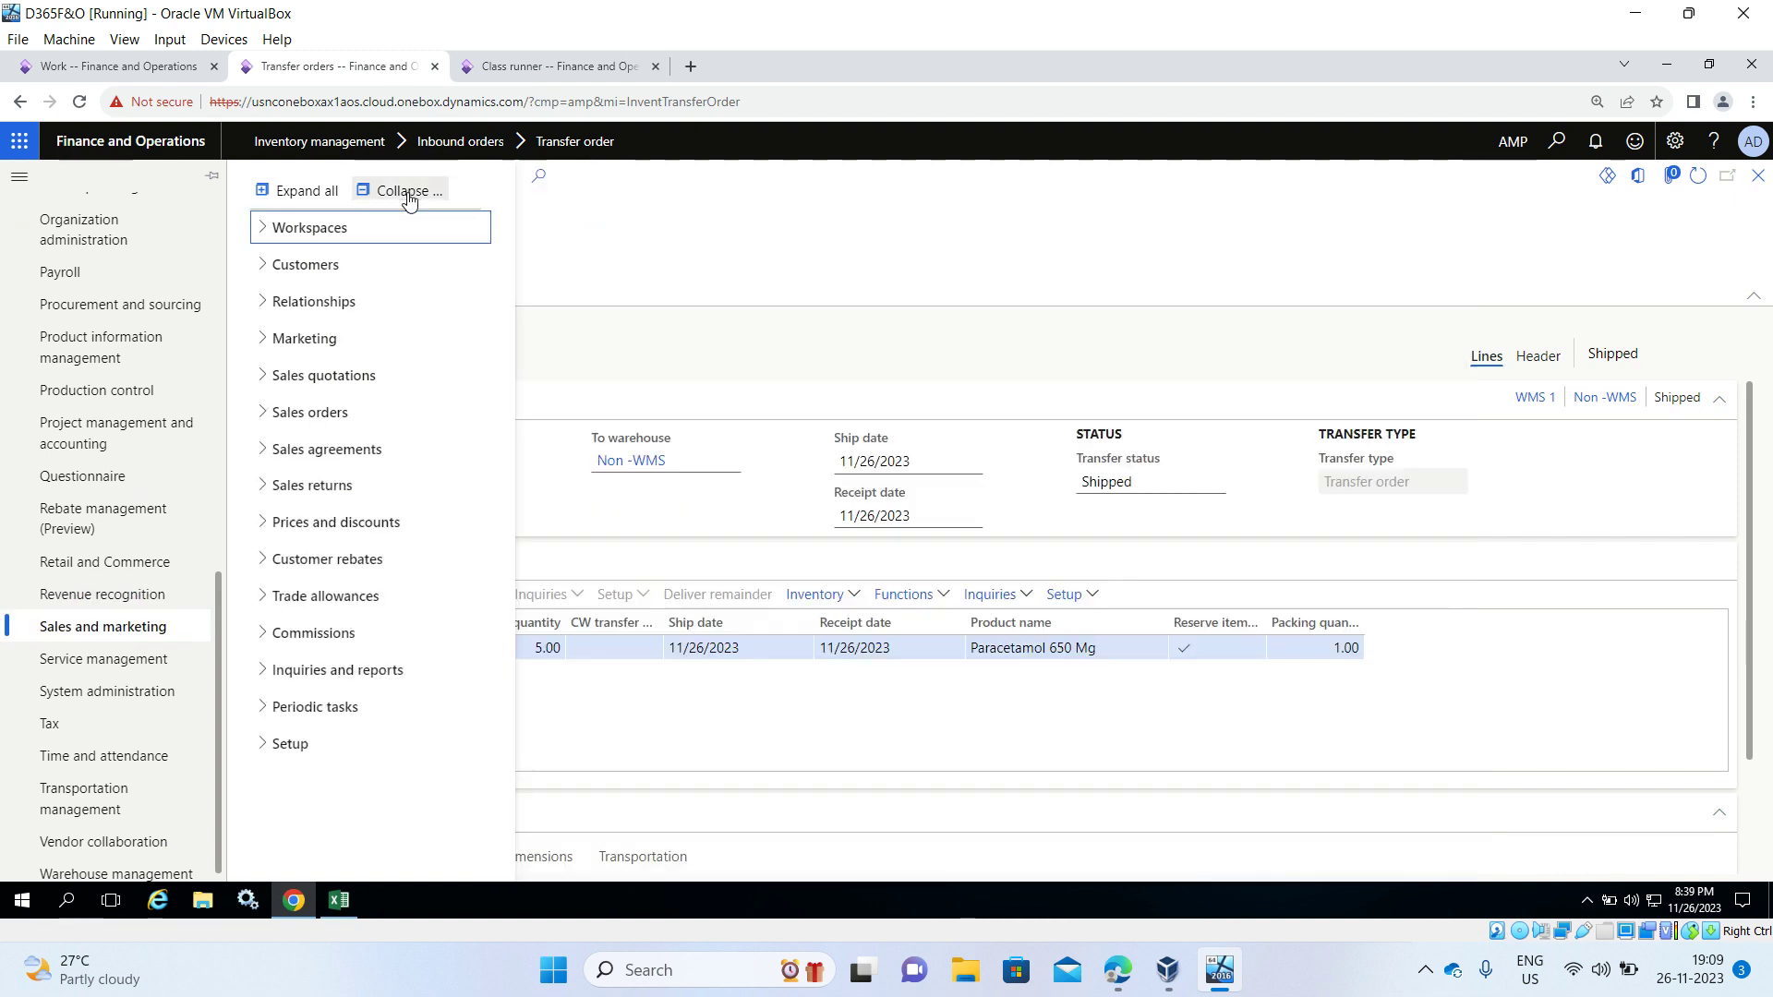
{"action": "left_click", "coordinate": [266, 413]}
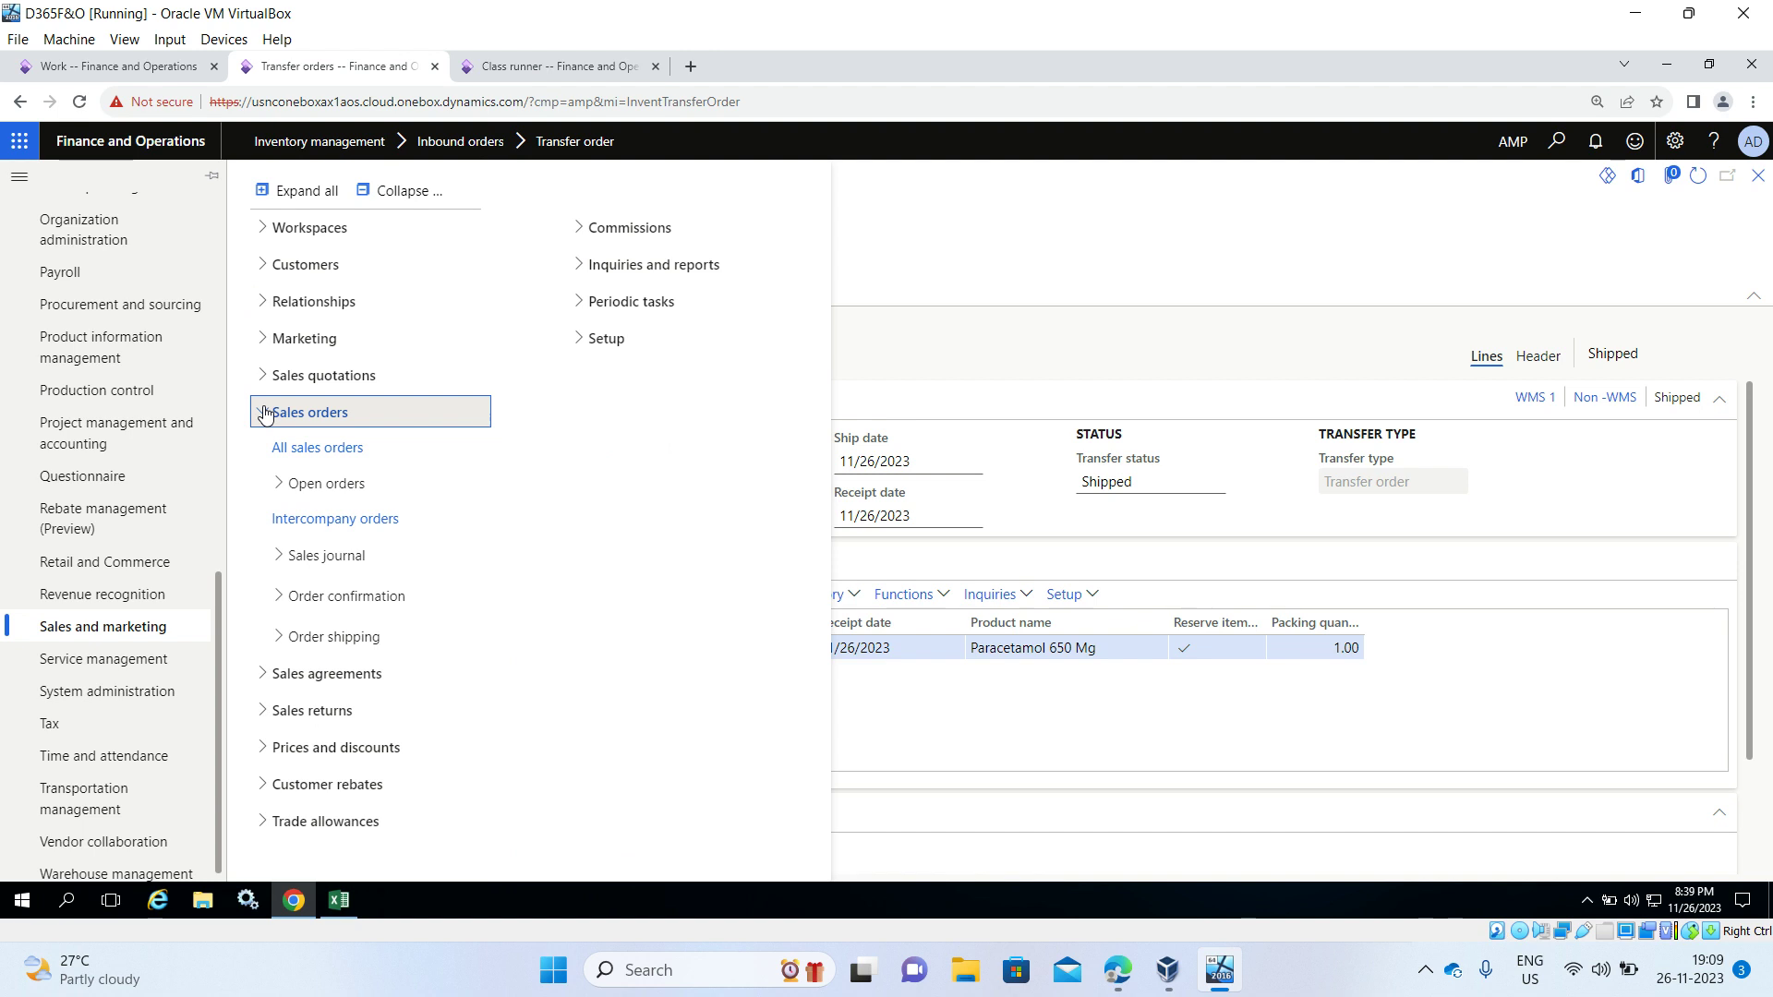
{"action": "left_click", "coordinate": [313, 448]}
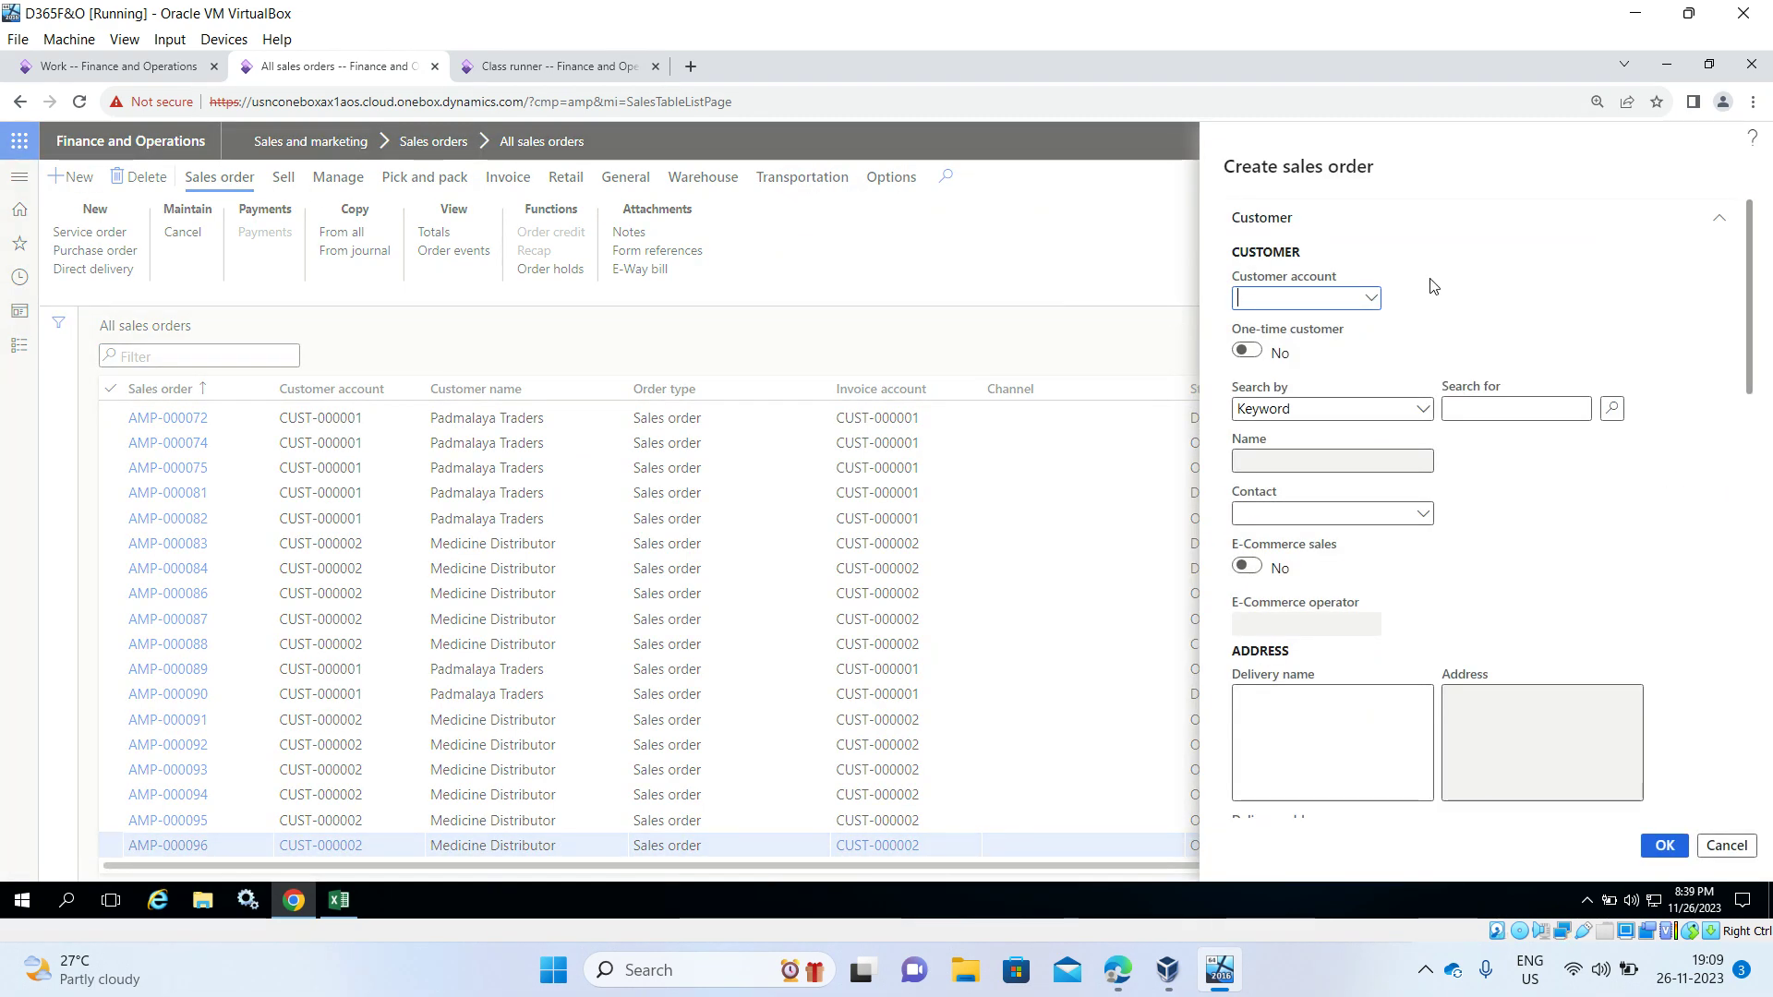
Step: Create a sales order for the customer Medicine Distributor with warehouse WMS 1
{"action": "left_click", "coordinate": [1371, 298]}
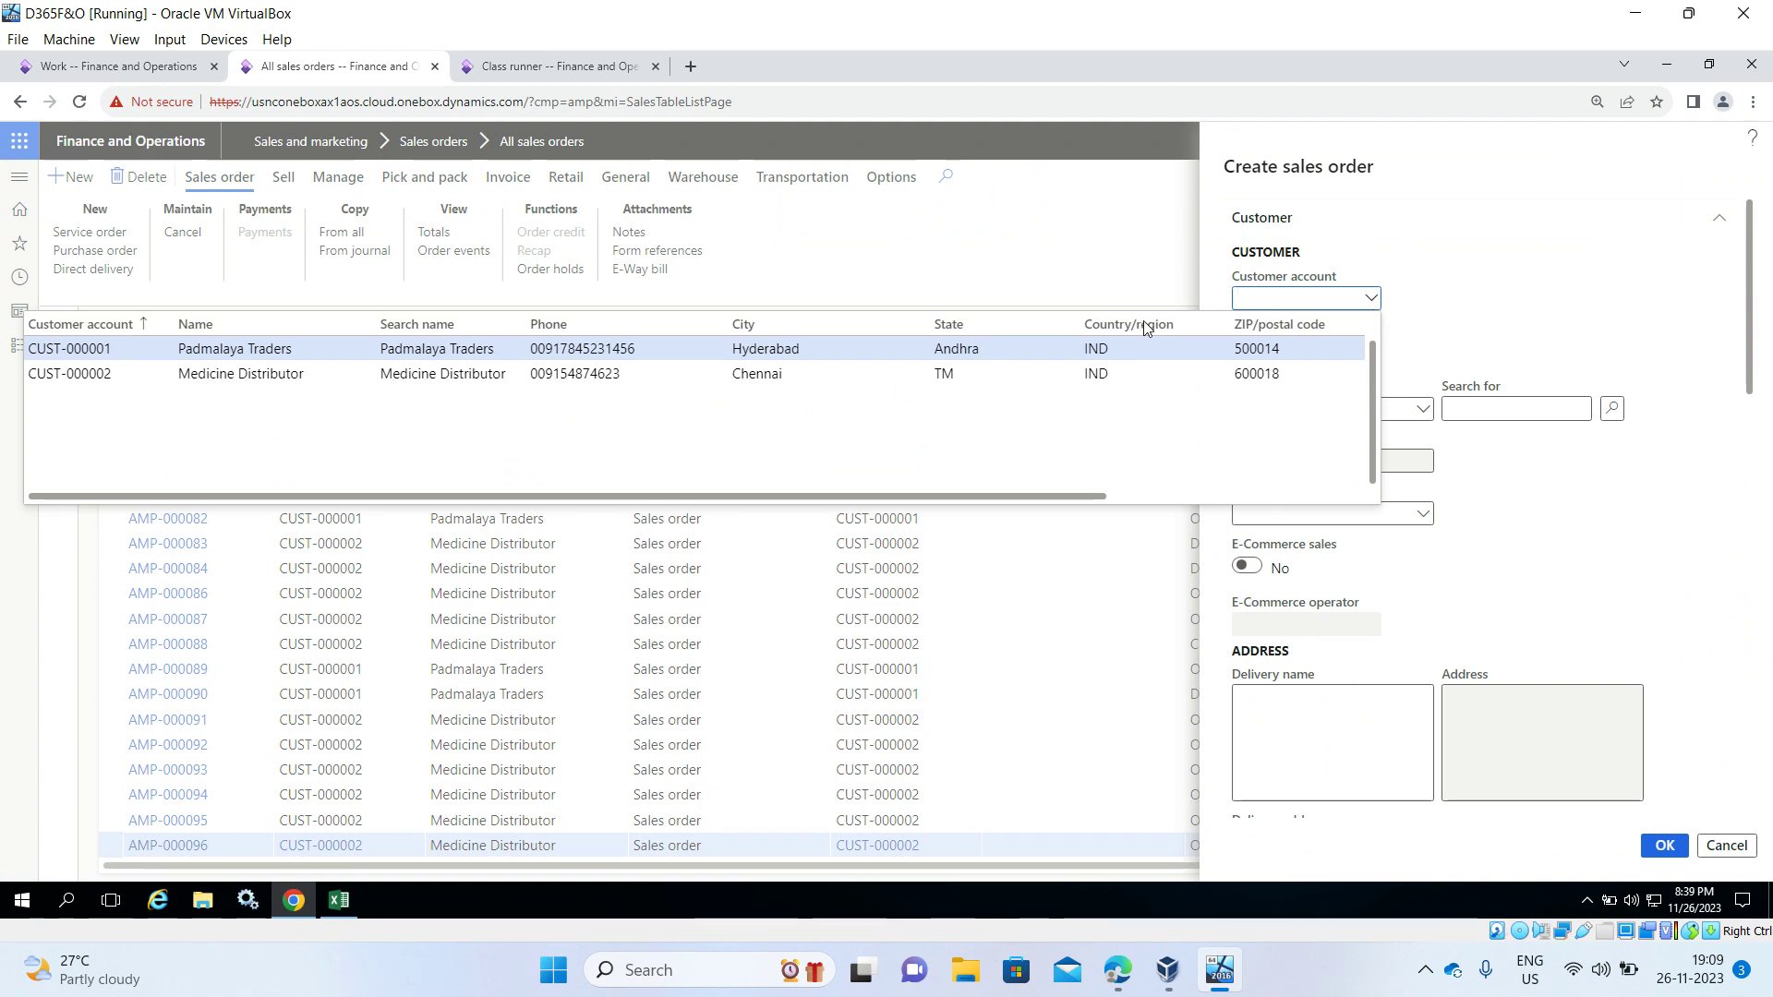
{"action": "left_click", "coordinate": [989, 370]}
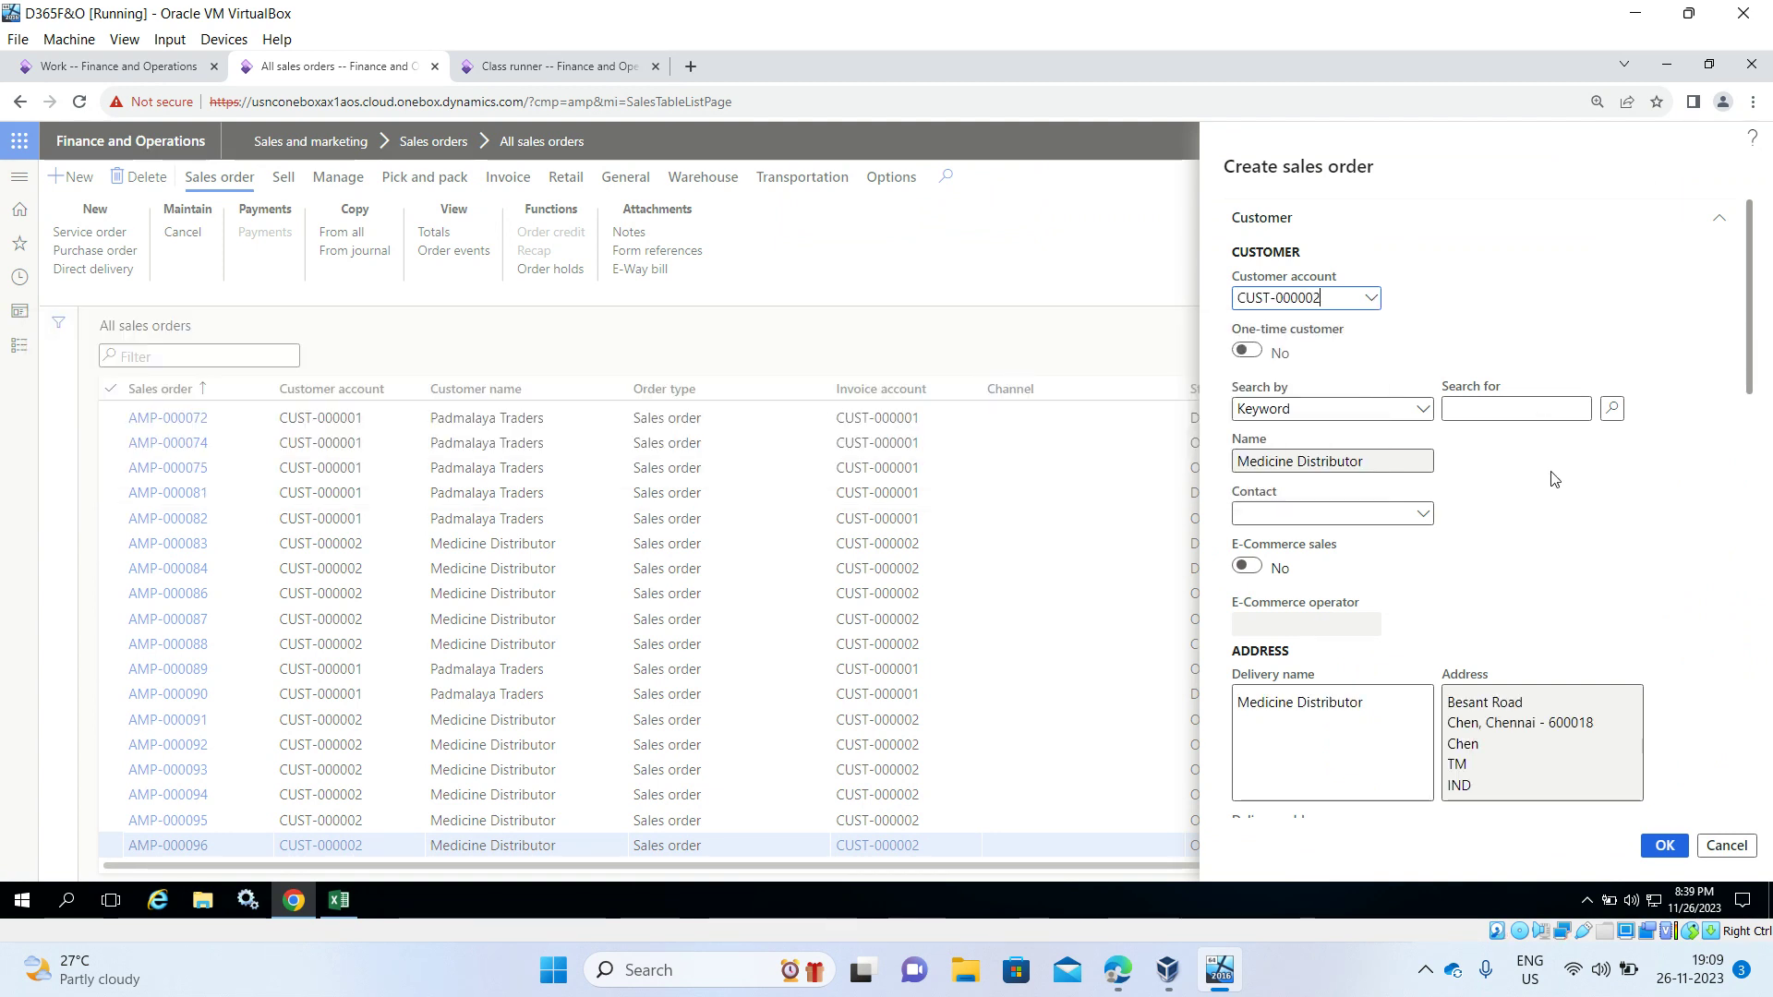
{"action": "scroll", "coordinate": [1555, 479], "scroll_direction": "down", "scroll_amount": 5}
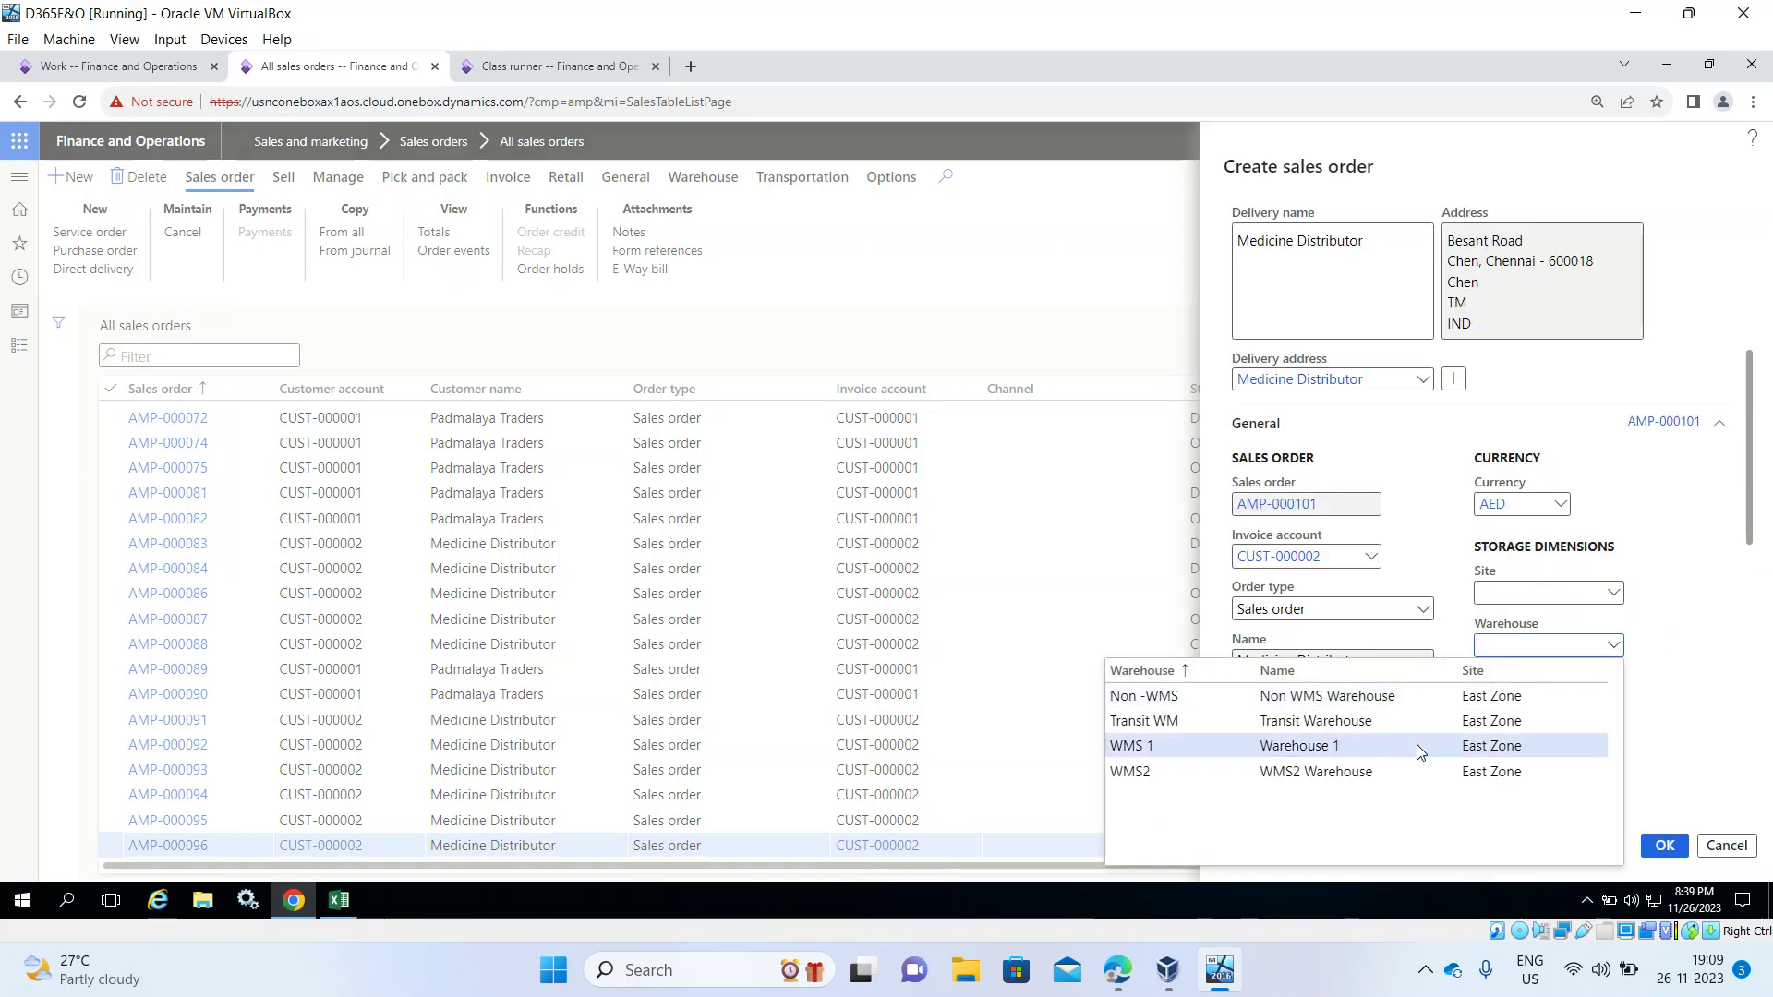
{"action": "left_click", "coordinate": [1418, 745]}
{"action": "left_click", "coordinate": [1660, 846]}
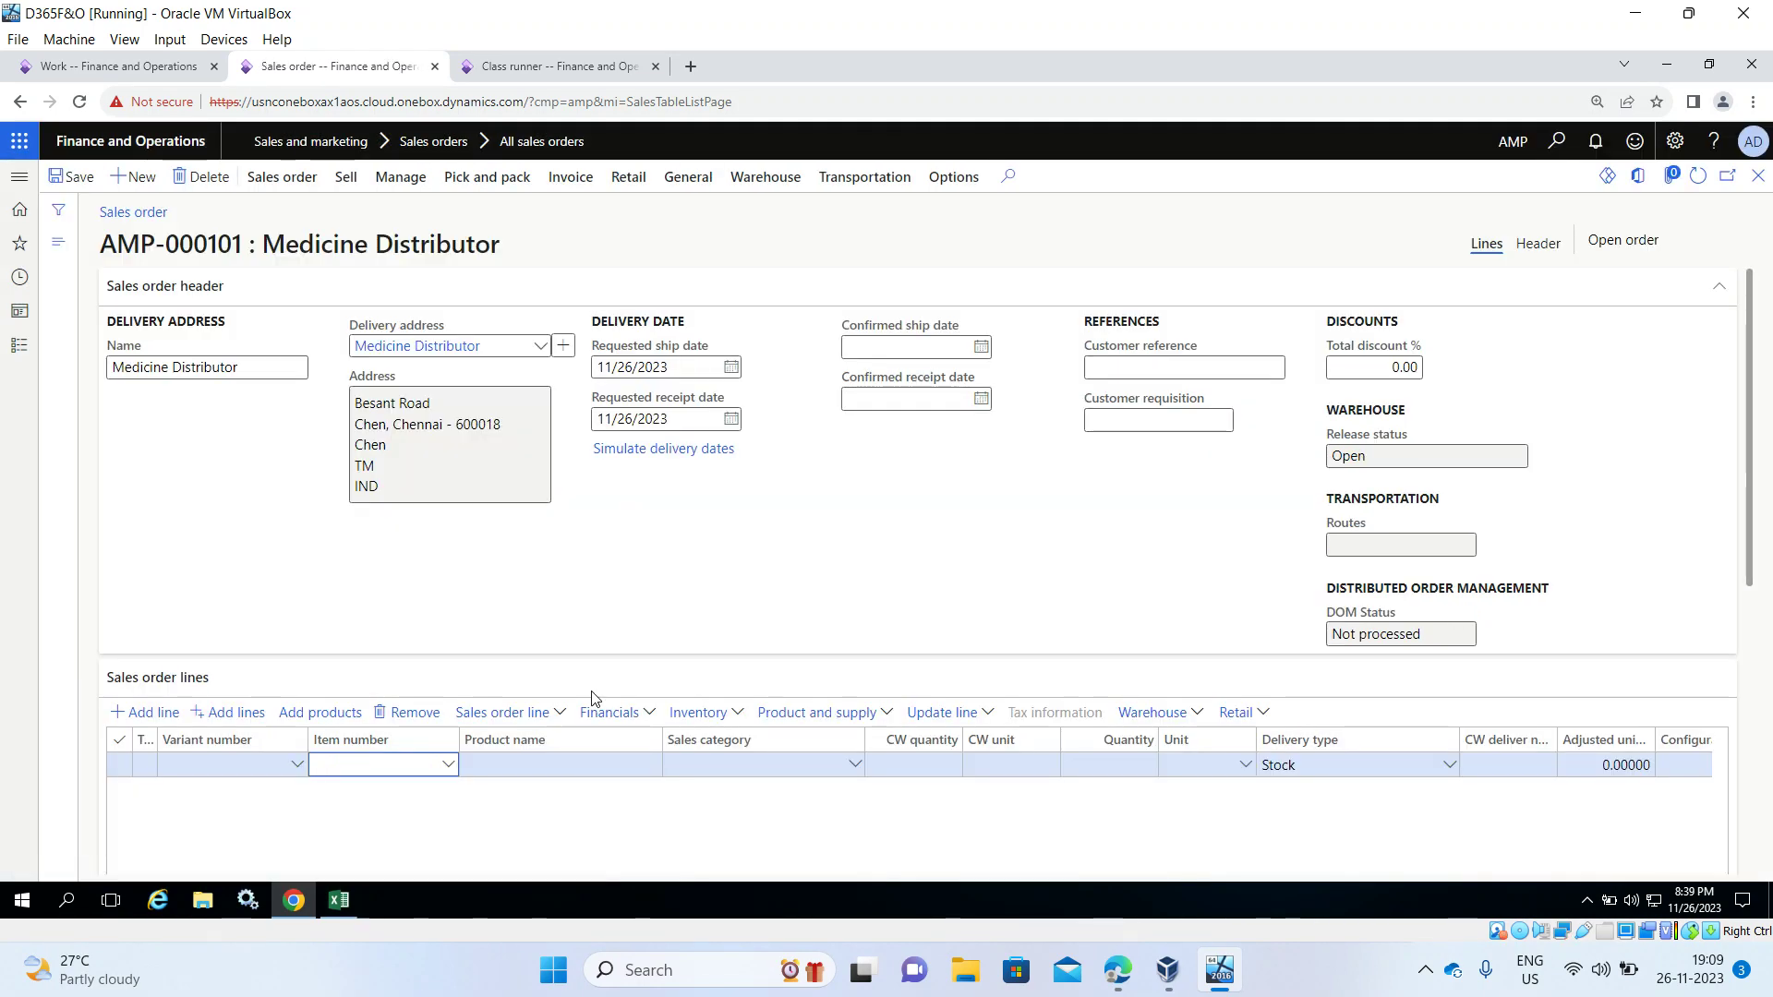
Step: Fill the sales order line with item AMP-000001, Paracetamol 650 Mg, in a quantity of 10
{"action": "left_click", "coordinate": [449, 766]}
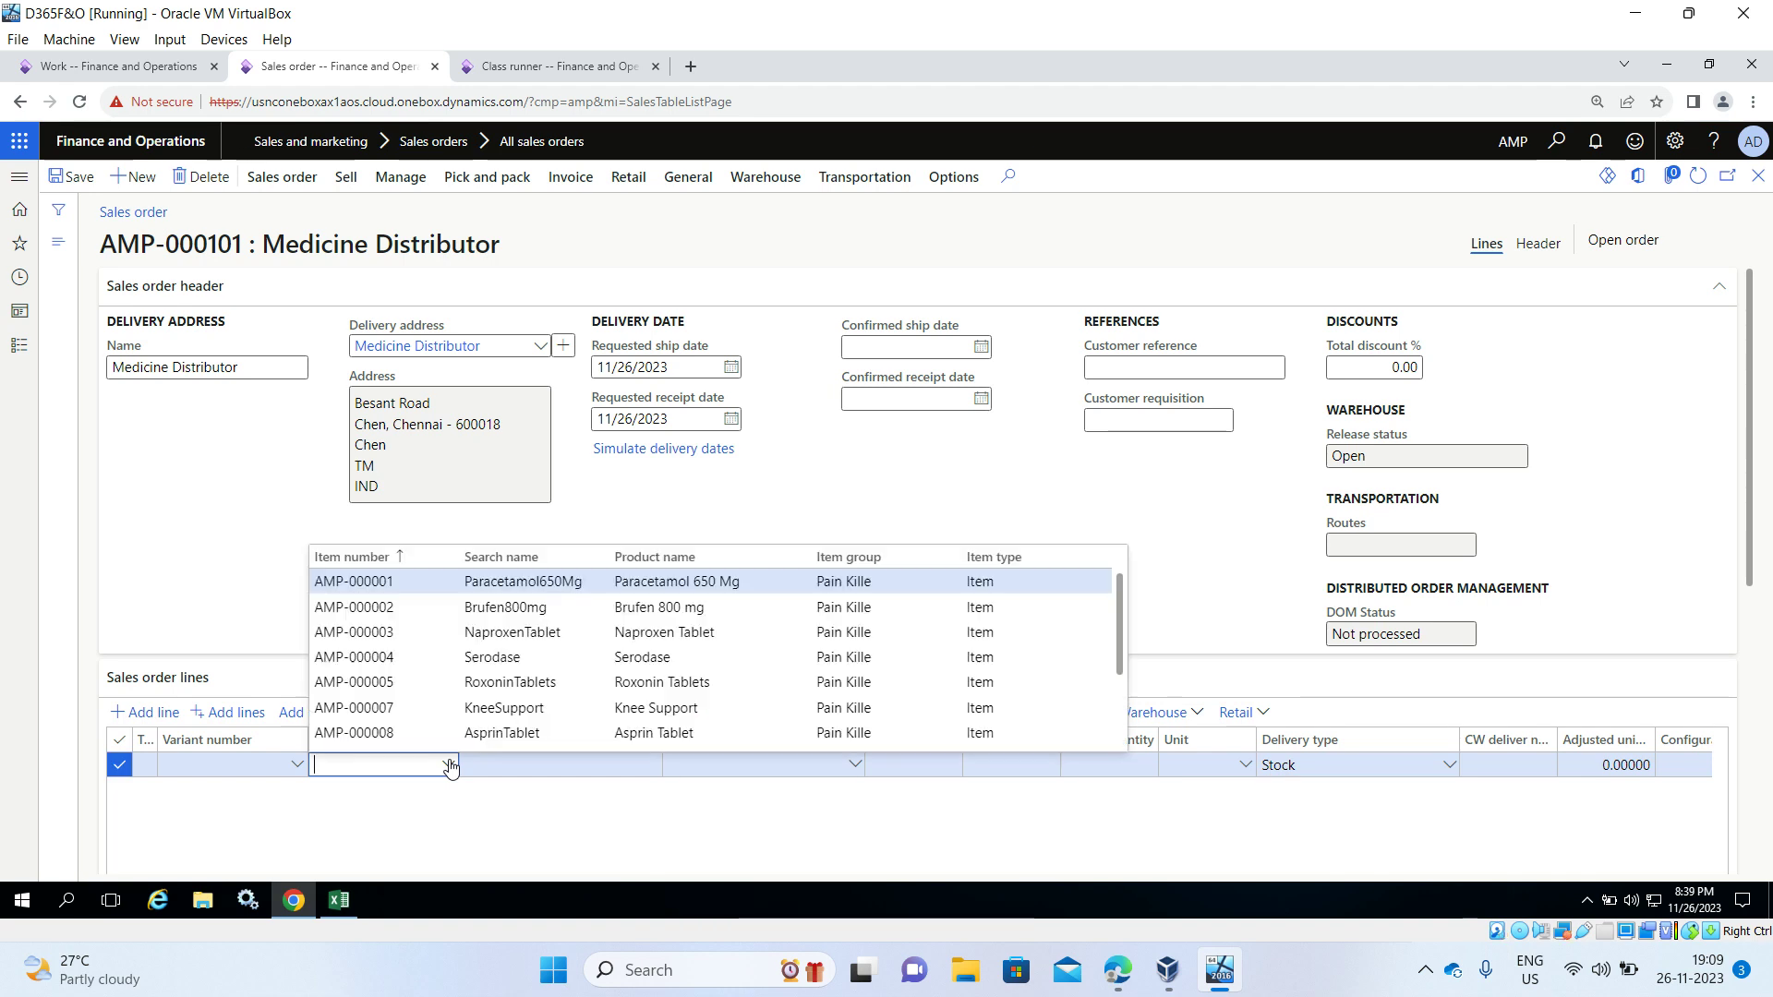
{"action": "left_click", "coordinate": [489, 583]}
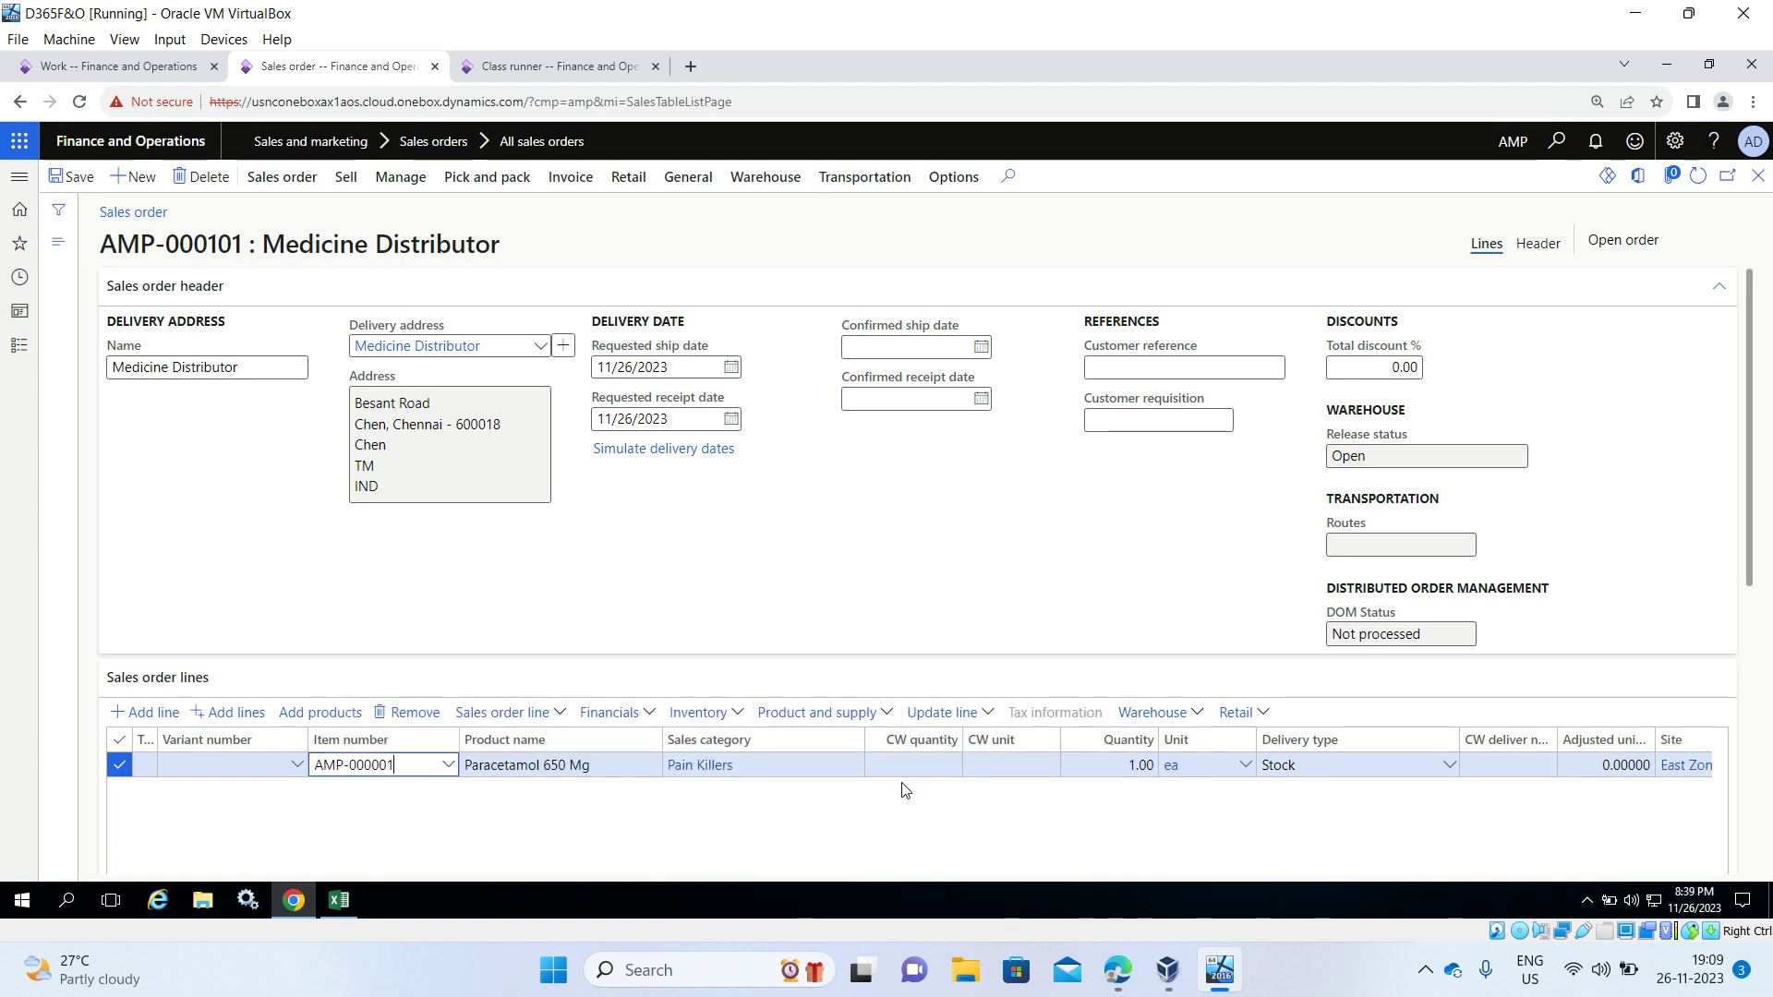
{"action": "left_click", "coordinate": [1151, 769]}
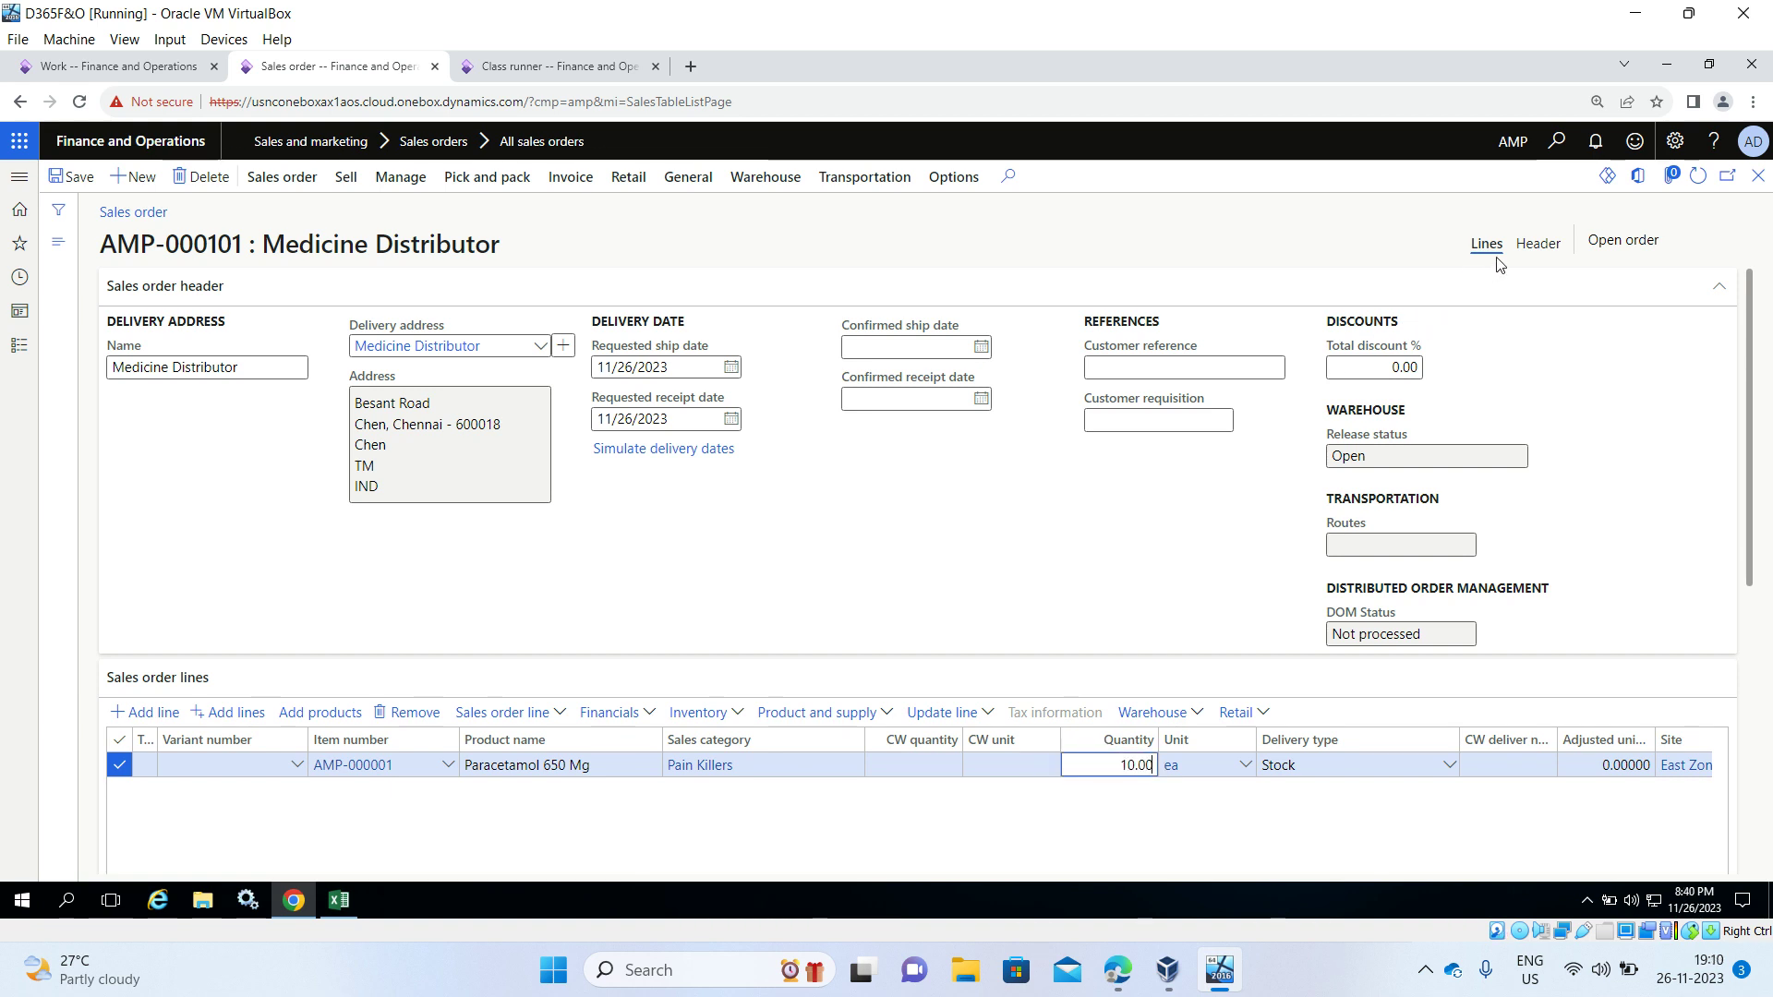
Step: Check the order's header details, then release the Paracetamol 650 Mg sales order to the warehouse and dismiss the notifications
{"action": "left_click", "coordinate": [1533, 250]}
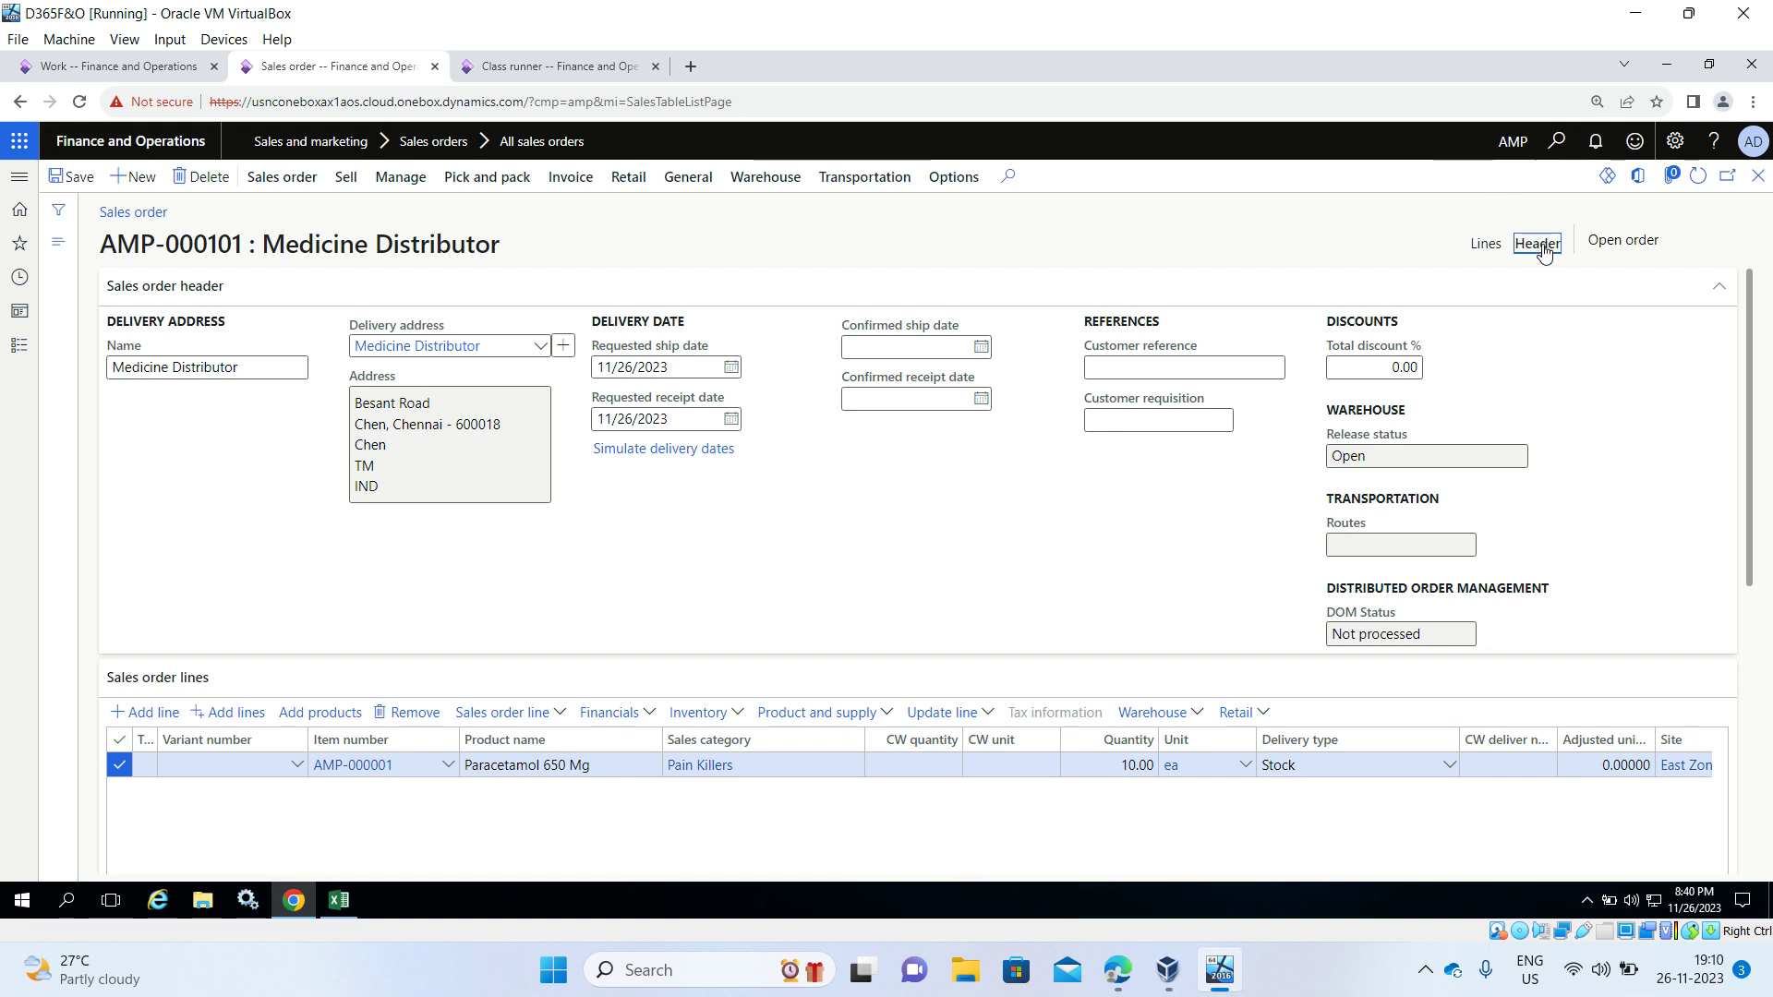
{"action": "scroll", "coordinate": [1153, 480], "scroll_direction": "down", "scroll_amount": 2}
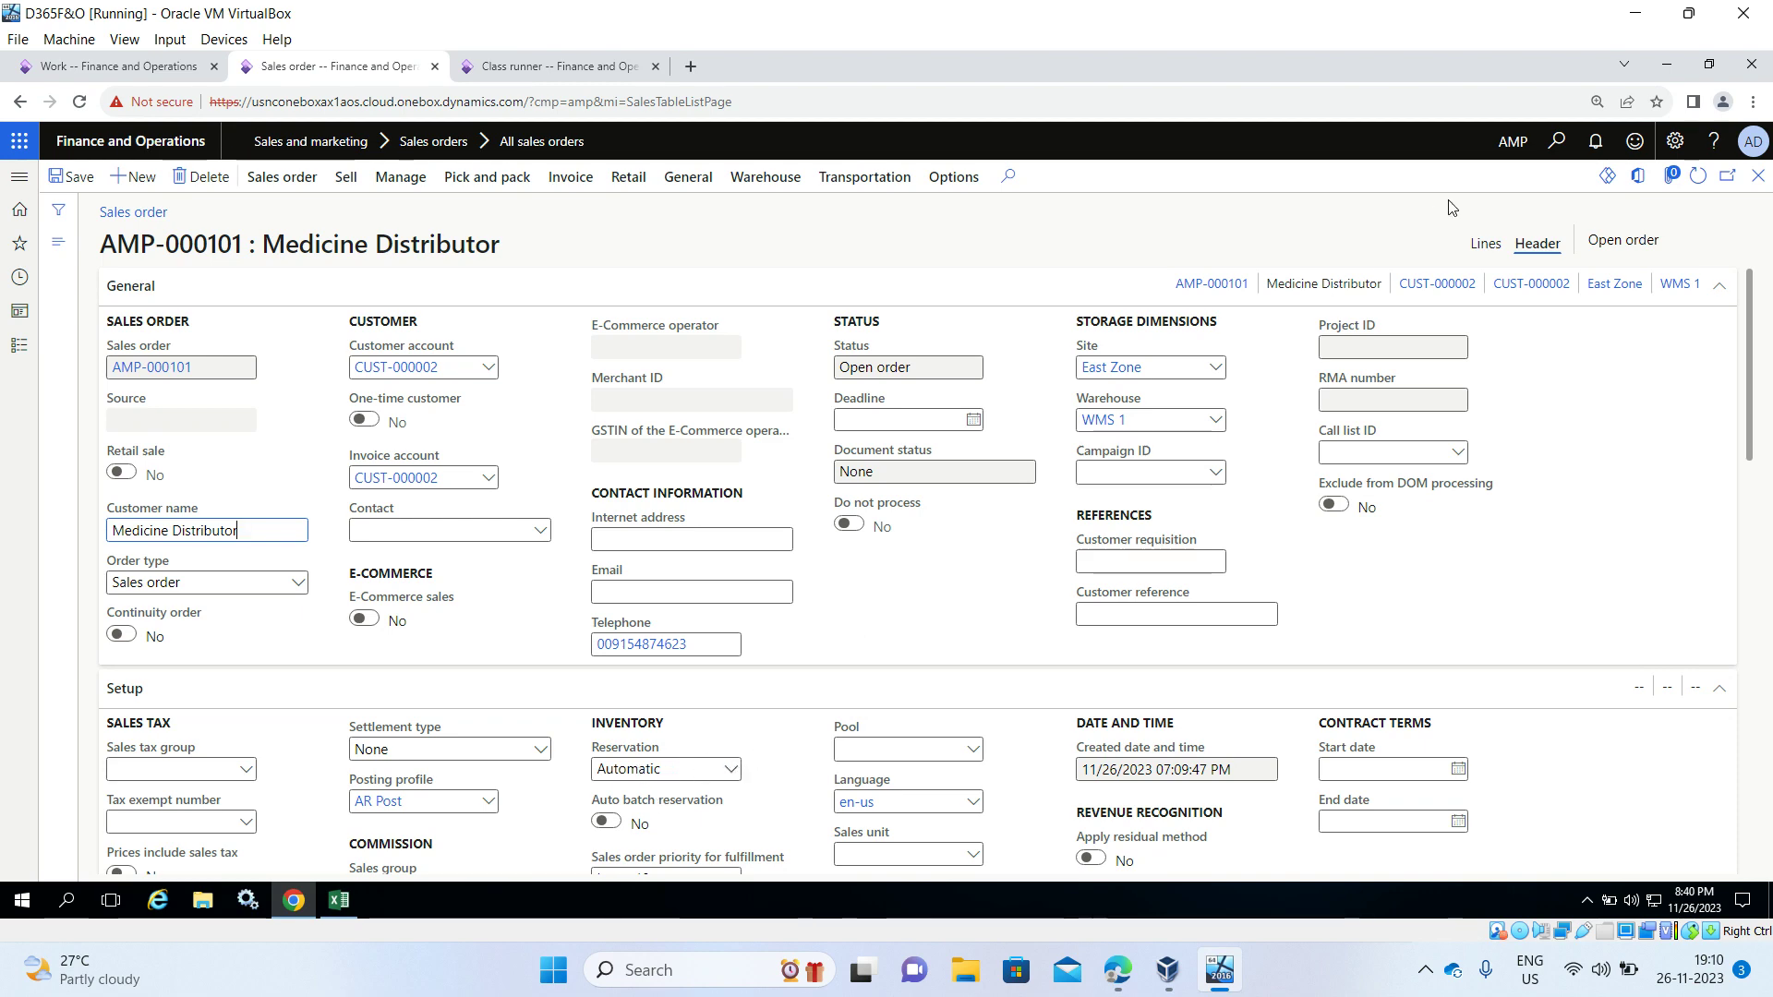
{"action": "left_click", "coordinate": [1481, 245]}
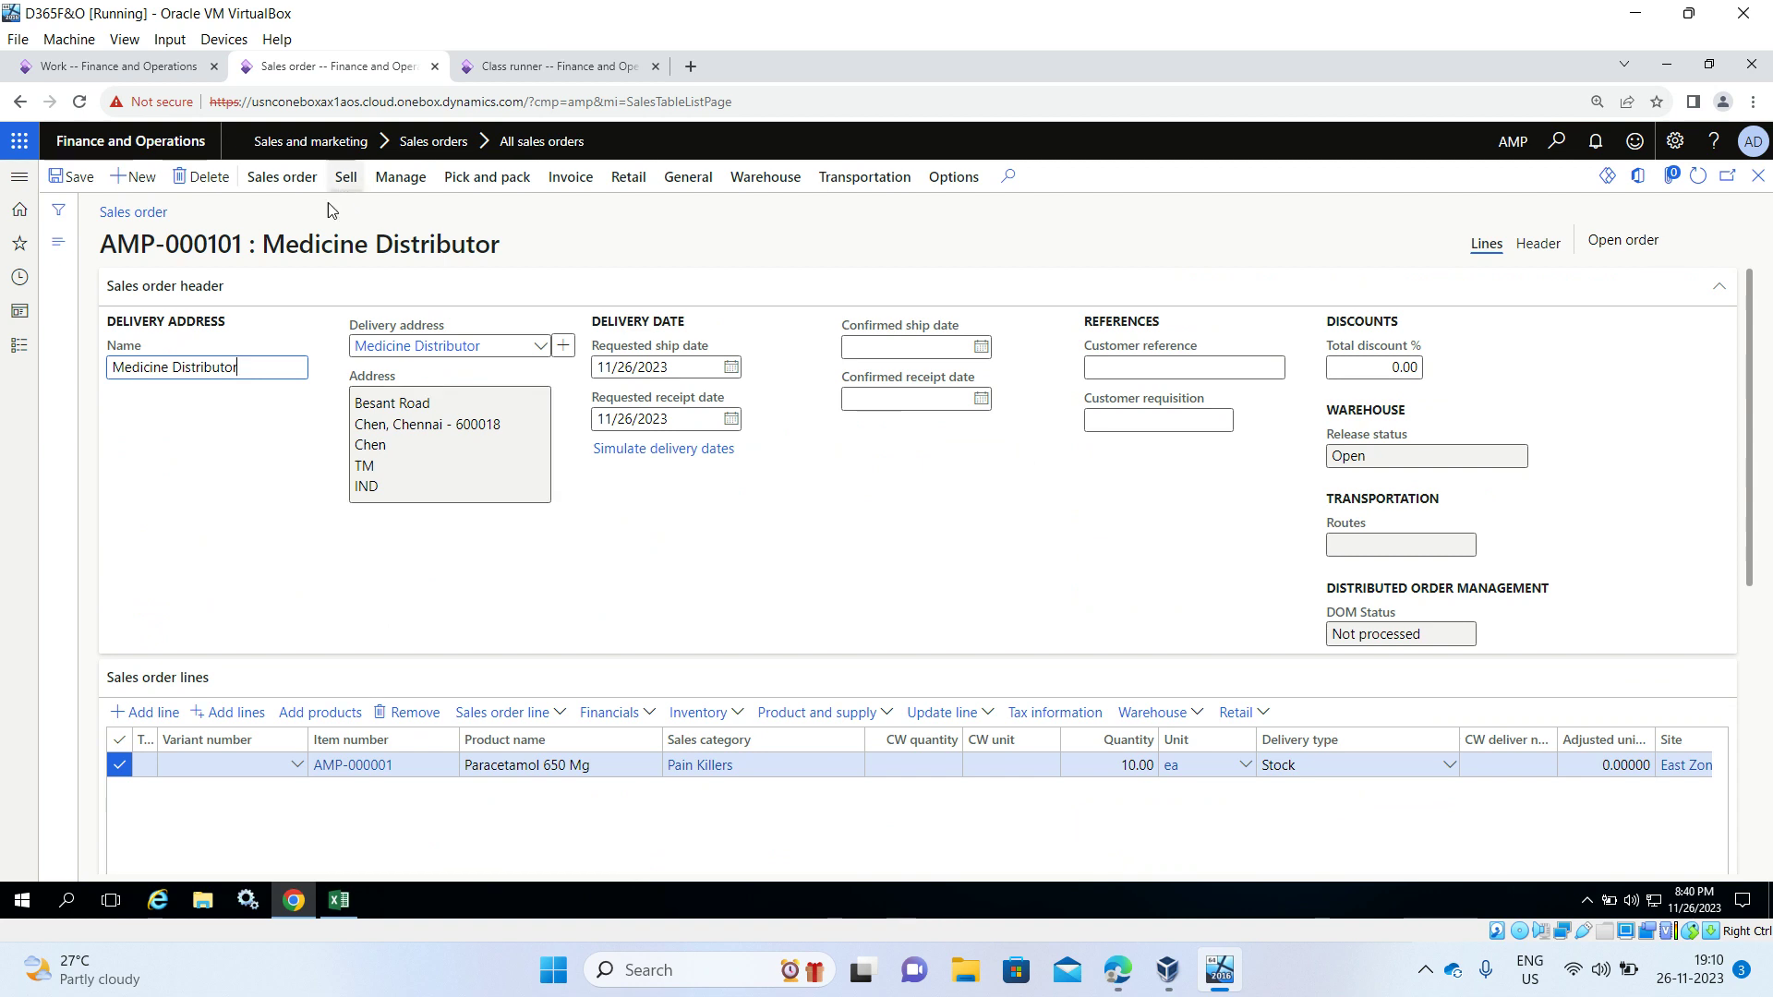
{"action": "left_click", "coordinate": [749, 193]}
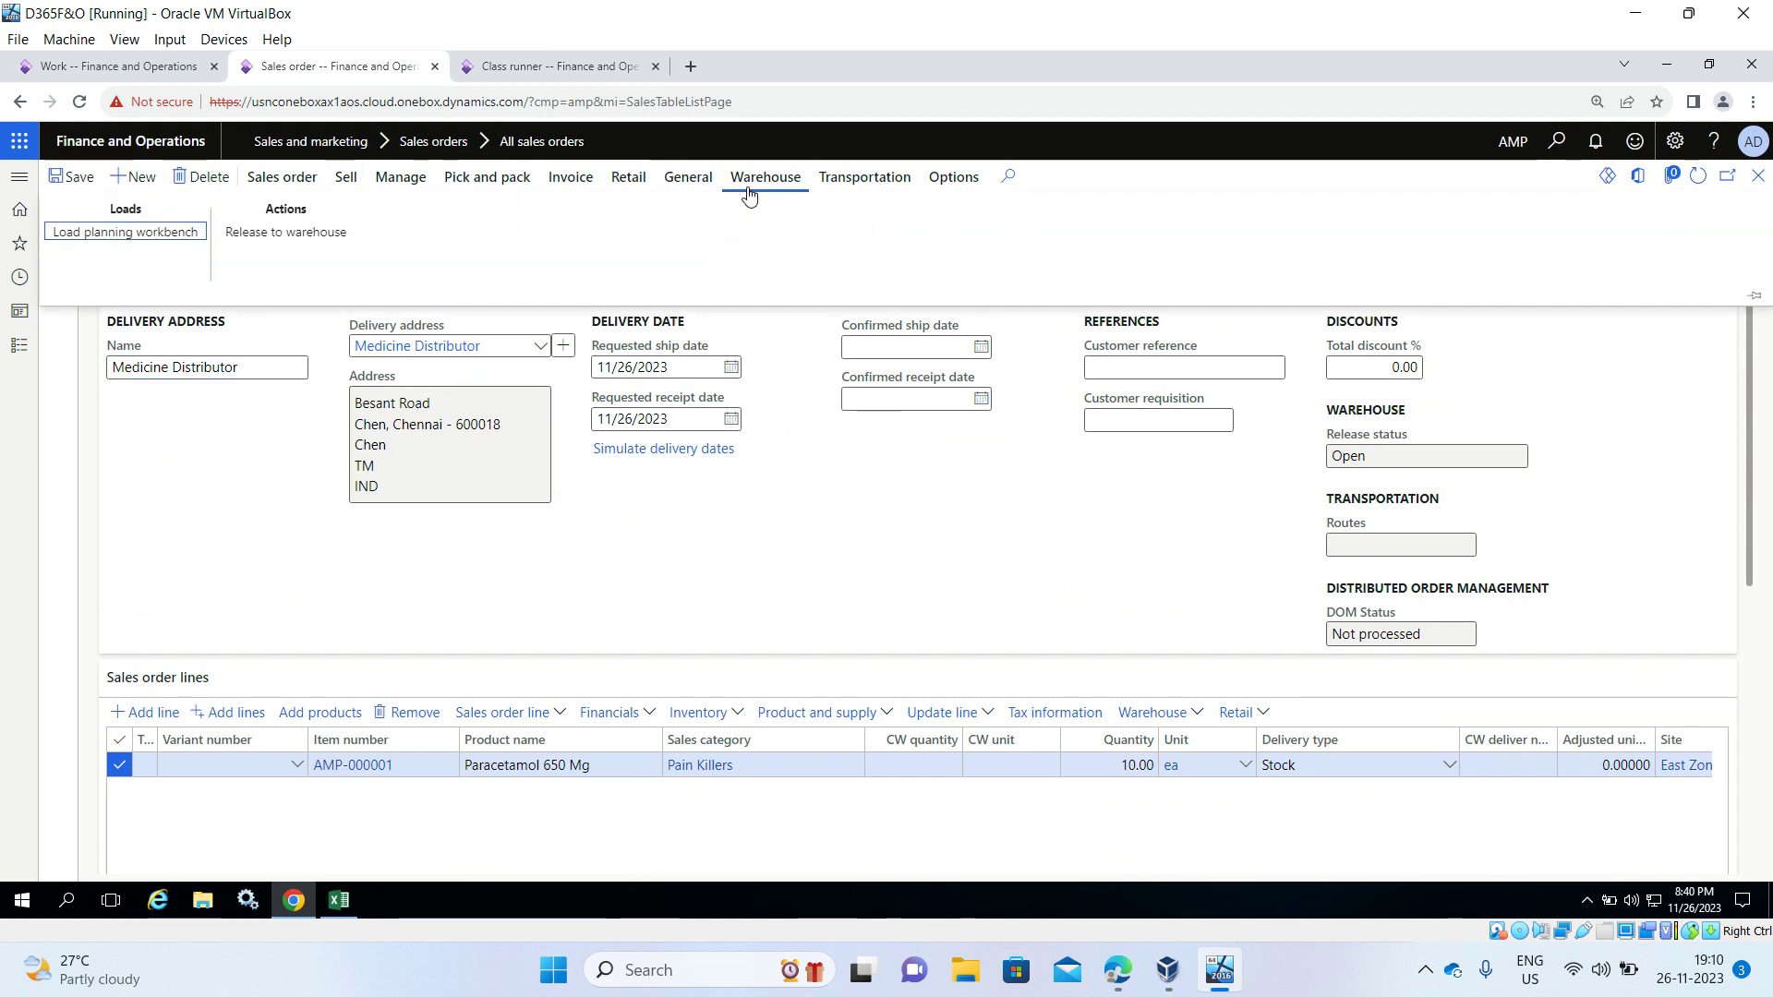
{"action": "left_click", "coordinate": [273, 233]}
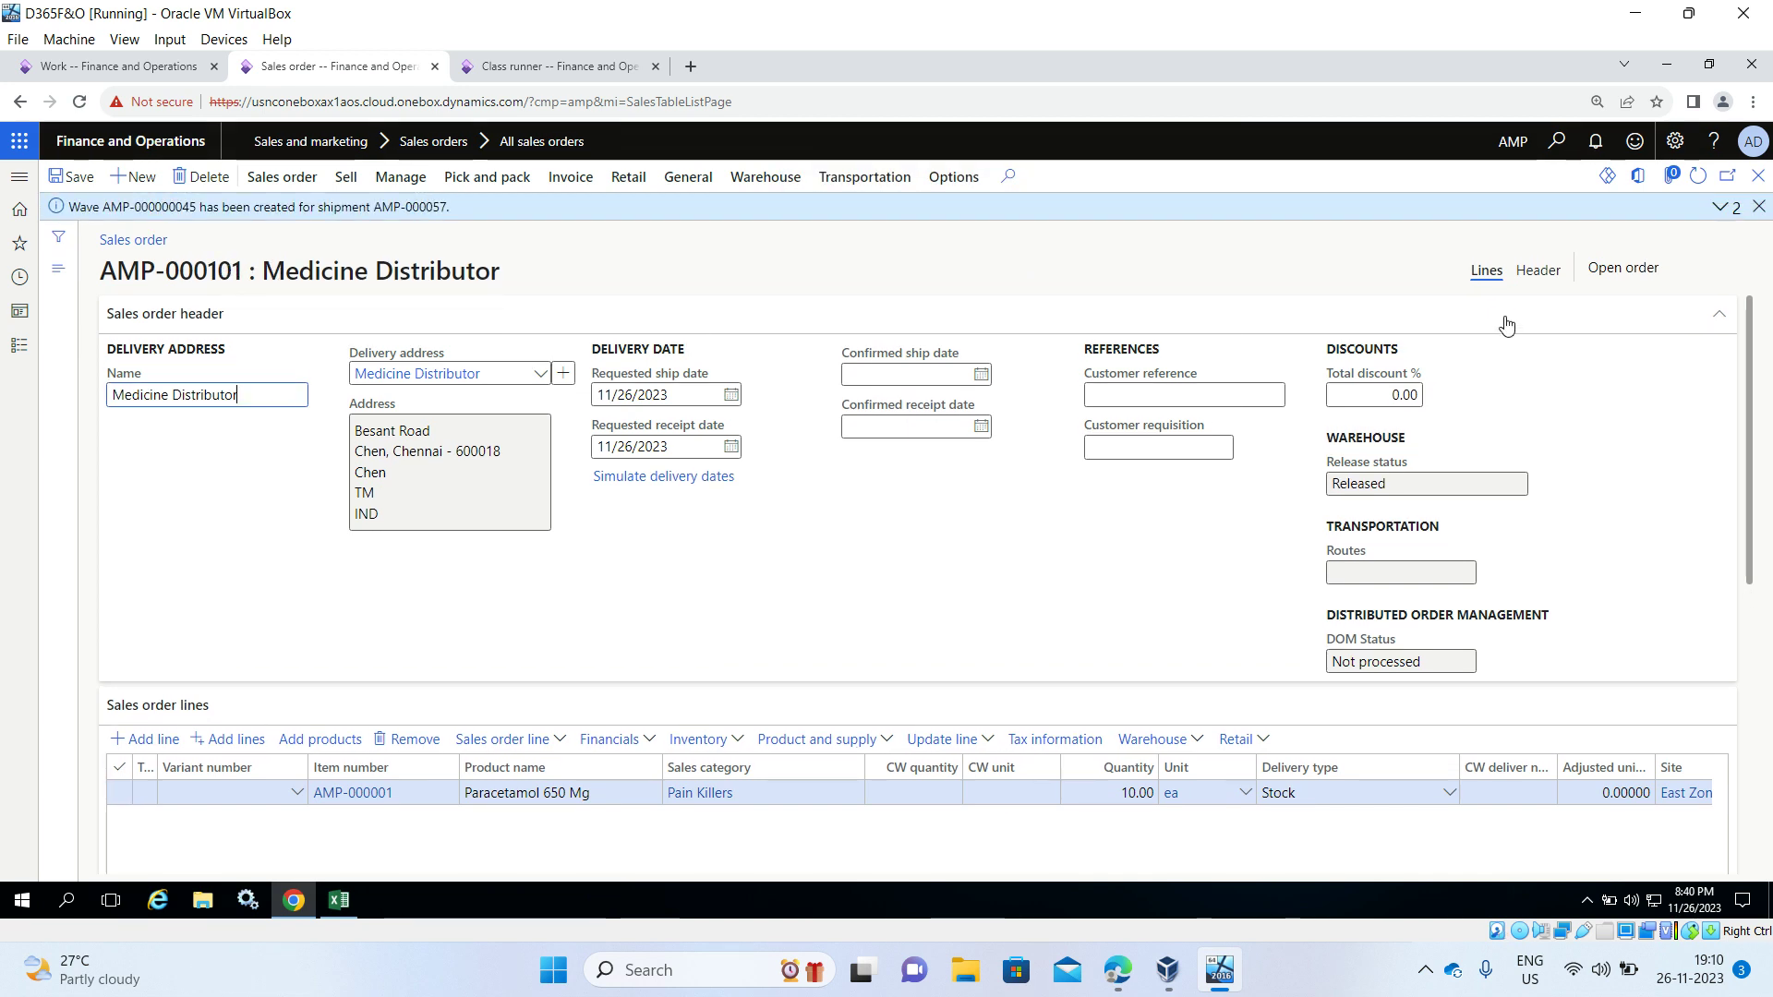
{"action": "left_click", "coordinate": [1718, 208]}
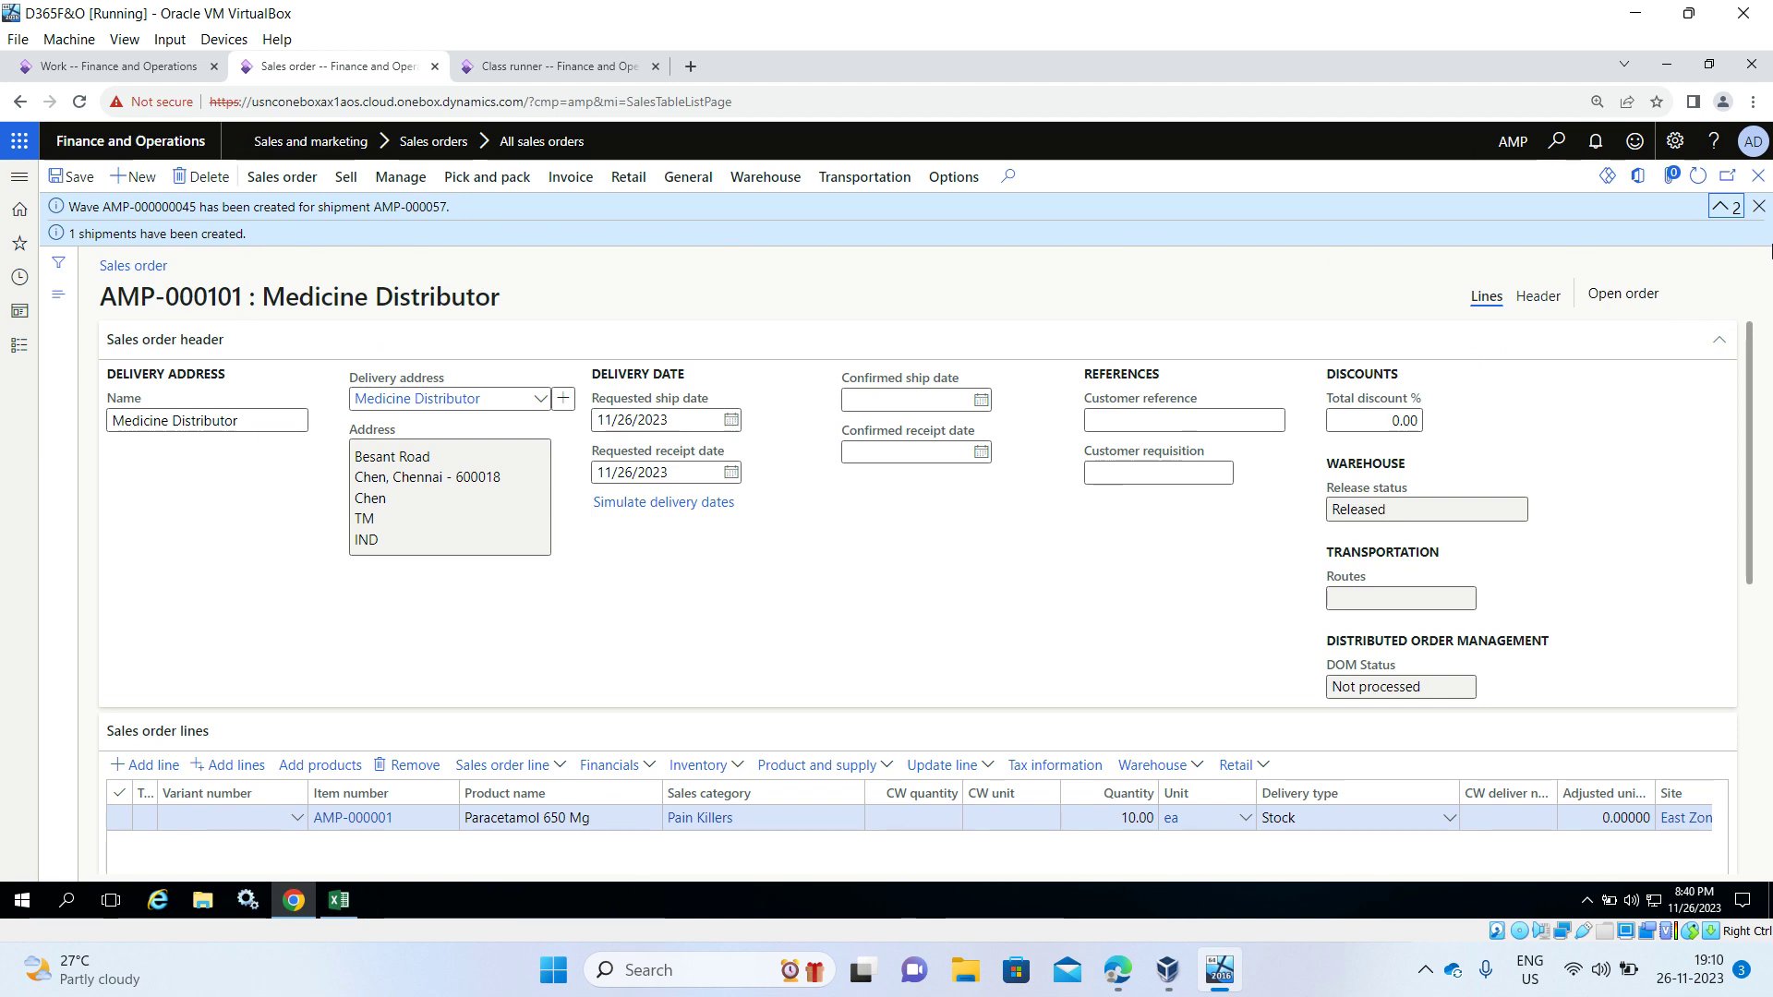
{"action": "left_click", "coordinate": [1757, 208]}
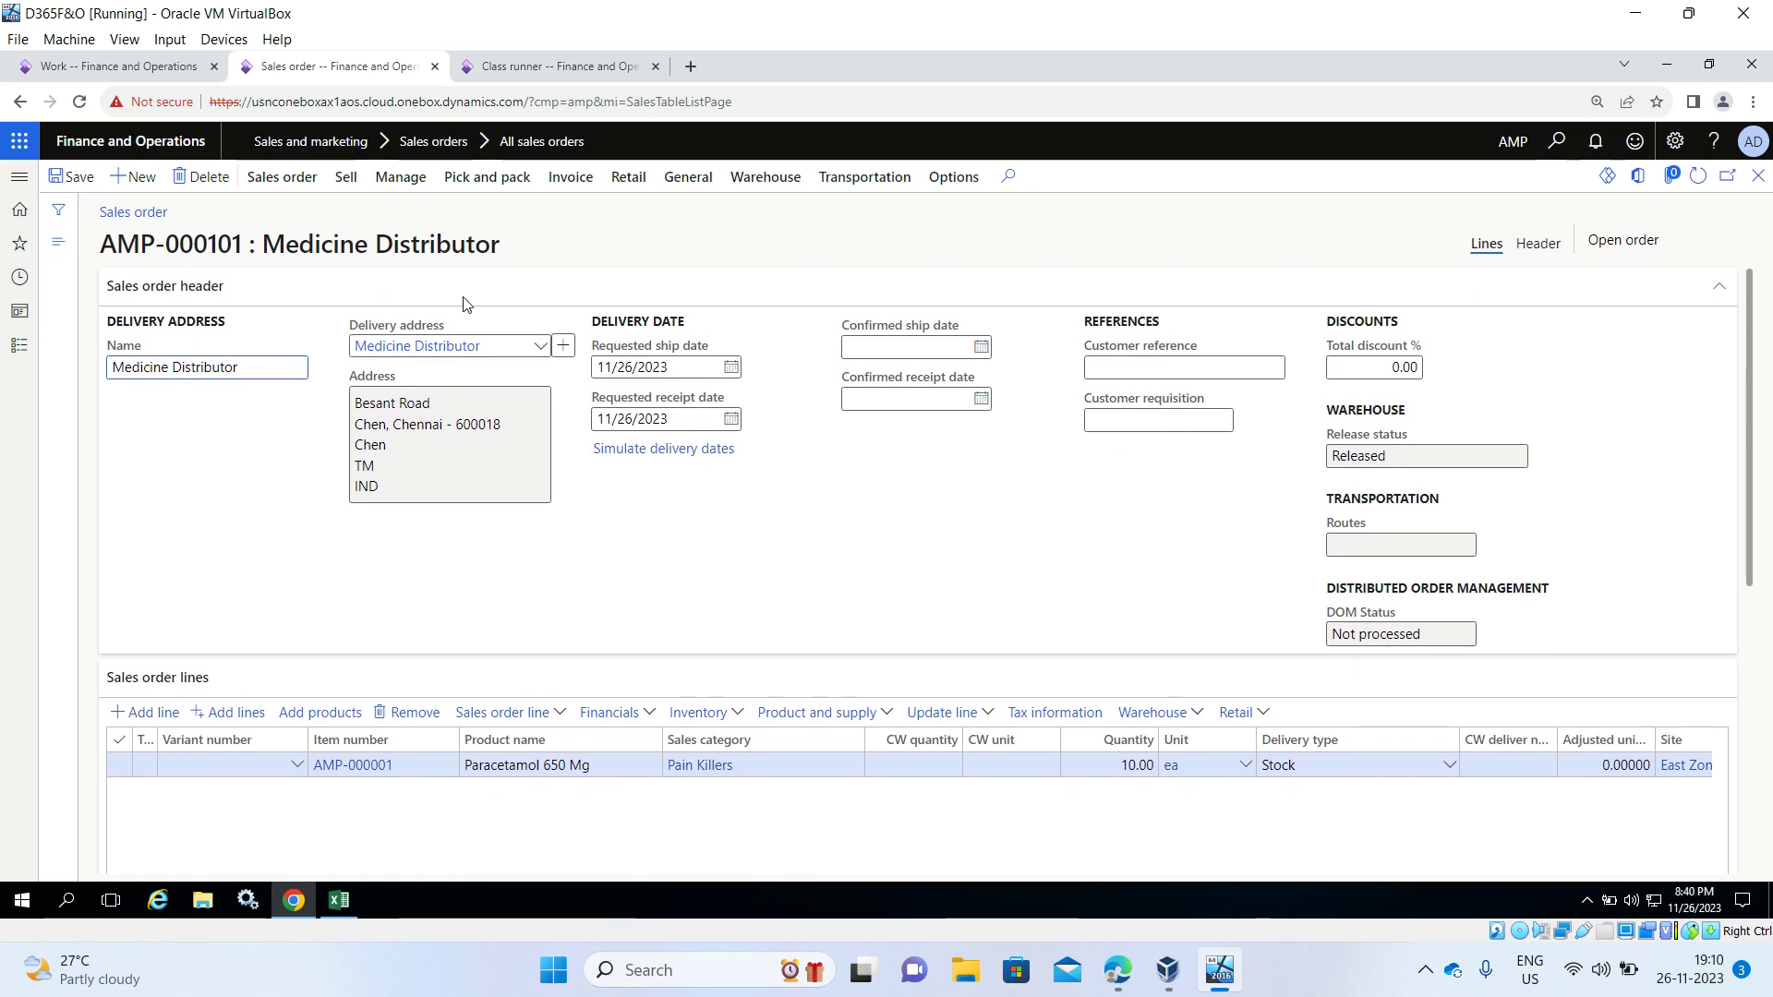
Step: Create a second sales order for Medicine Distributor, again with warehouse WMS 1
{"action": "left_click", "coordinate": [143, 181]}
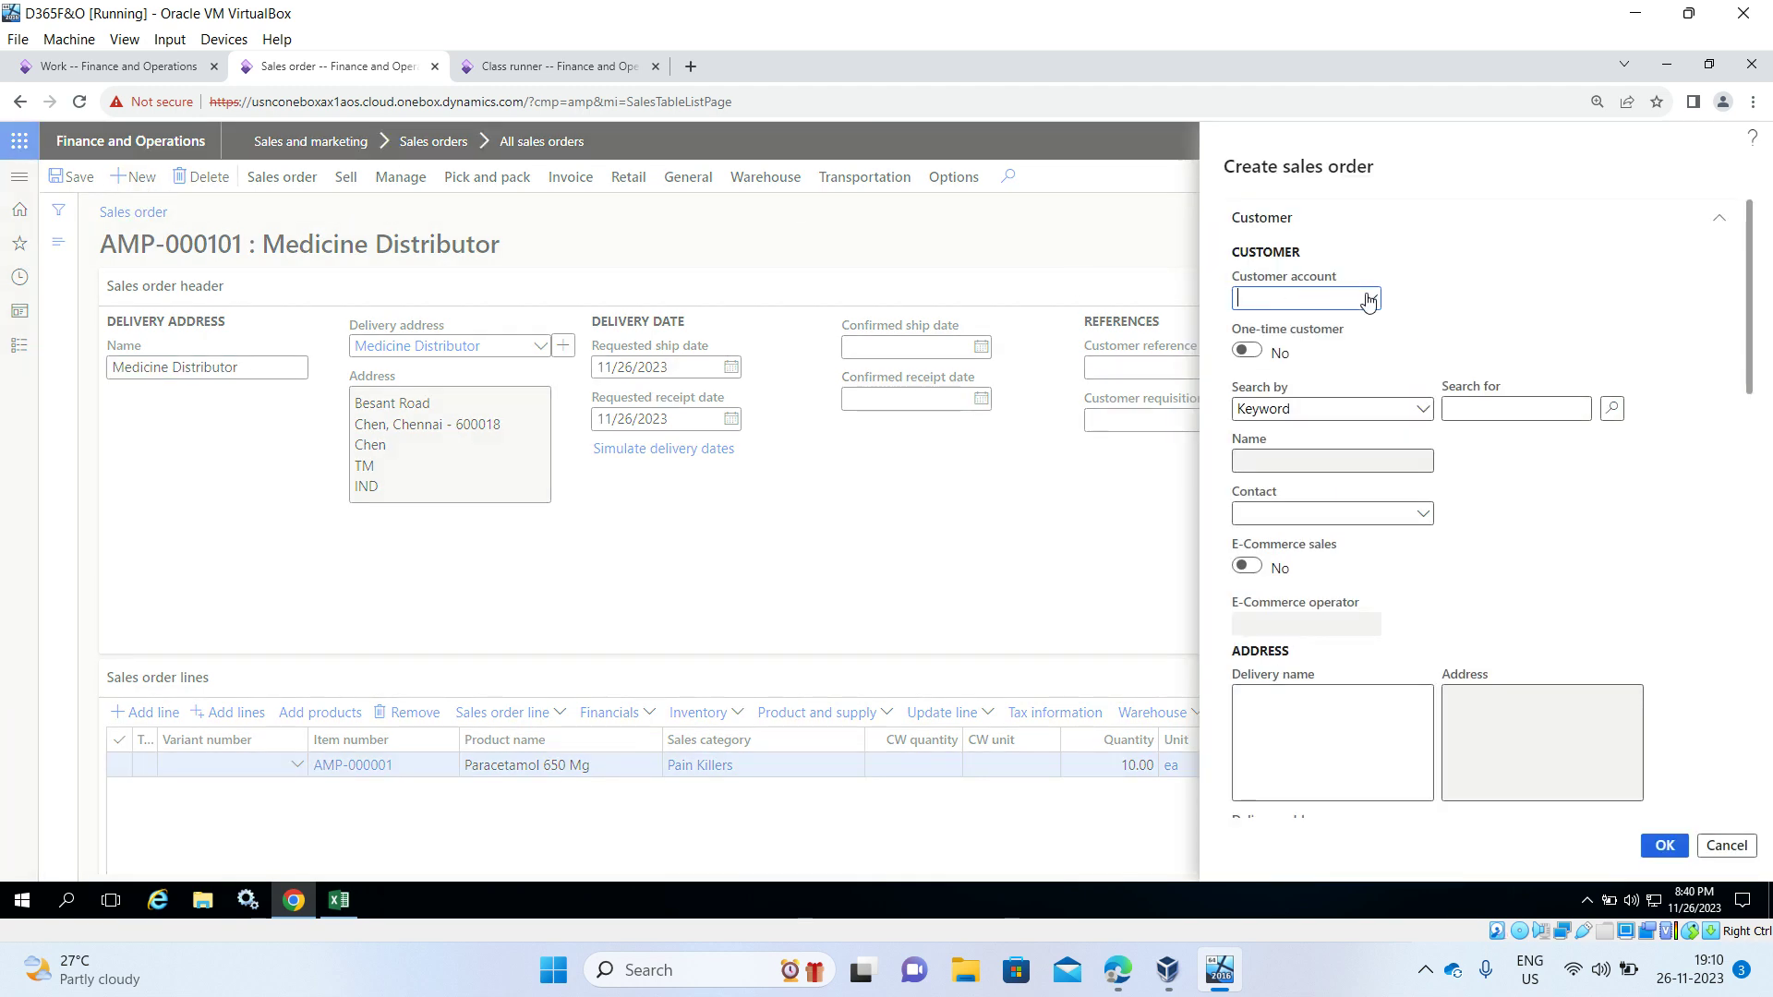
{"action": "left_click", "coordinate": [1372, 299]}
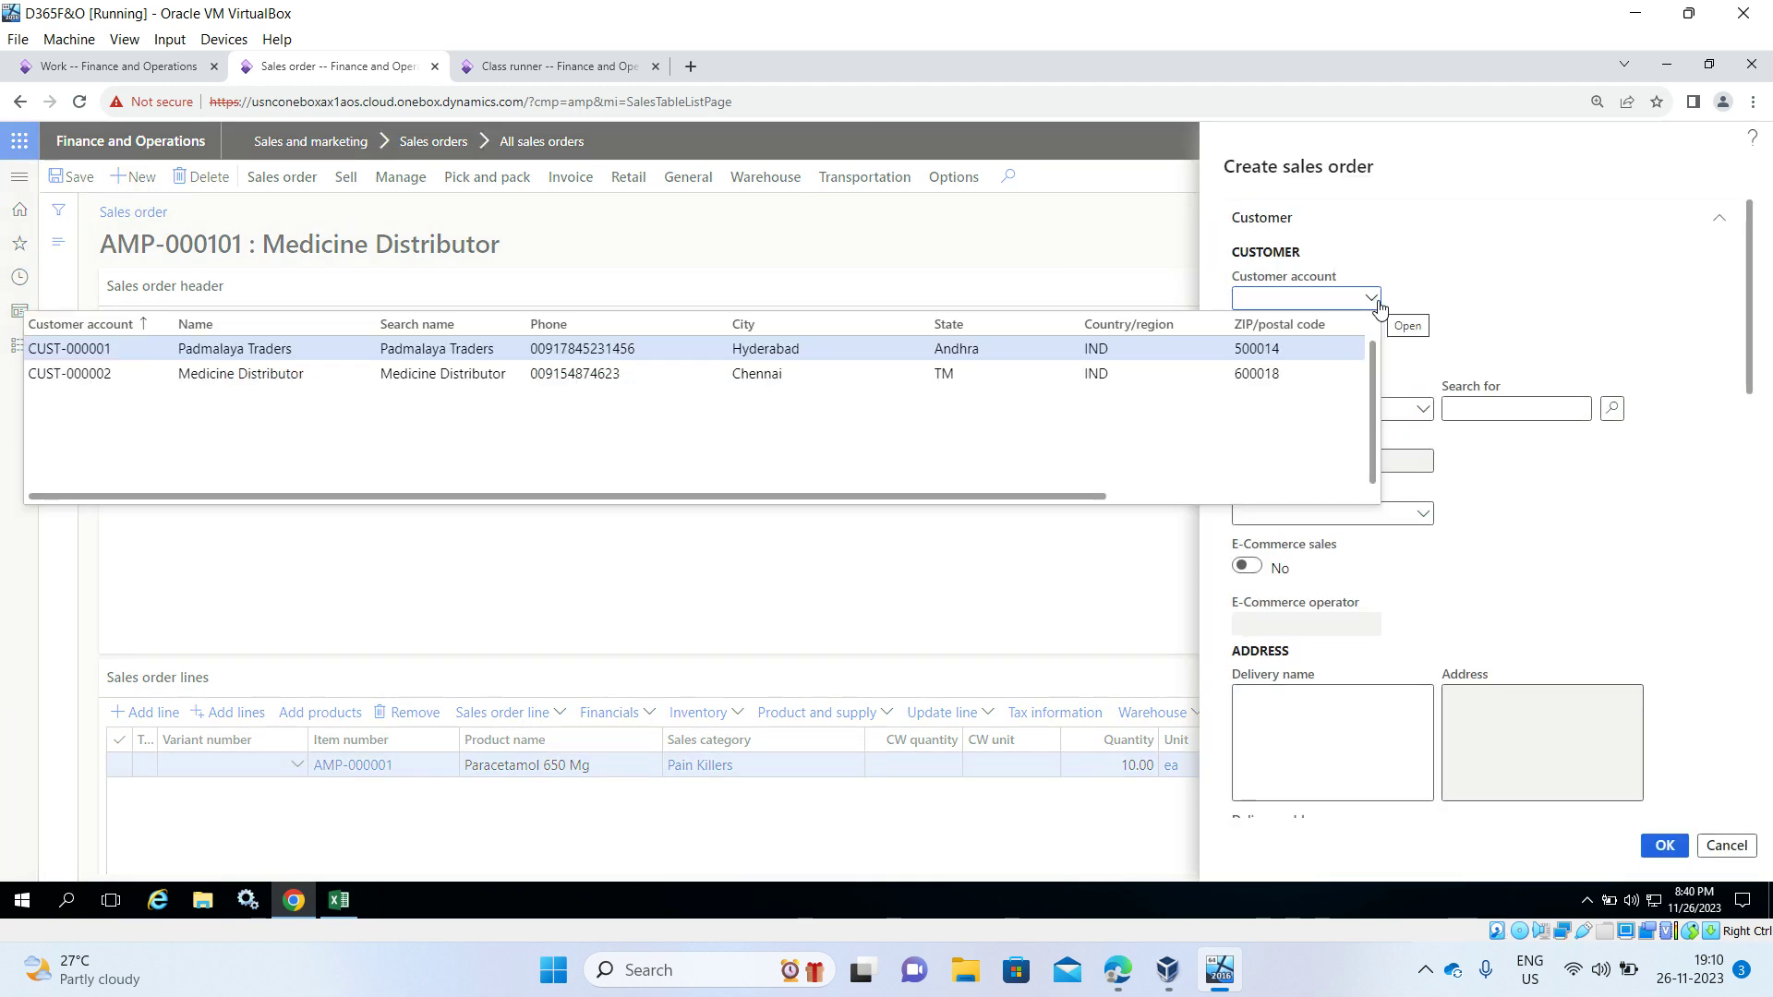
{"action": "left_click", "coordinate": [982, 375]}
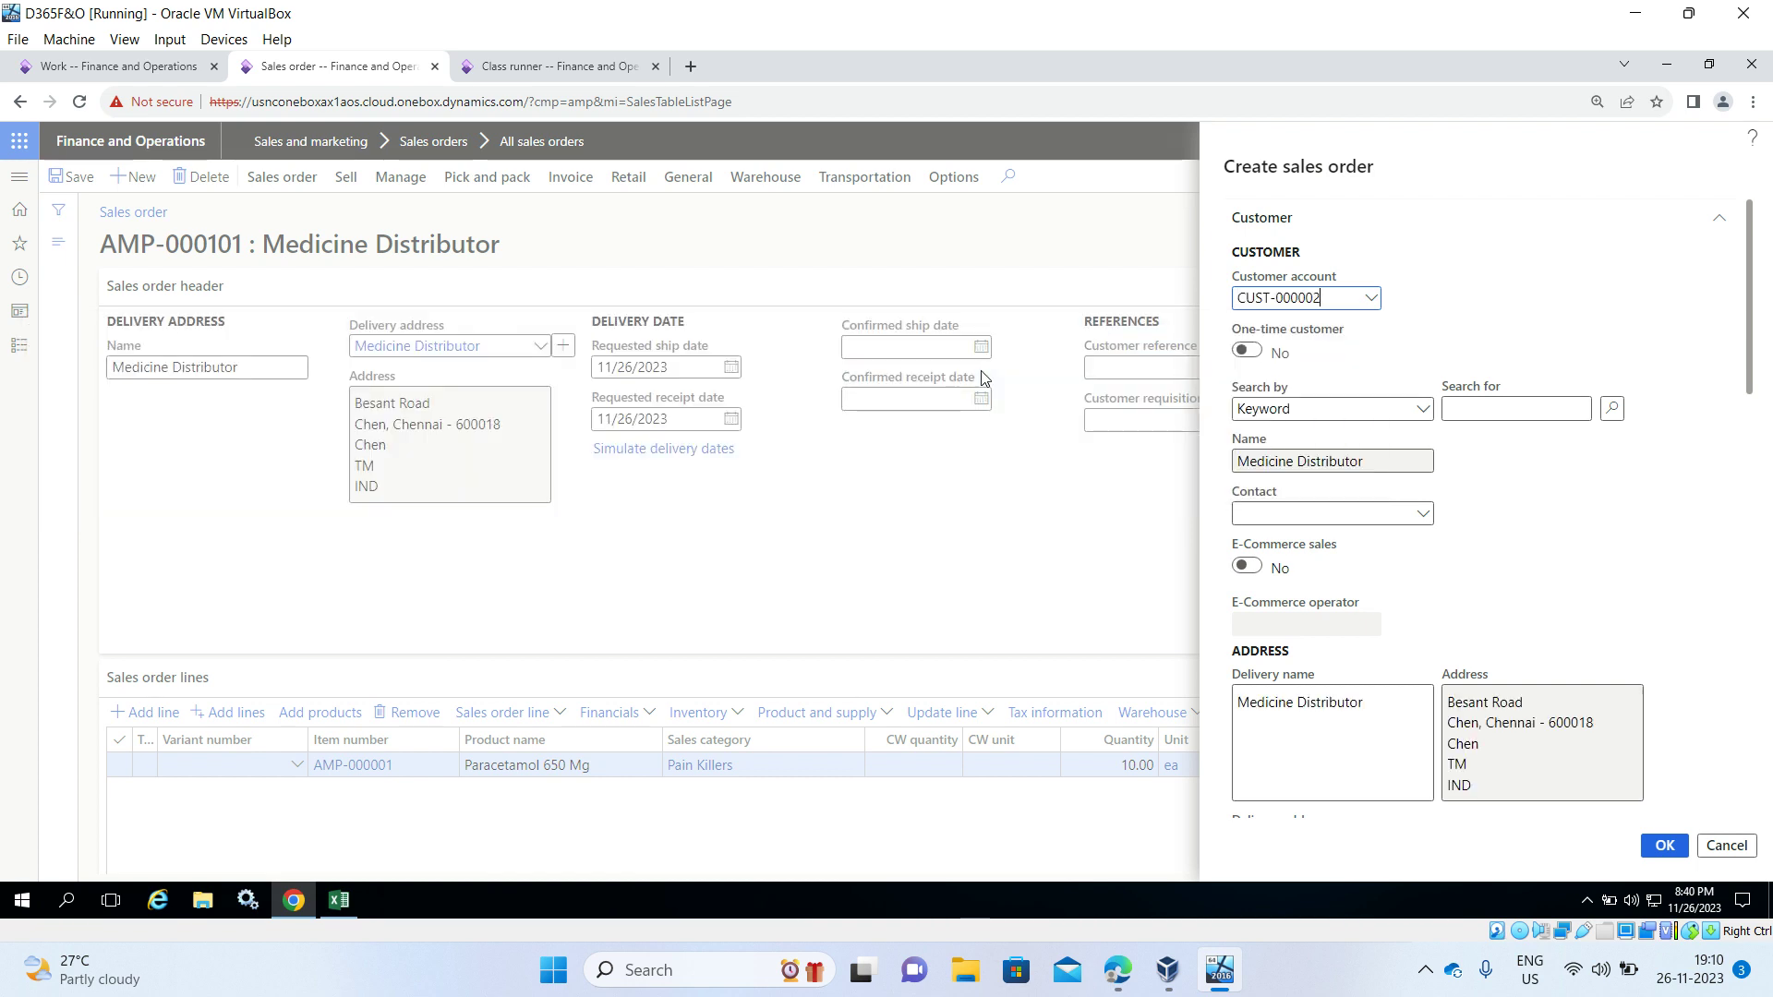
{"action": "scroll", "coordinate": [1603, 457], "scroll_direction": "down", "scroll_amount": 5}
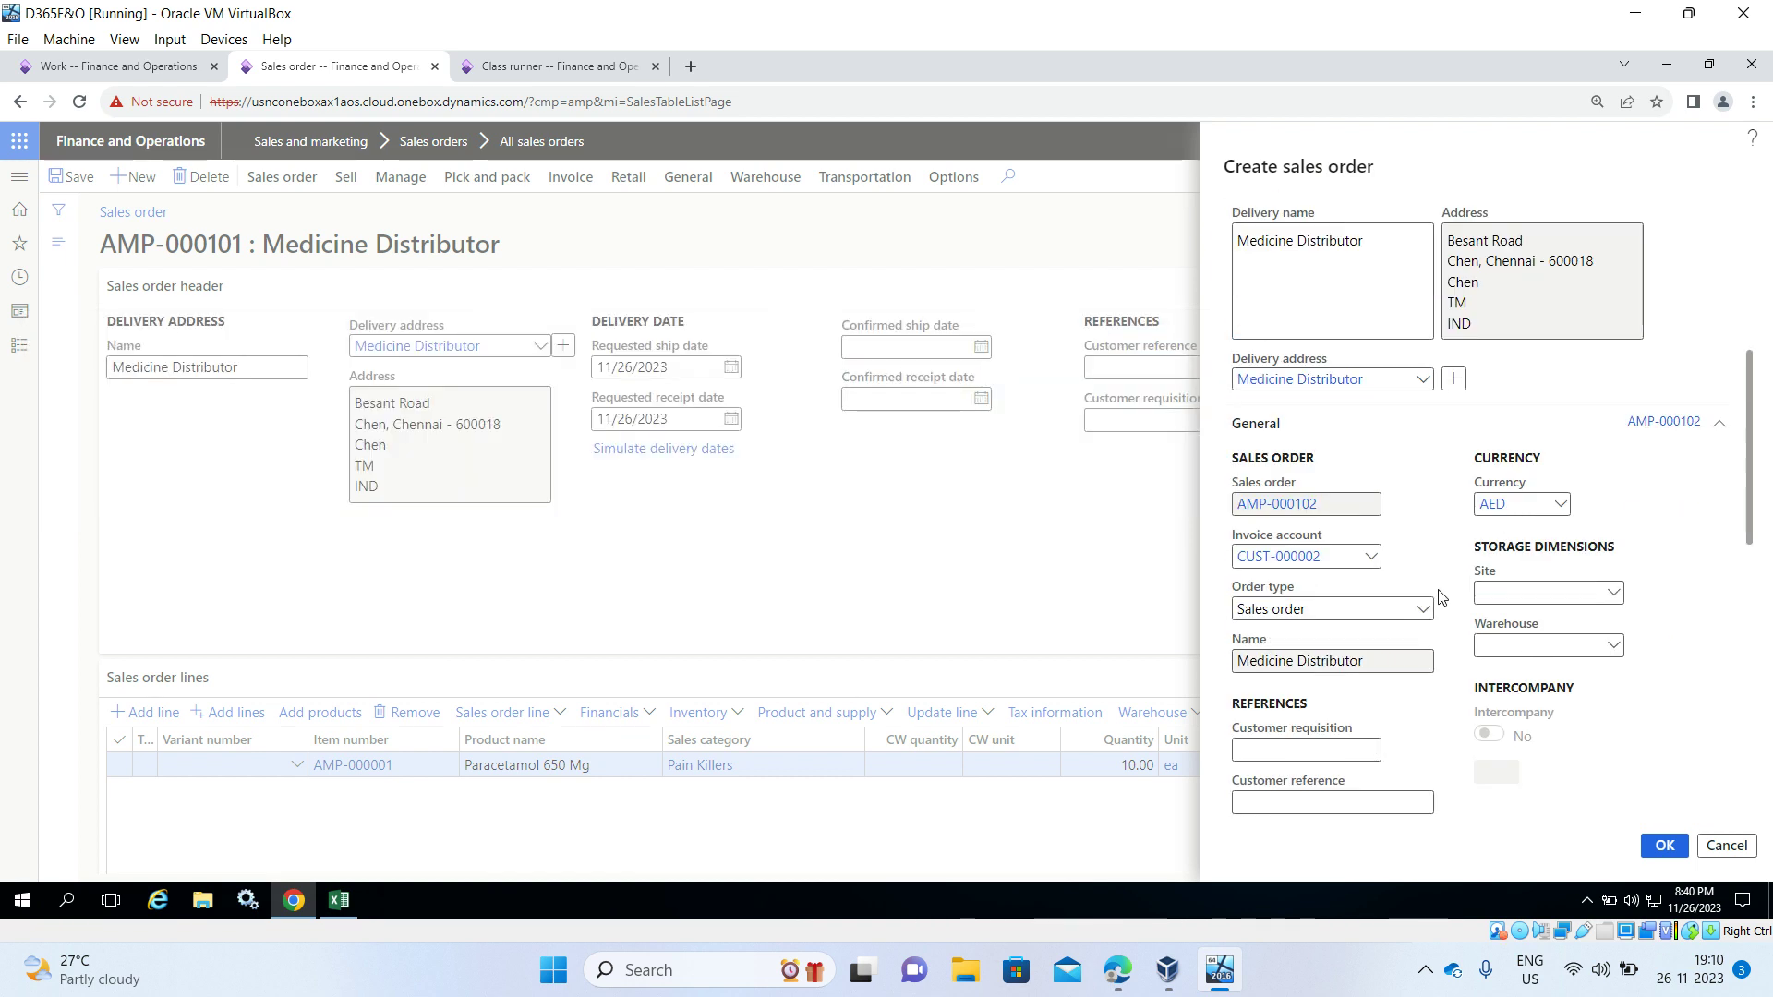
{"action": "left_click", "coordinate": [1617, 649]}
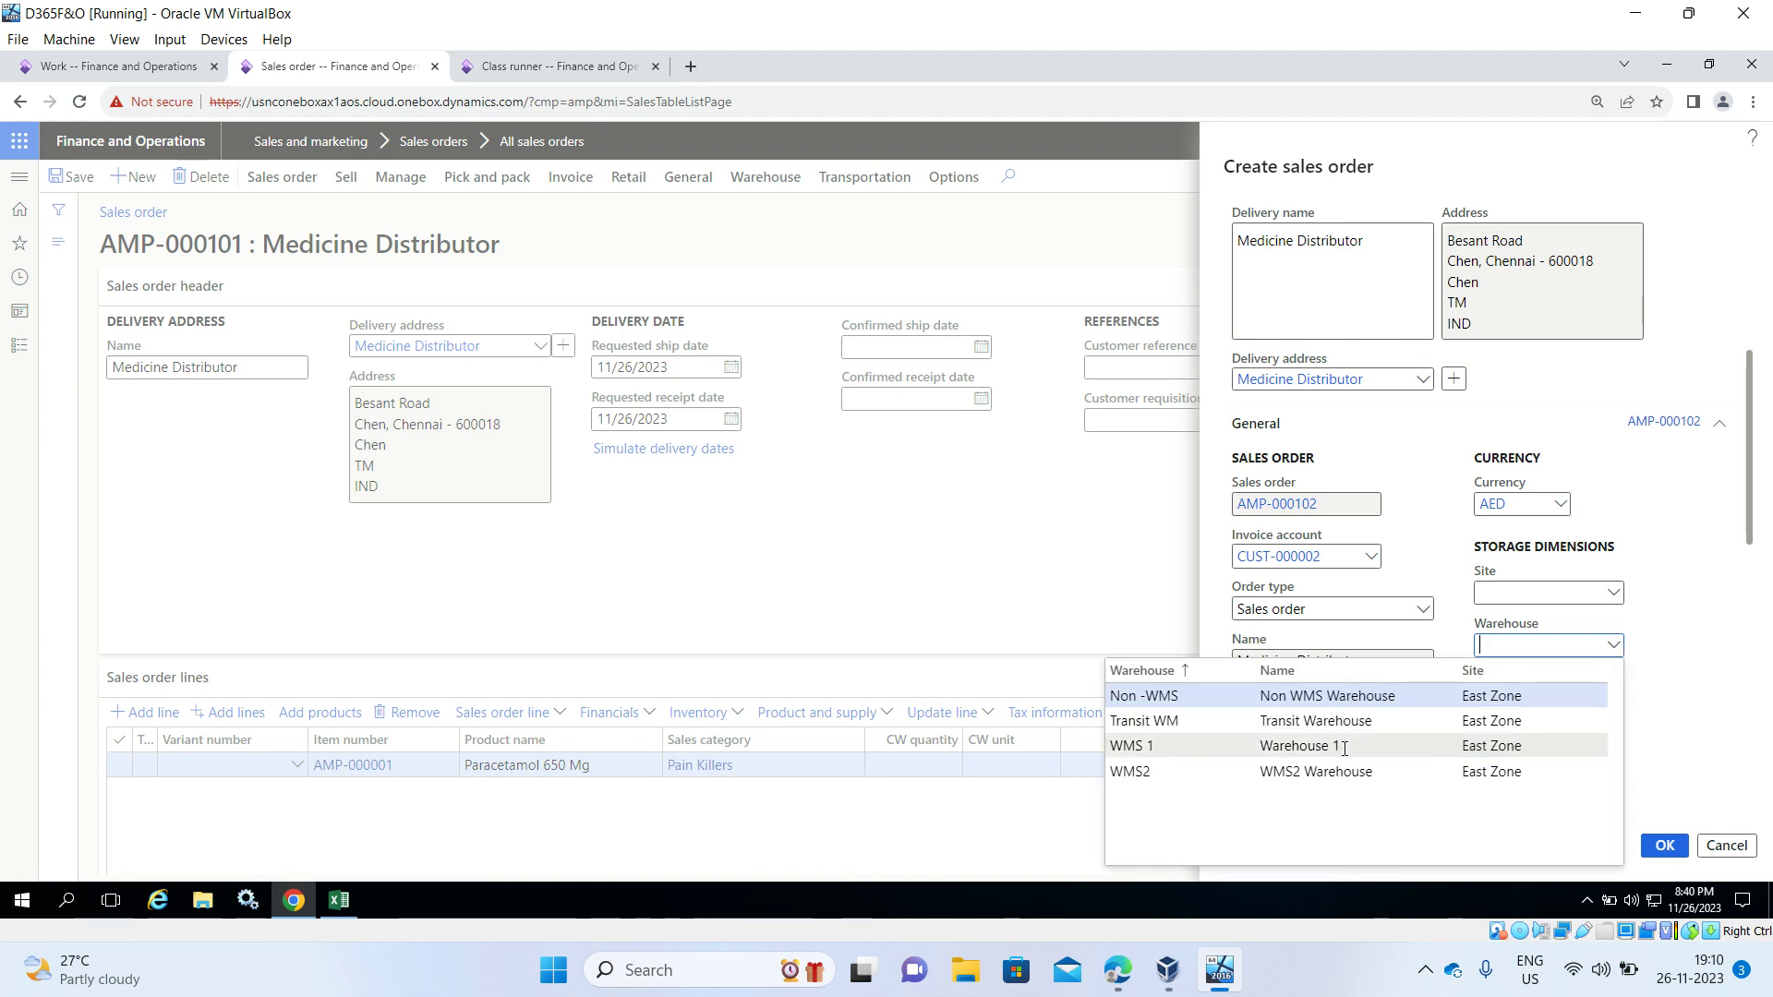
{"action": "left_click", "coordinate": [1345, 747]}
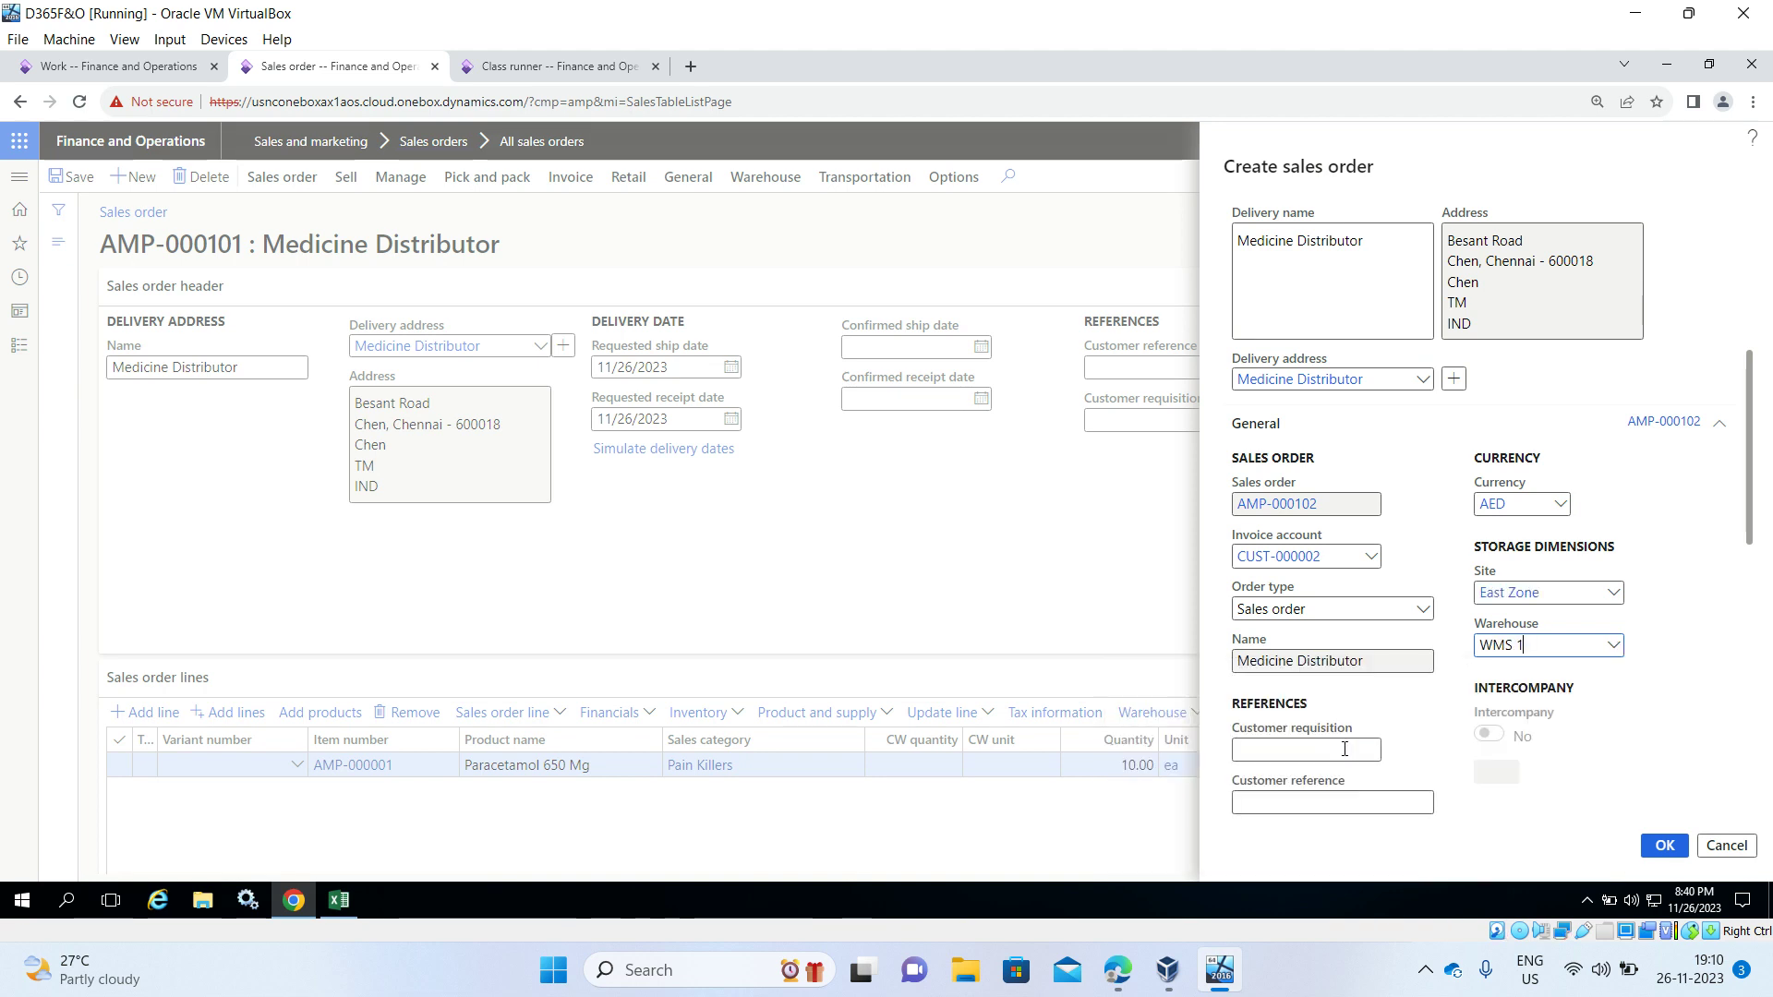
{"action": "left_click", "coordinate": [1662, 846]}
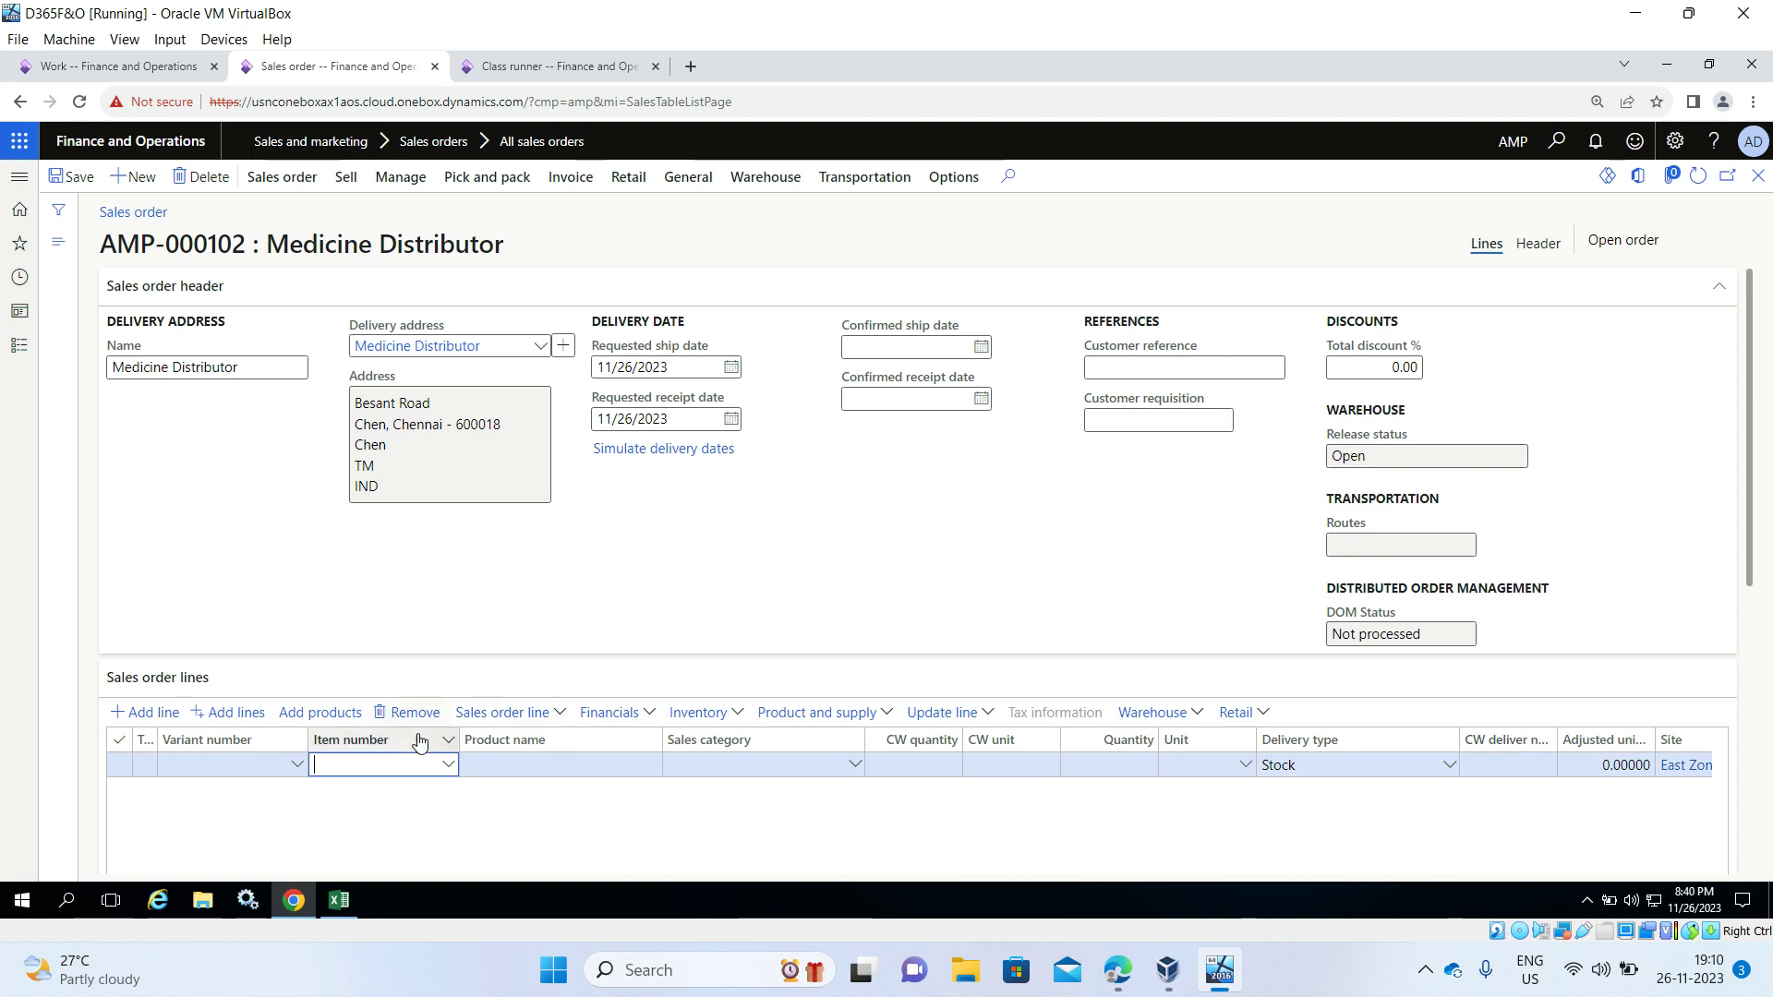
Step: Fill the second order's line with item AMP-000002, Brufen 800 mg, in a quantity of 5, and save the order
{"action": "left_click", "coordinate": [449, 764]}
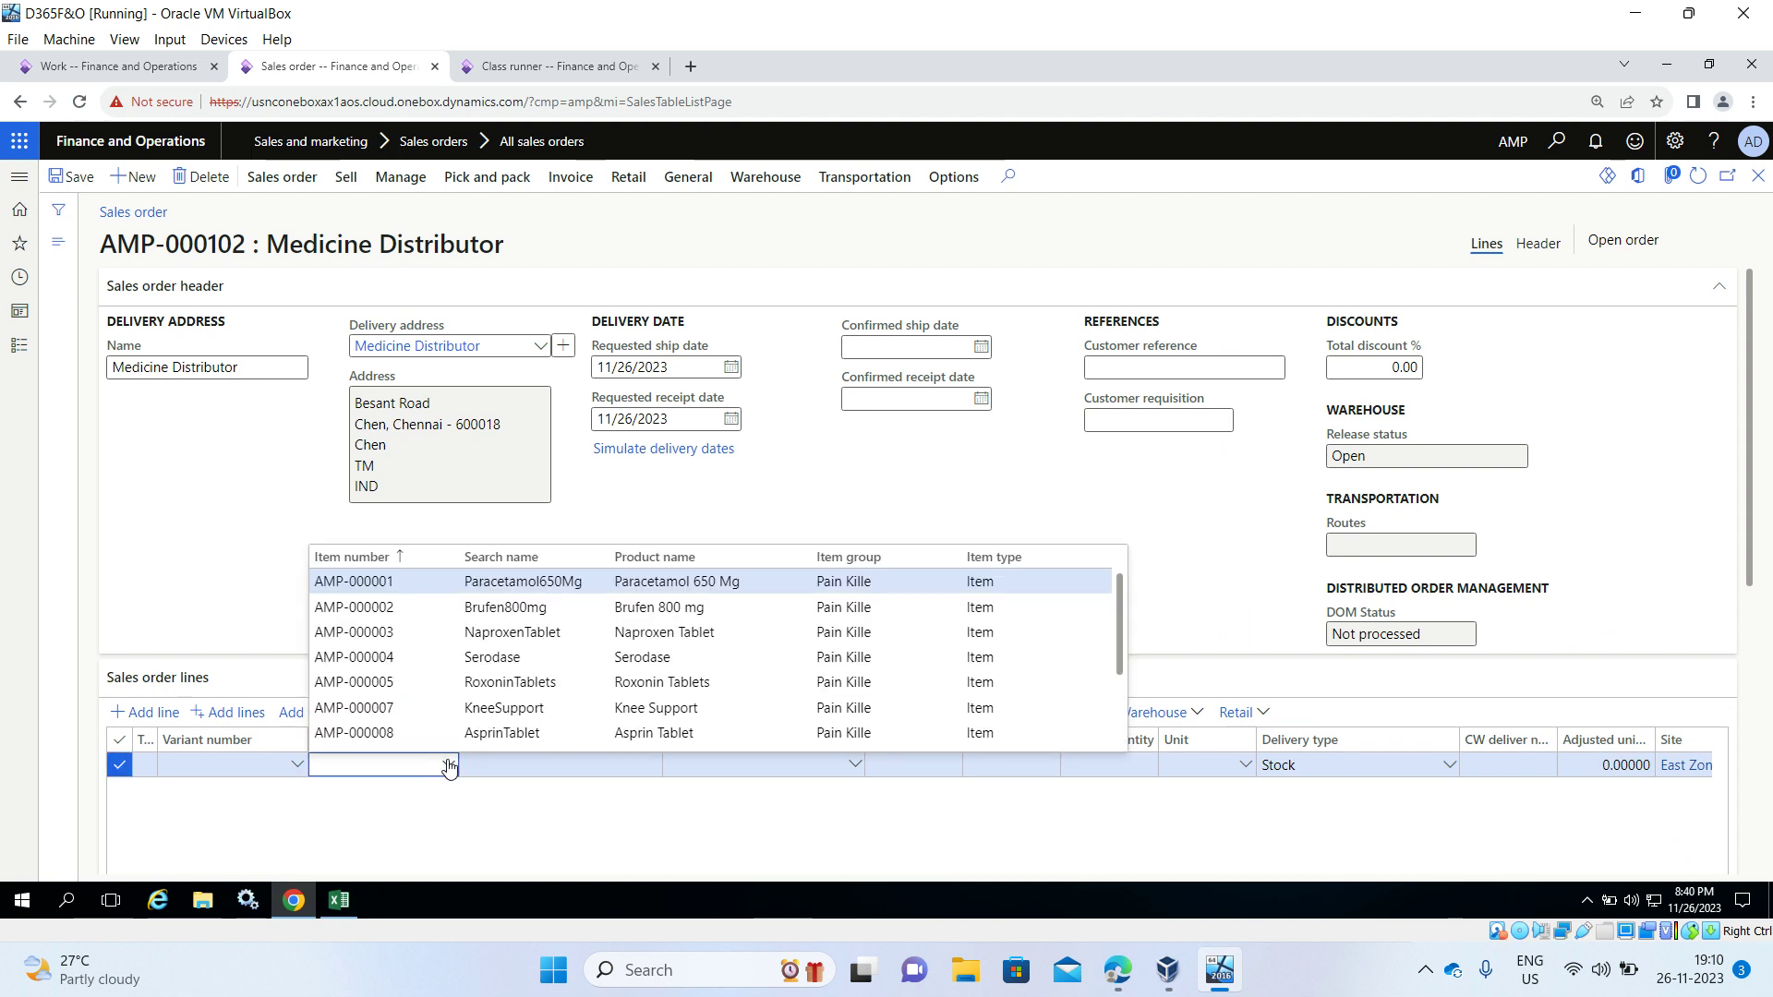
{"action": "left_click", "coordinate": [487, 606]}
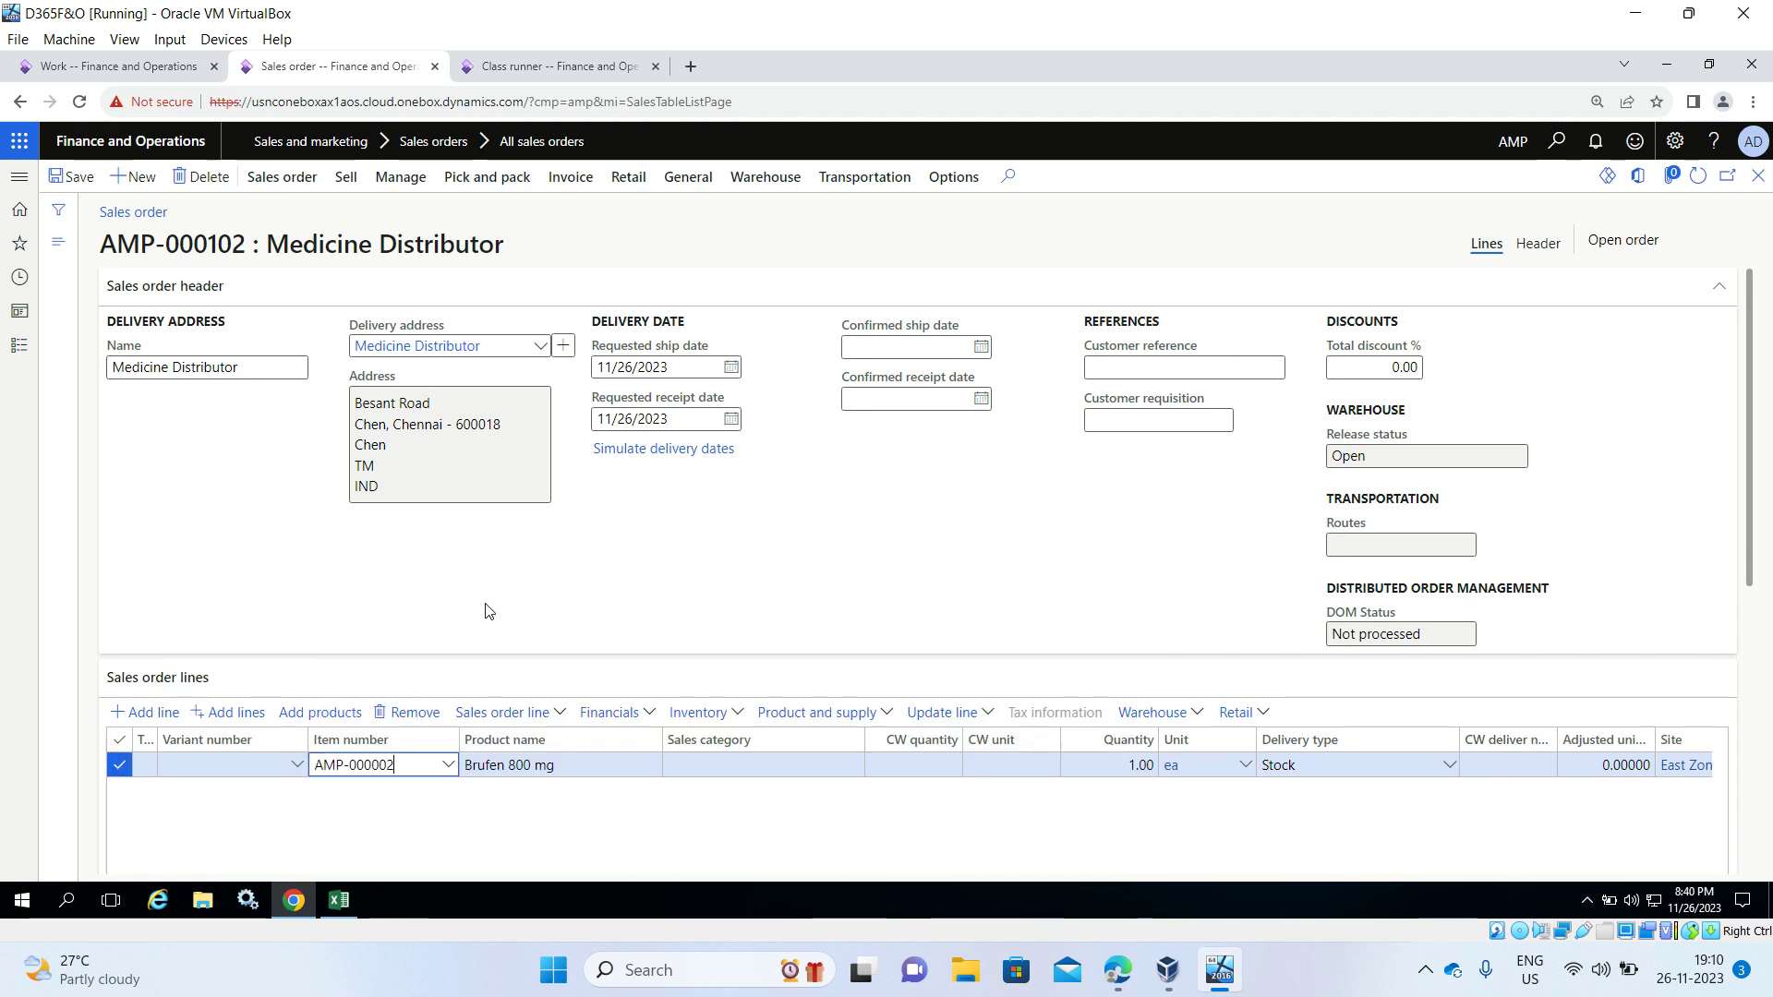
{"action": "left_click", "coordinate": [1153, 764]}
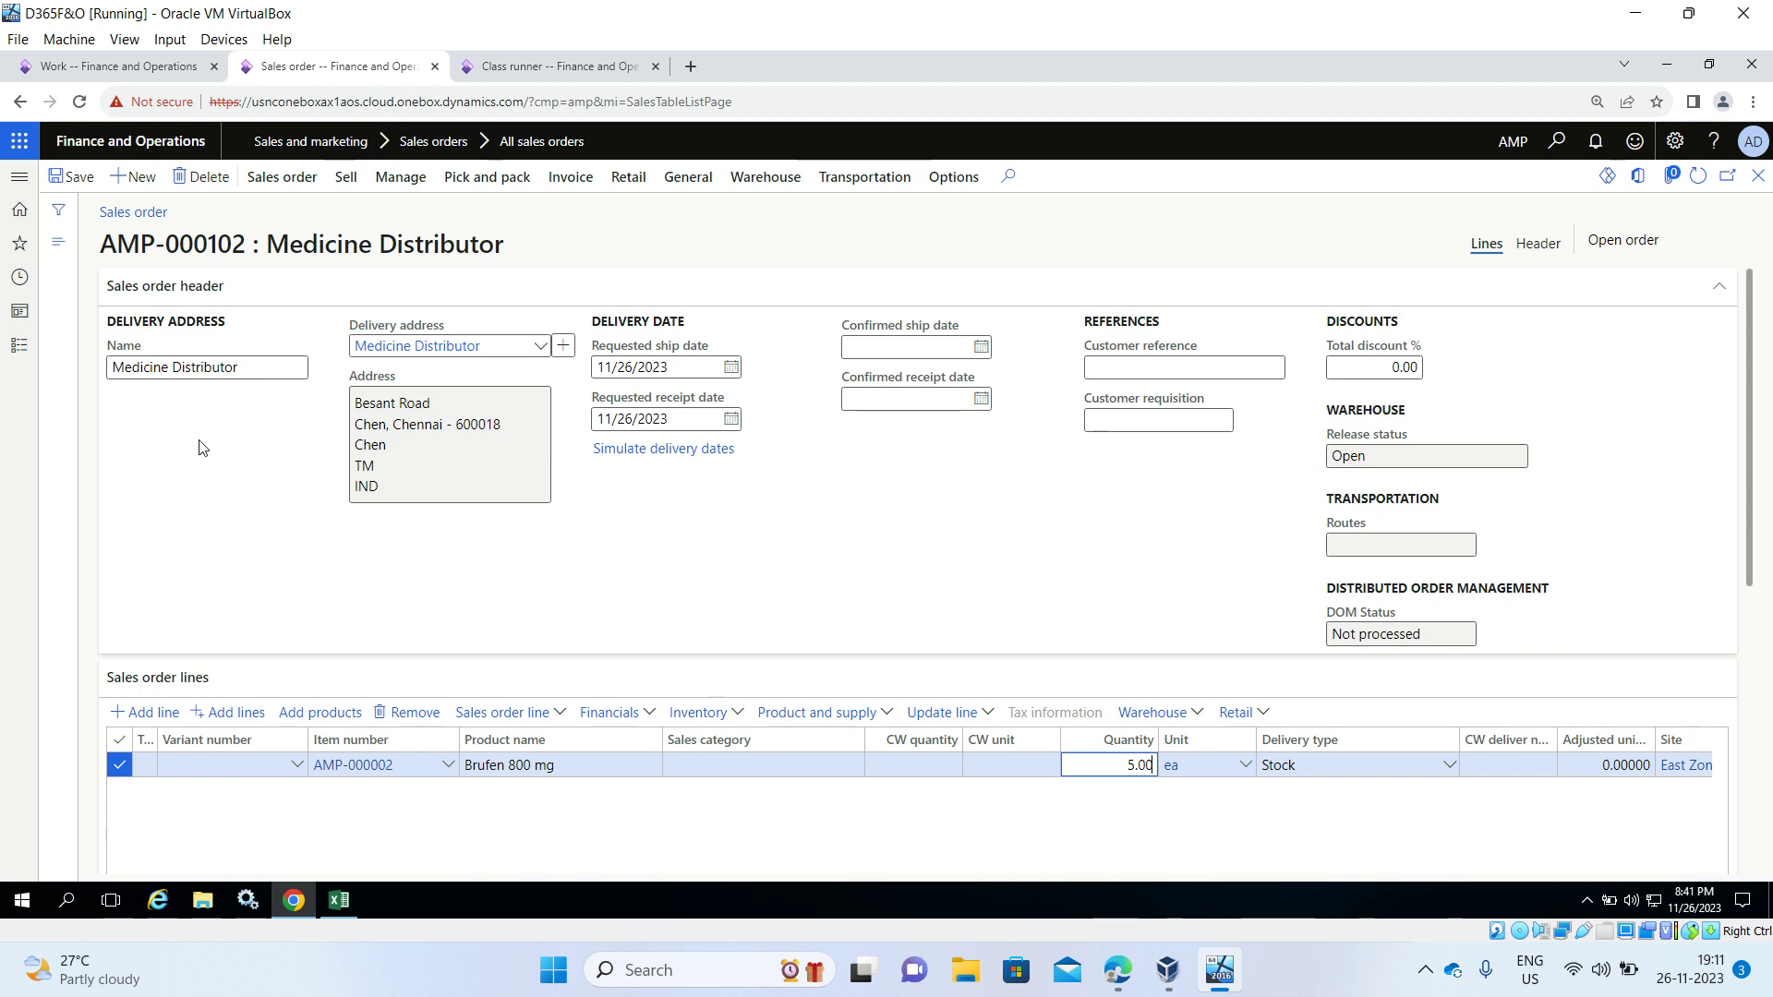
{"action": "left_click", "coordinate": [66, 176]}
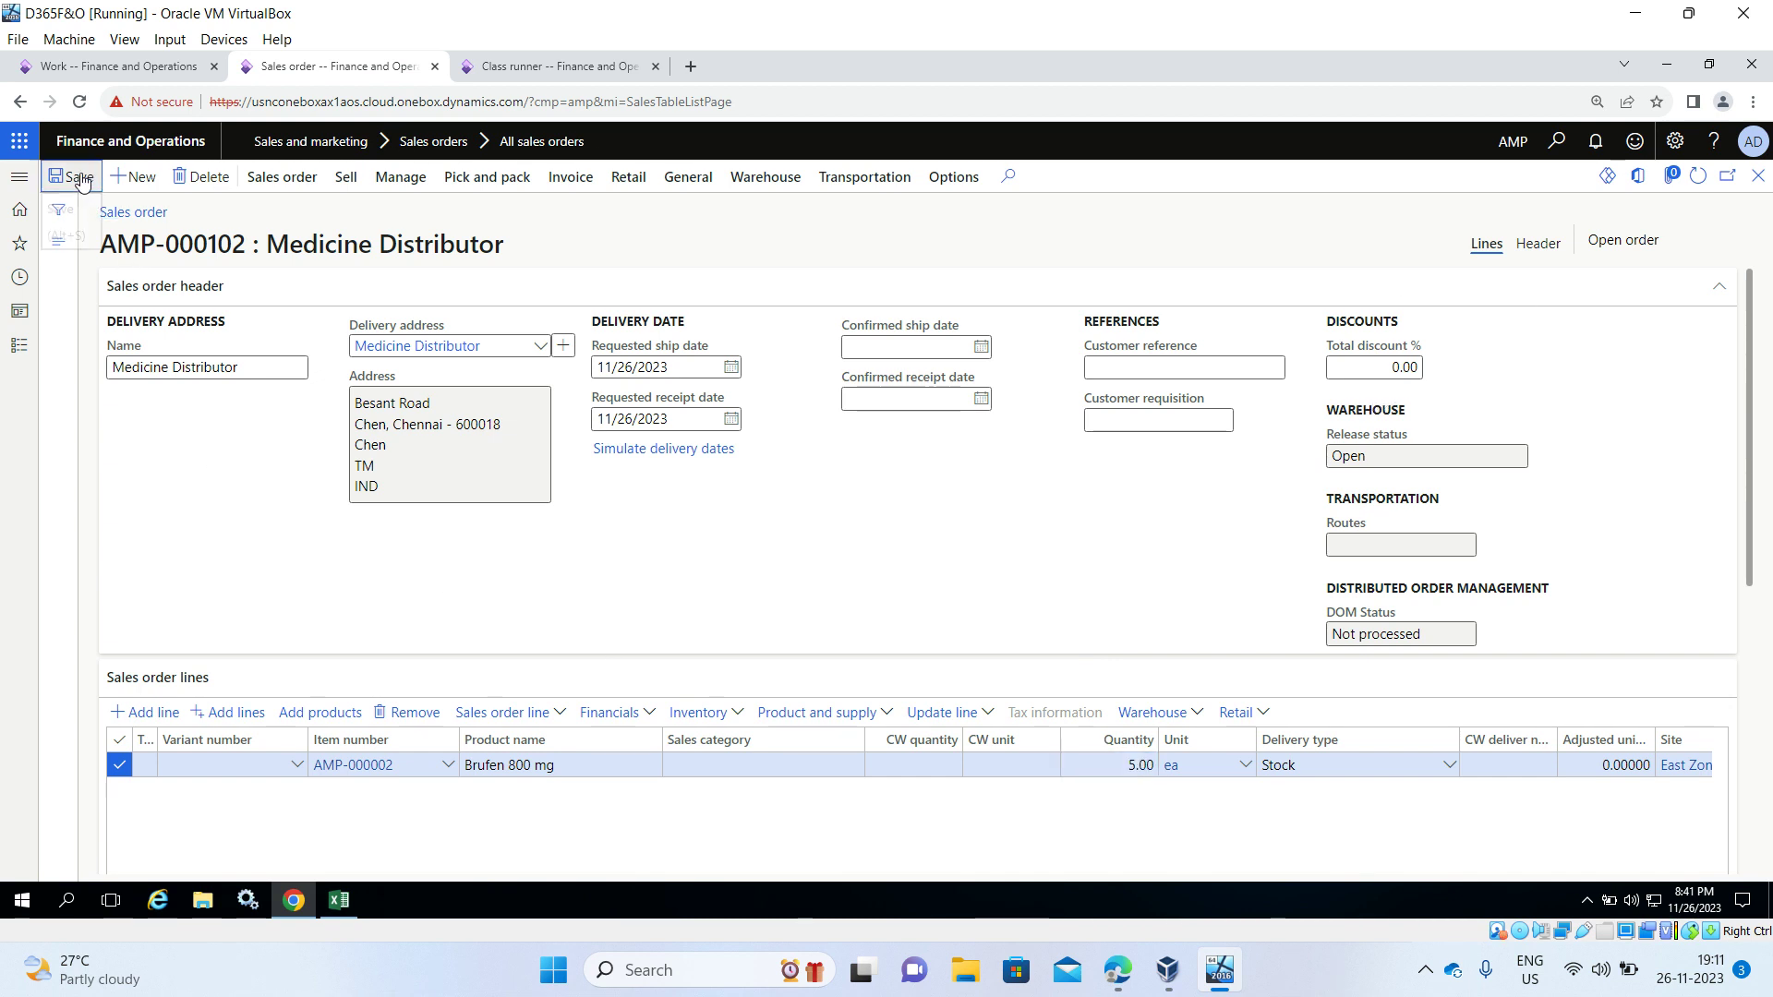
Step: Release the Brufen 800 mg sales order to the warehouse and expand the resulting notifications
{"action": "left_click", "coordinate": [754, 189]}
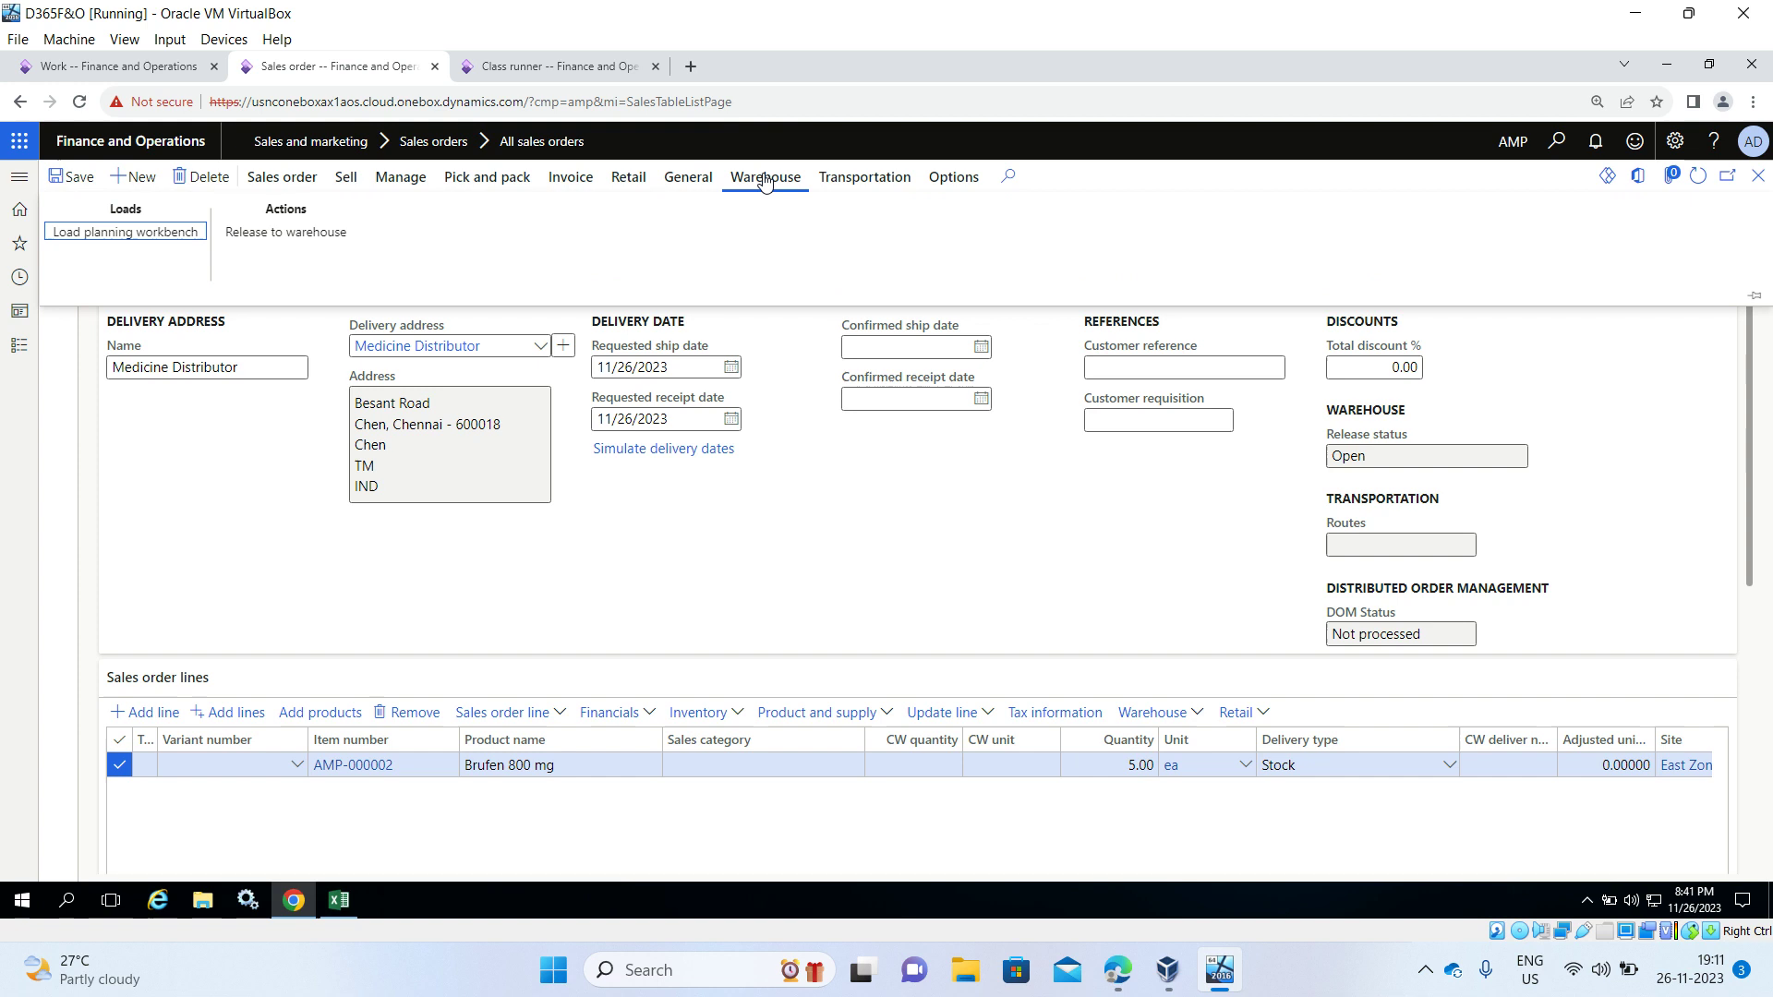
{"action": "left_click", "coordinate": [315, 233]}
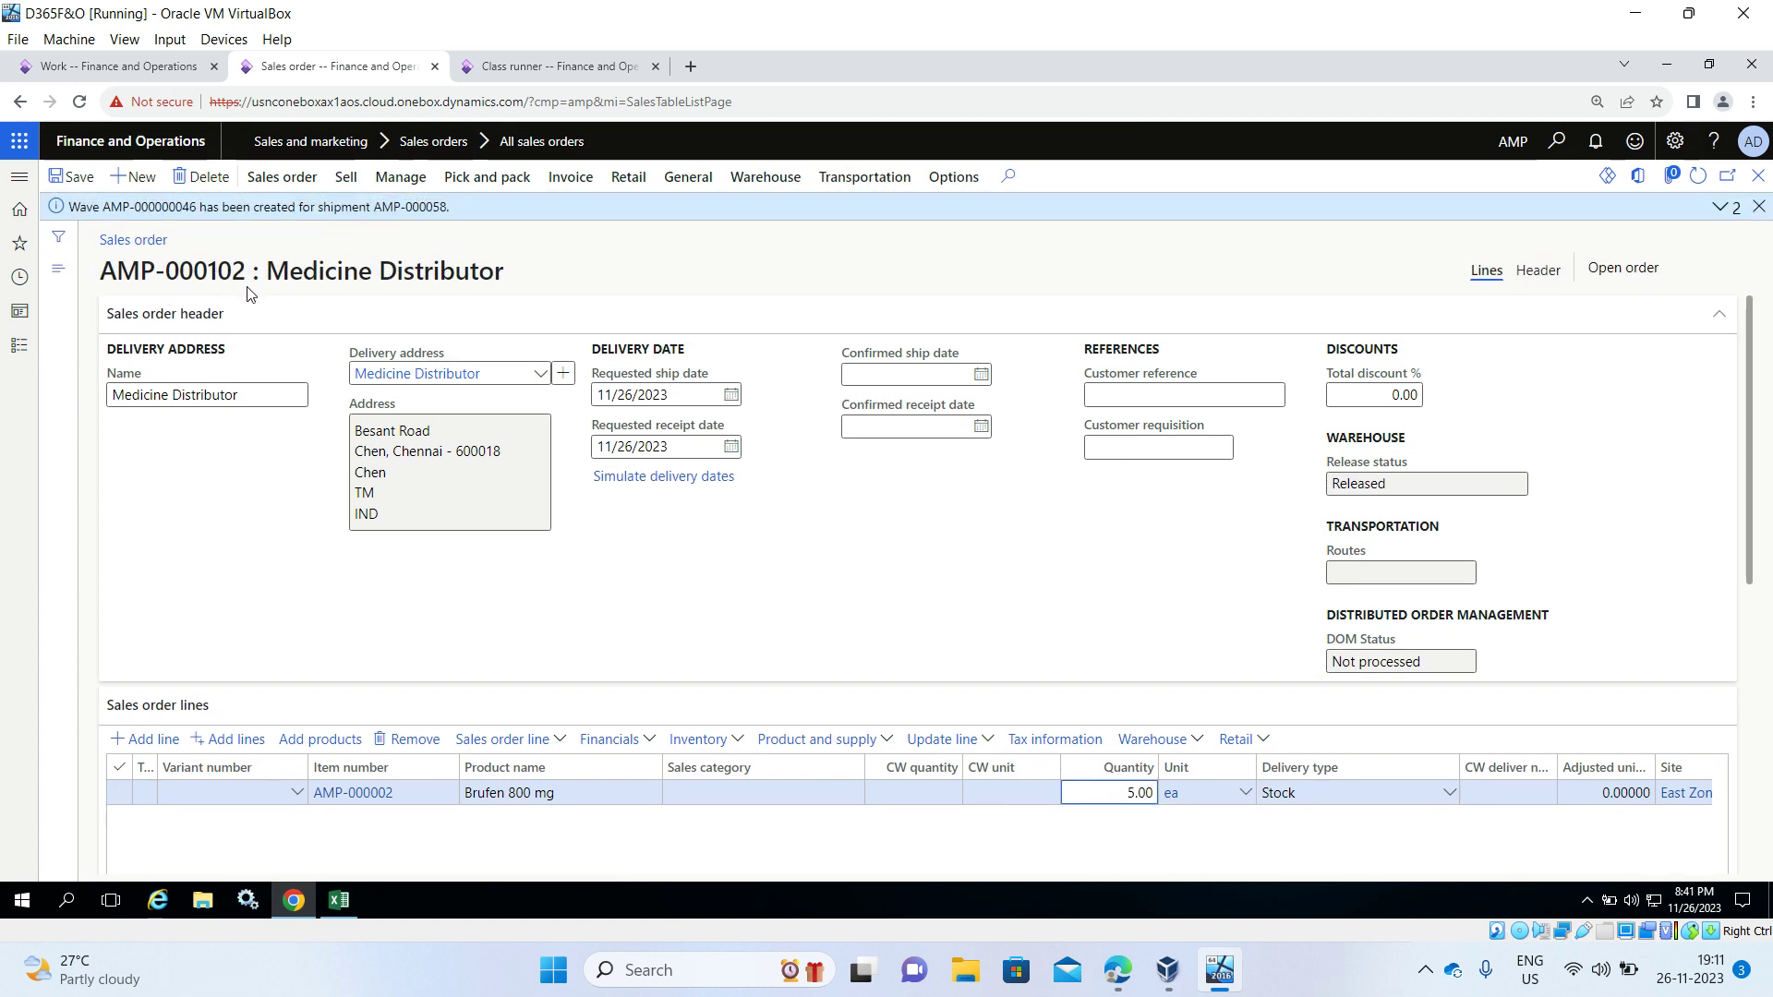
{"action": "left_click", "coordinate": [1721, 207]}
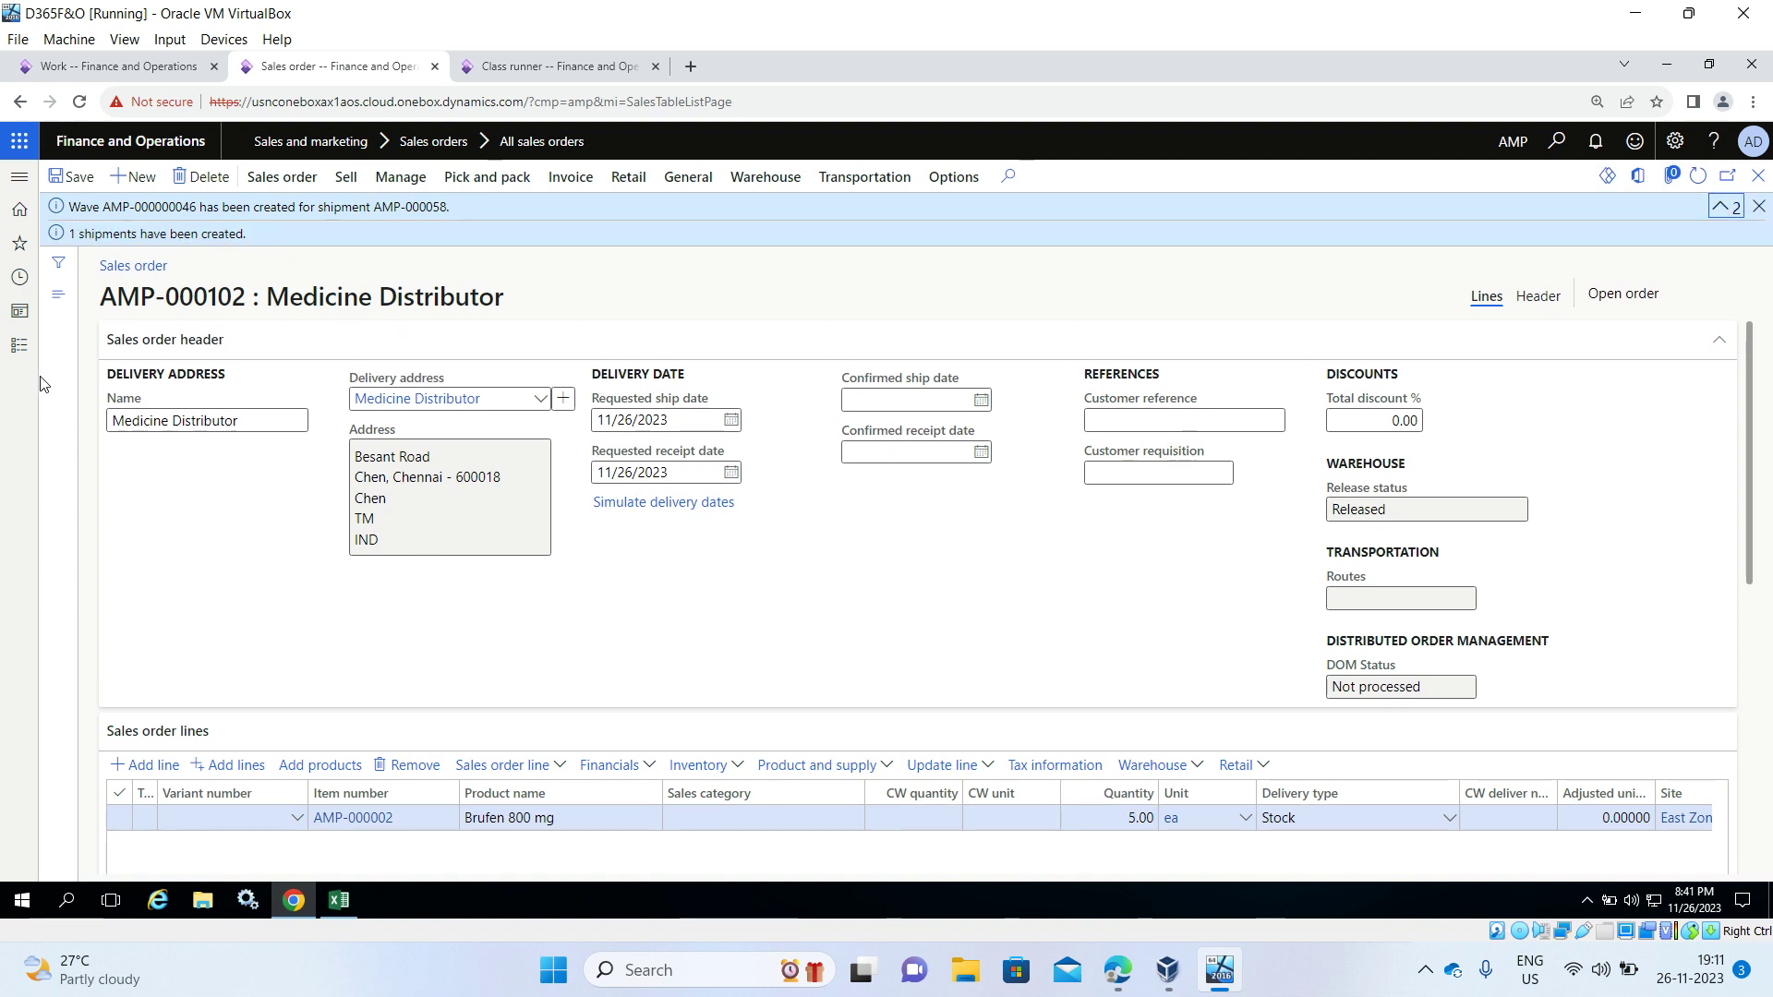
Step: Open the All shipments list of Warehouse management and check the load details of shipments AMP-000057 and AMP-000058
{"action": "left_click", "coordinate": [20, 348]}
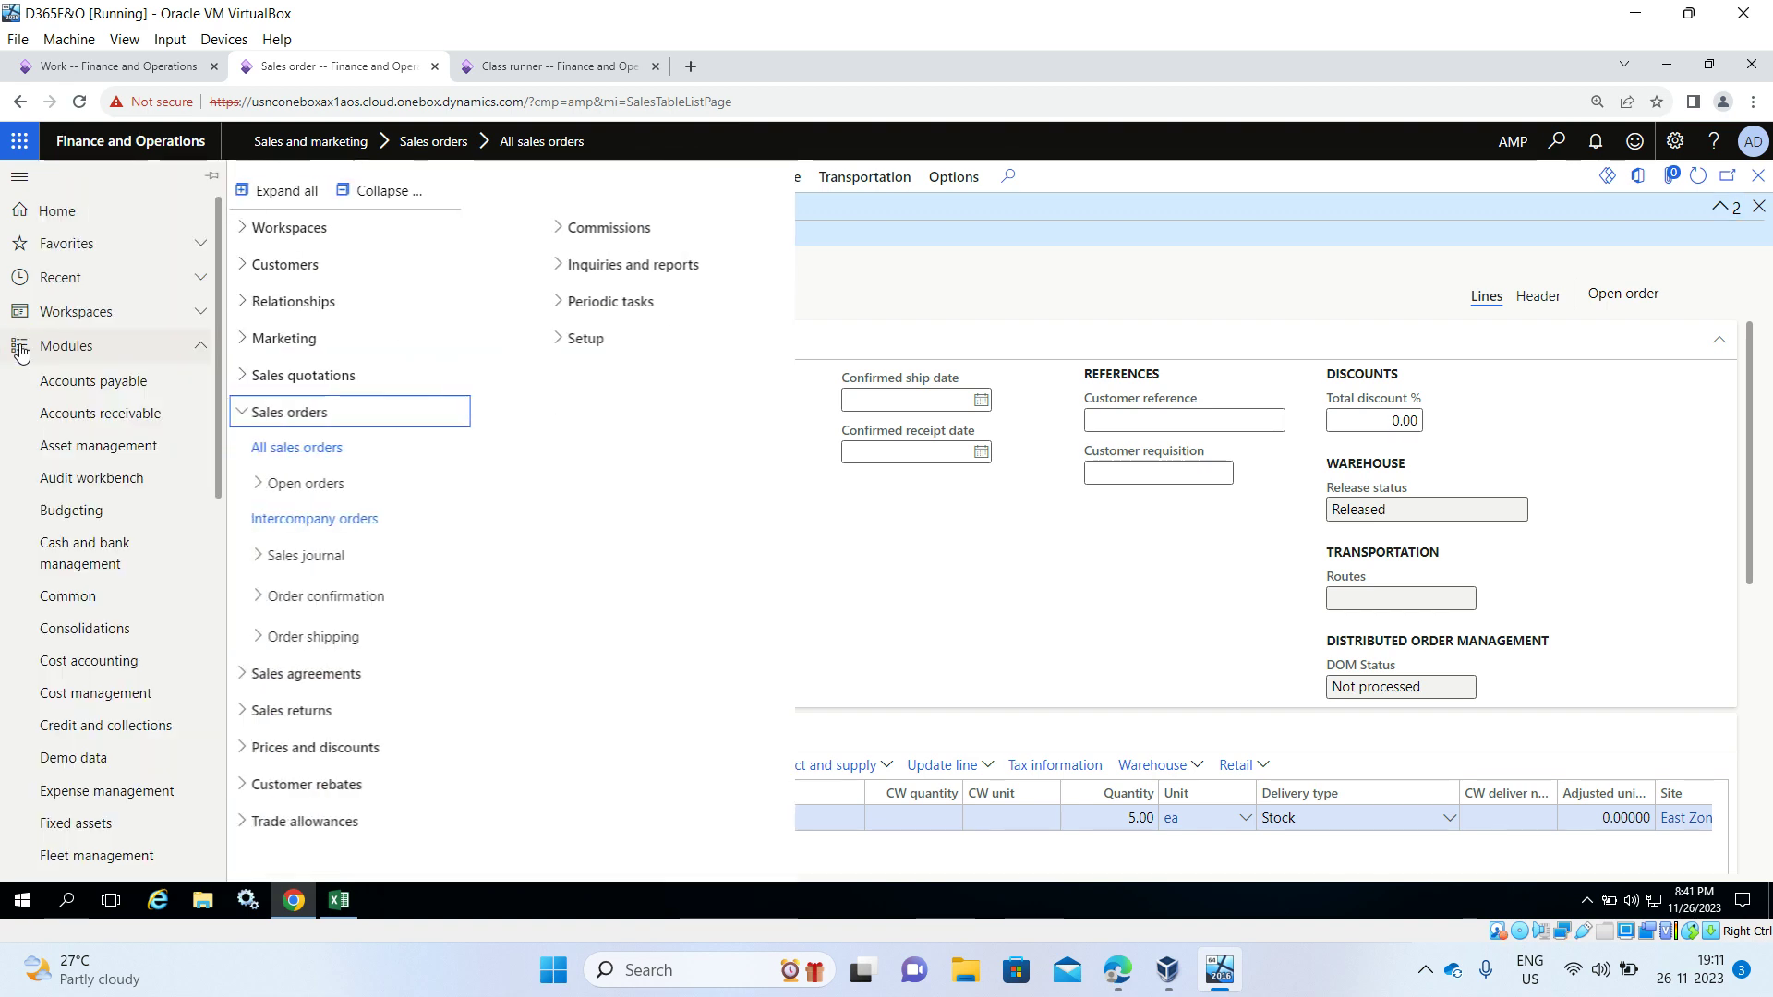
{"action": "scroll", "coordinate": [46, 487], "scroll_direction": "down", "scroll_amount": 10}
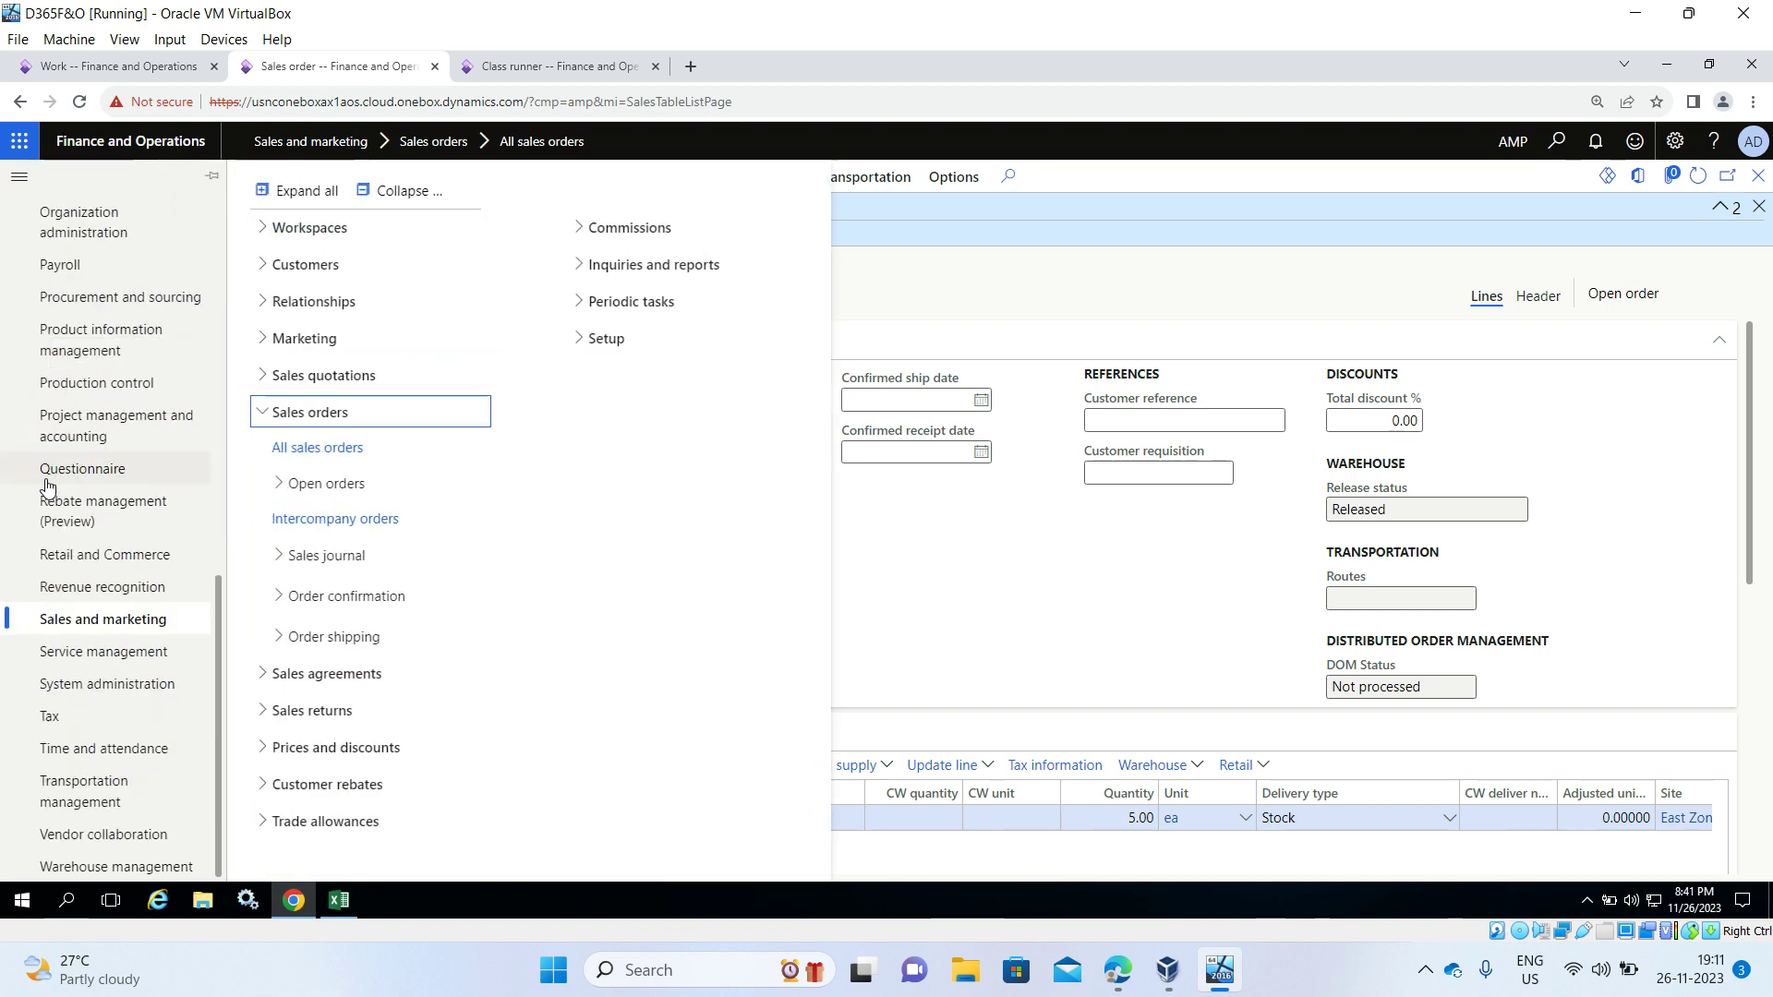
{"action": "left_click", "coordinate": [89, 866]}
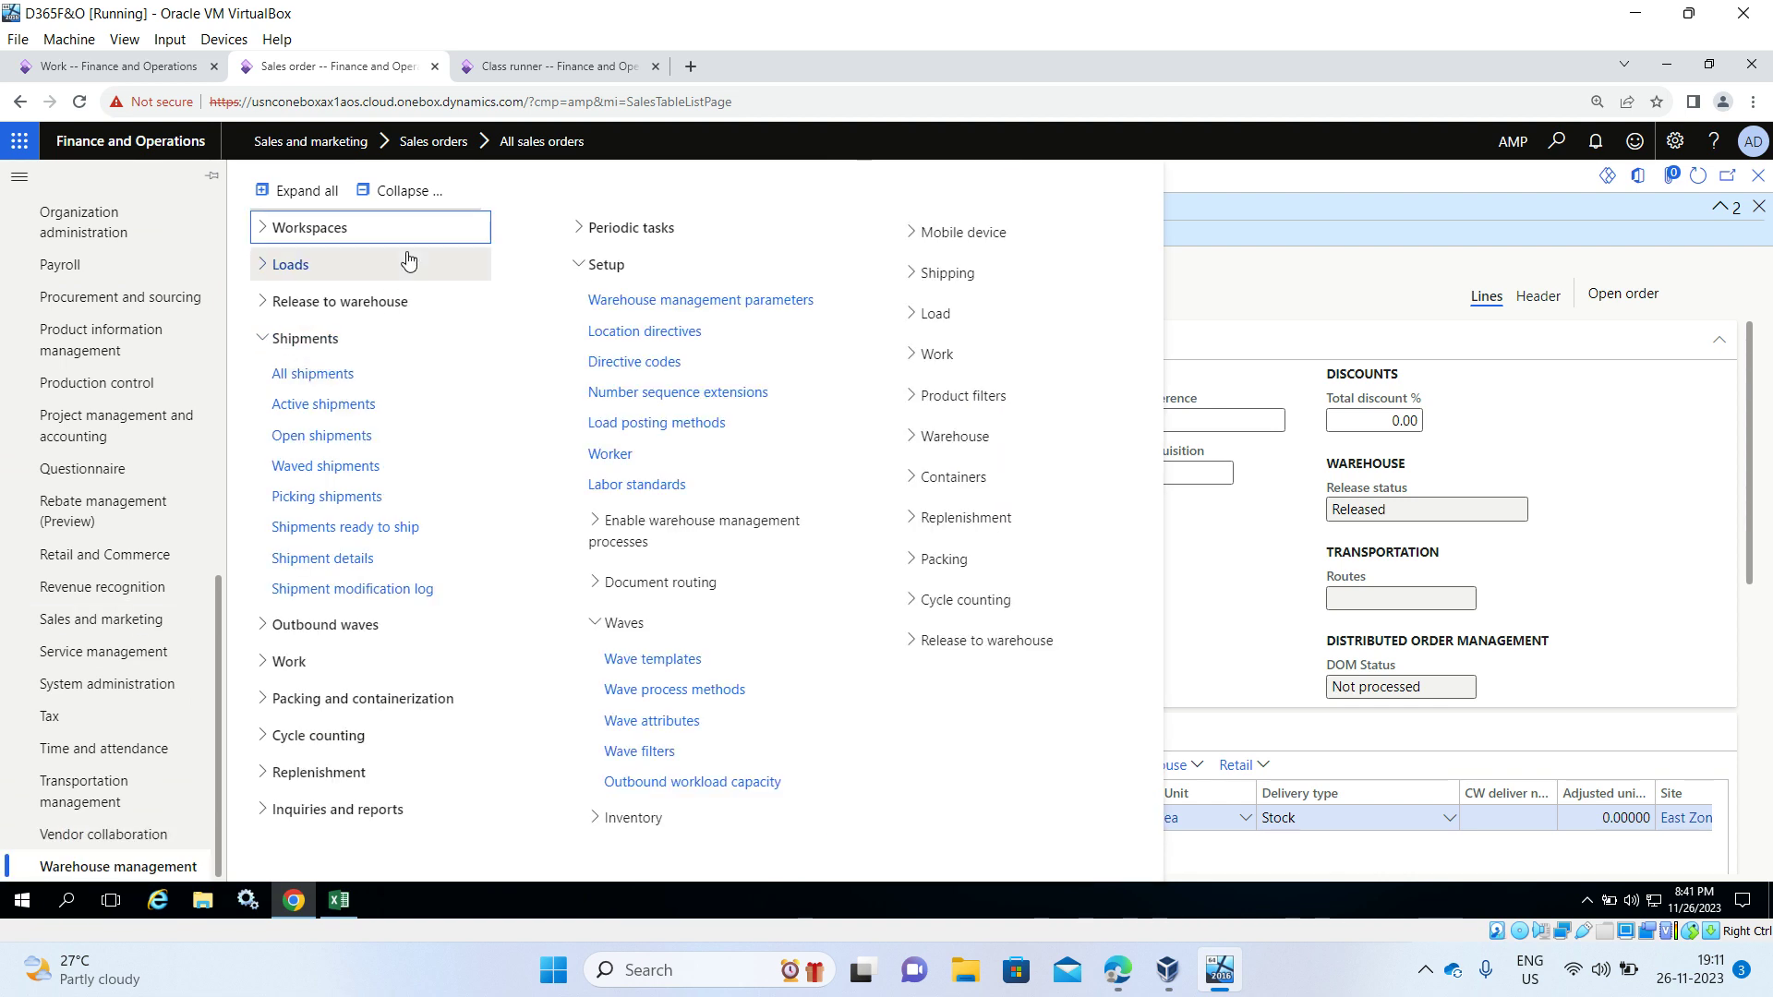
{"action": "left_click", "coordinate": [403, 190]}
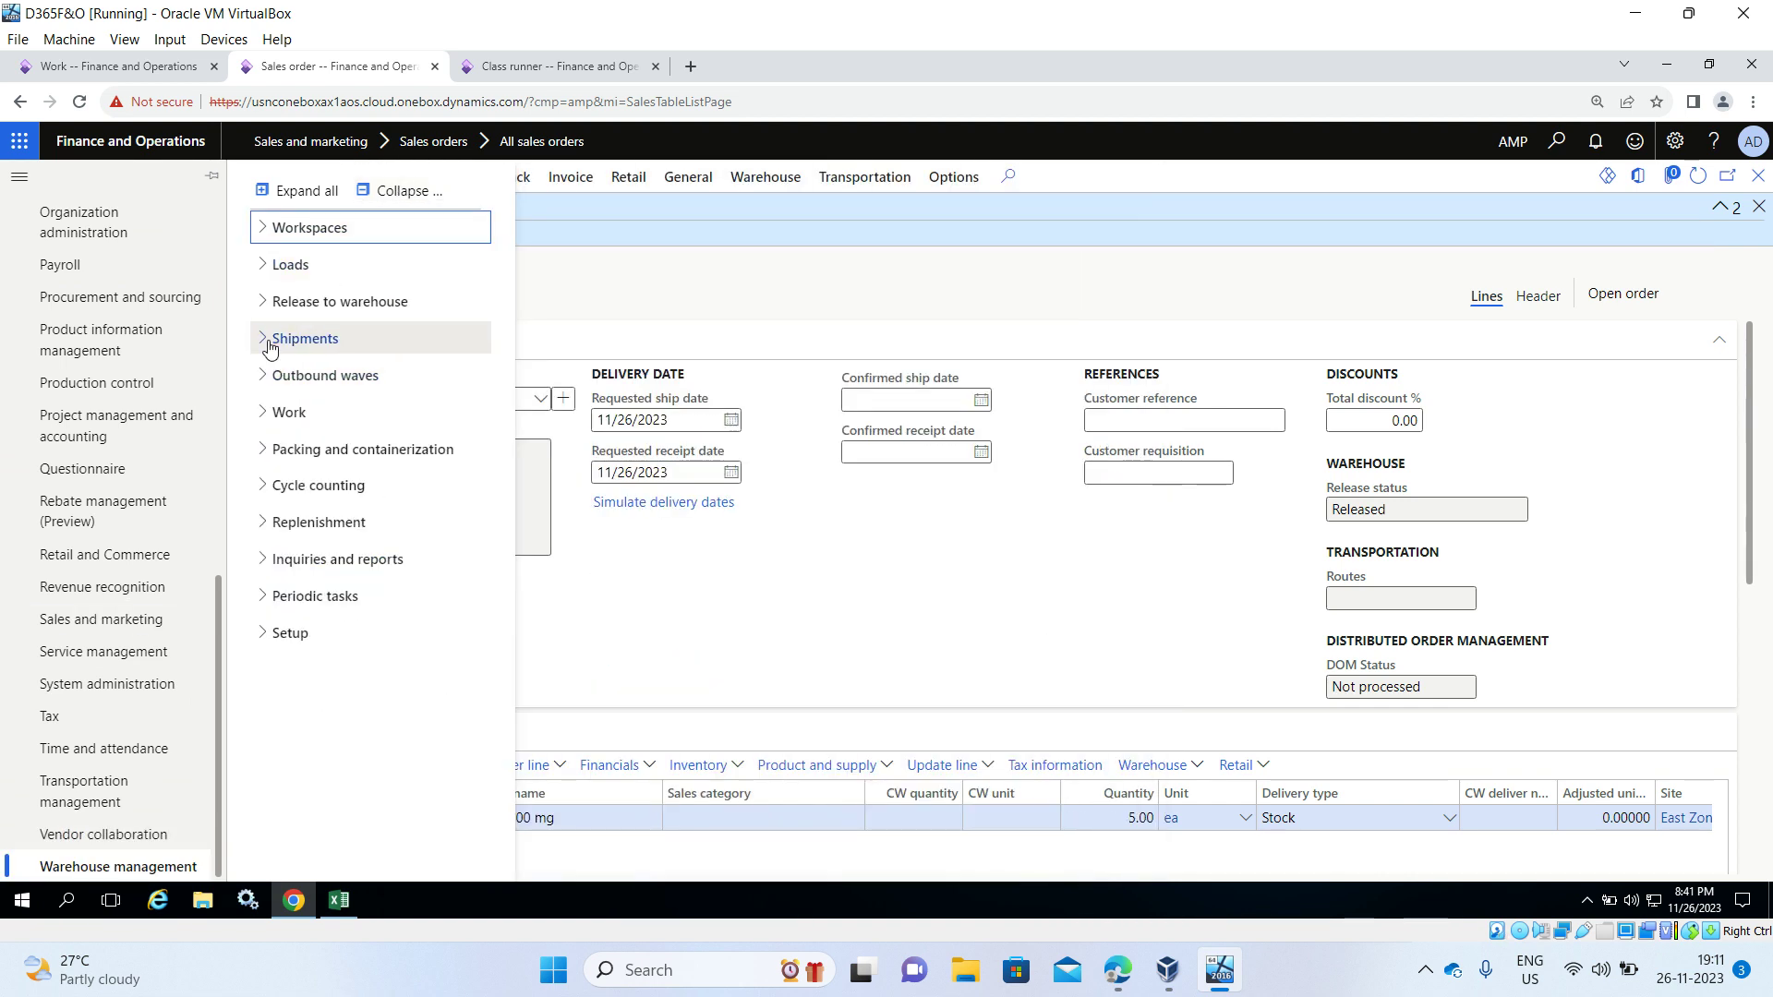
{"action": "left_click", "coordinate": [277, 339]}
{"action": "left_click", "coordinate": [302, 377]}
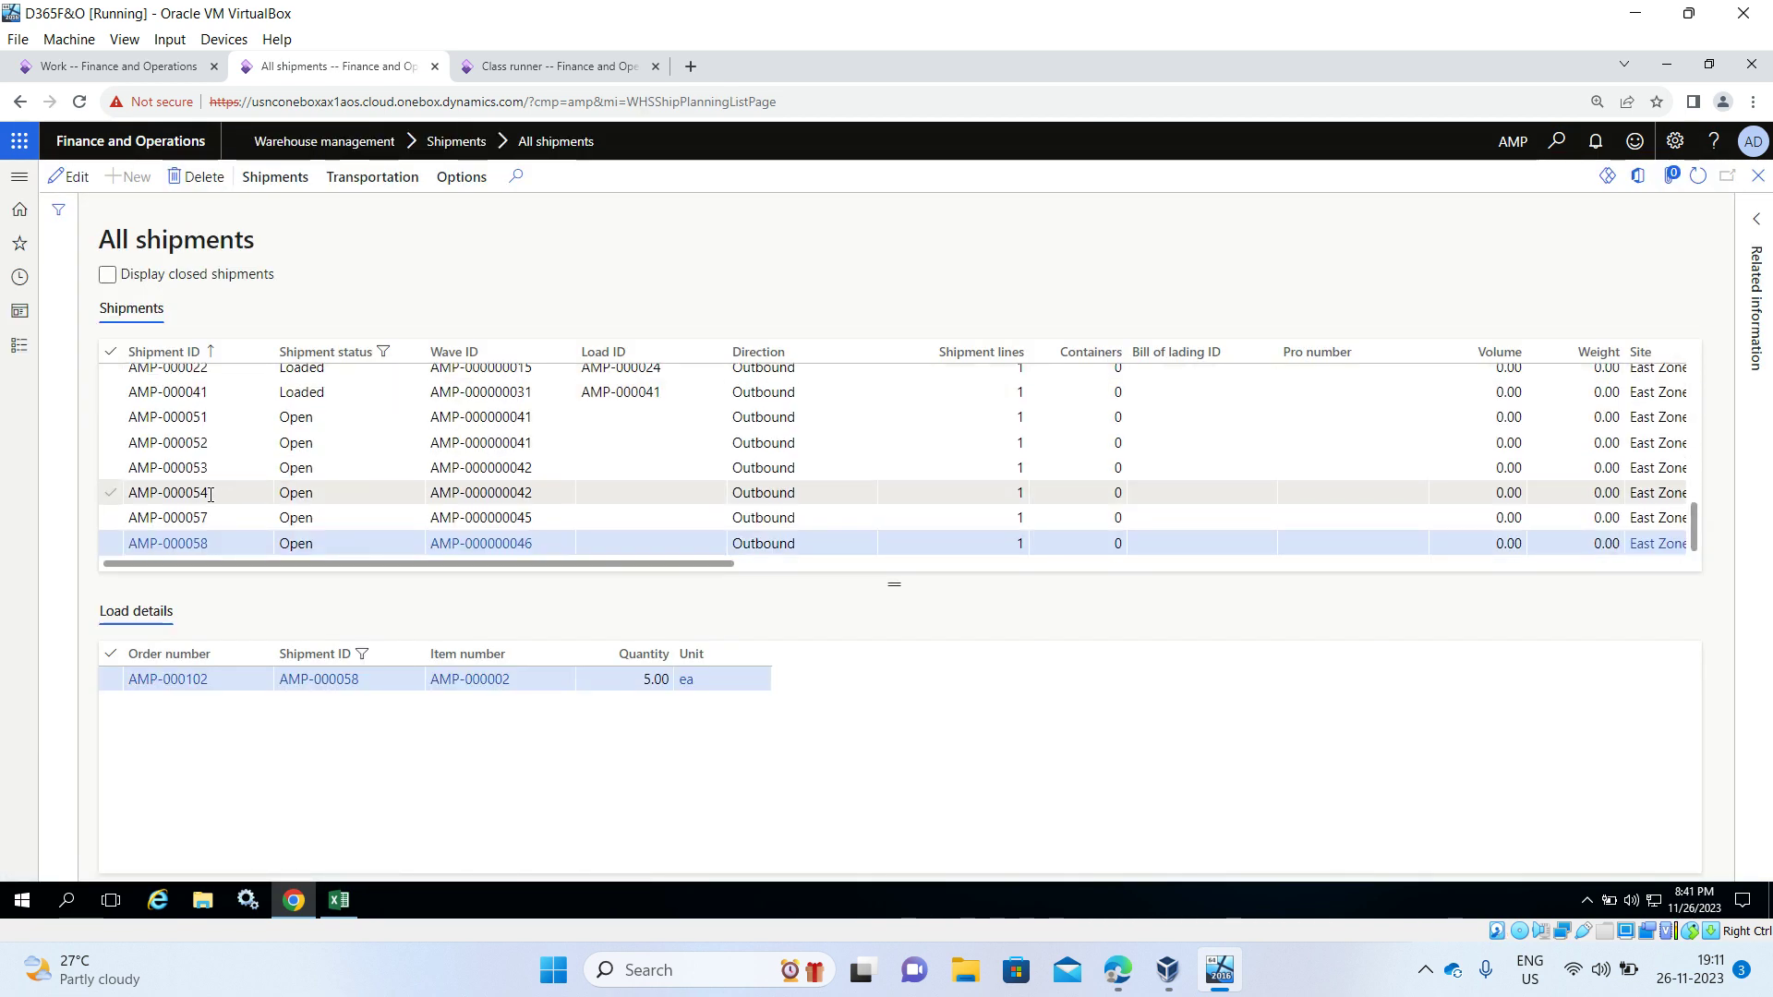
{"action": "left_click", "coordinate": [183, 518]}
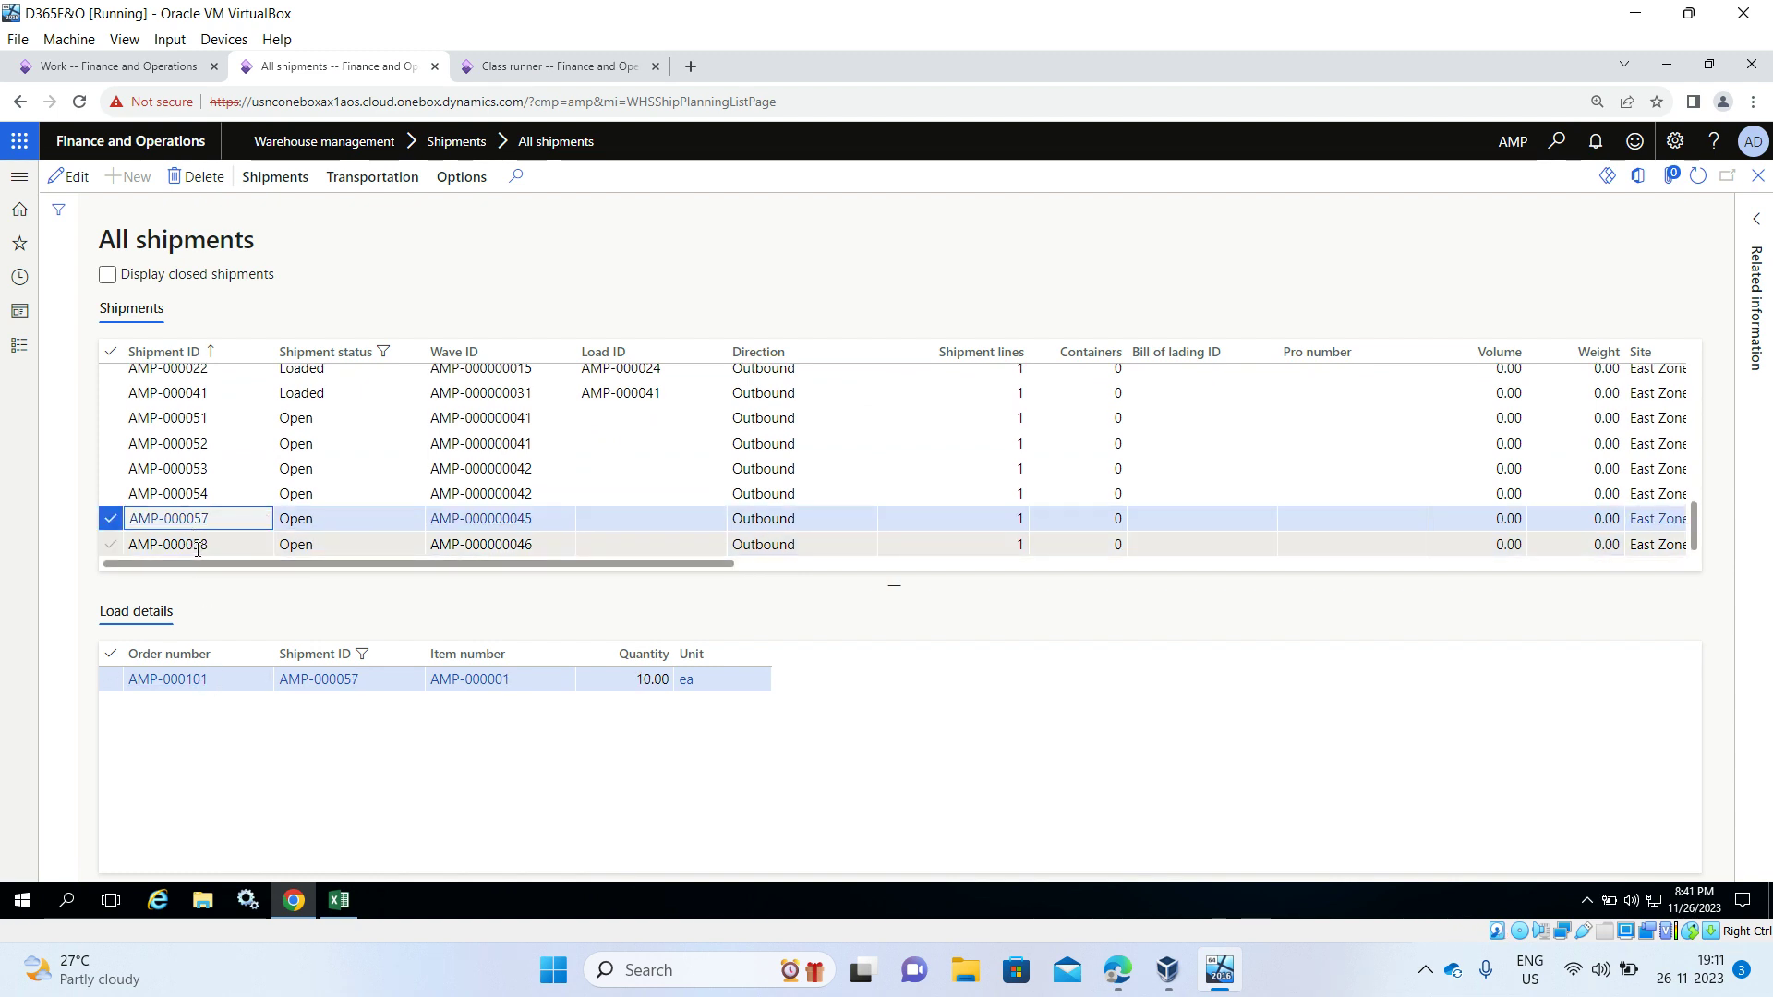
{"action": "left_click", "coordinate": [196, 544]}
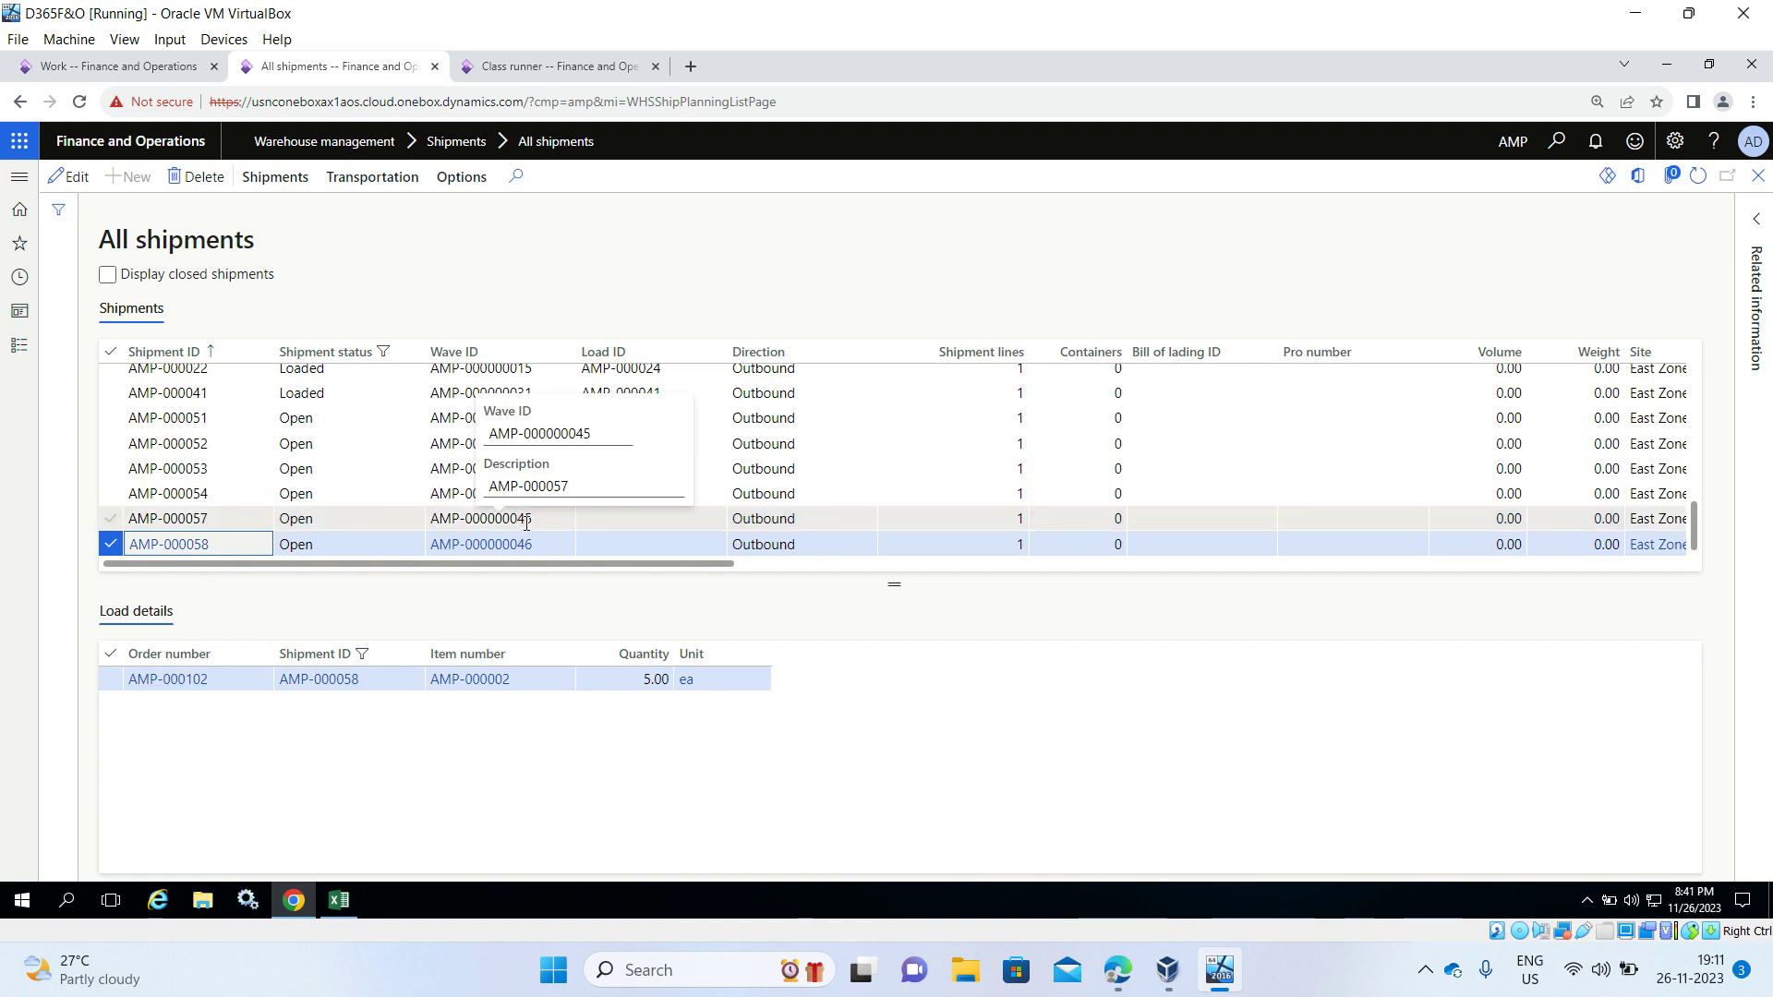
Step: Open the All waves list under Shipment waves and review the waves of shipments AMP-000057 and AMP-000058
{"action": "left_click", "coordinate": [21, 349]}
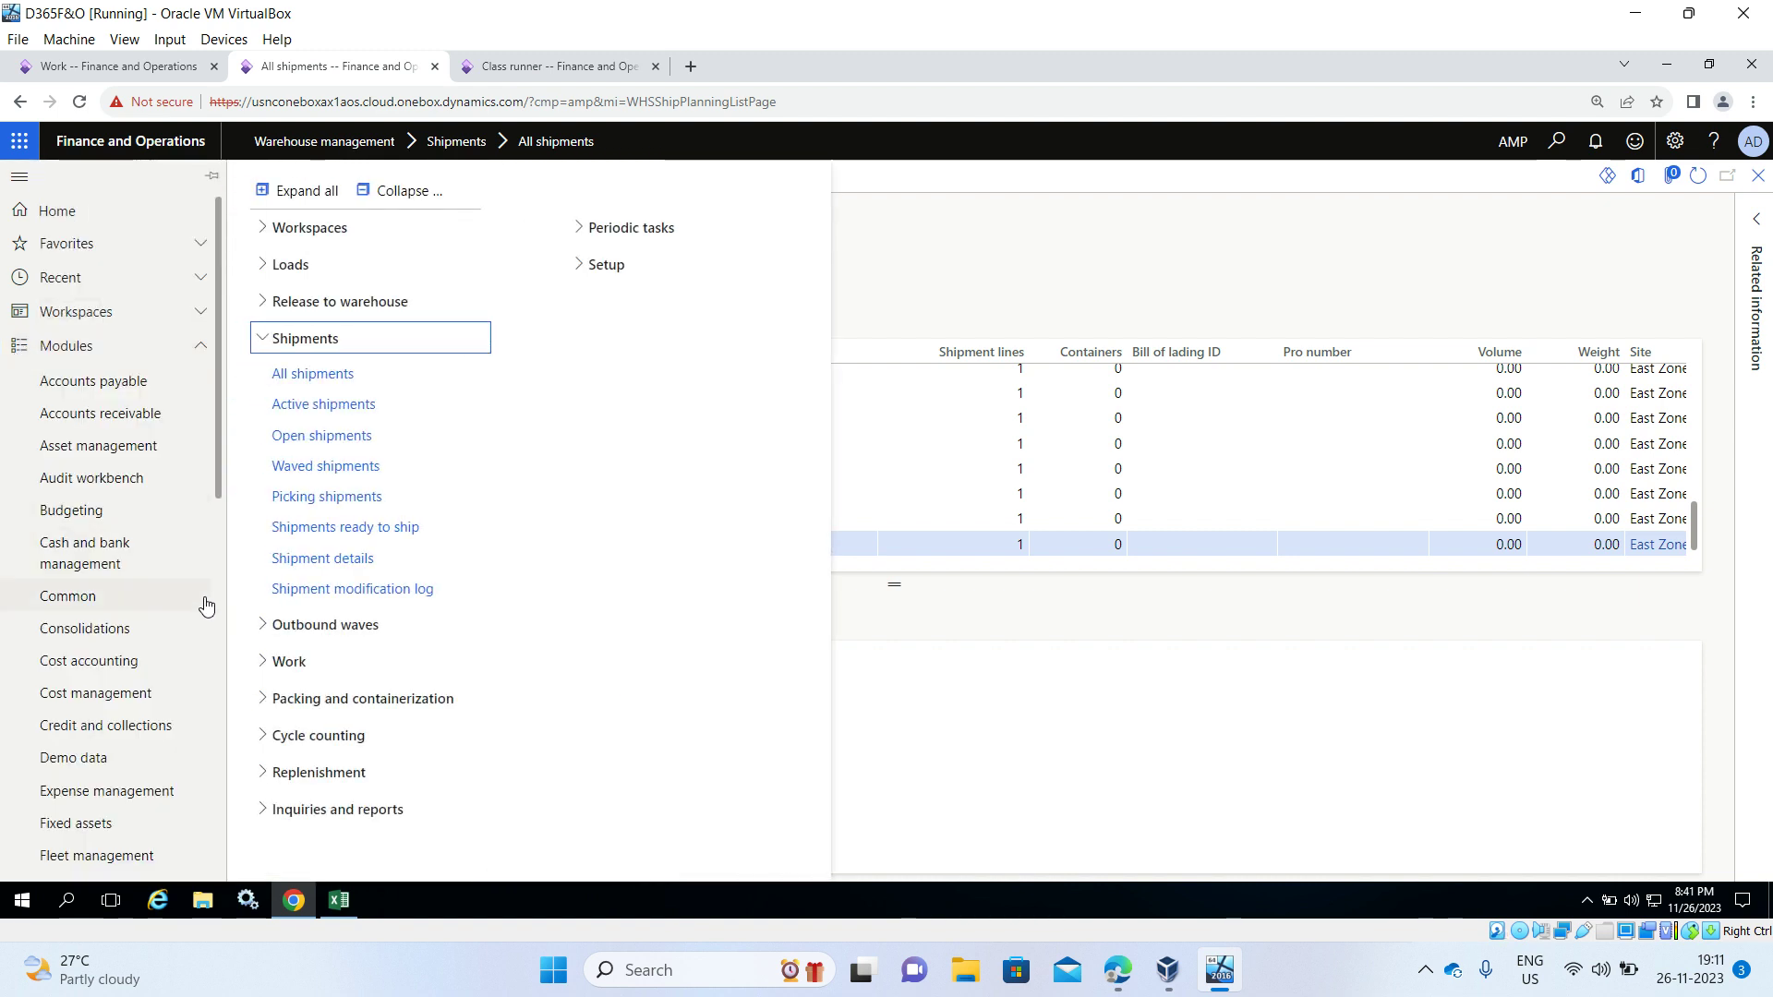
{"action": "left_click", "coordinate": [265, 627]}
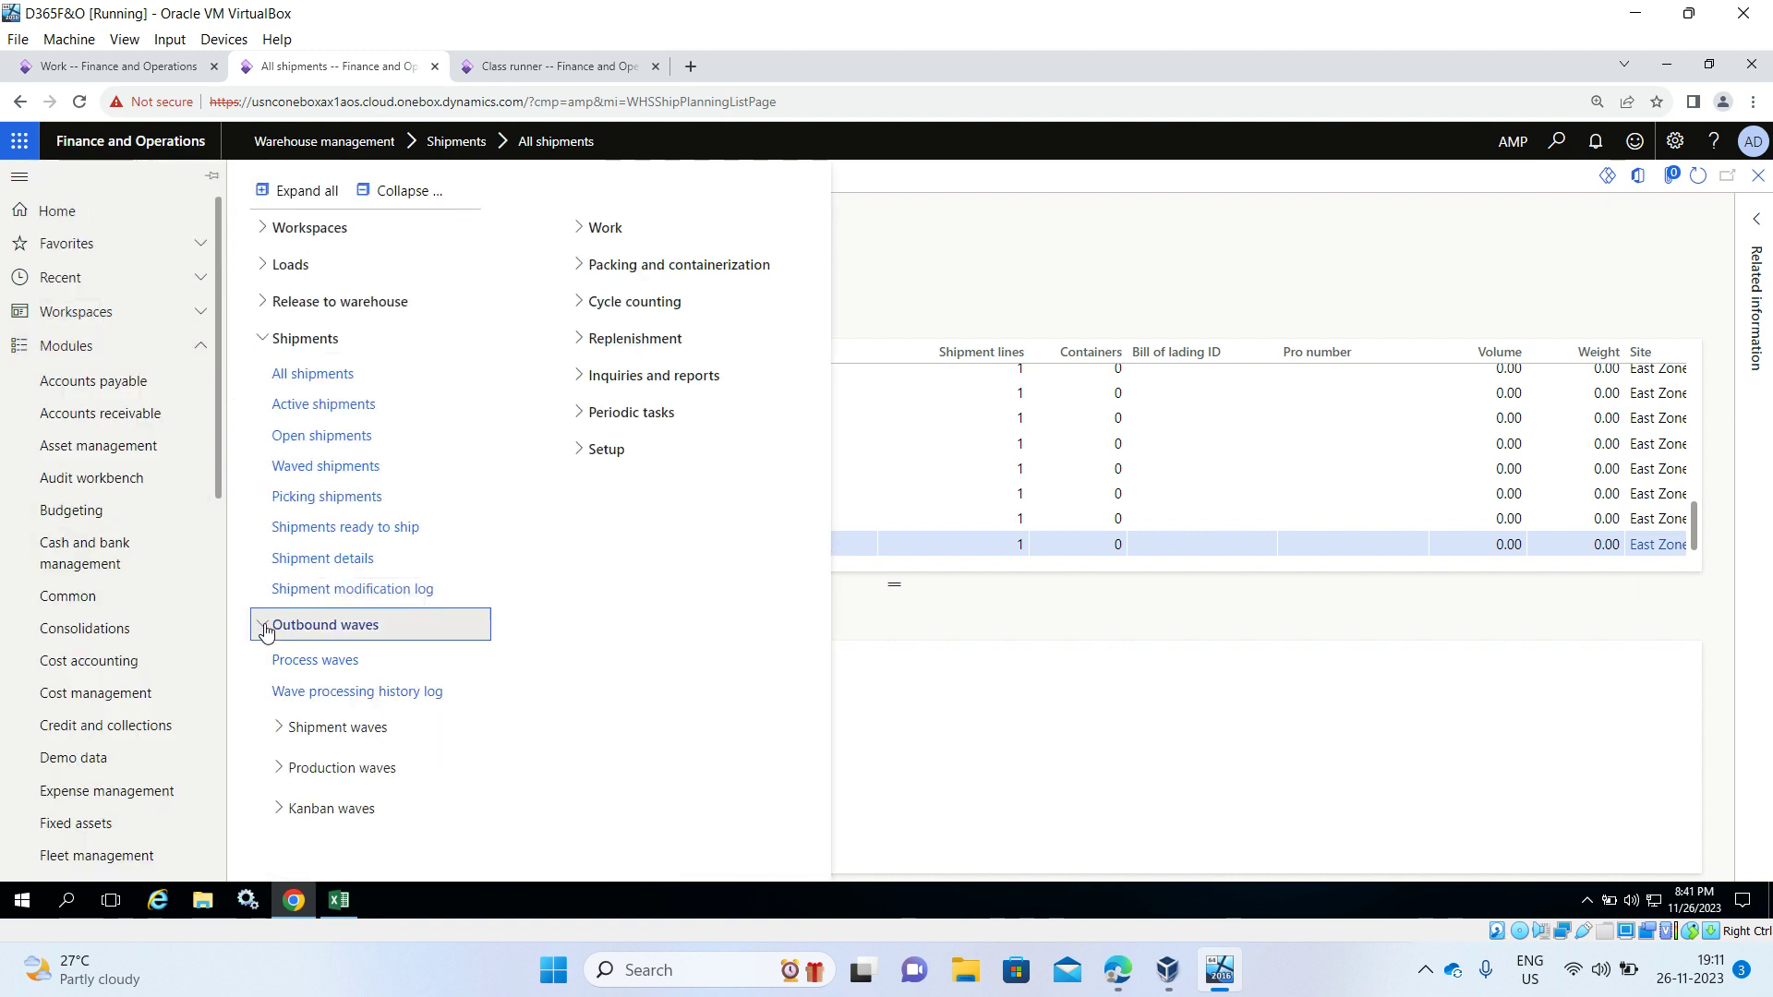
{"action": "left_click", "coordinate": [280, 729]}
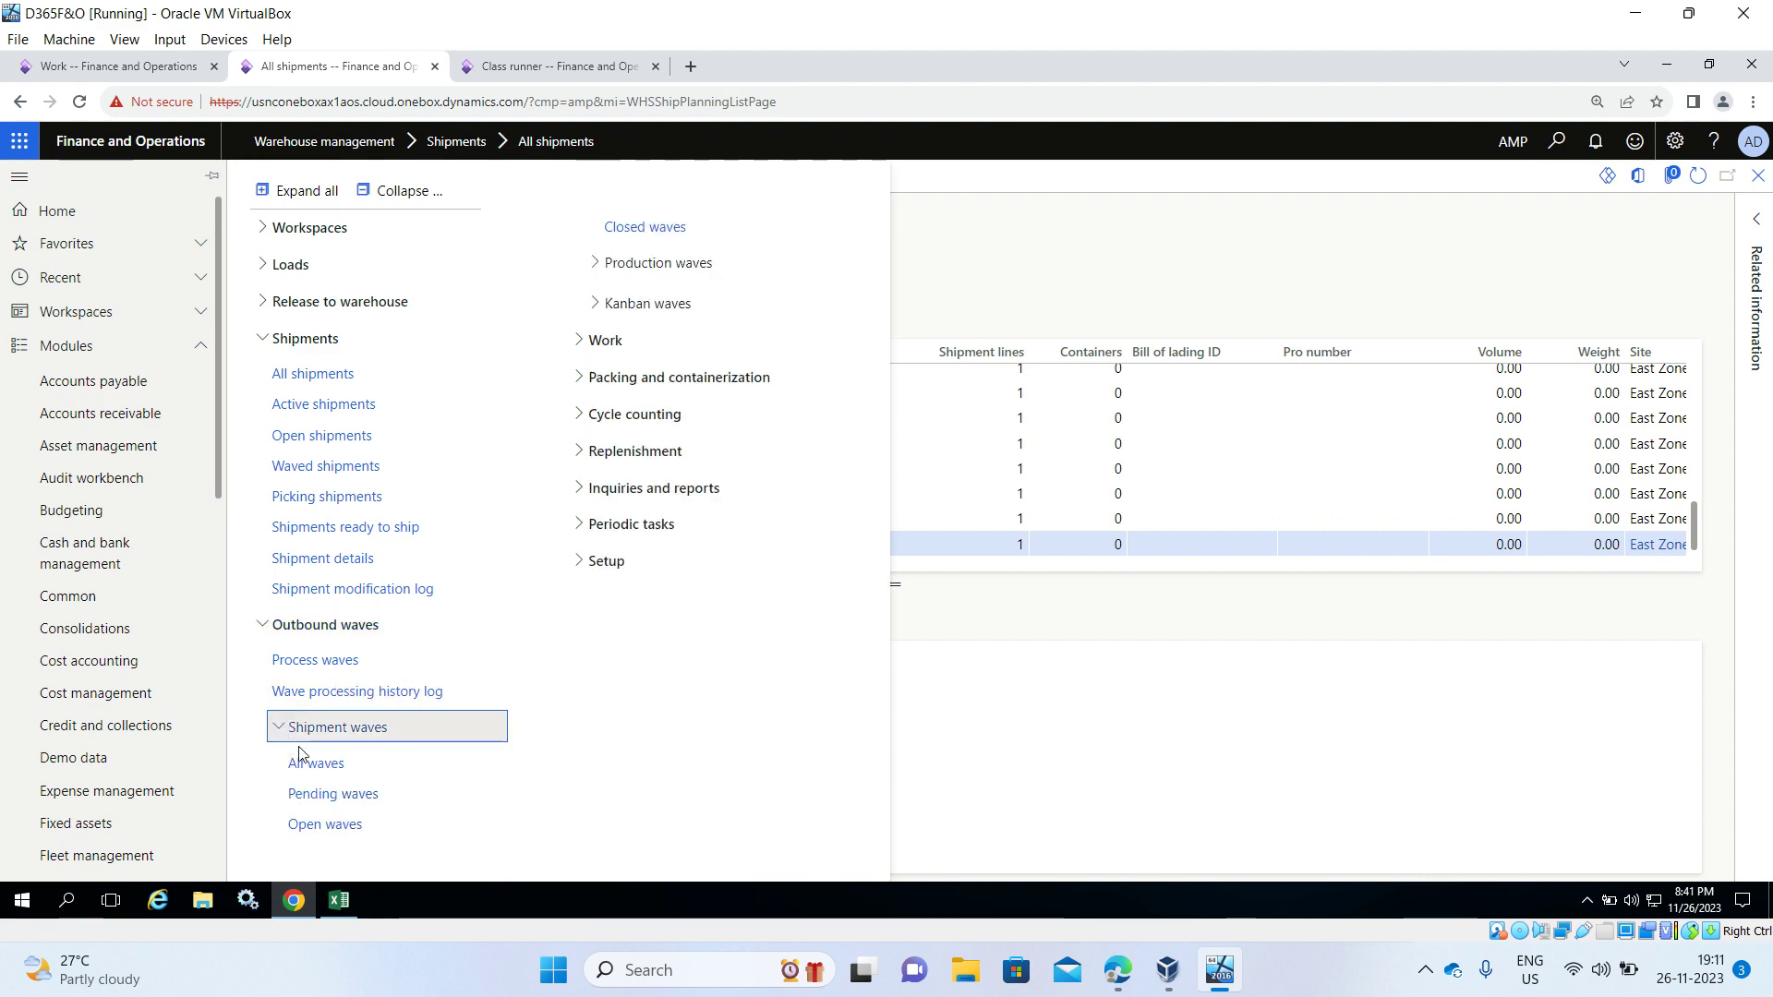
{"action": "left_click", "coordinate": [302, 763]}
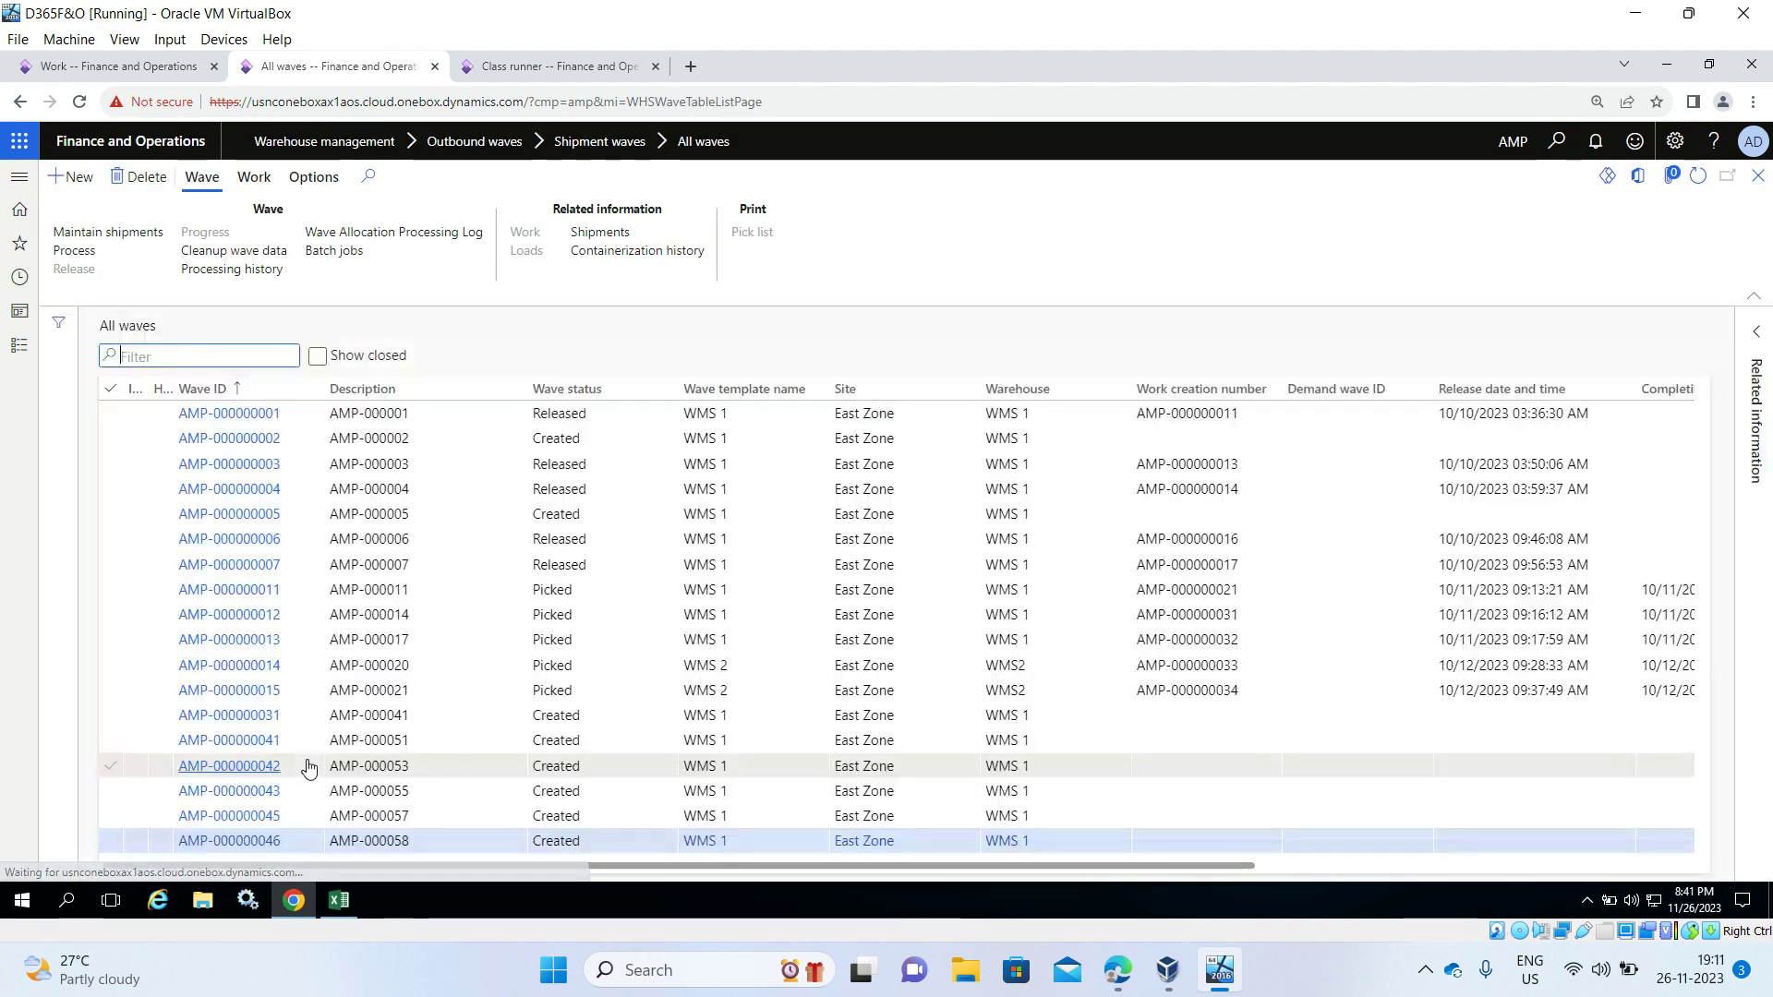
{"action": "scroll", "coordinate": [436, 733], "scroll_direction": "right", "scroll_amount": 5}
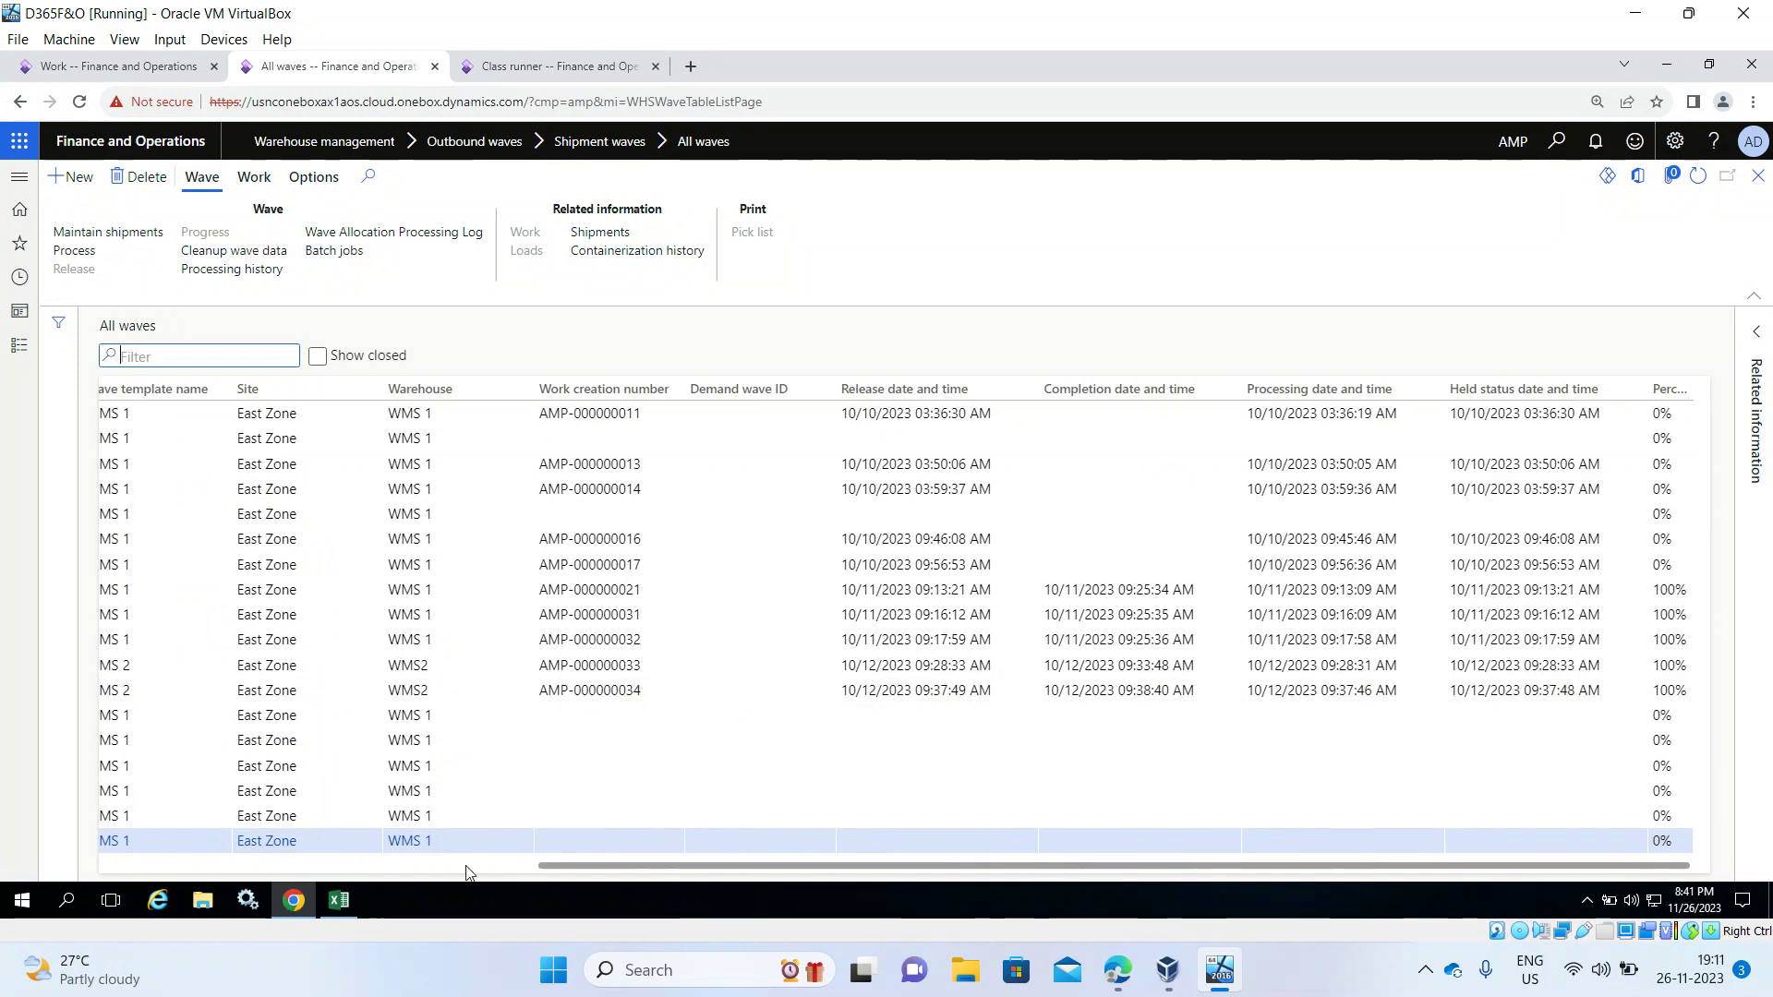
{"action": "left_click", "coordinate": [109, 867]}
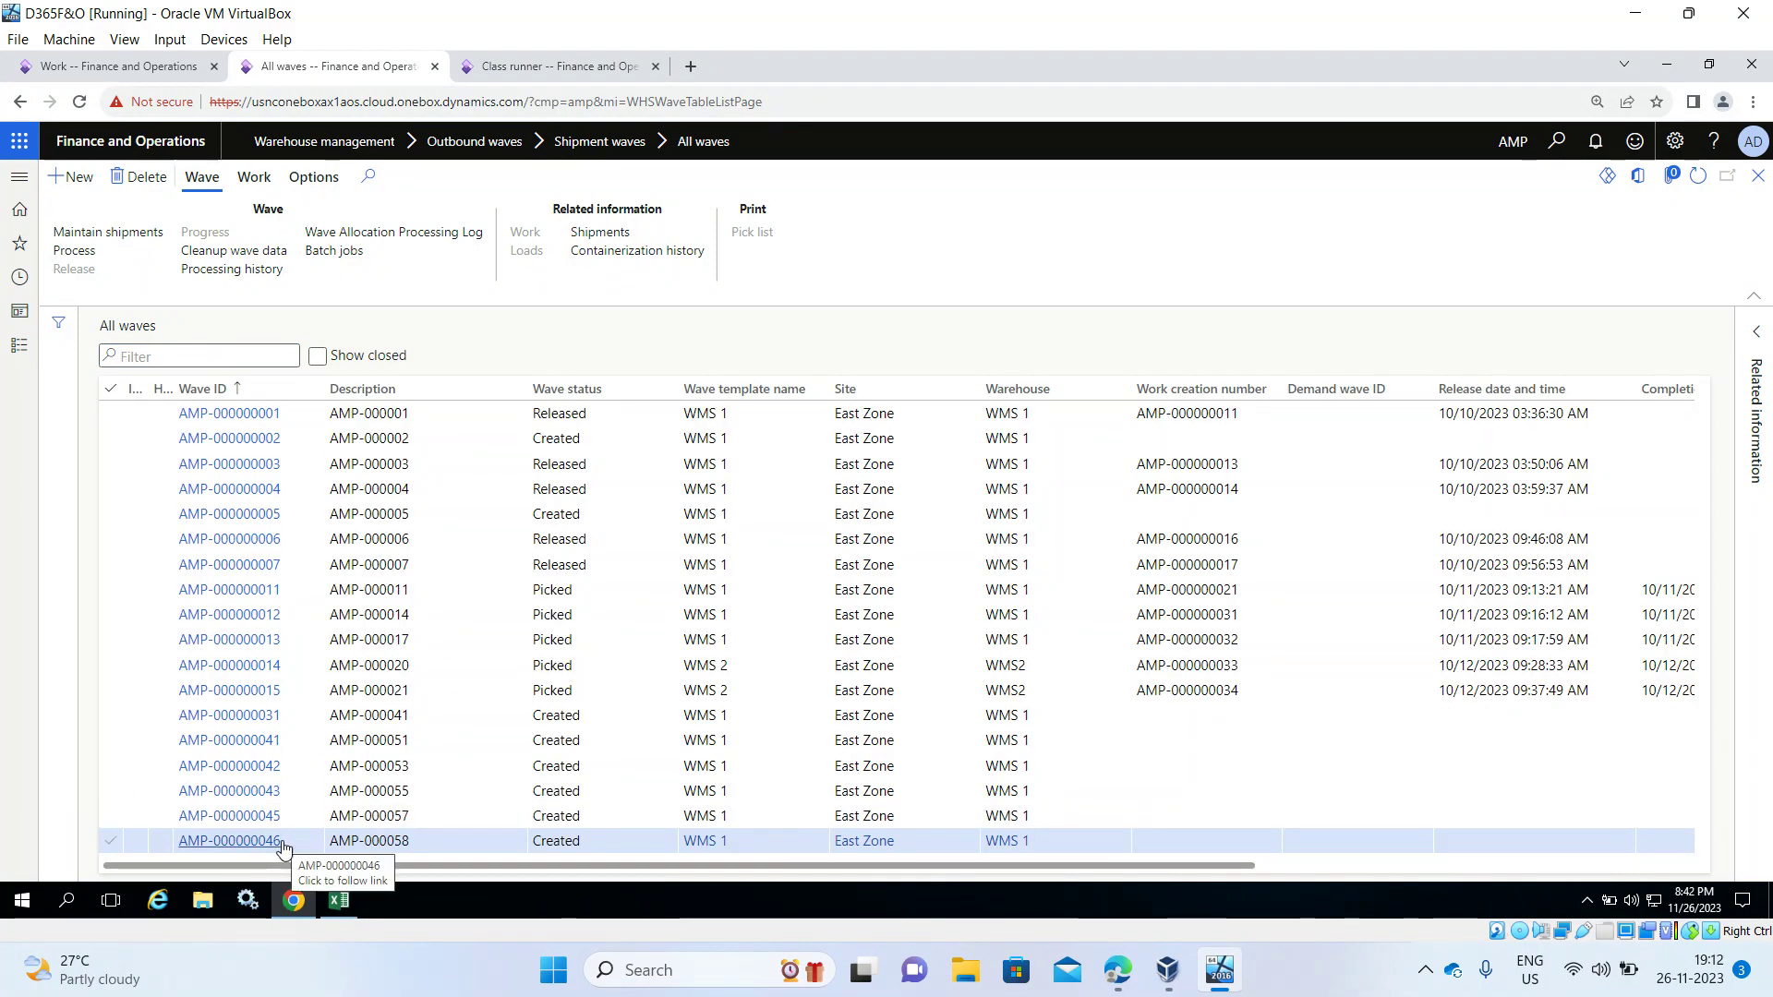
Step: Return to the All shipments list and consolidate shipment AMP-000058 into shipment AMP-000057
{"action": "left_click", "coordinate": [20, 347]}
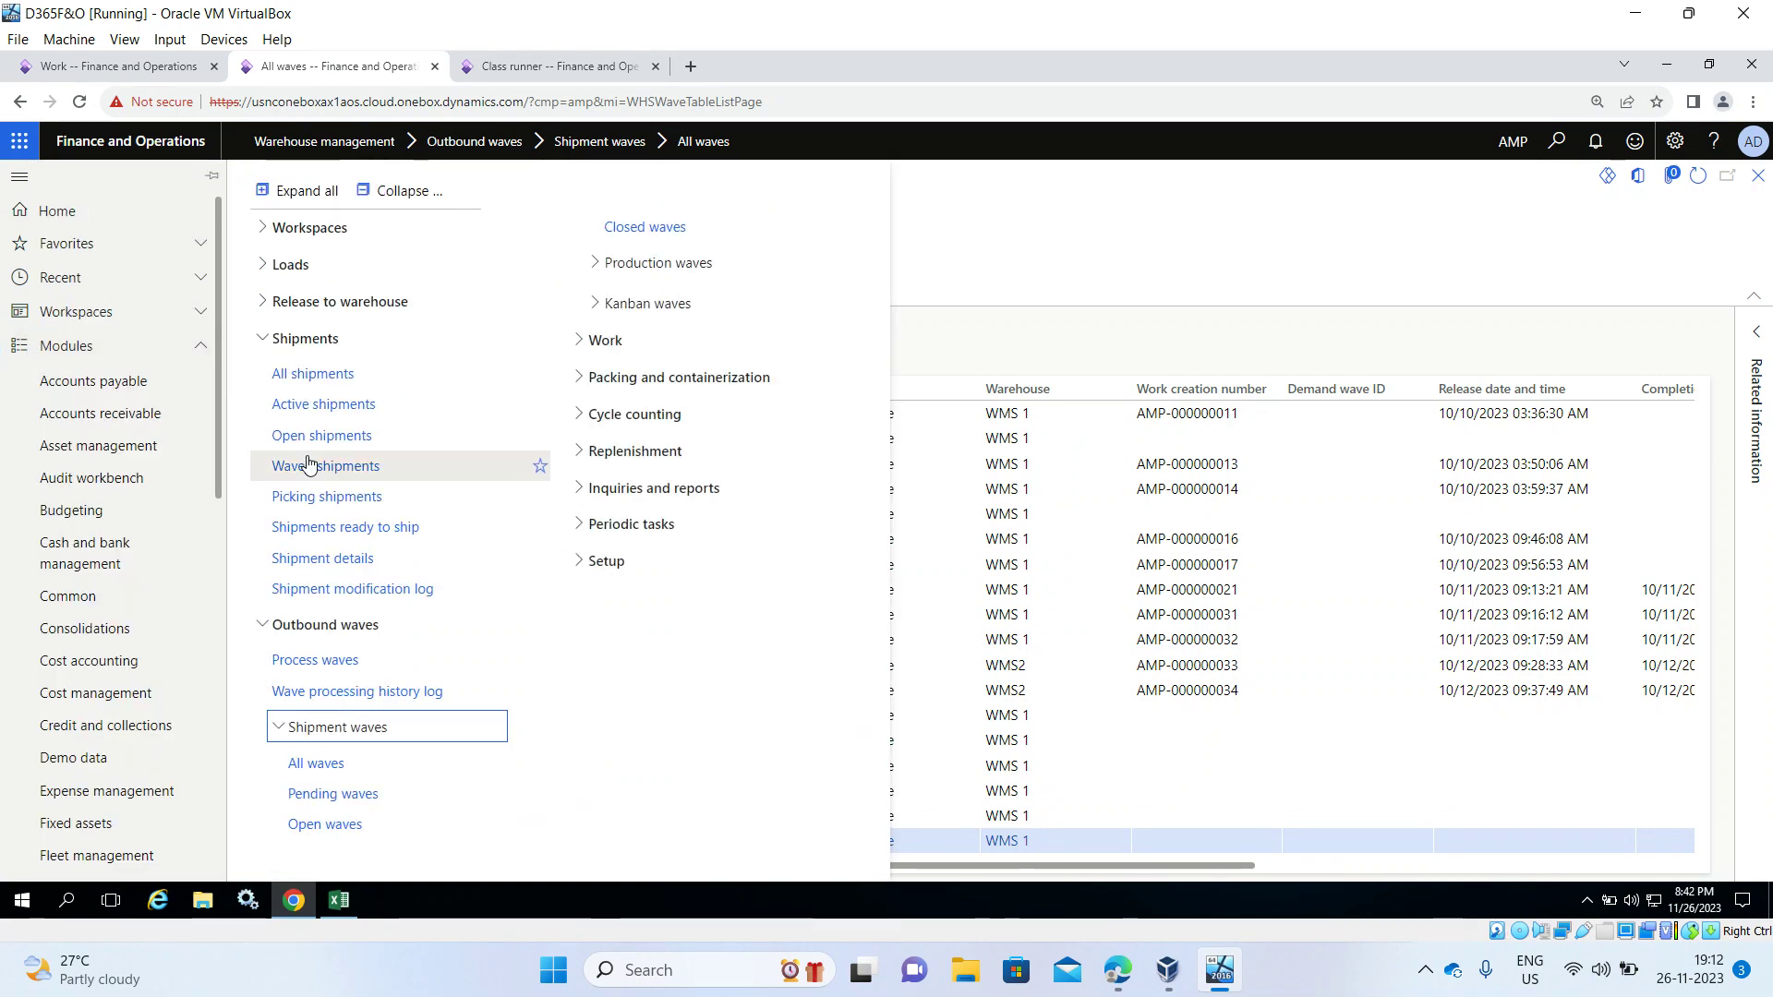
{"action": "left_click", "coordinate": [294, 375]}
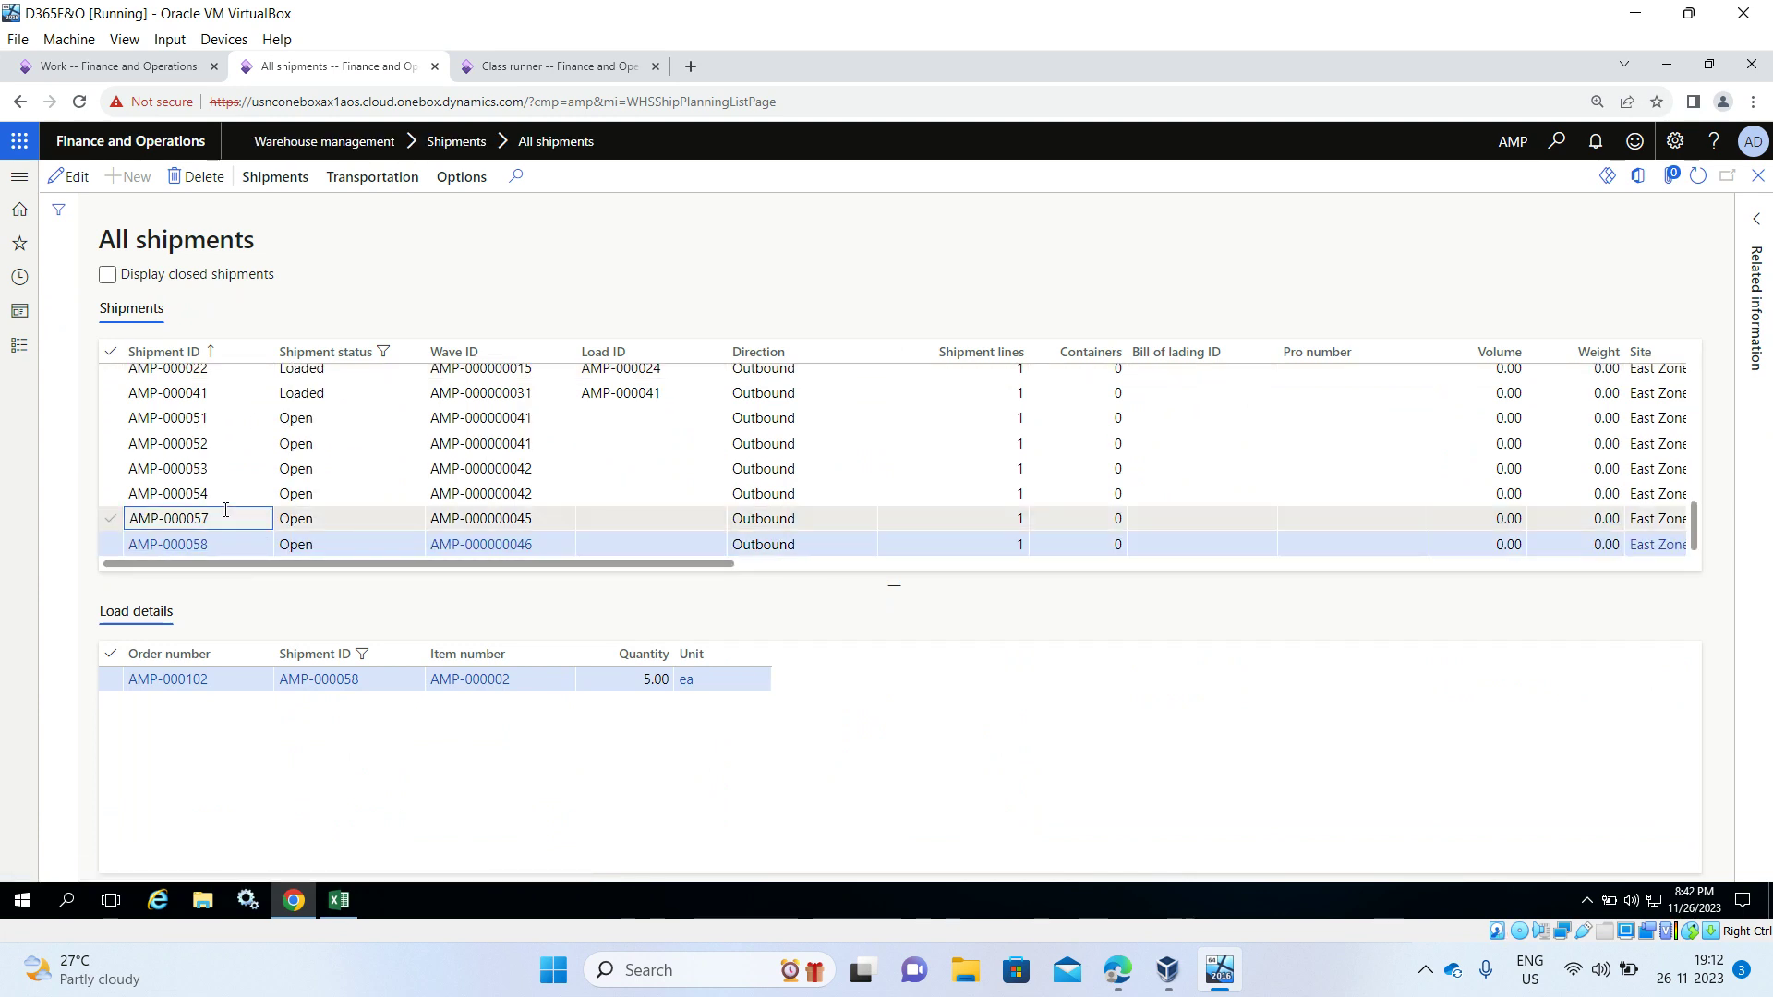
{"action": "left_click", "coordinate": [228, 515]}
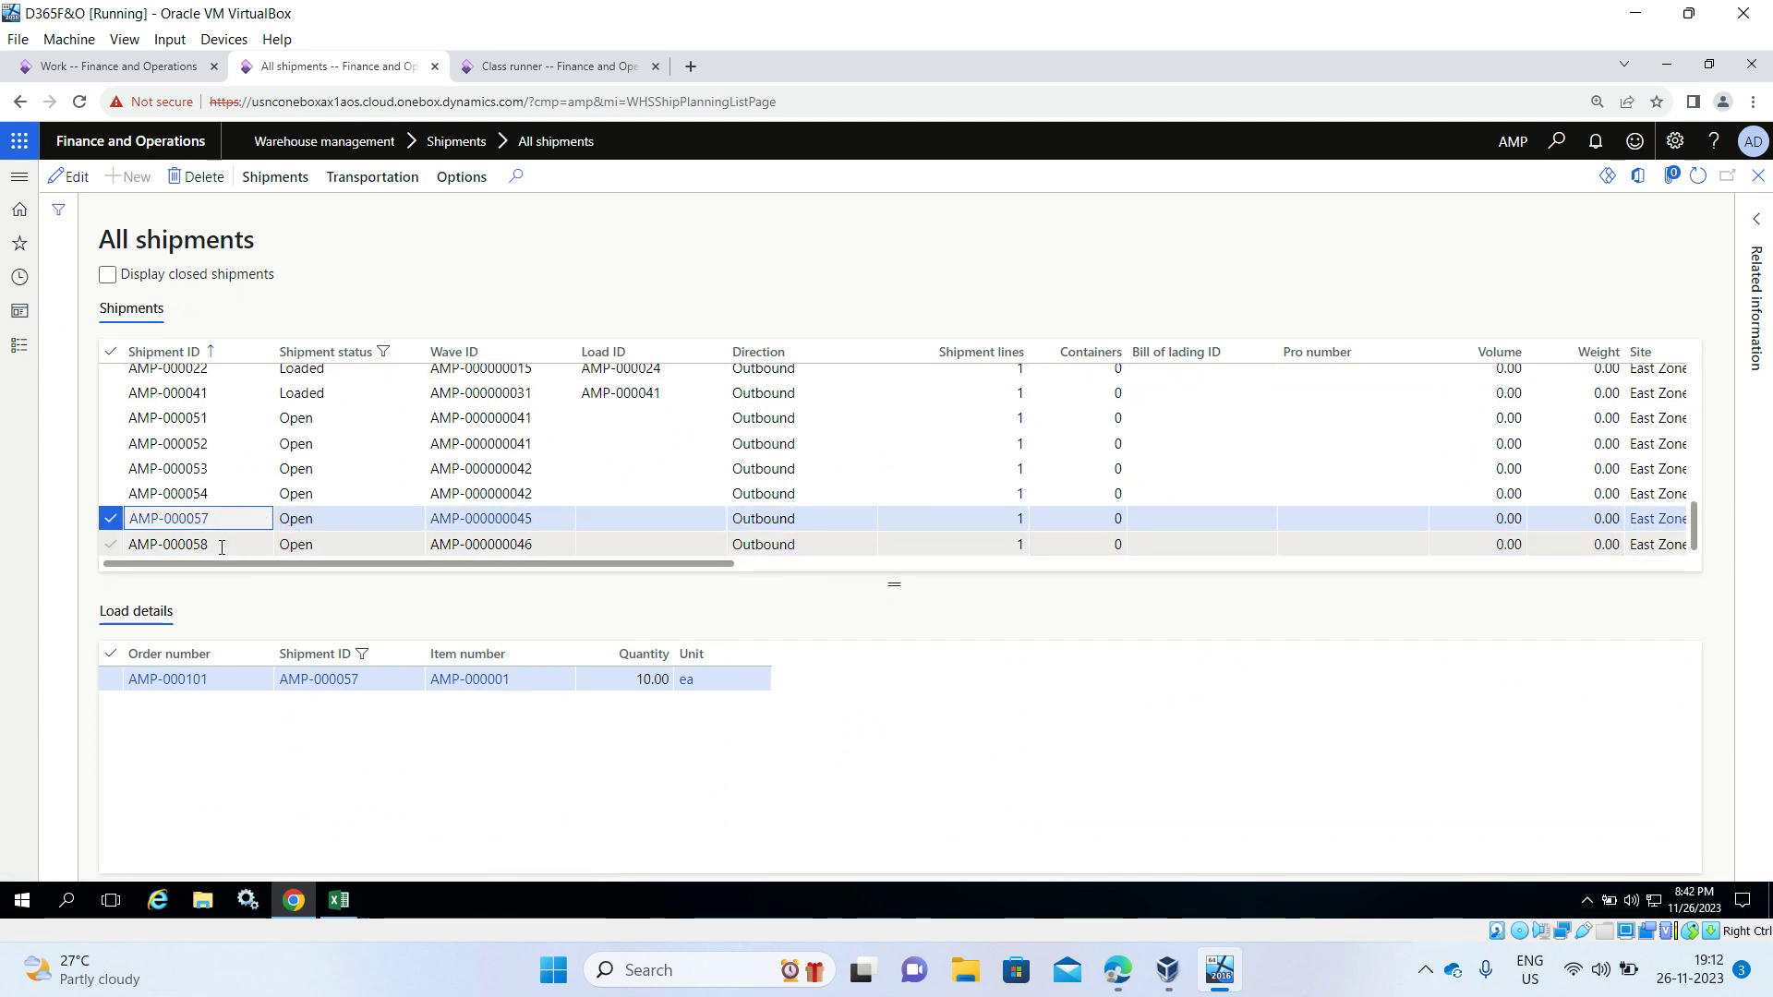
{"action": "left_click", "coordinate": [275, 180]}
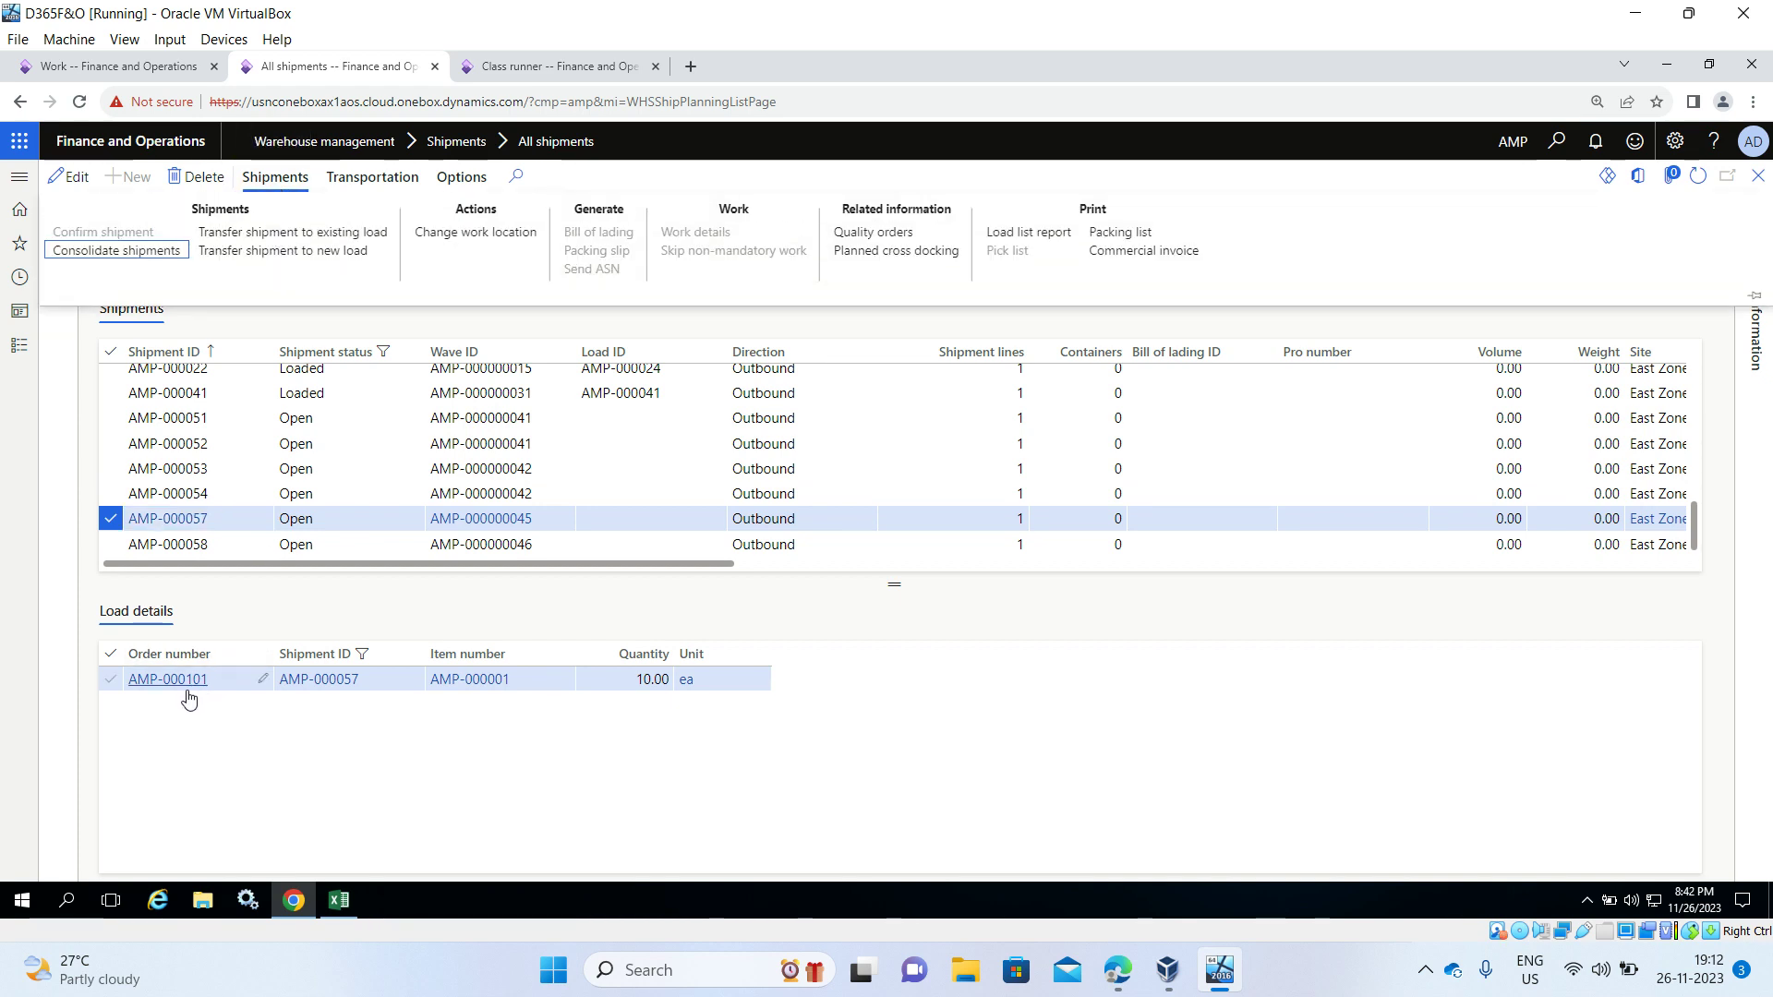
{"action": "left_click", "coordinate": [148, 251]}
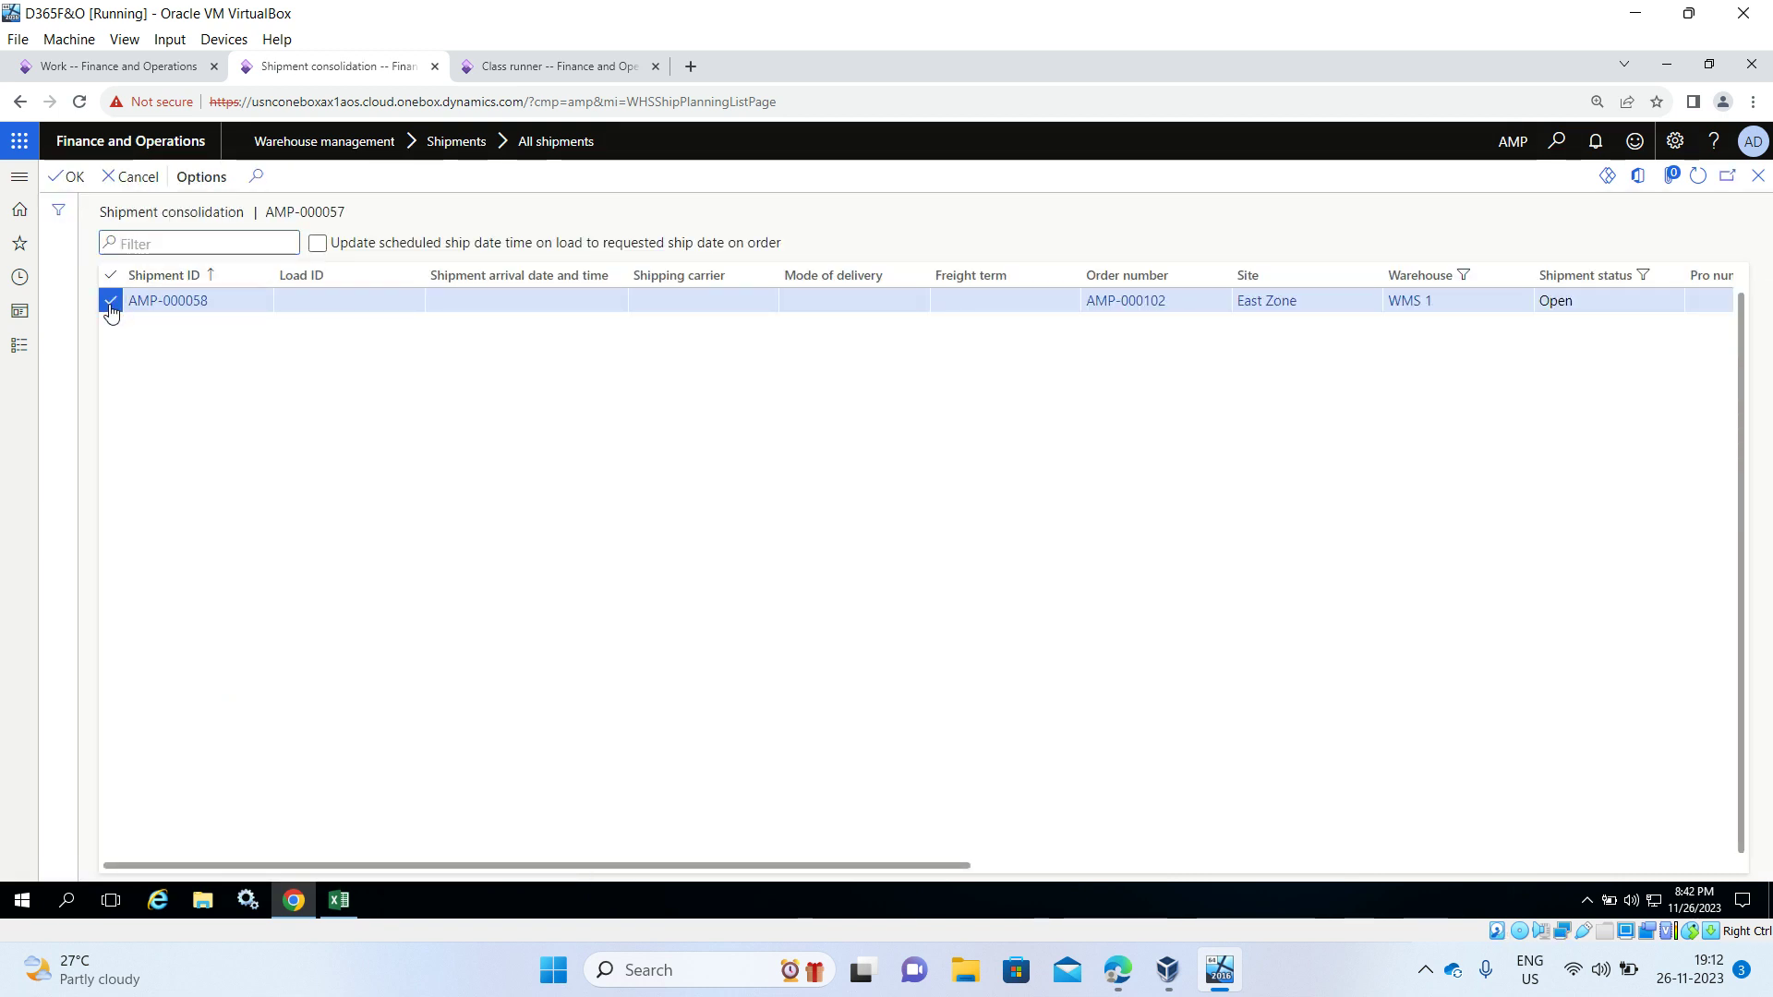
{"action": "left_click", "coordinate": [75, 179]}
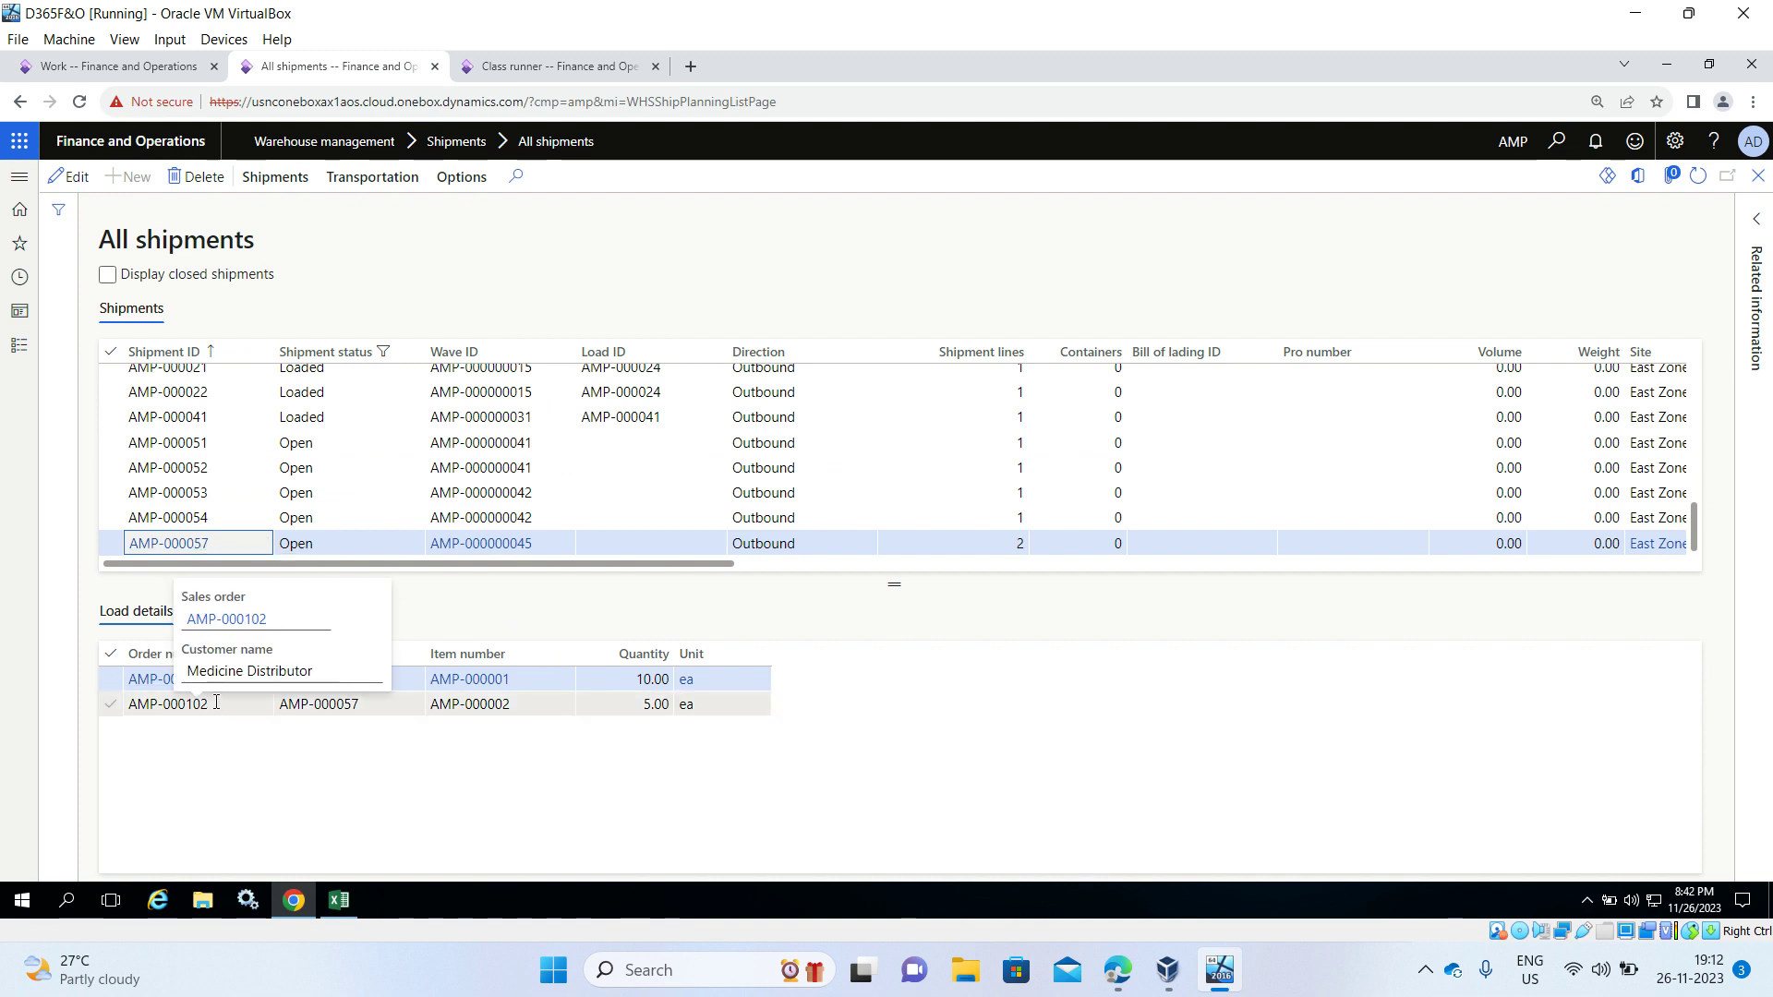
Step: Process and release wave AMP-000000045 of the consolidated shipment, and refresh the All shipments list
{"action": "left_click", "coordinate": [479, 544]}
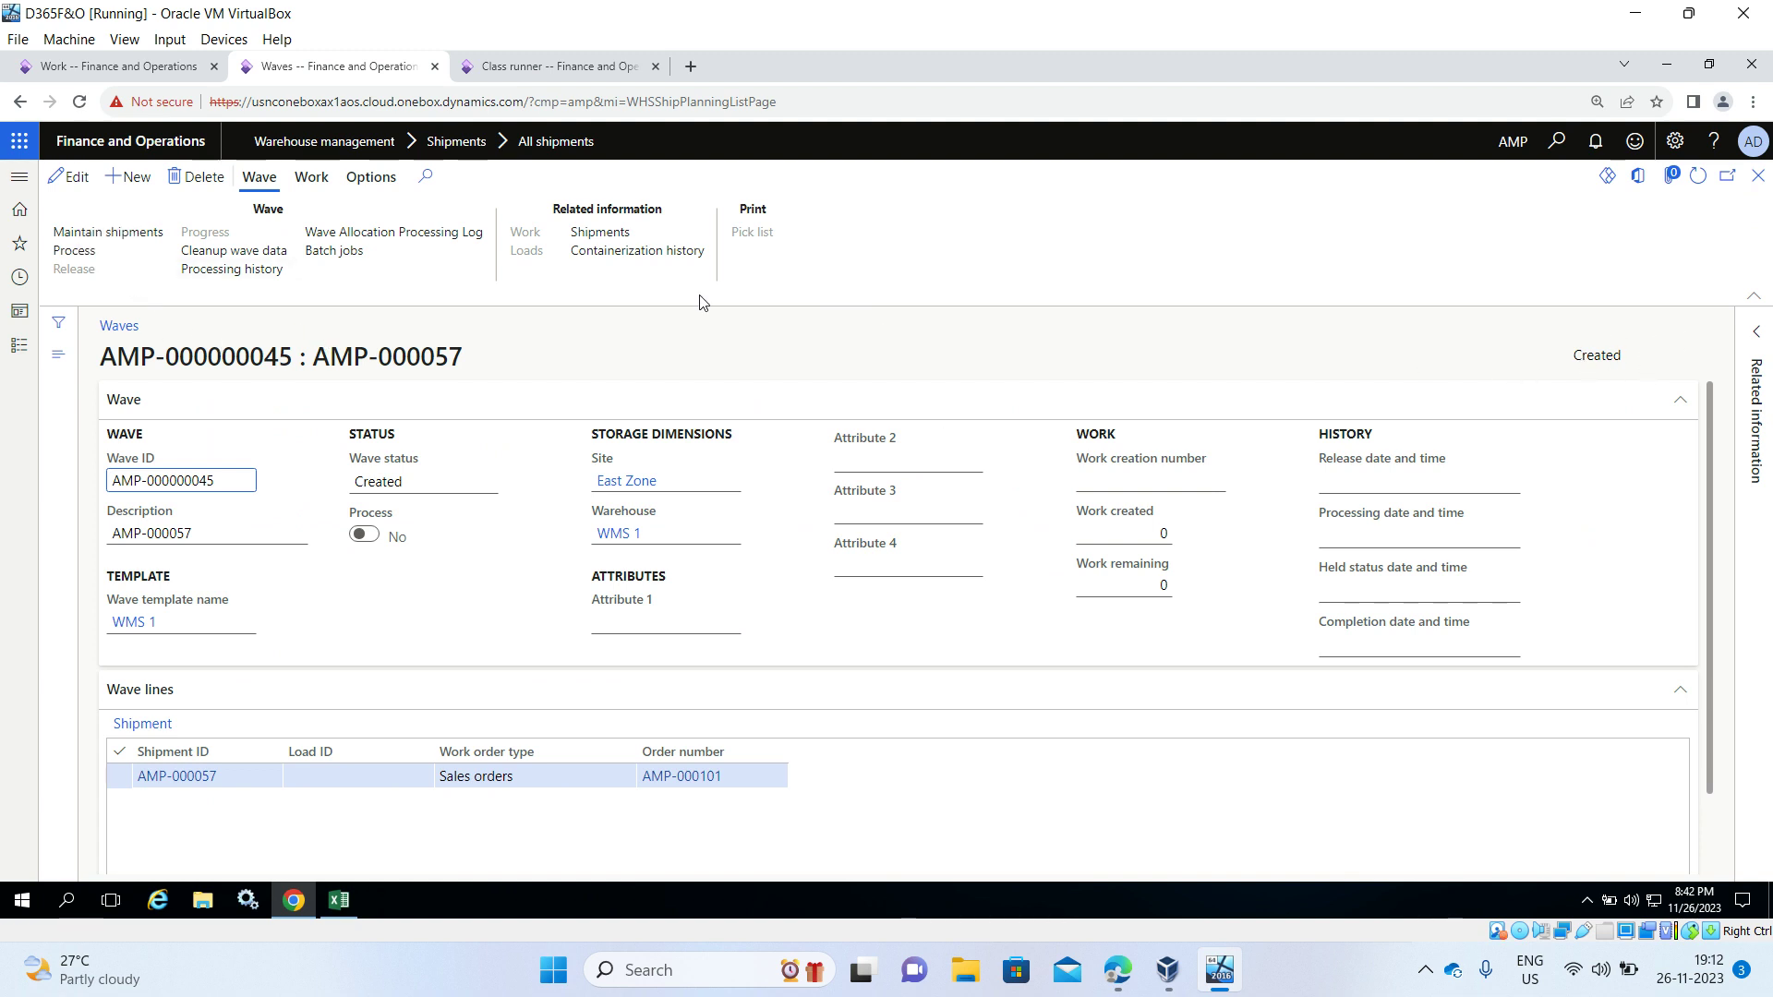
{"action": "left_click", "coordinate": [71, 252]}
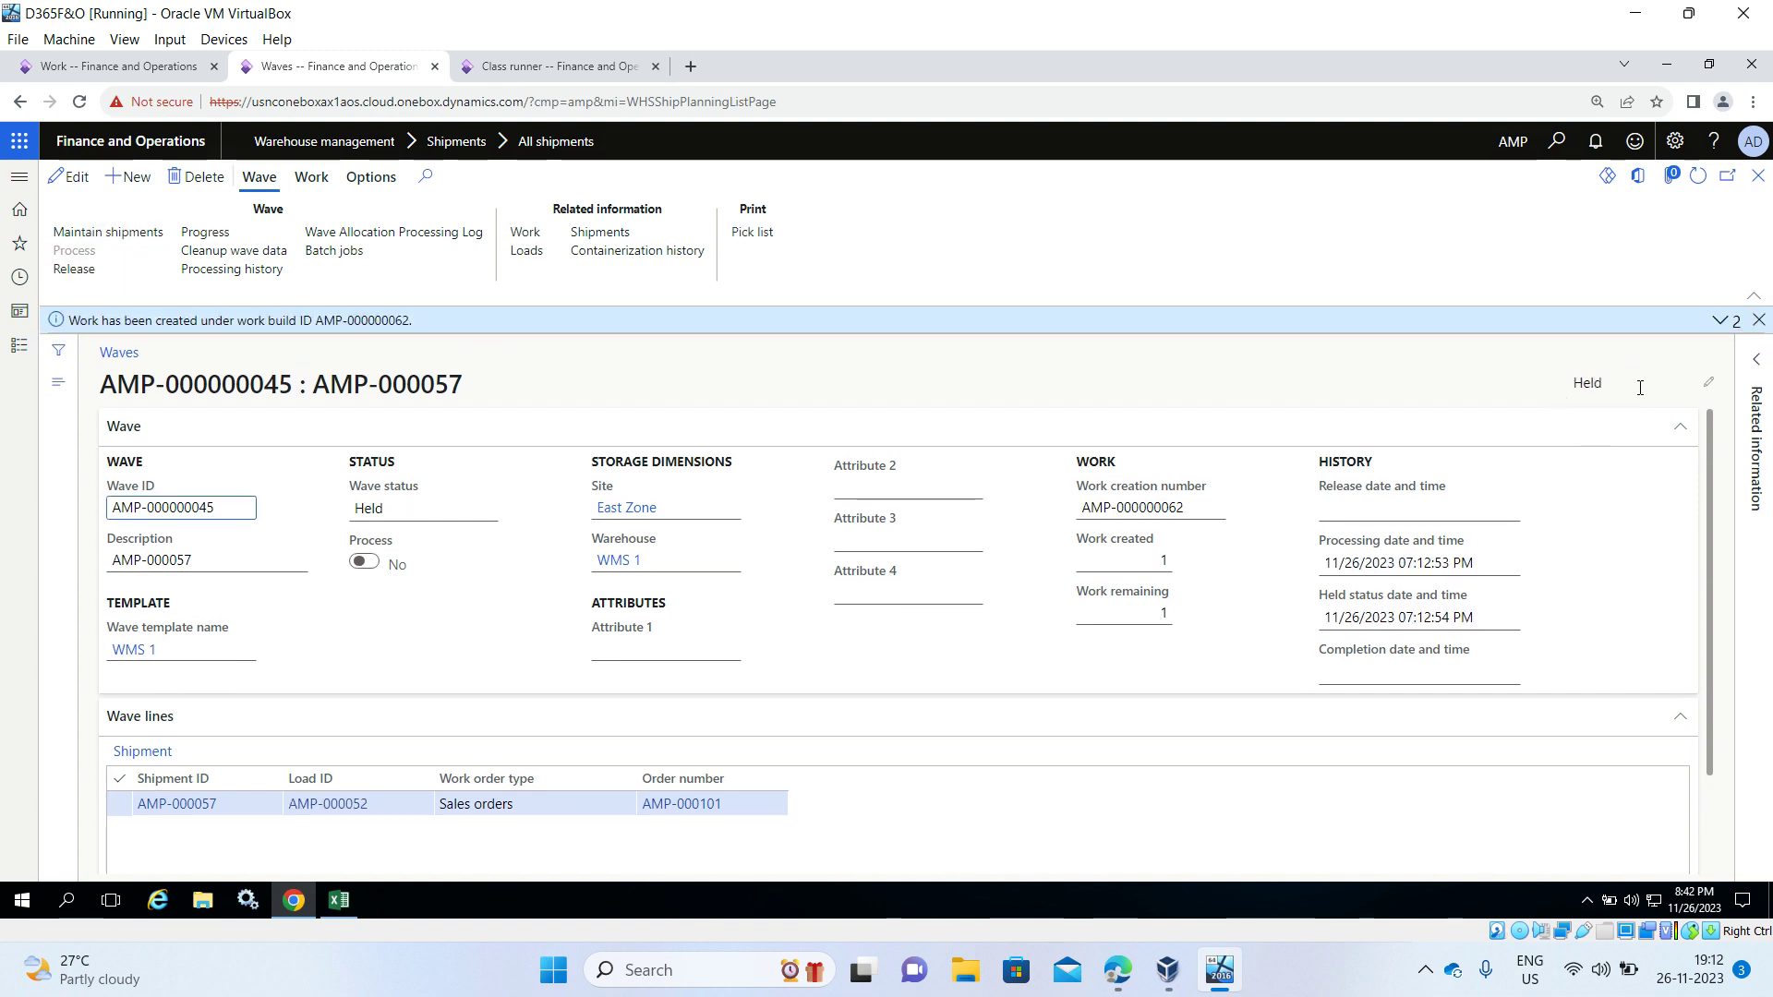
{"action": "left_click", "coordinate": [1718, 322]}
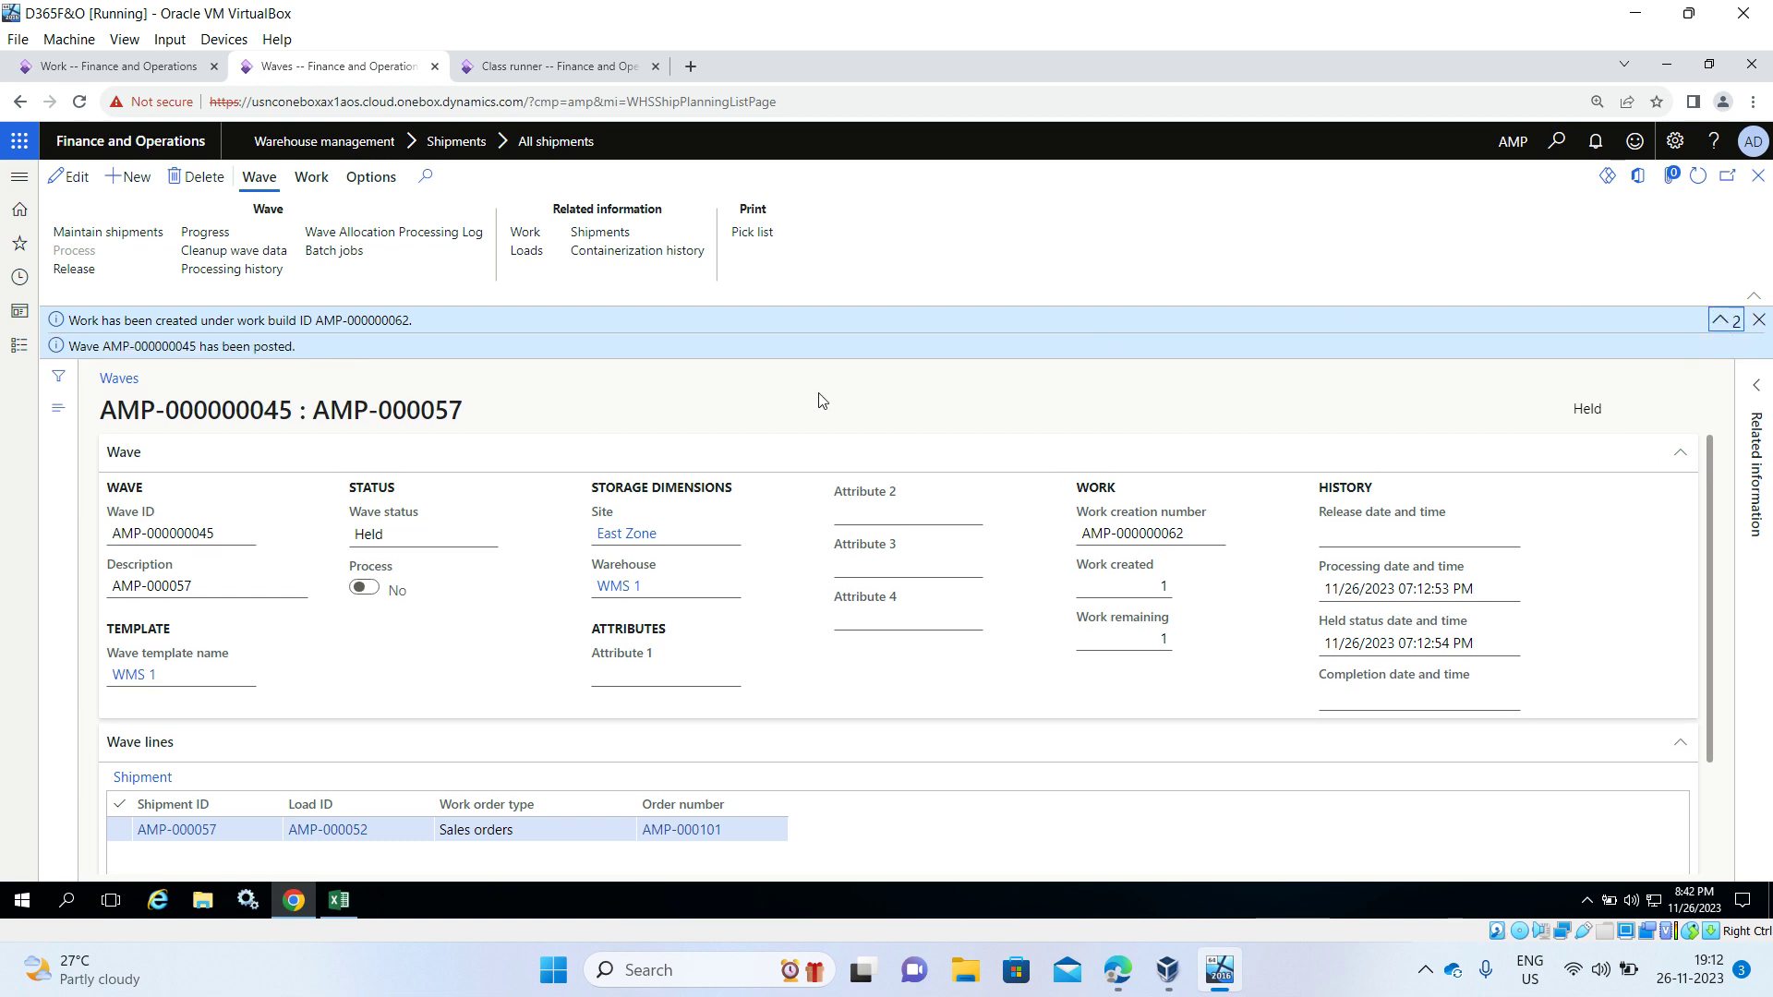
{"action": "left_click", "coordinate": [83, 270]}
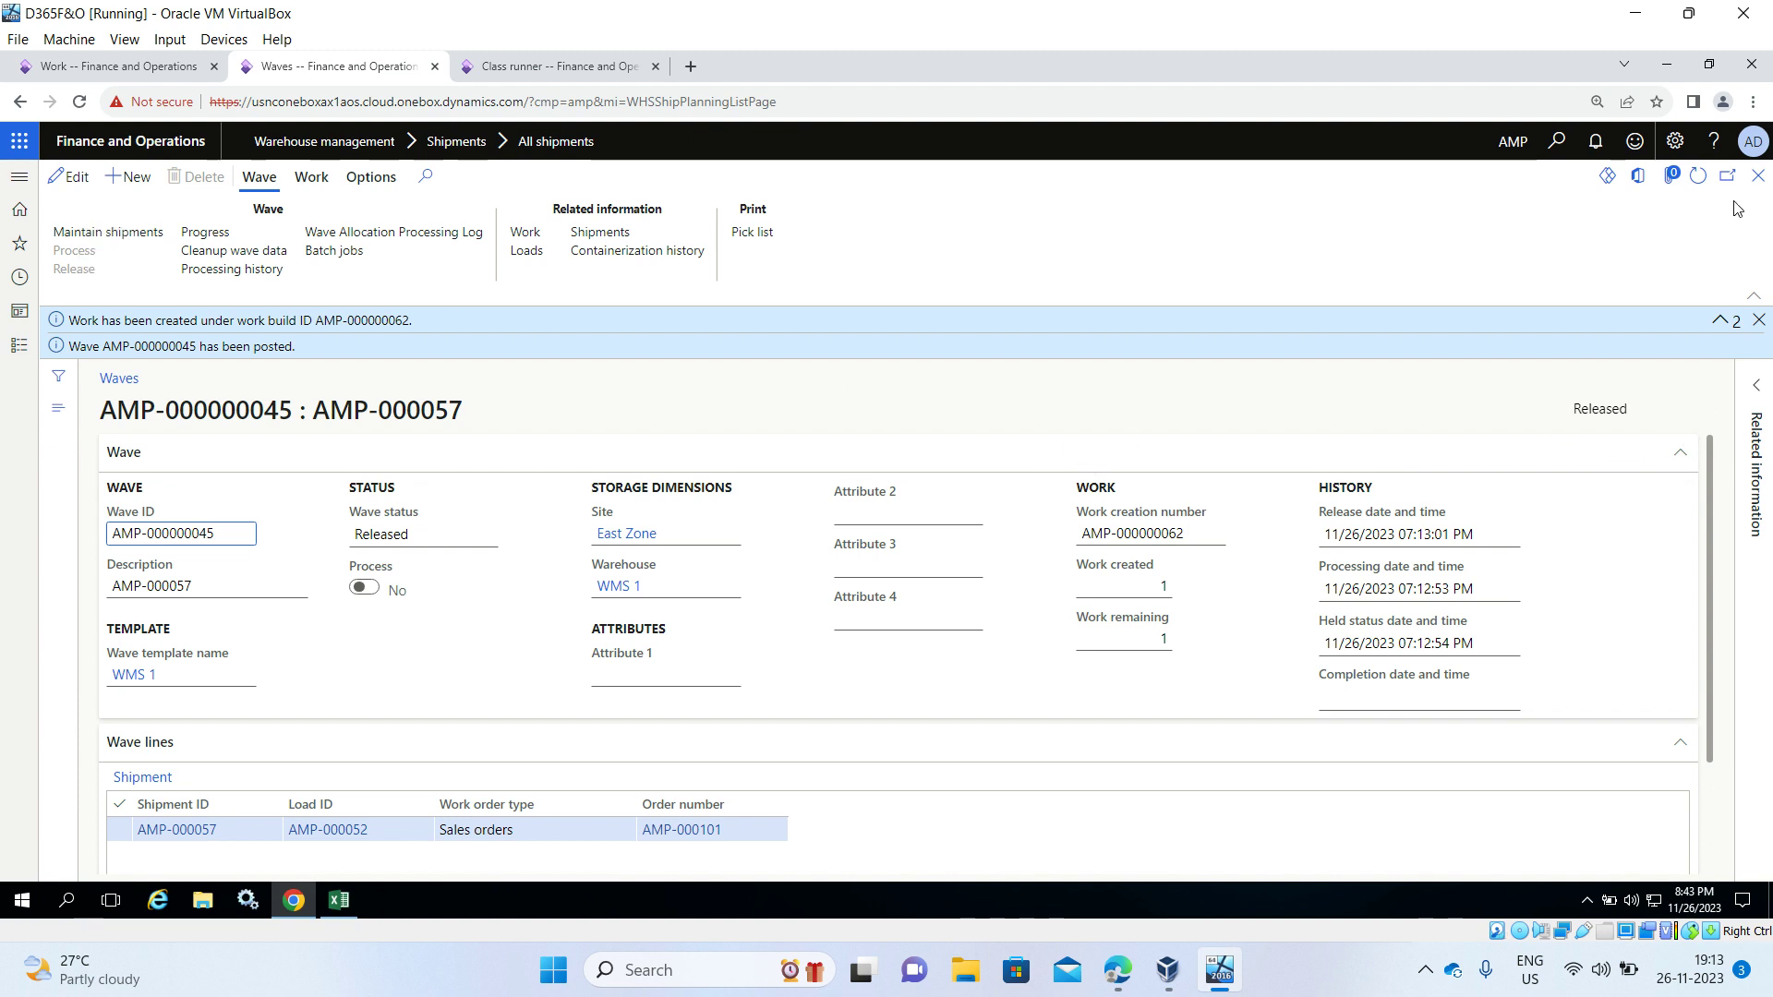
{"action": "left_click", "coordinate": [1760, 177]}
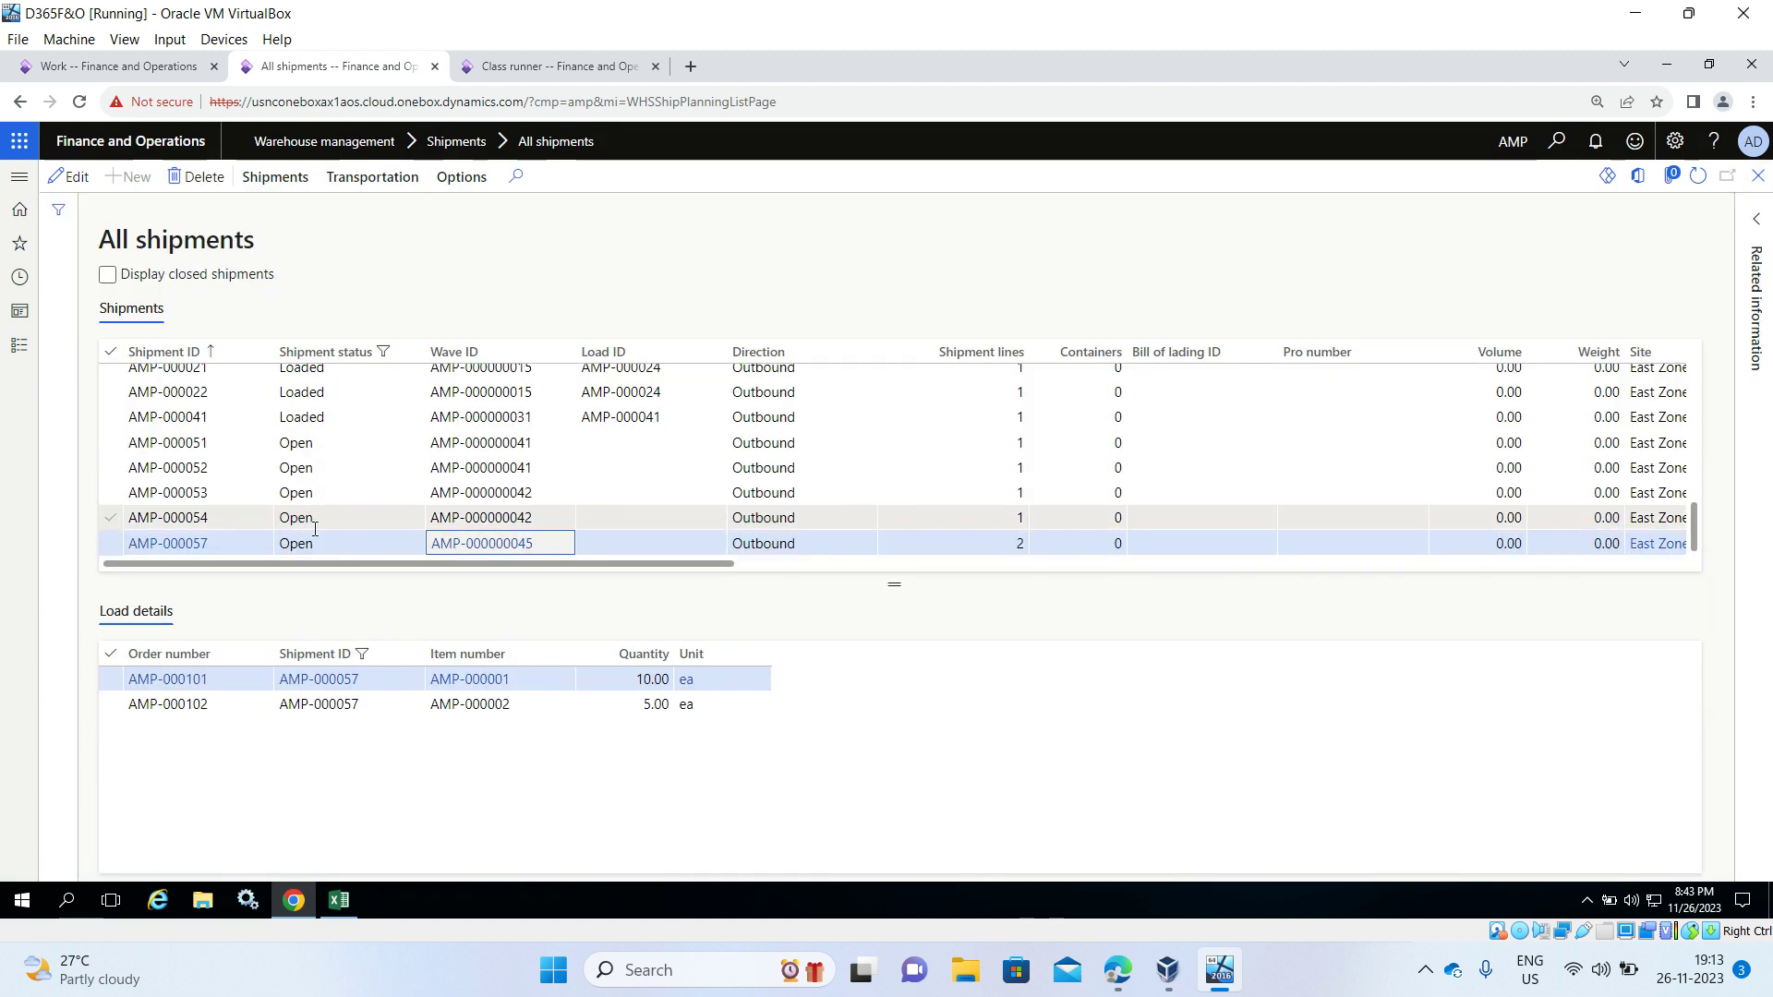
{"action": "left_click", "coordinate": [1697, 175]}
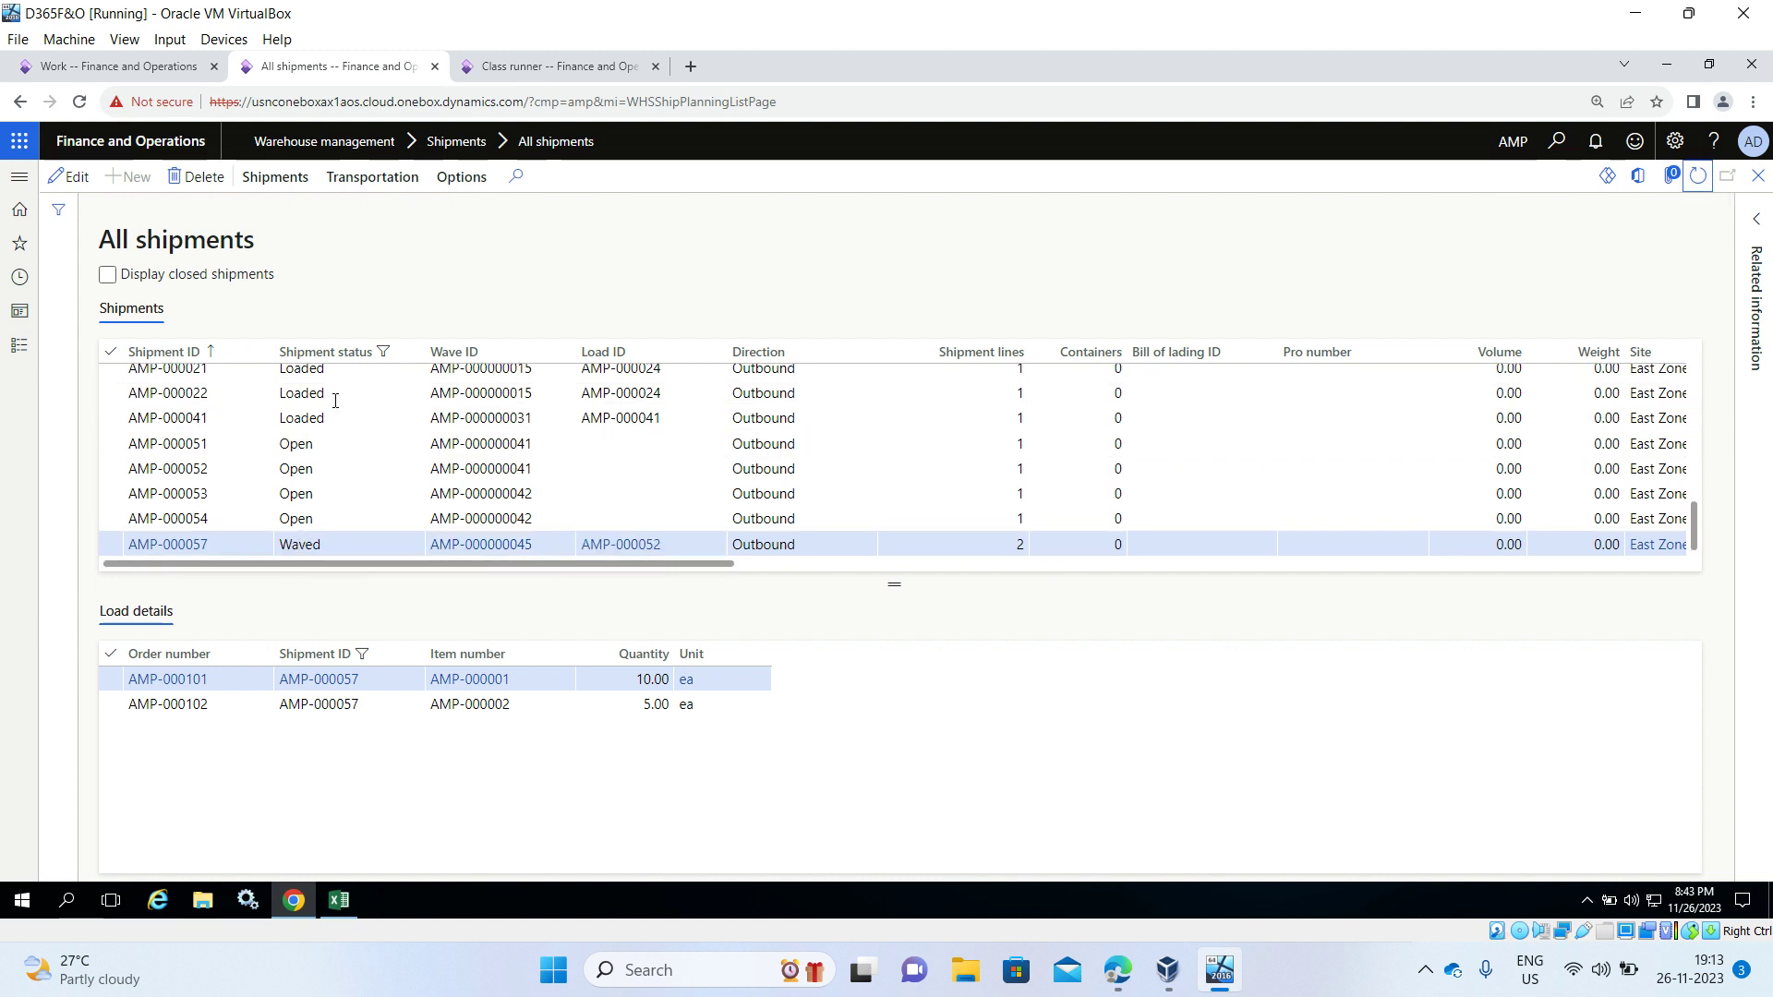
Step: Open the work details of shipment AMP-000057 and copy the sales order work's ID
{"action": "left_click", "coordinate": [268, 189]}
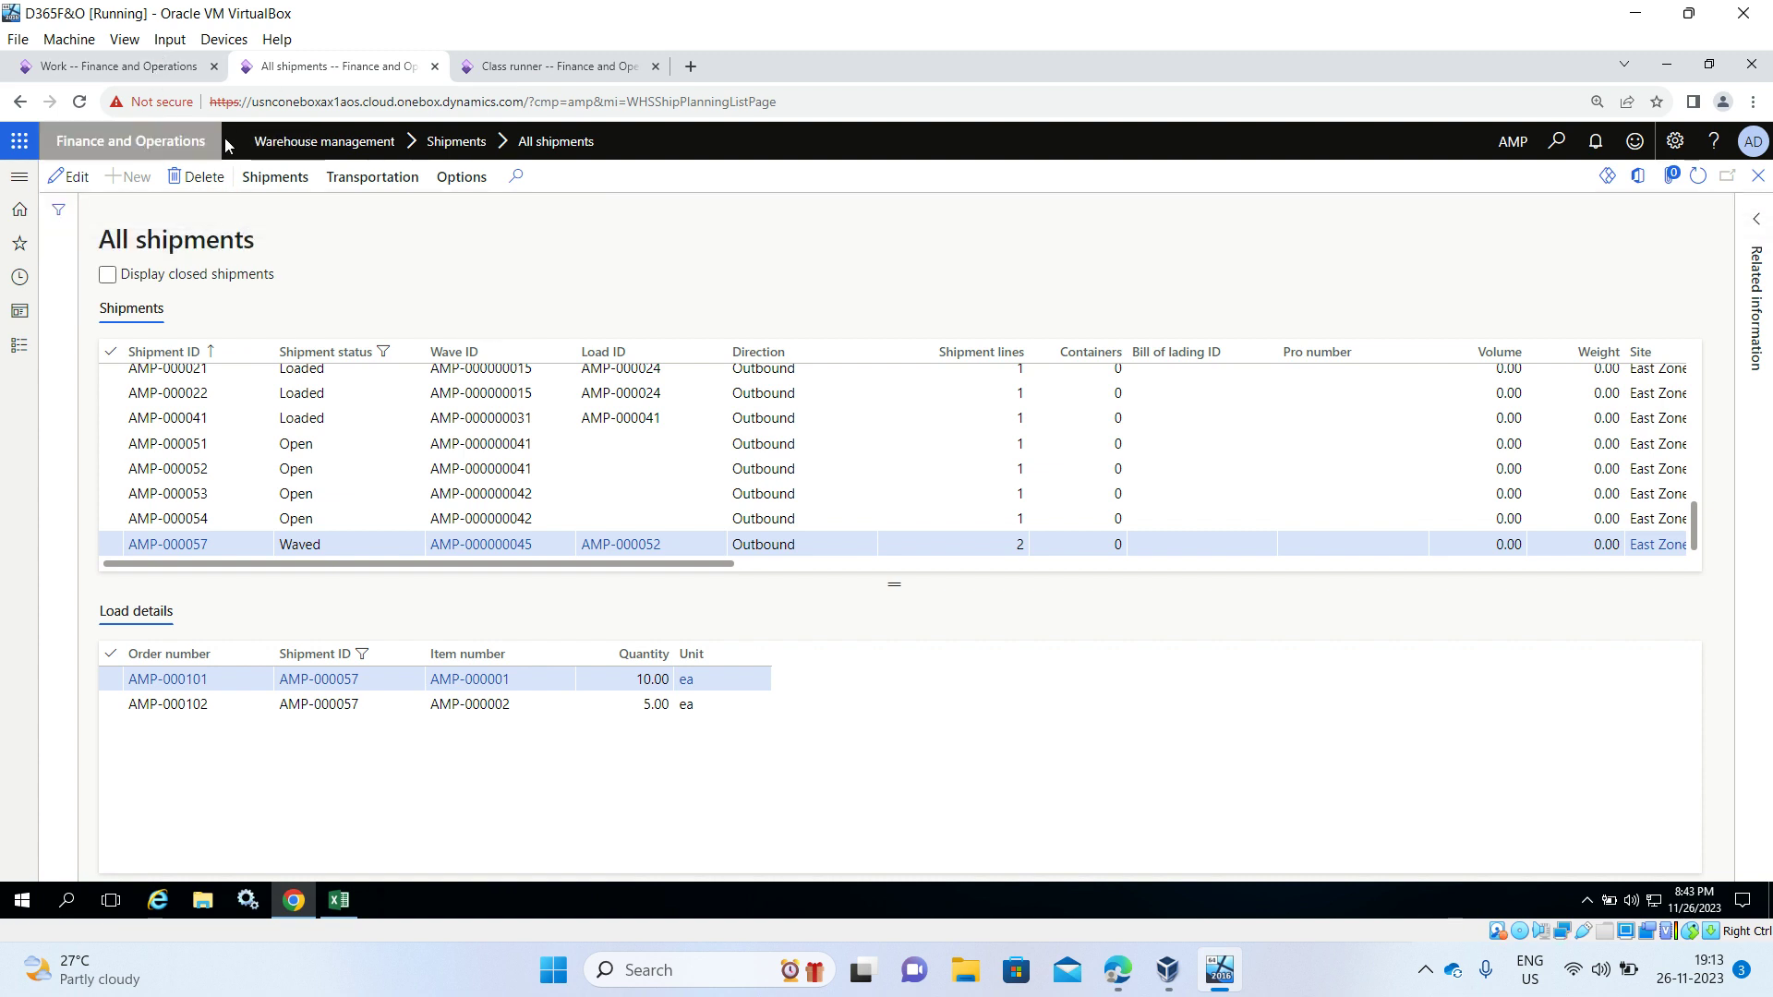
{"action": "left_click", "coordinate": [262, 181]}
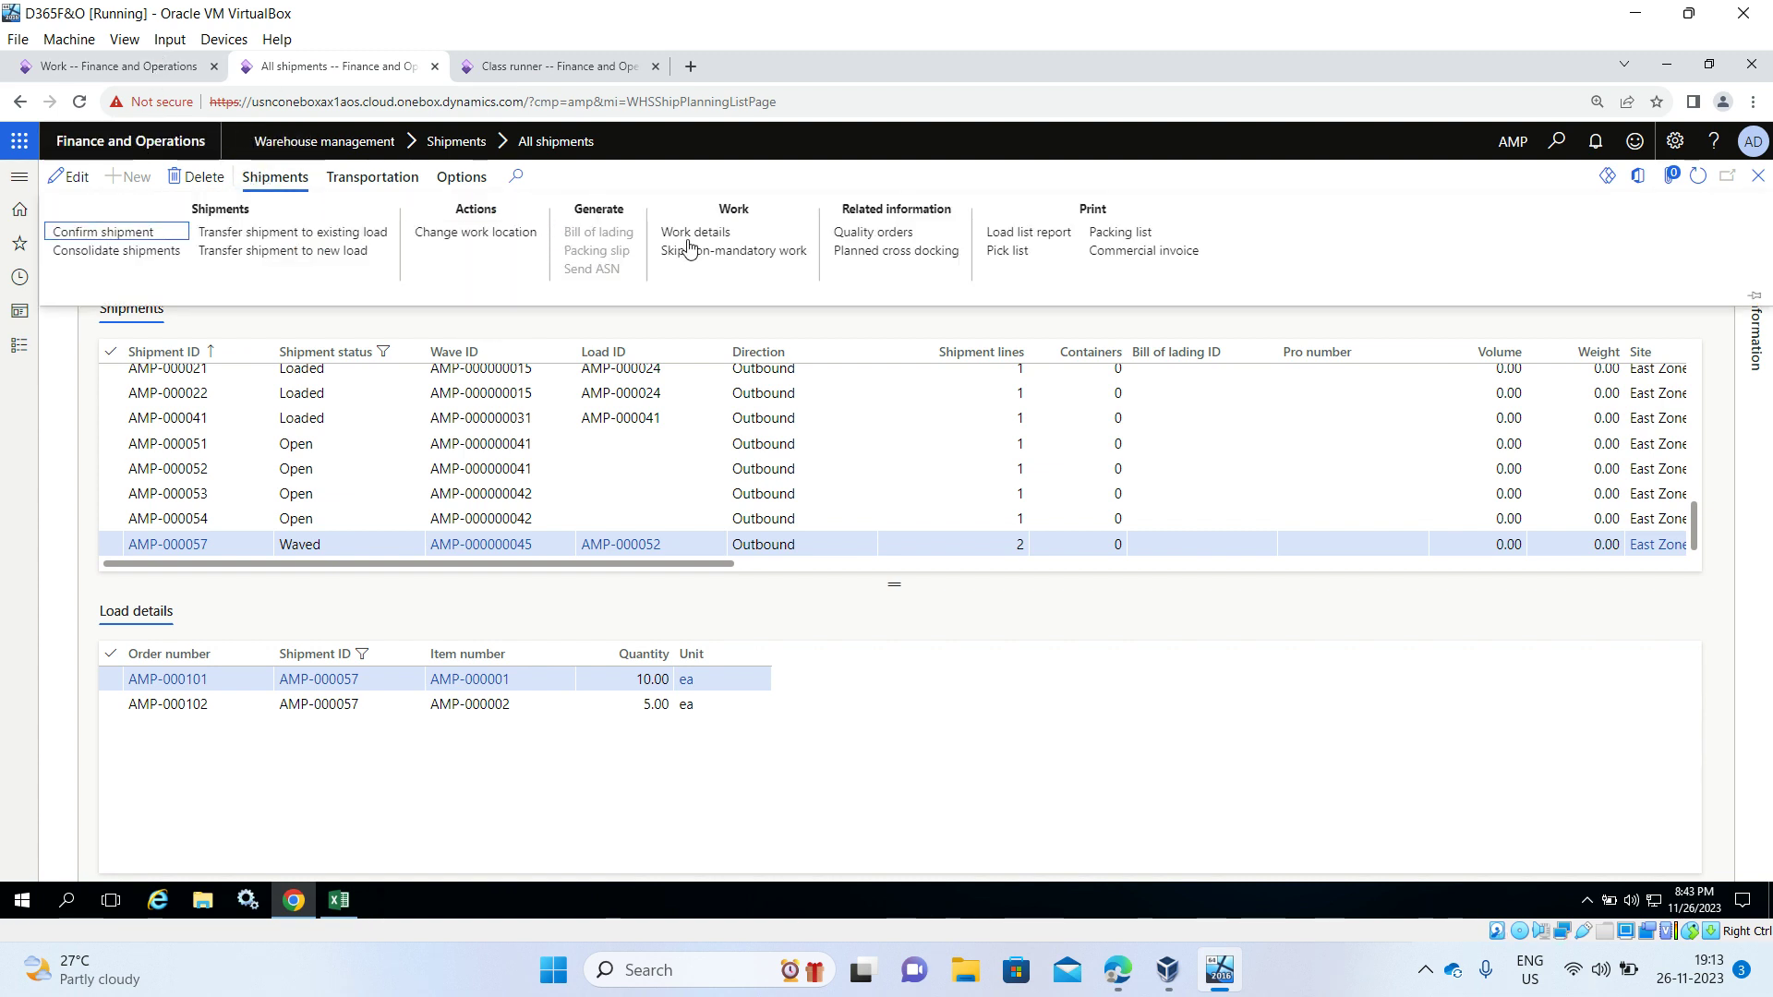
{"action": "left_click", "coordinate": [702, 233]}
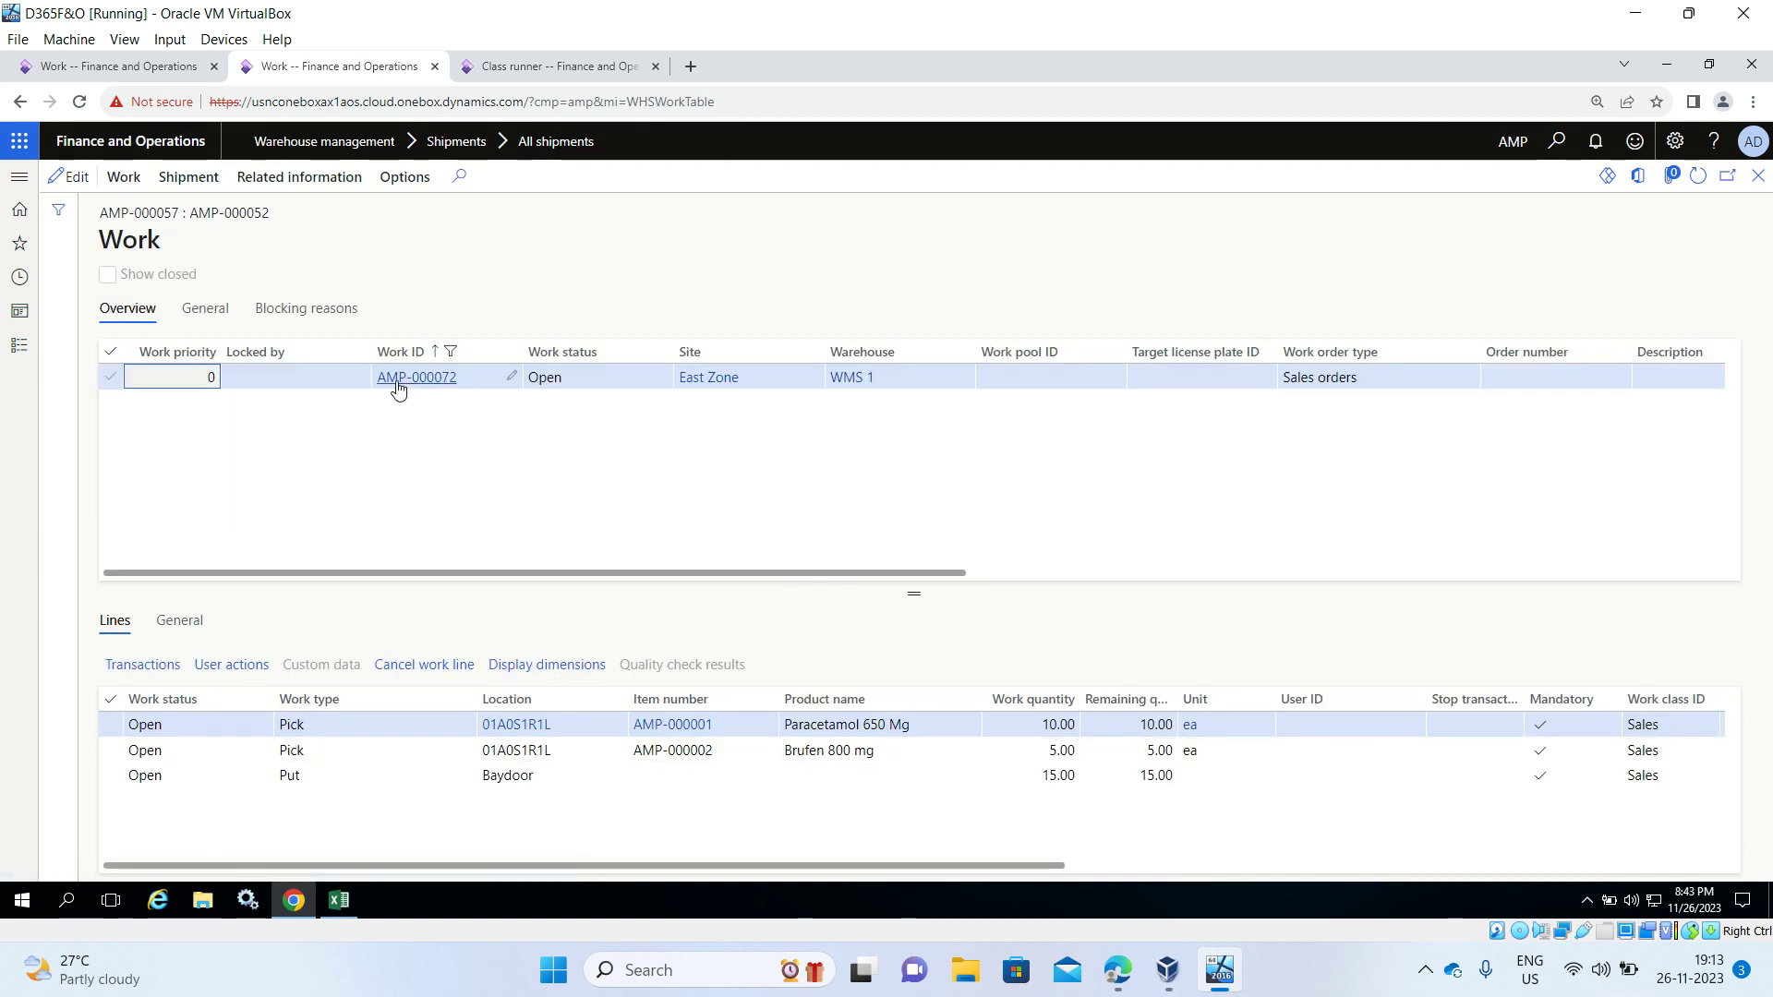
{"action": "left_click", "coordinate": [471, 384]}
{"action": "key", "text": "ctrl+c"}
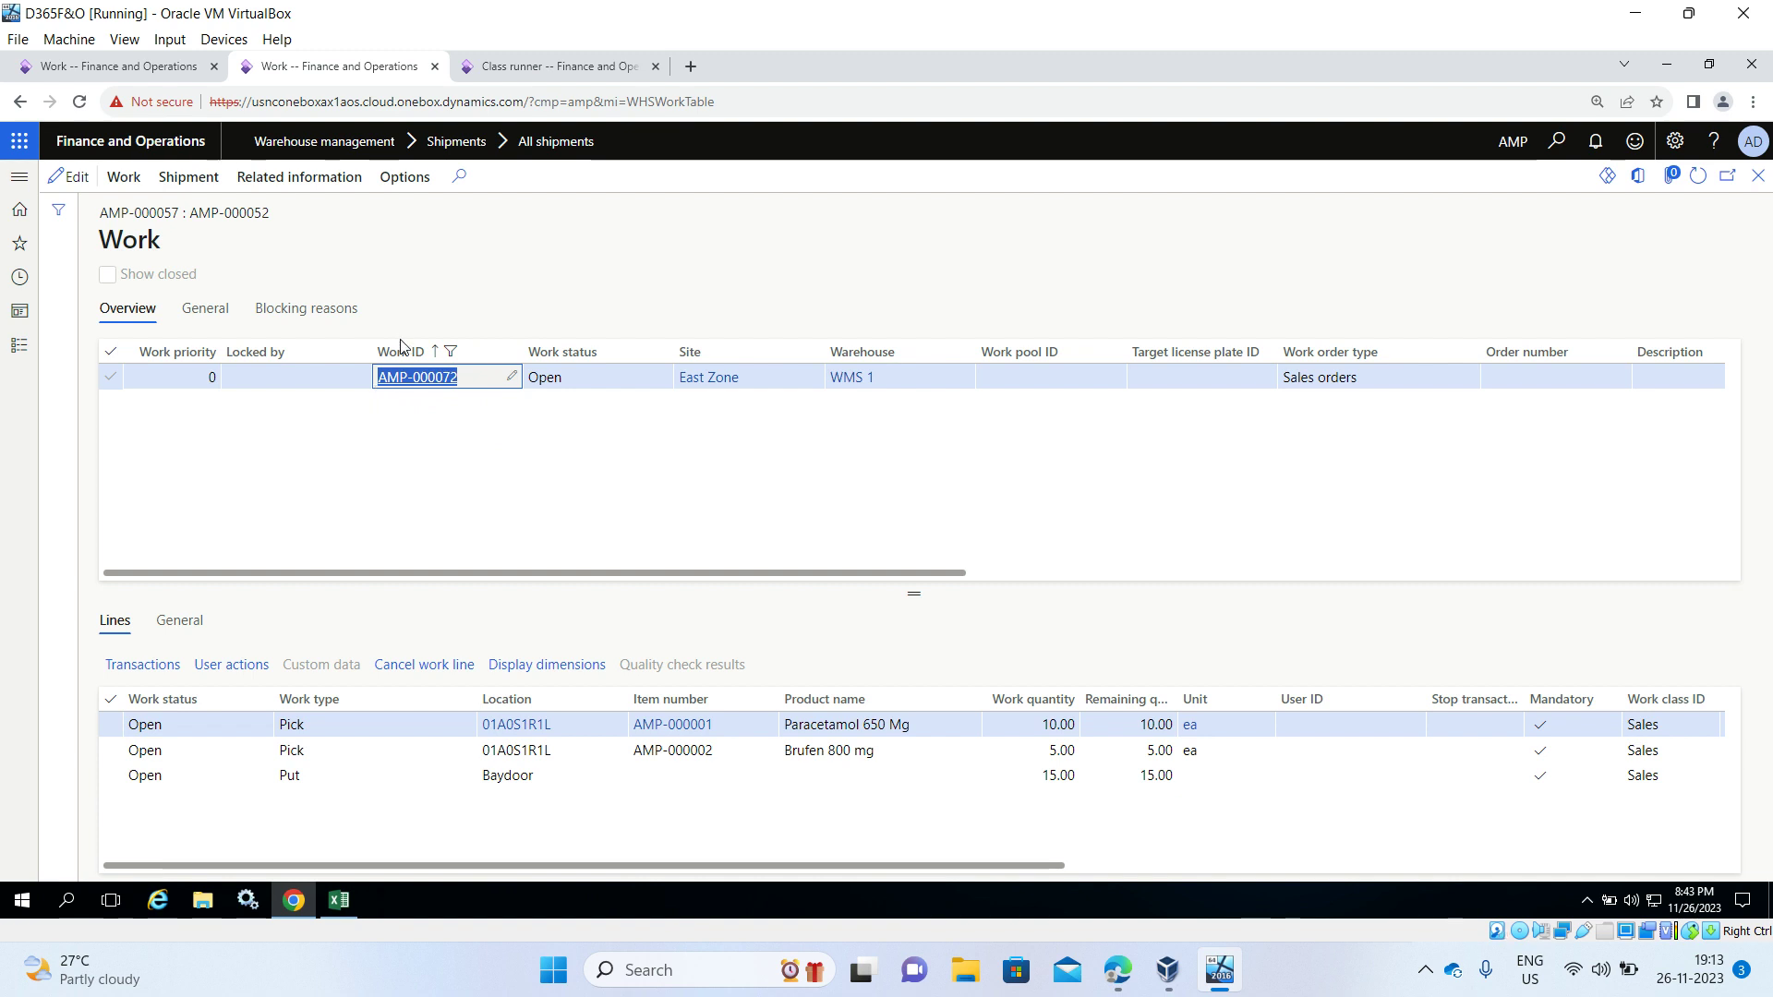
Step: Switch to the warehouse mobile device form and open Sales Order Pick from its Outbound menu
{"action": "left_click", "coordinate": [605, 66]}
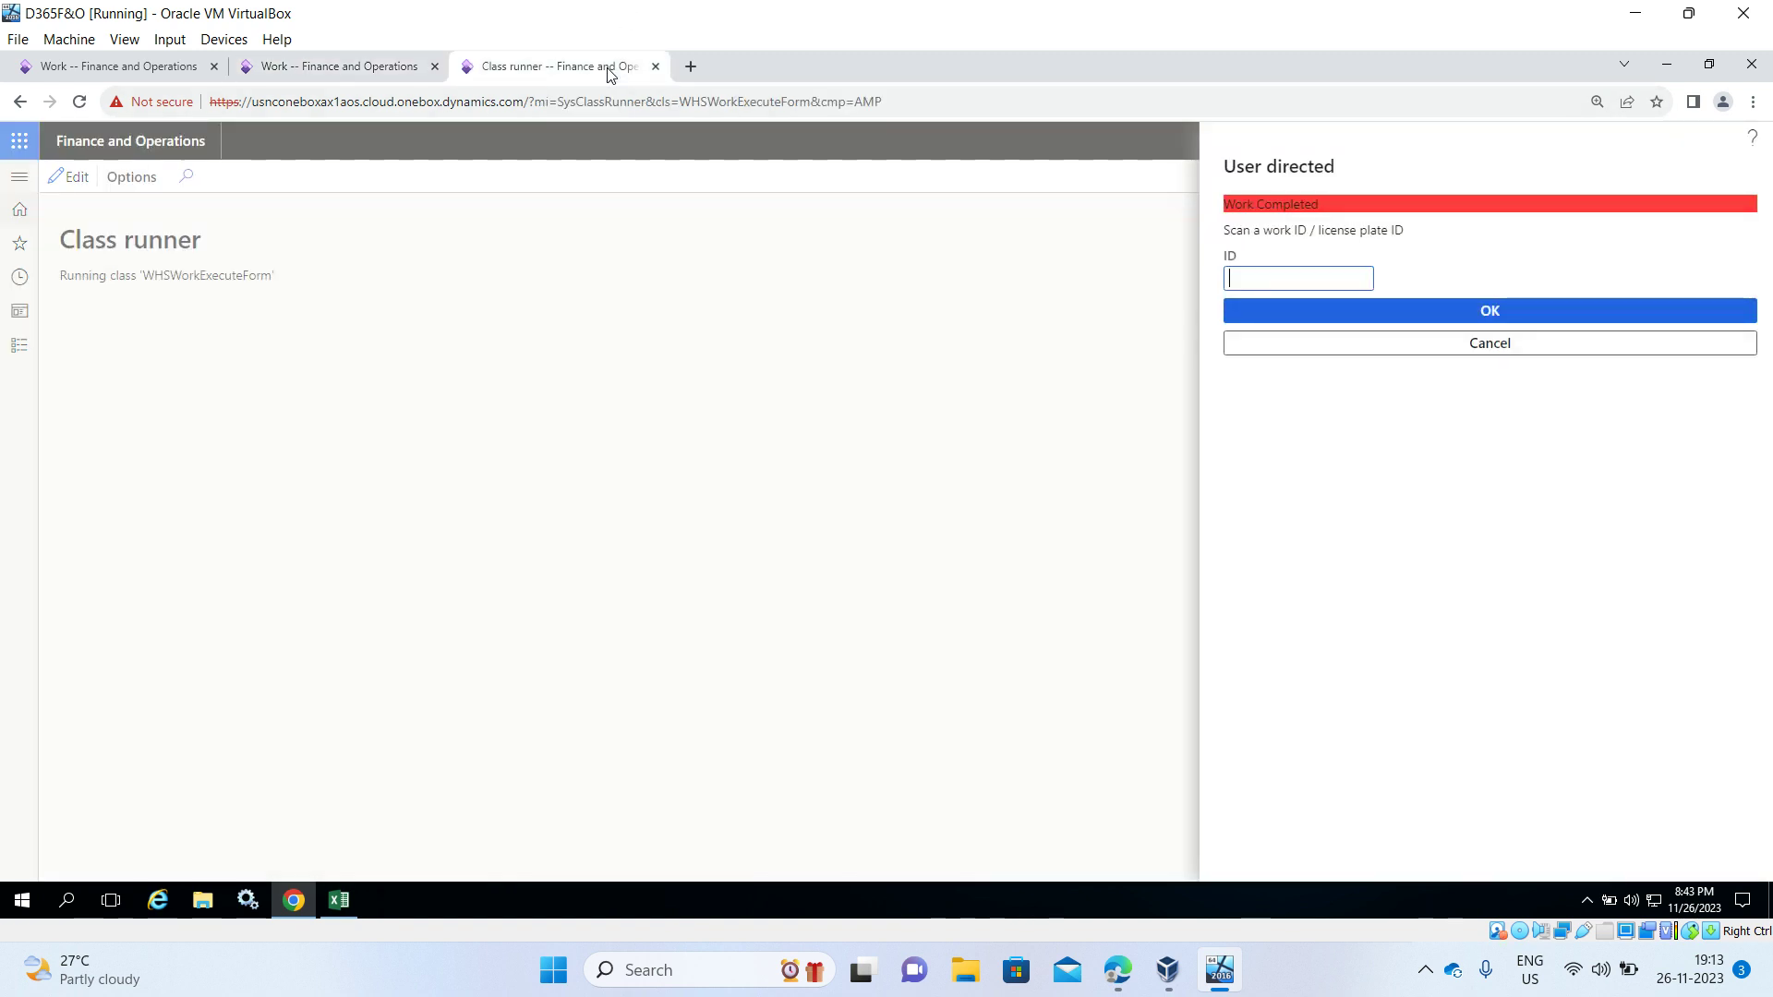
{"action": "left_click", "coordinate": [1458, 356]}
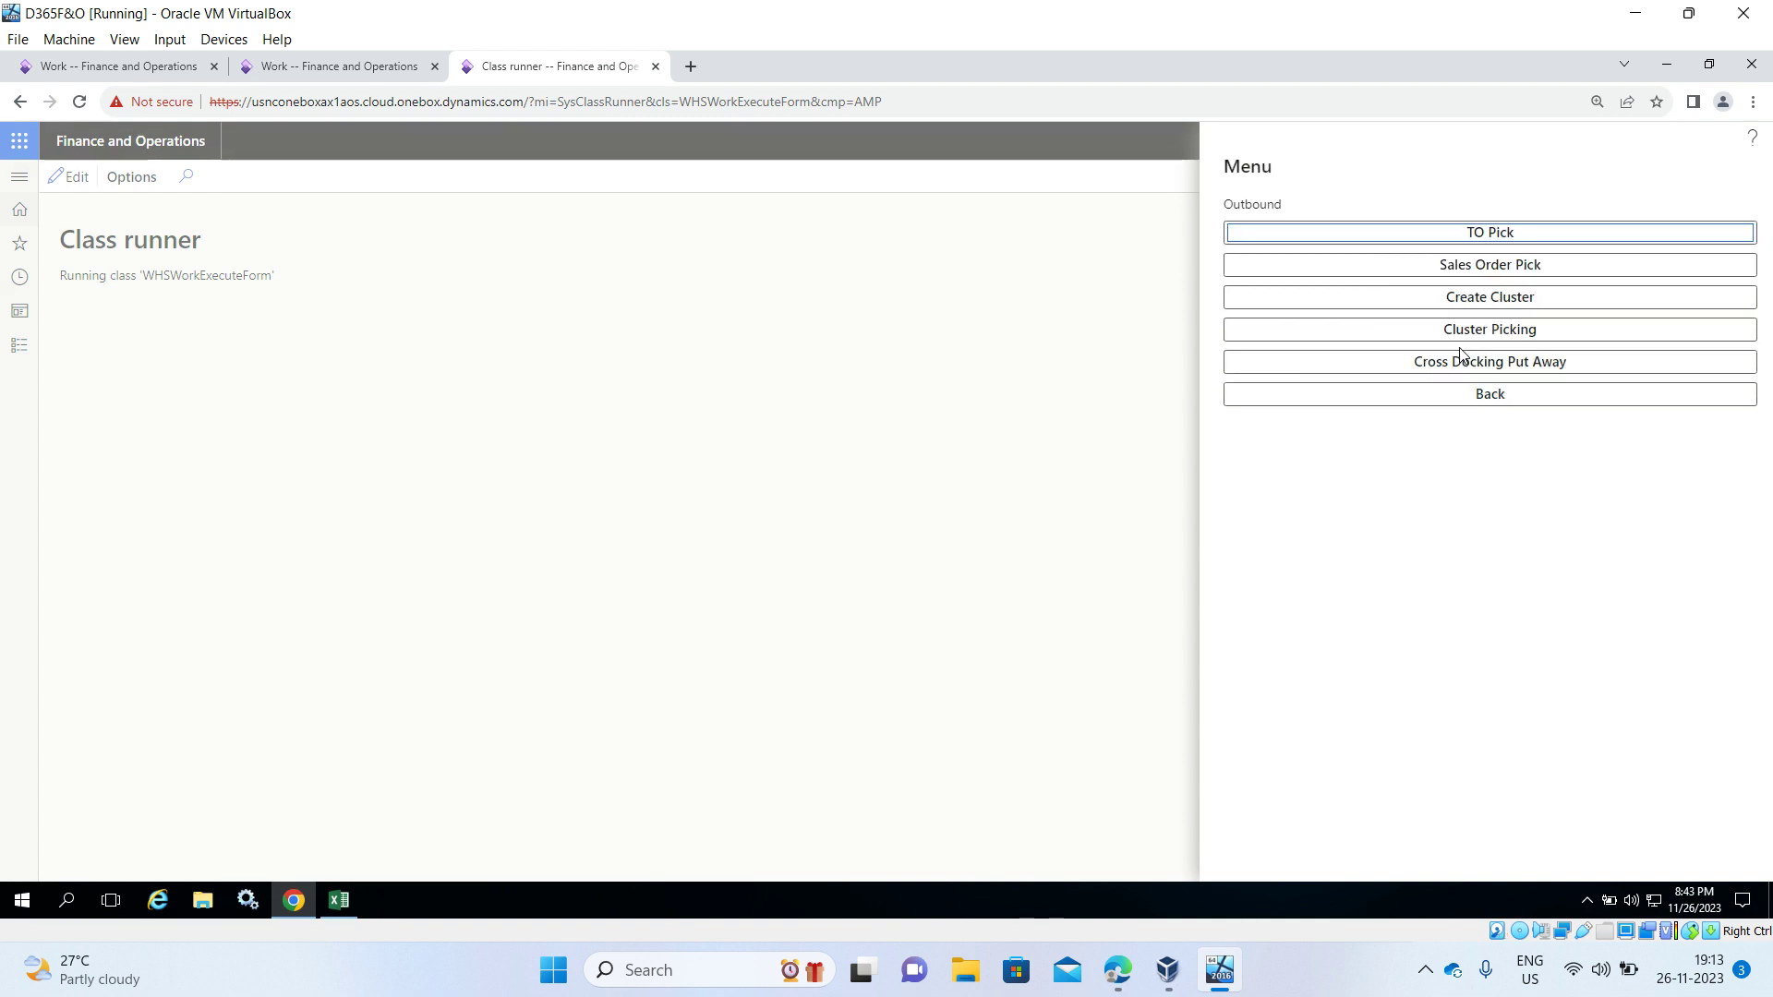
{"action": "left_click", "coordinate": [1490, 397]}
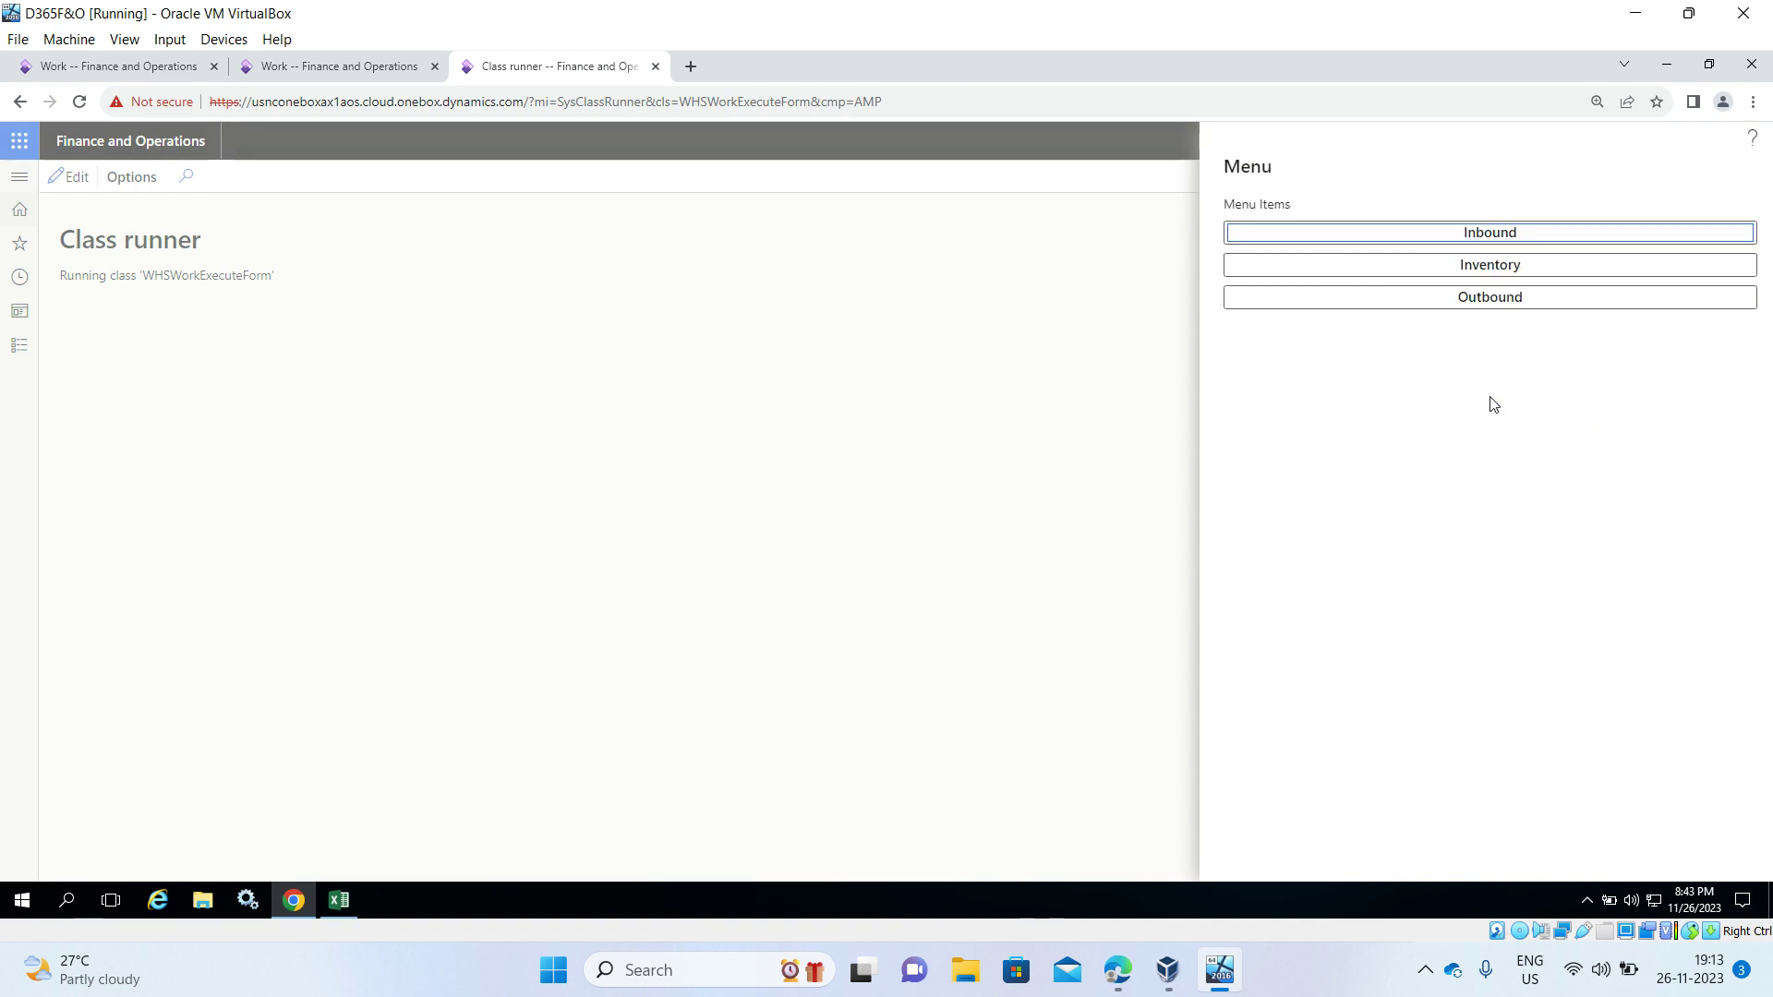
{"action": "left_click", "coordinate": [1504, 273]}
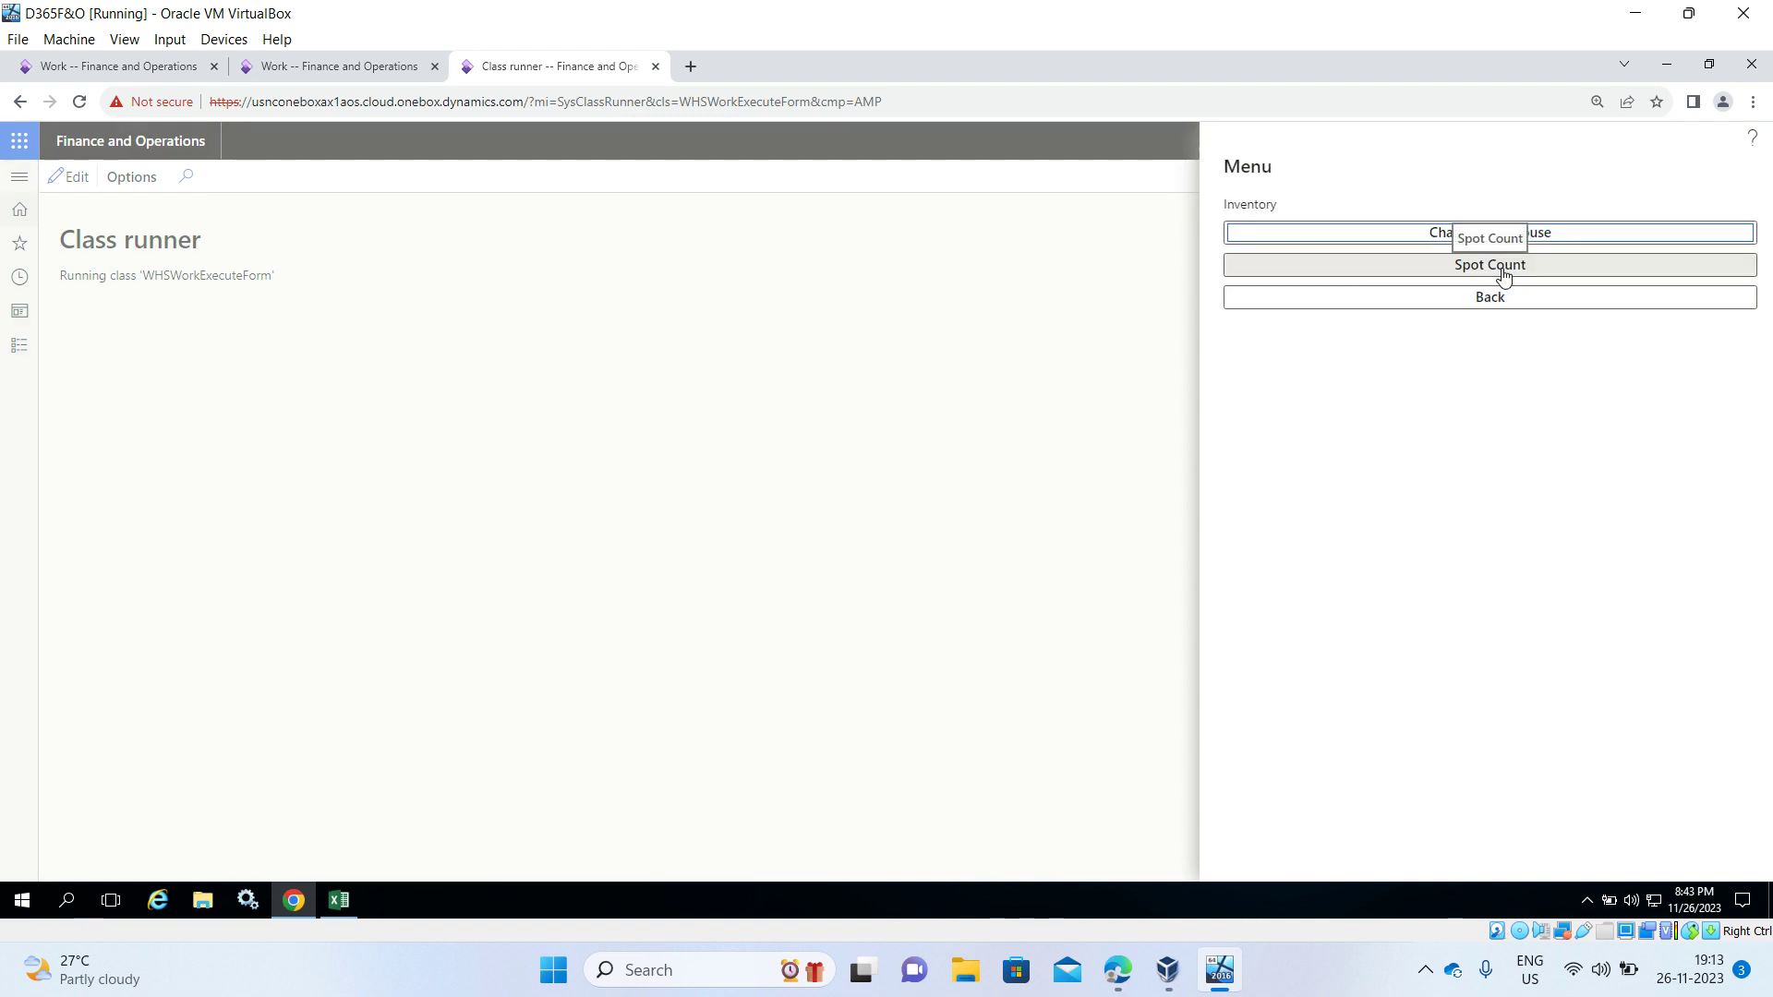
{"action": "left_click", "coordinate": [1490, 300]}
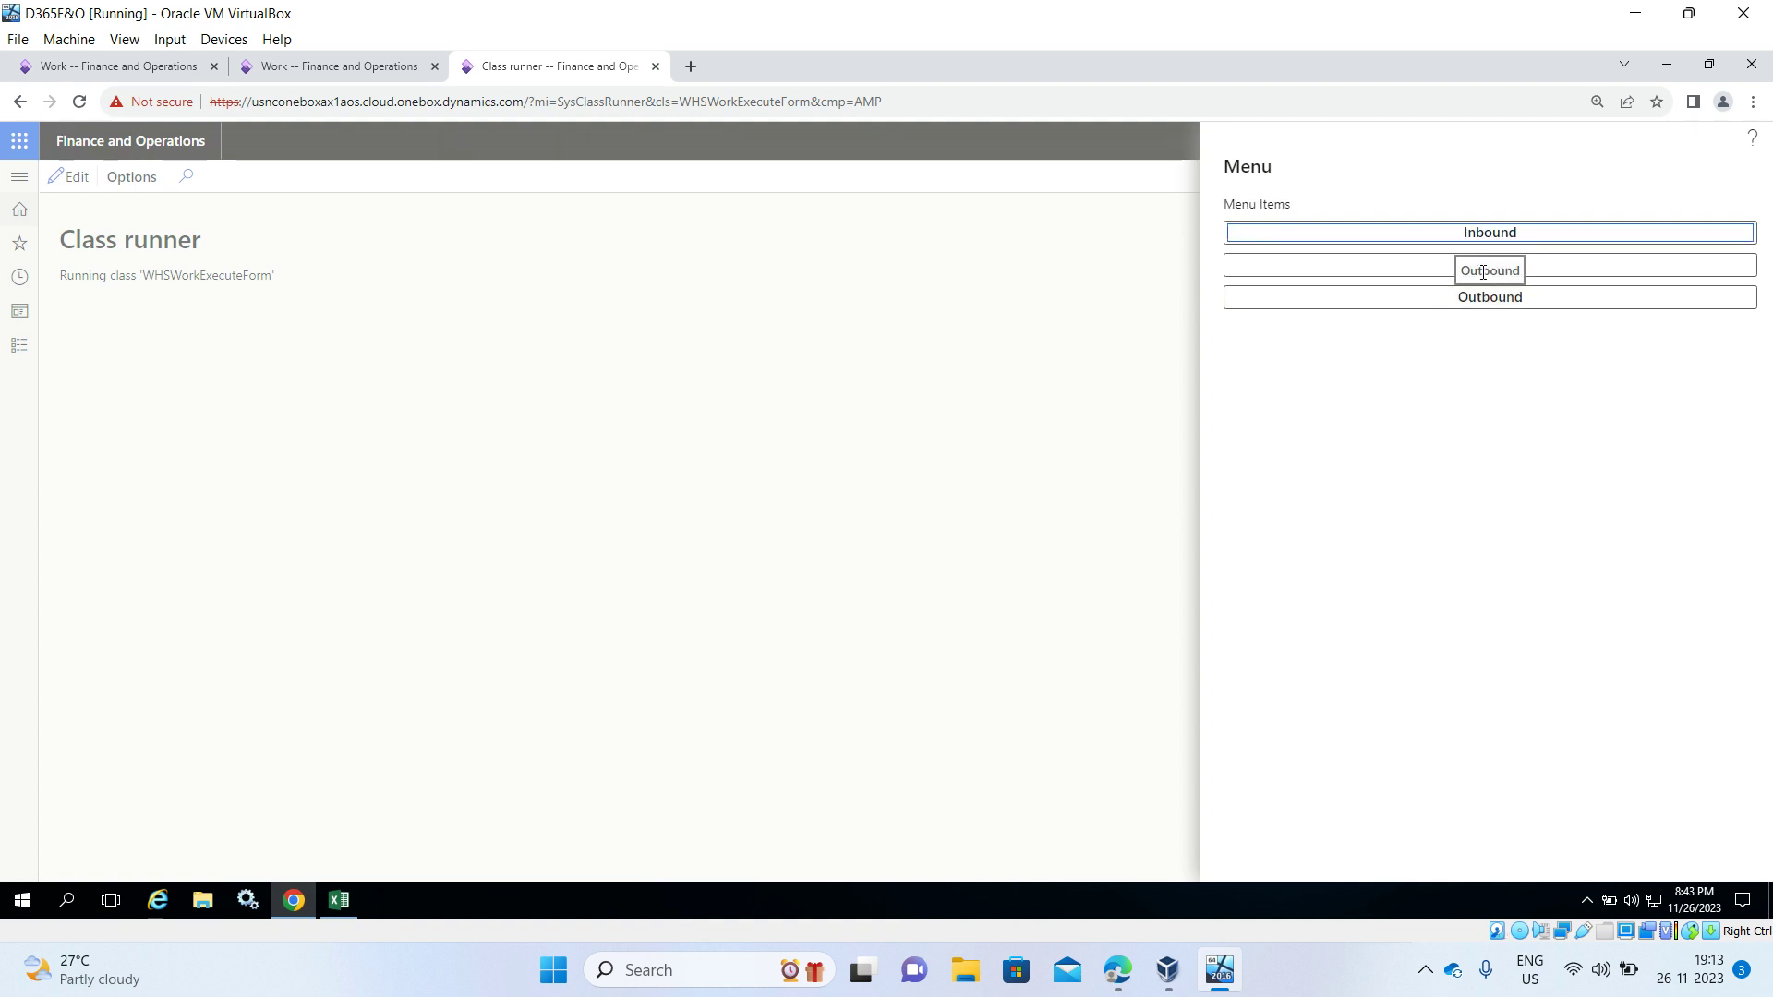
{"action": "left_click", "coordinate": [1482, 303]}
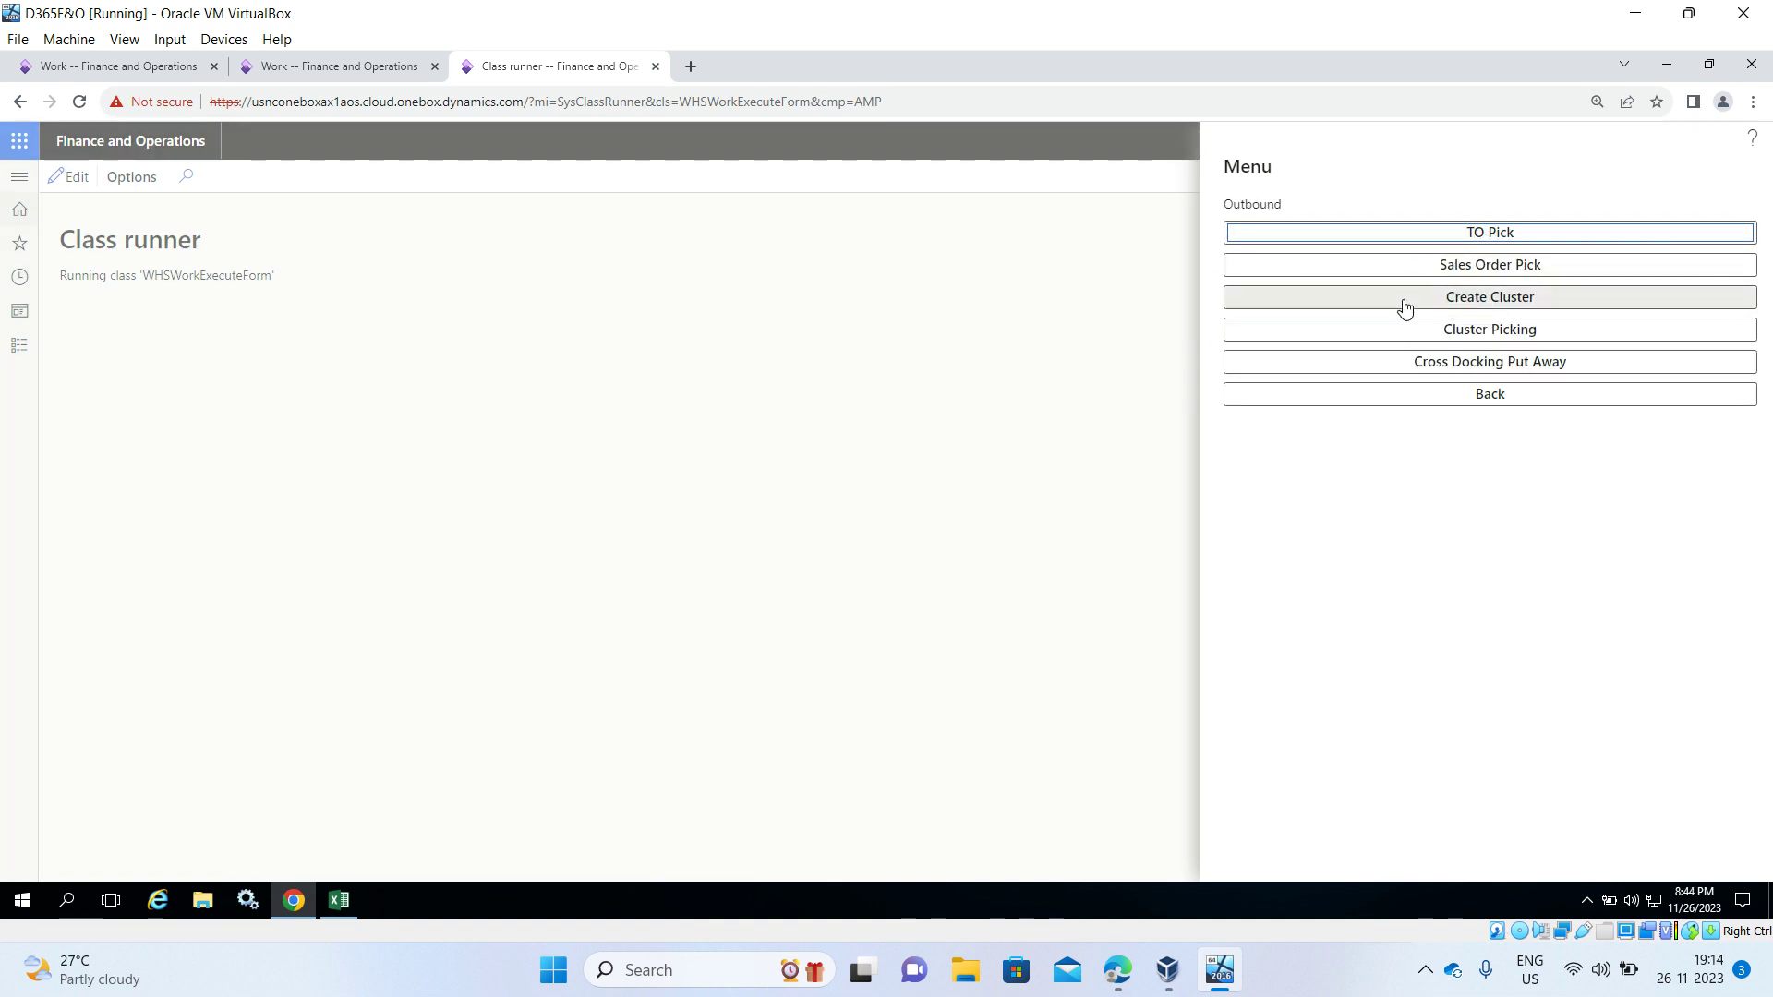
{"action": "left_click", "coordinate": [1464, 267]}
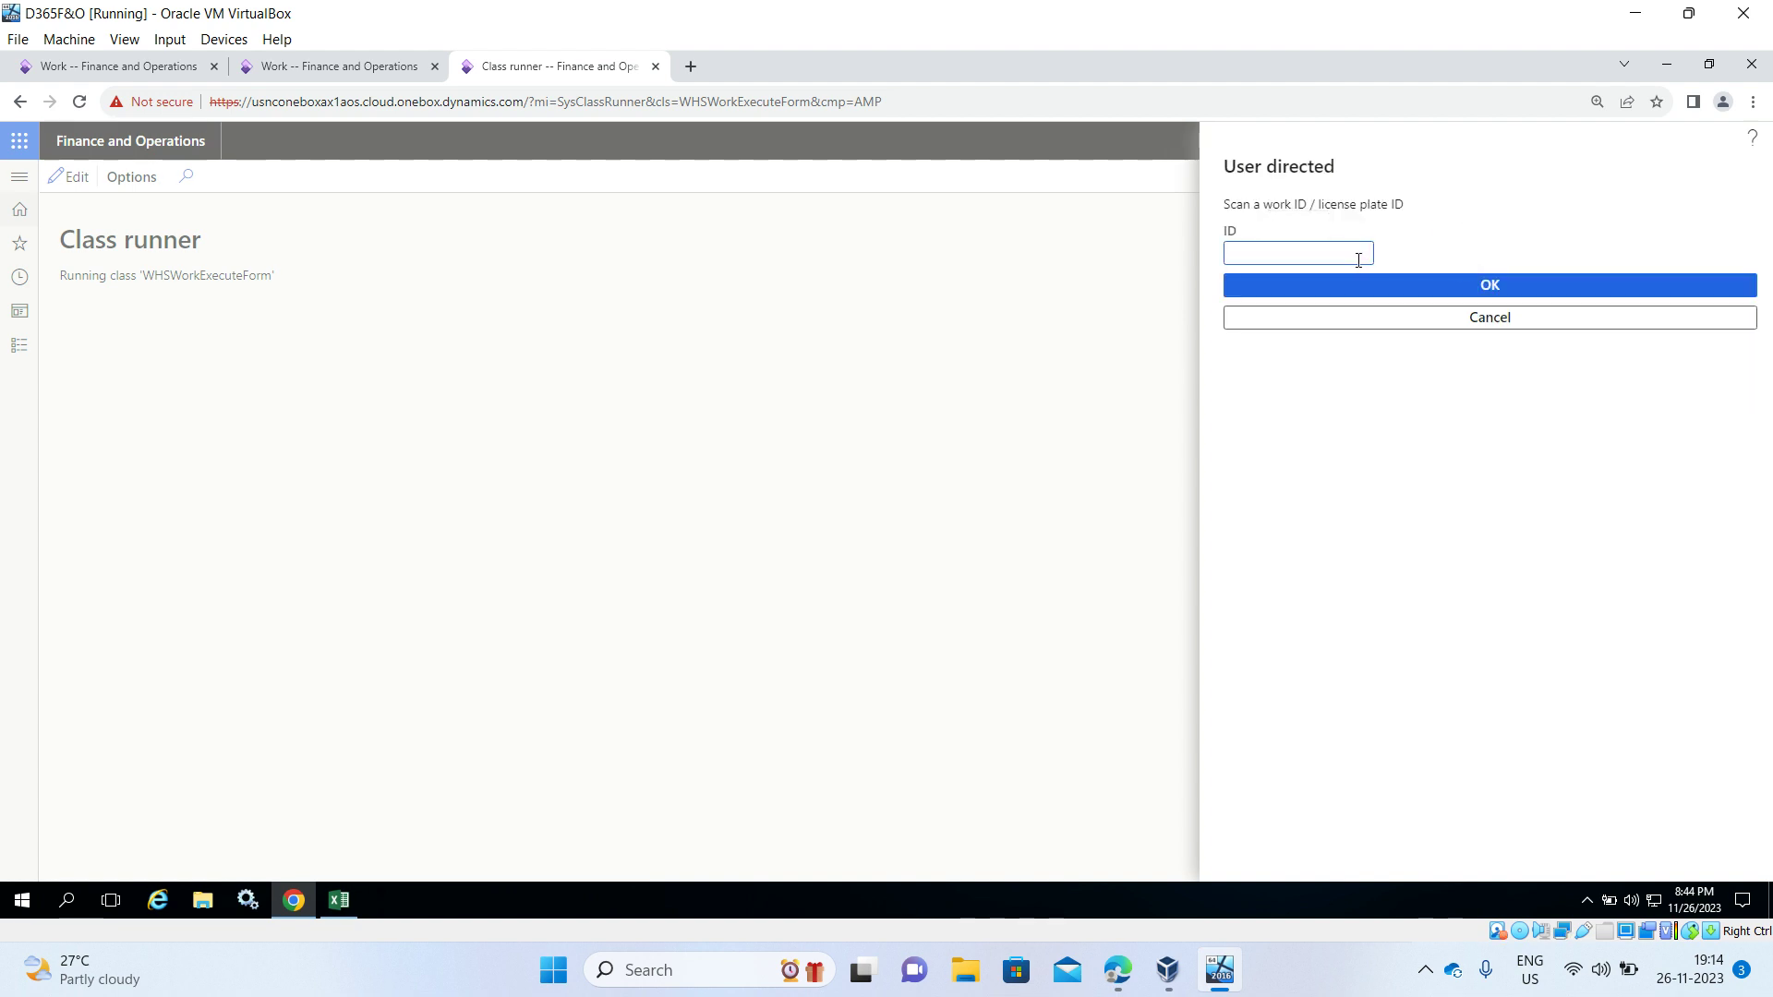
Step: Complete the copied work ID by confirming the Paracetamol 650 Mg and Brufen 800 mg picks and the Baydoor put, and refresh the work details
{"action": "key", "text": "ctrl+v"}
{"action": "left_click", "coordinate": [1482, 285]}
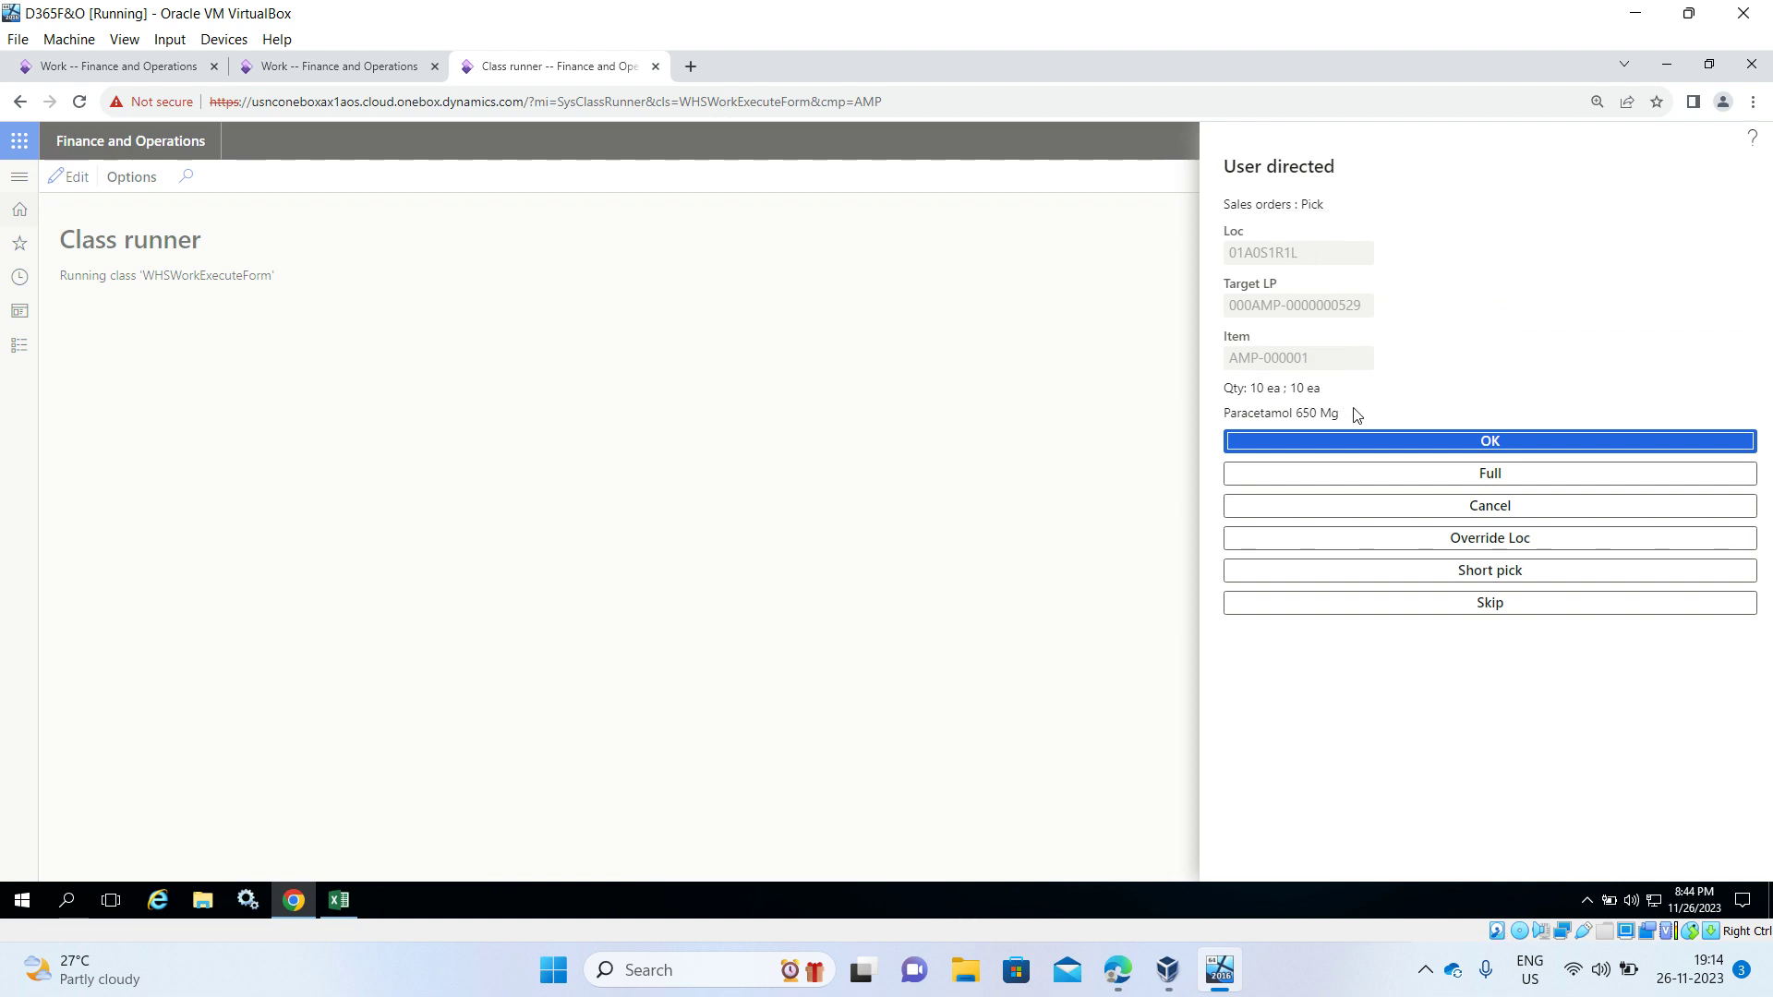
{"action": "left_click", "coordinate": [1467, 447]}
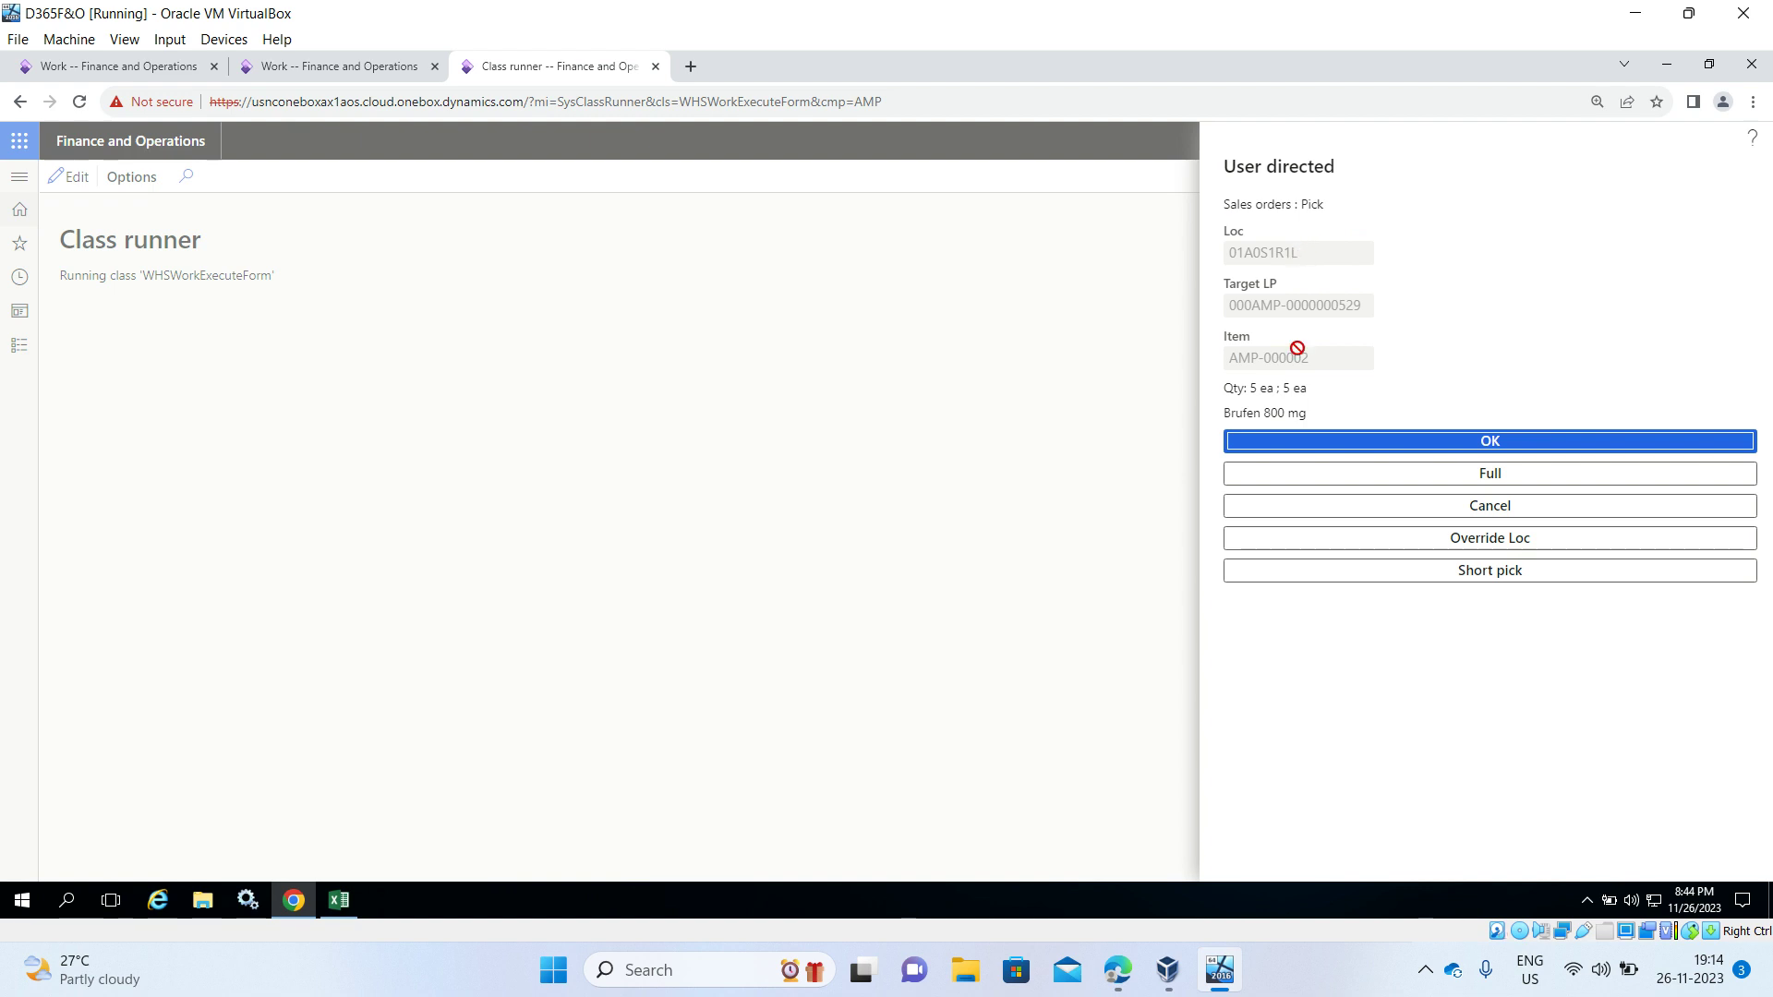
{"action": "left_click", "coordinate": [1461, 443]}
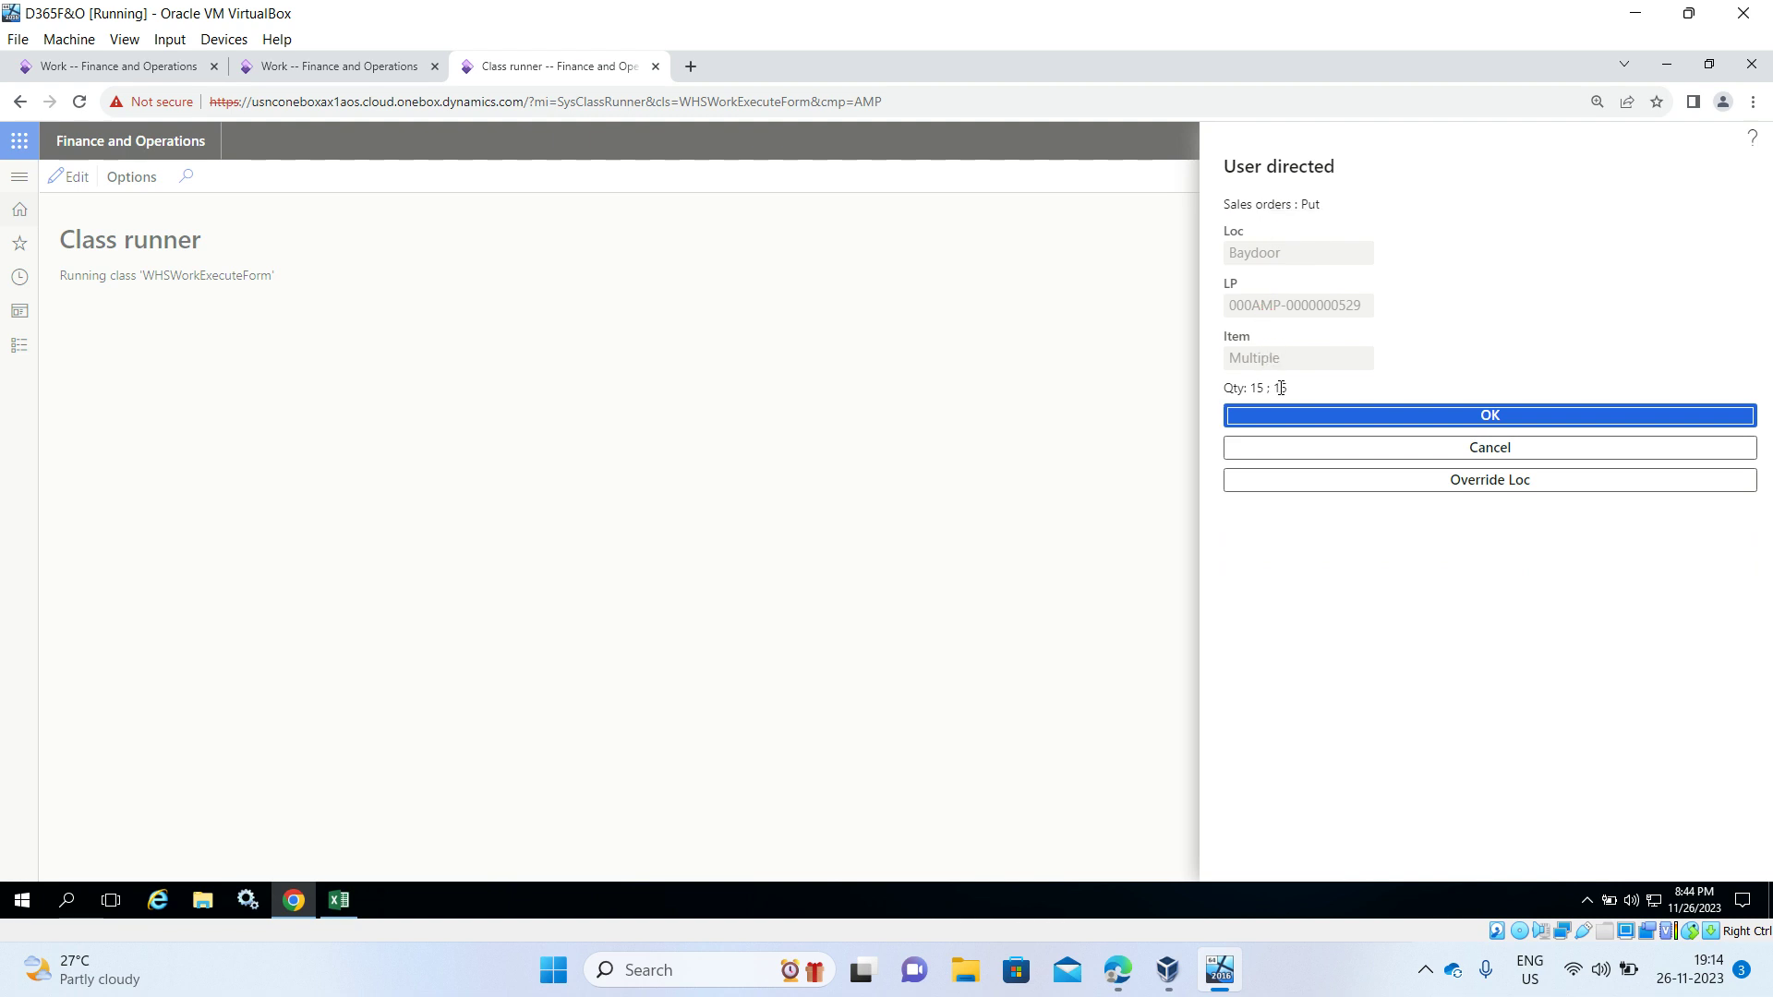
{"action": "left_click", "coordinate": [1492, 415]}
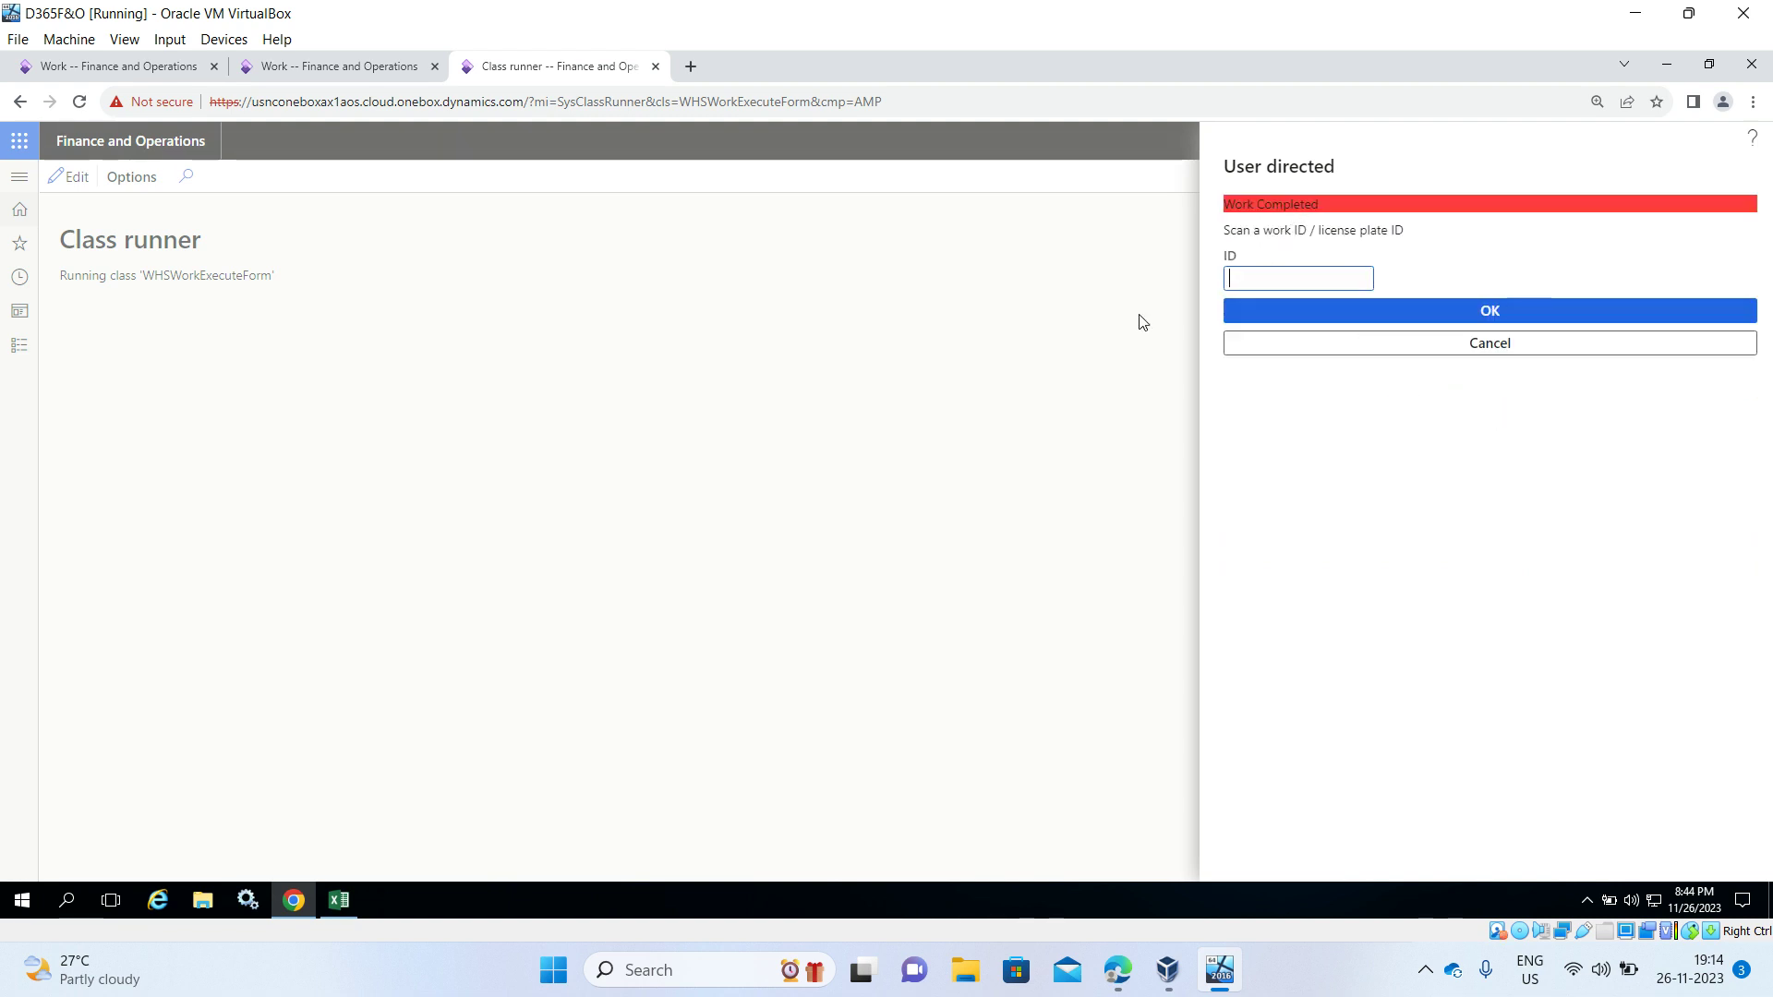
{"action": "left_click", "coordinate": [300, 77]}
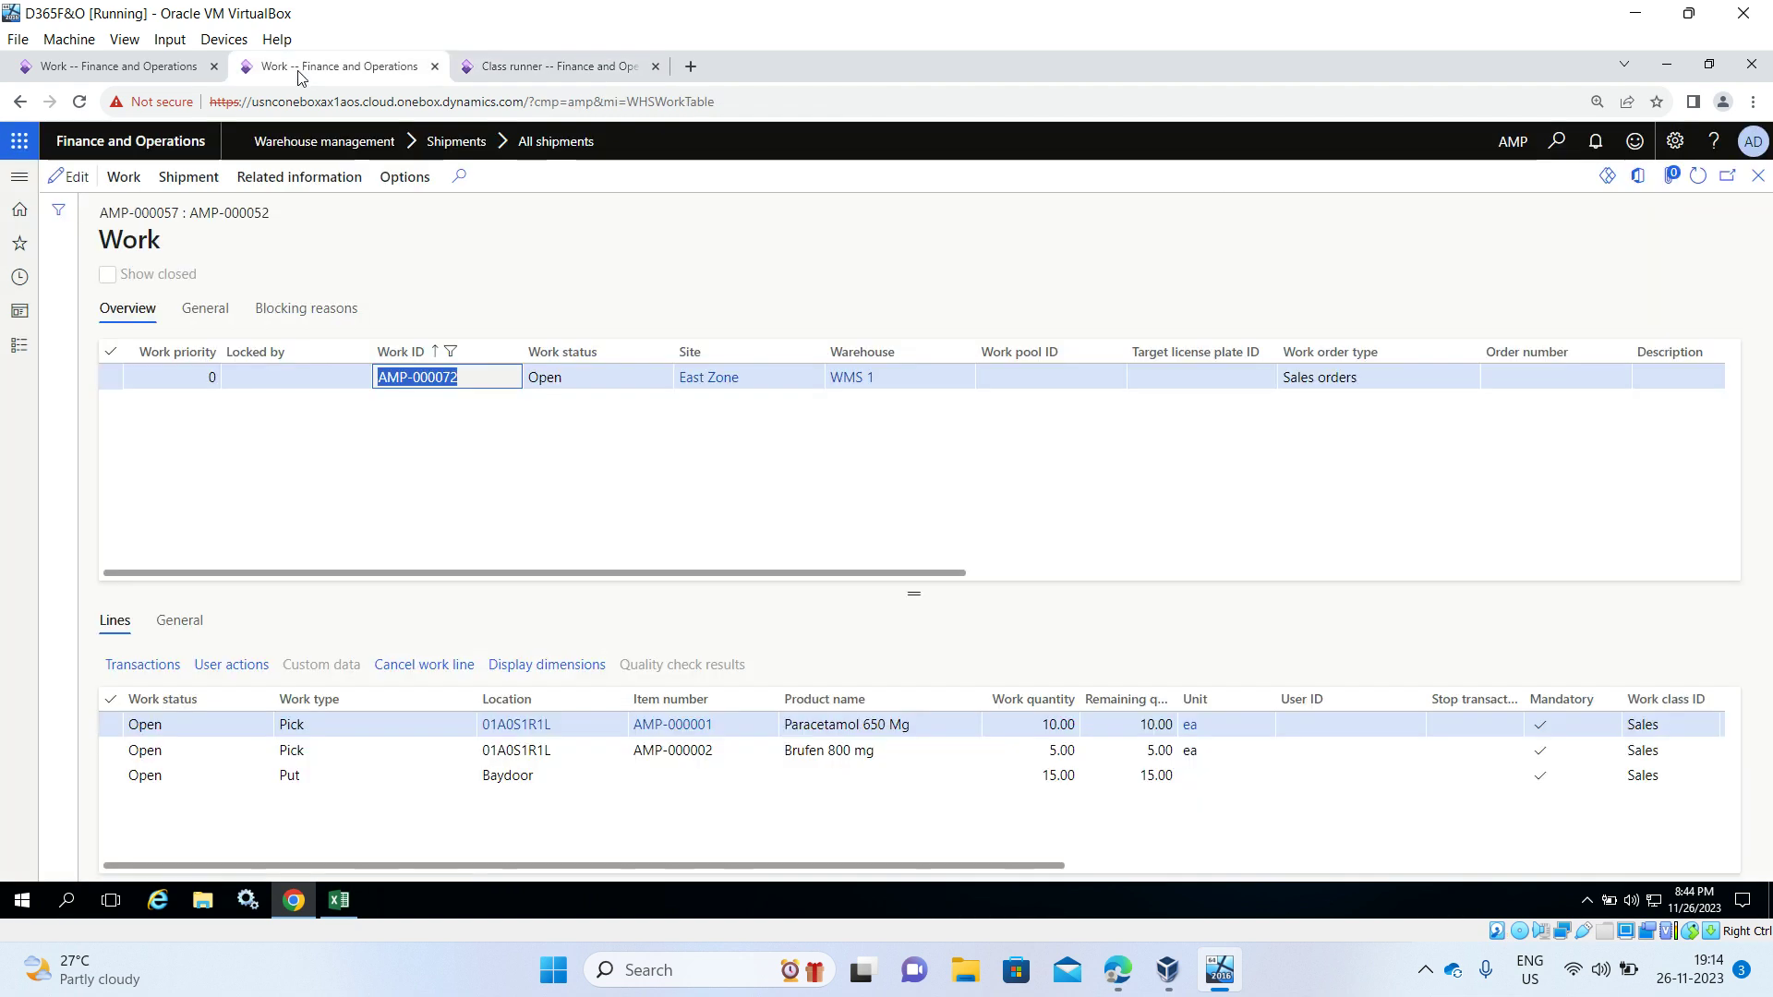
{"action": "left_click", "coordinate": [1697, 176]}
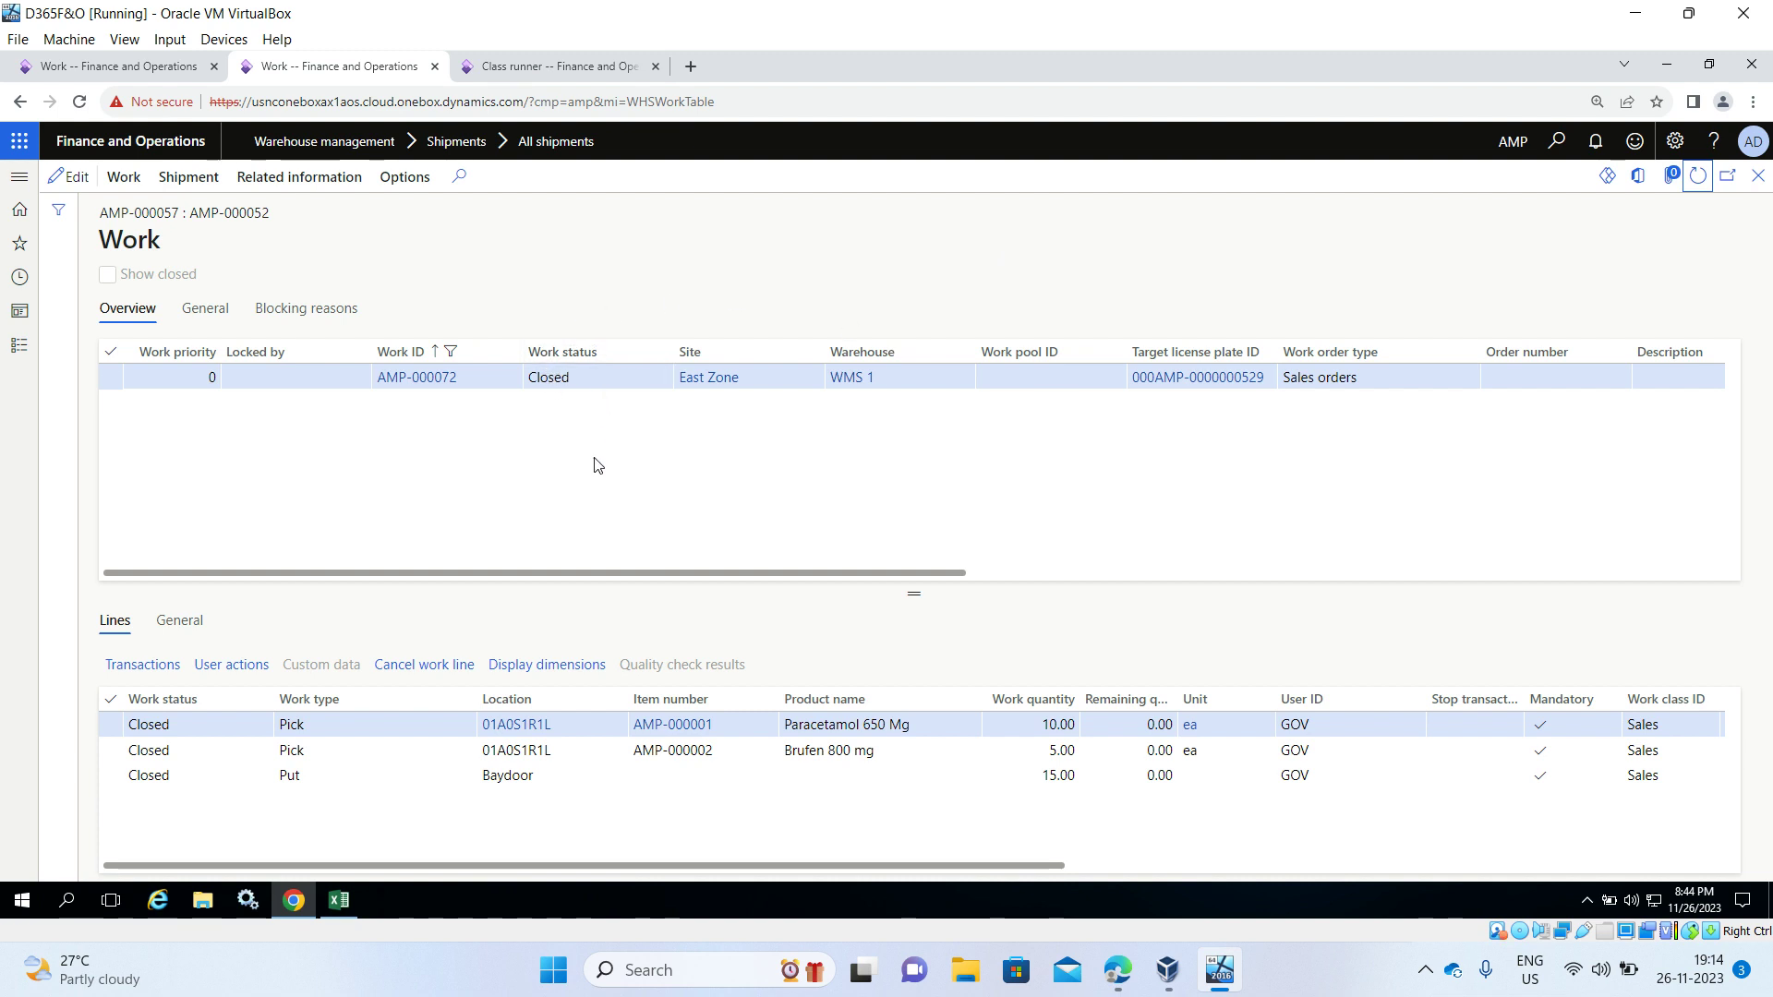
Step: Confirm the consolidated shipment from the closed work's details
{"action": "left_click", "coordinate": [190, 180]}
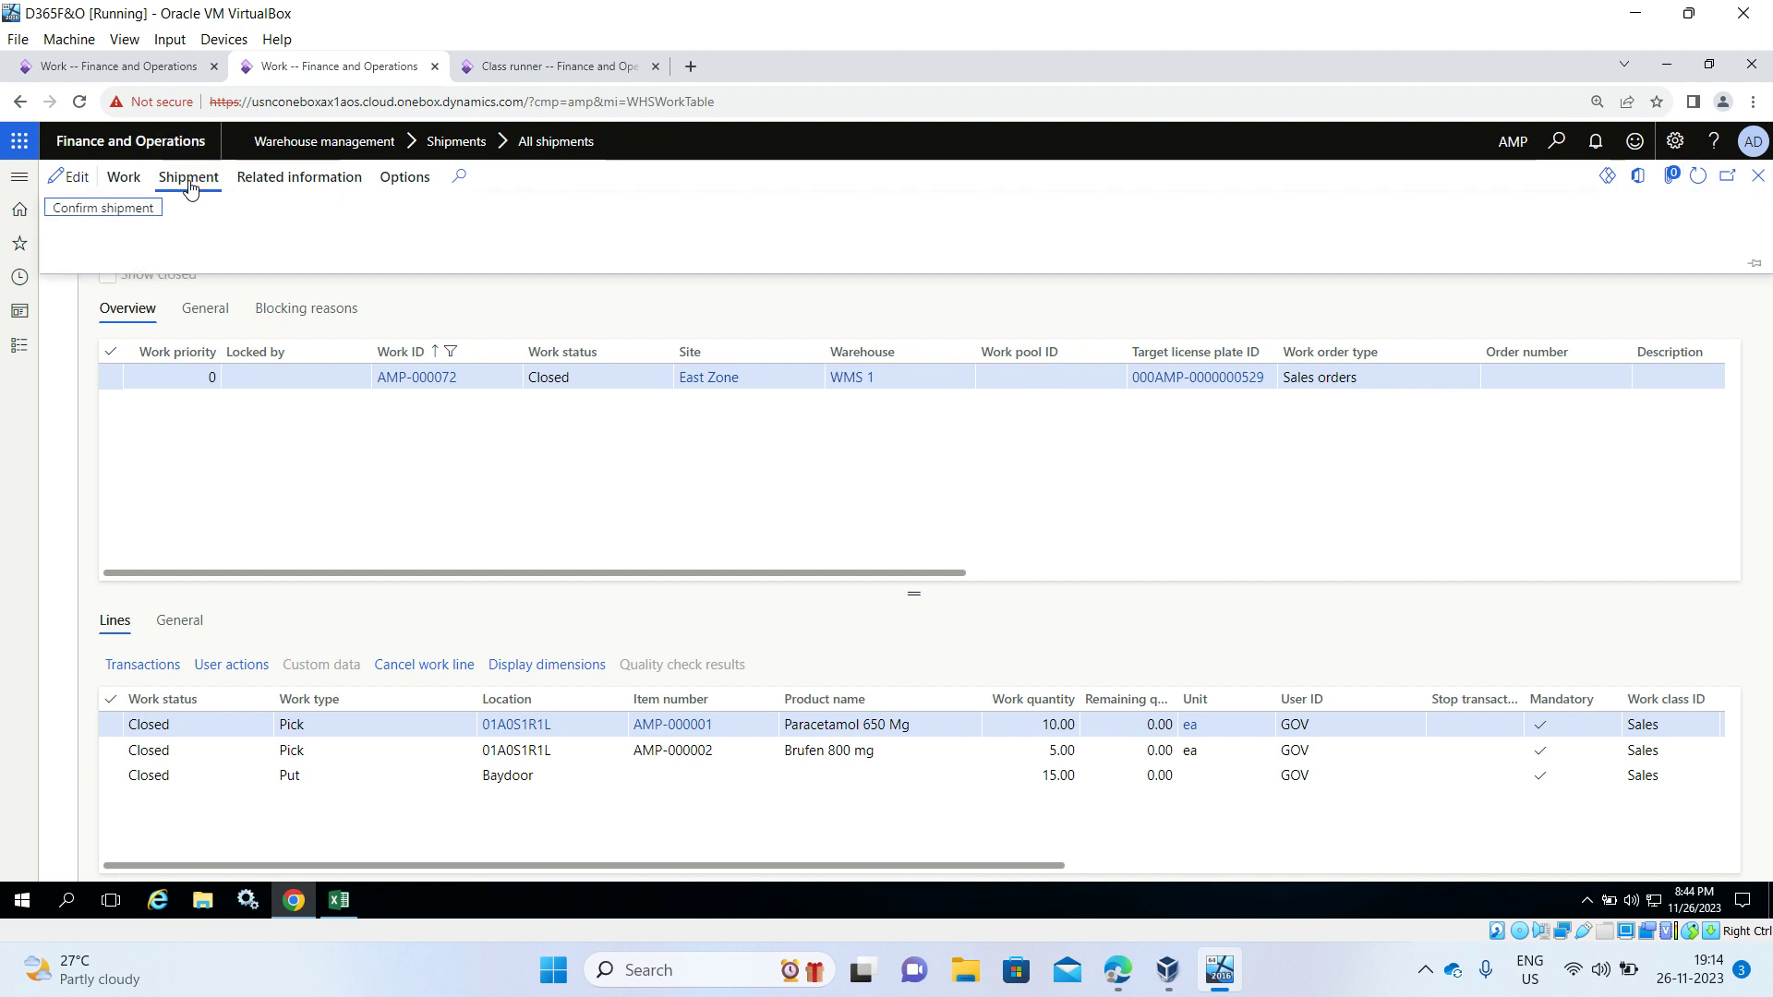
{"action": "left_click", "coordinate": [139, 232]}
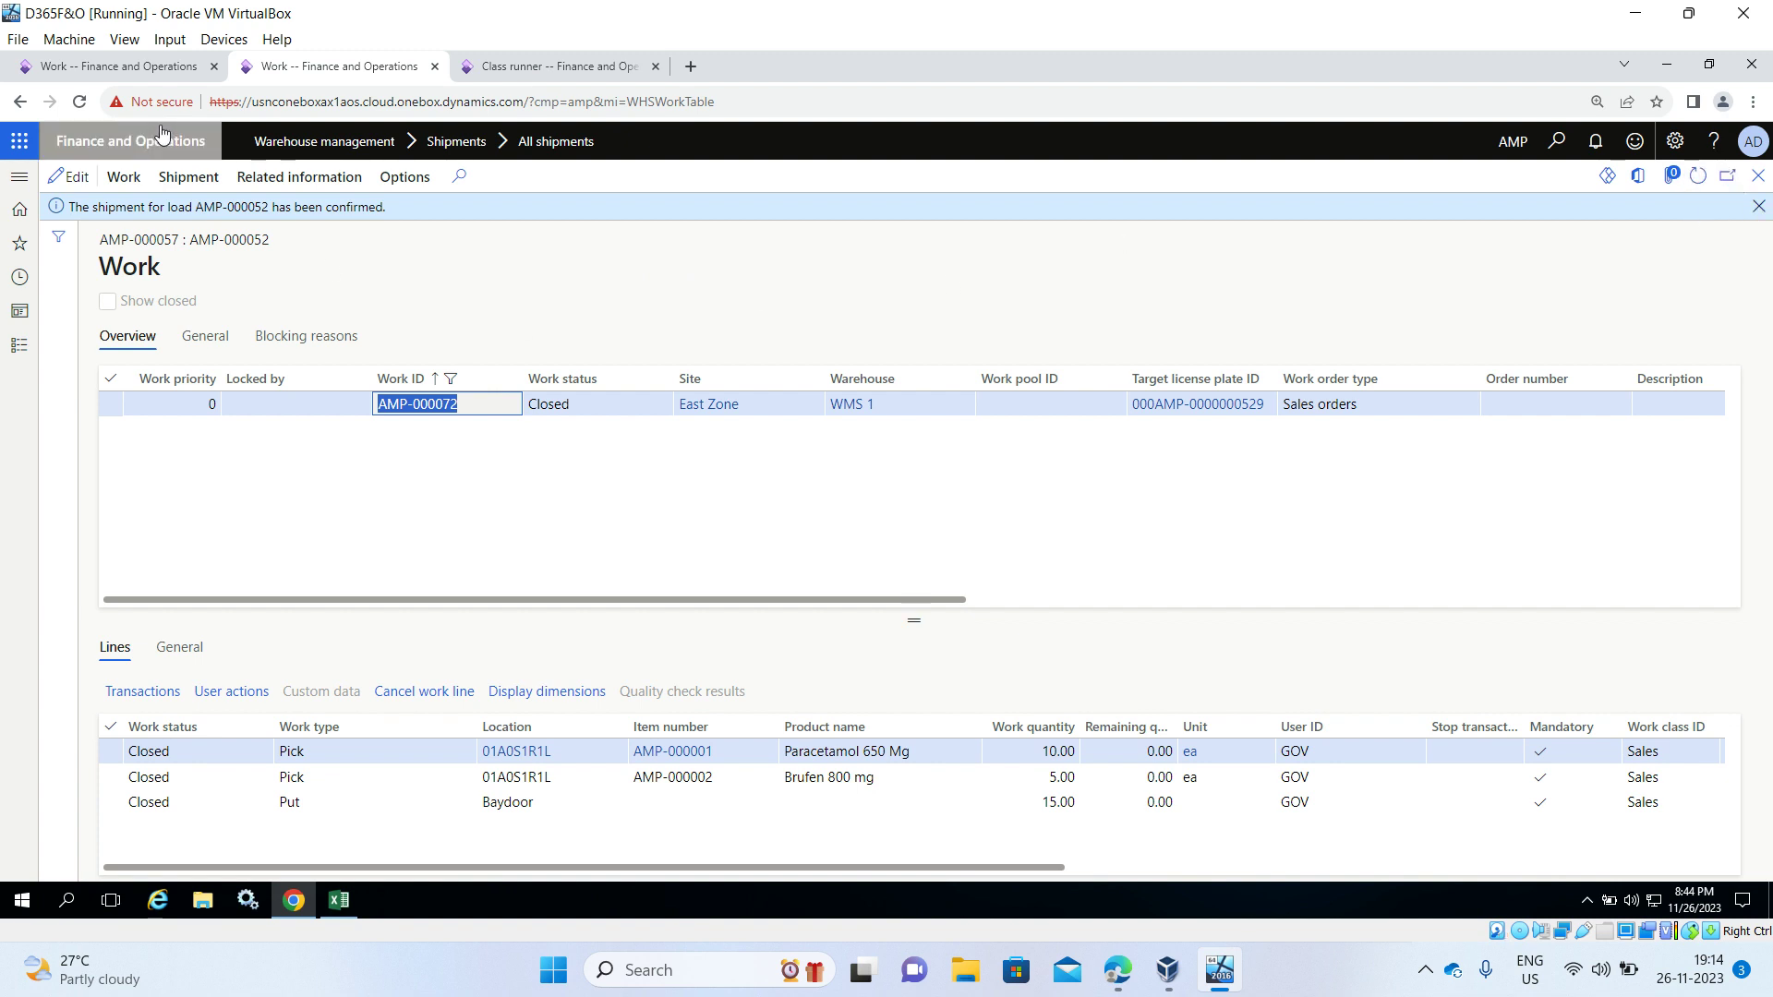
Step: Open sales order AMP-000101 from the All sales orders list, check its packing slip posting options, and close the order
{"action": "left_click", "coordinate": [16, 349]}
{"action": "scroll", "coordinate": [128, 536], "scroll_direction": "down", "scroll_amount": 10}
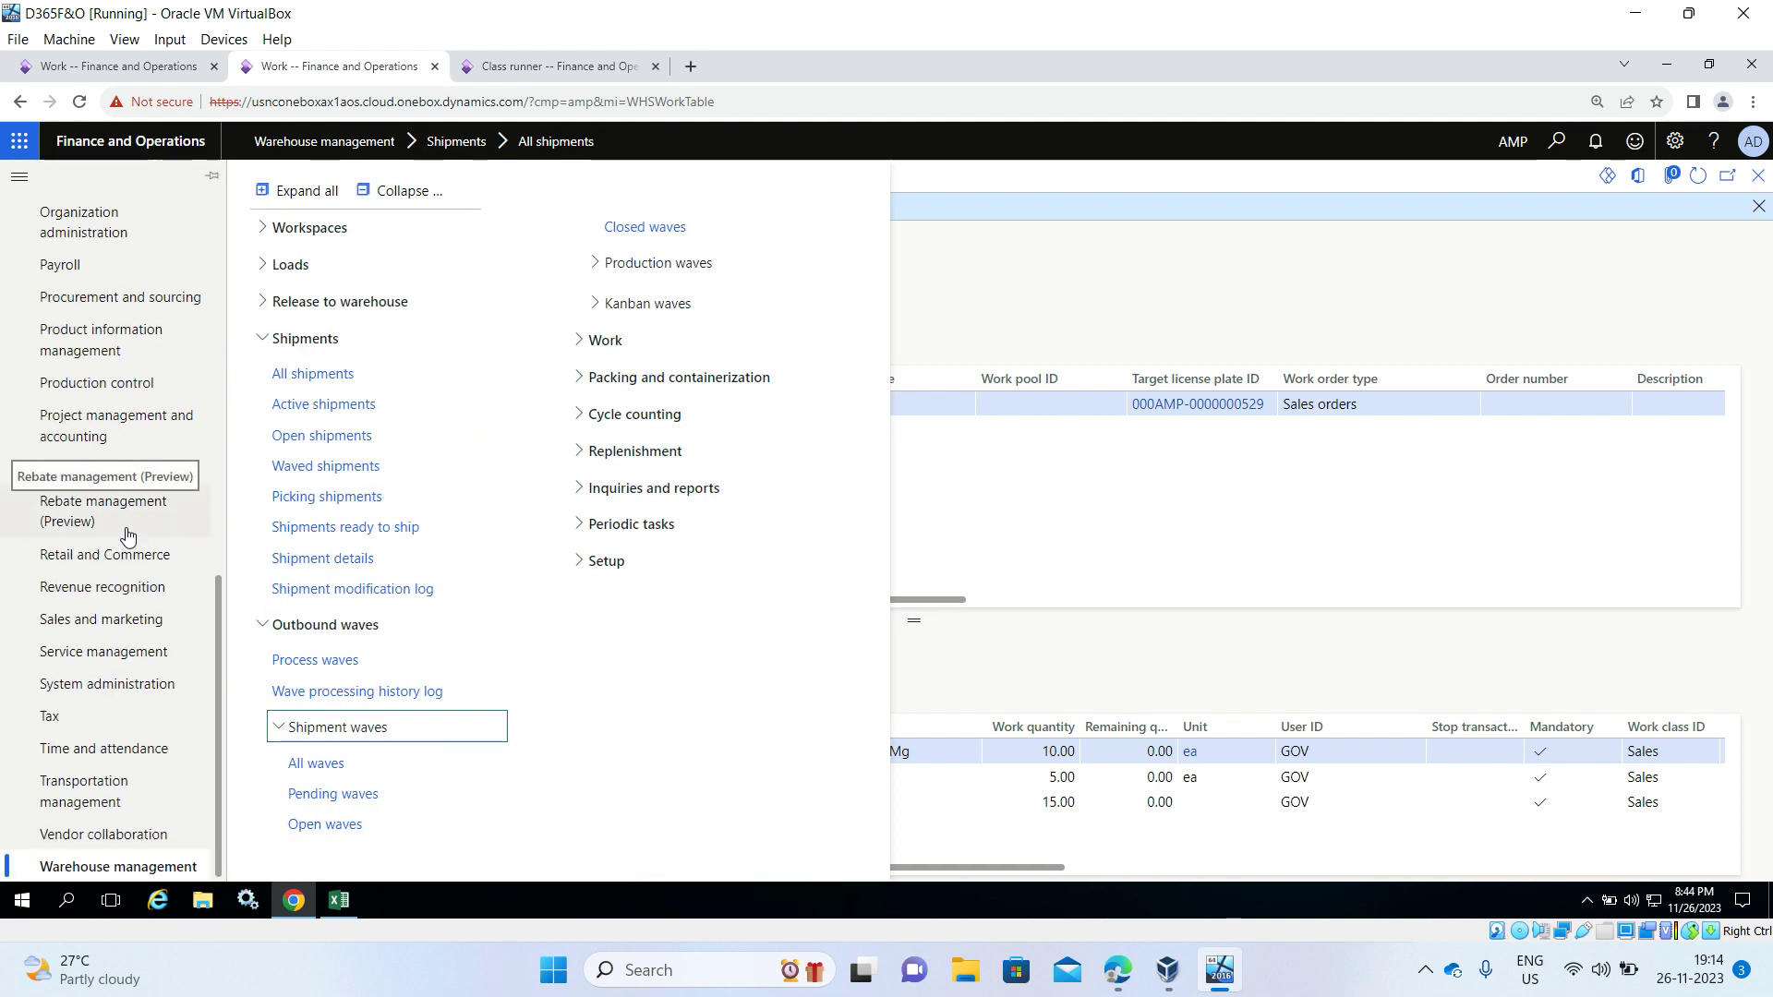
{"action": "left_click", "coordinate": [129, 620]}
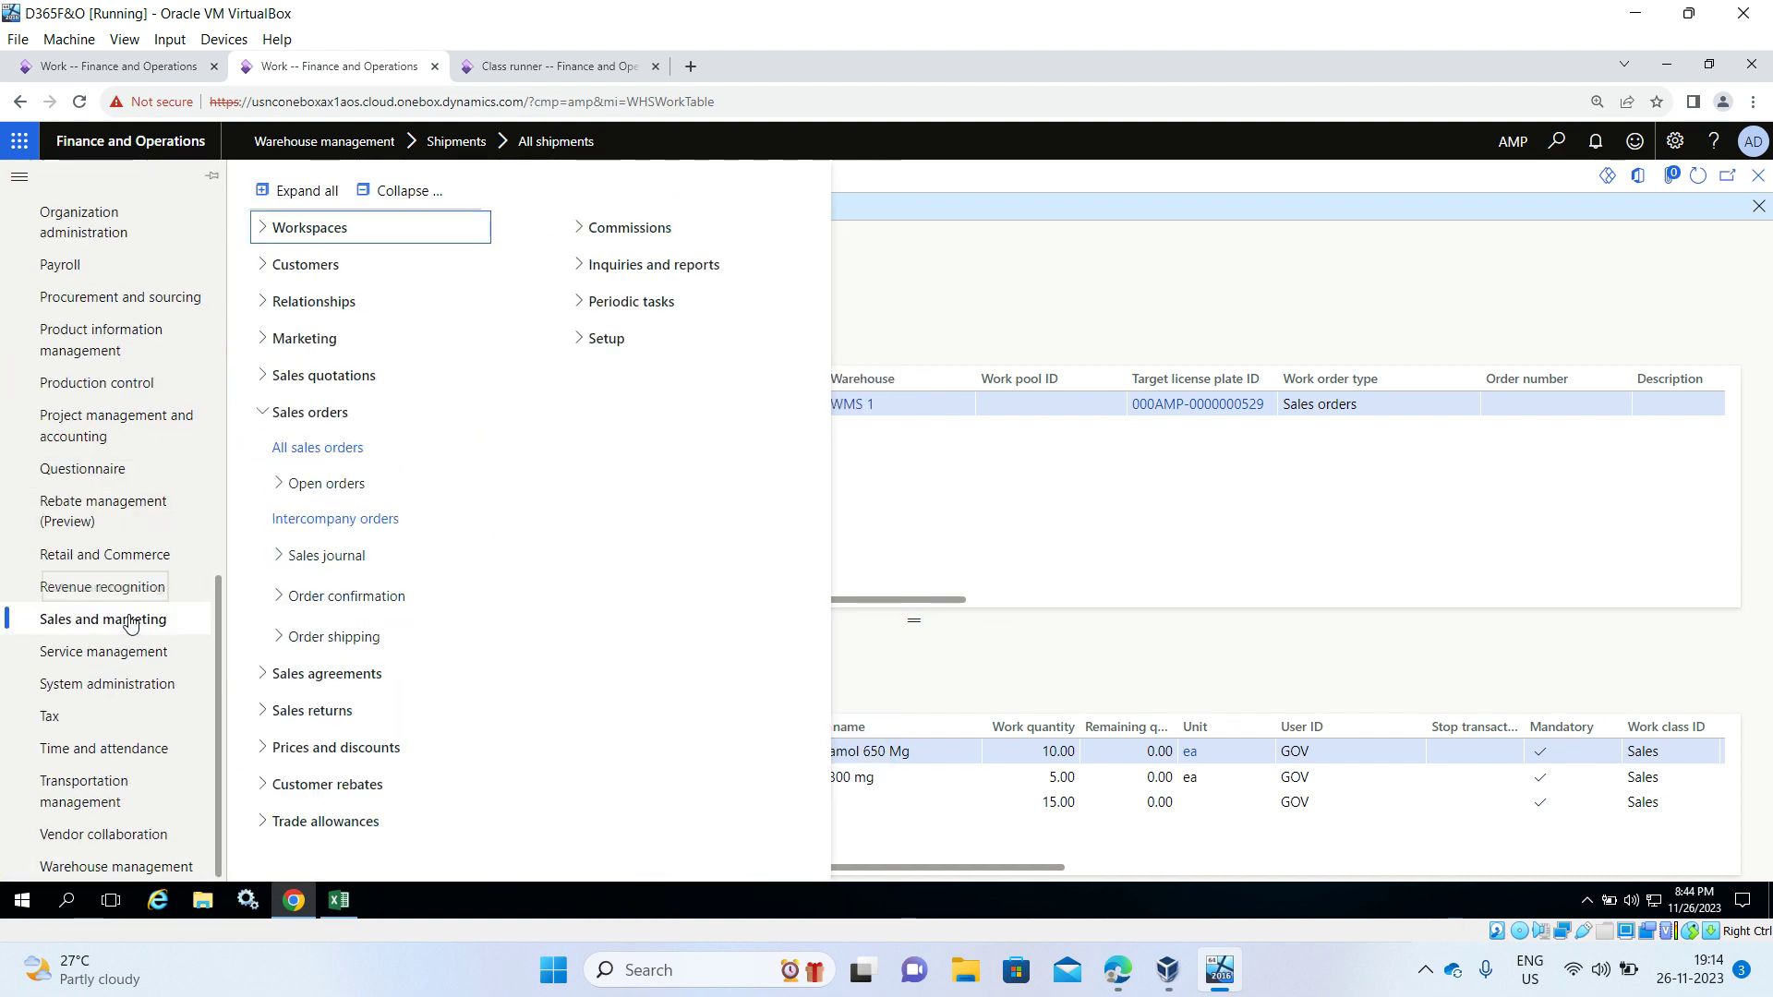
{"action": "left_click", "coordinate": [297, 448]}
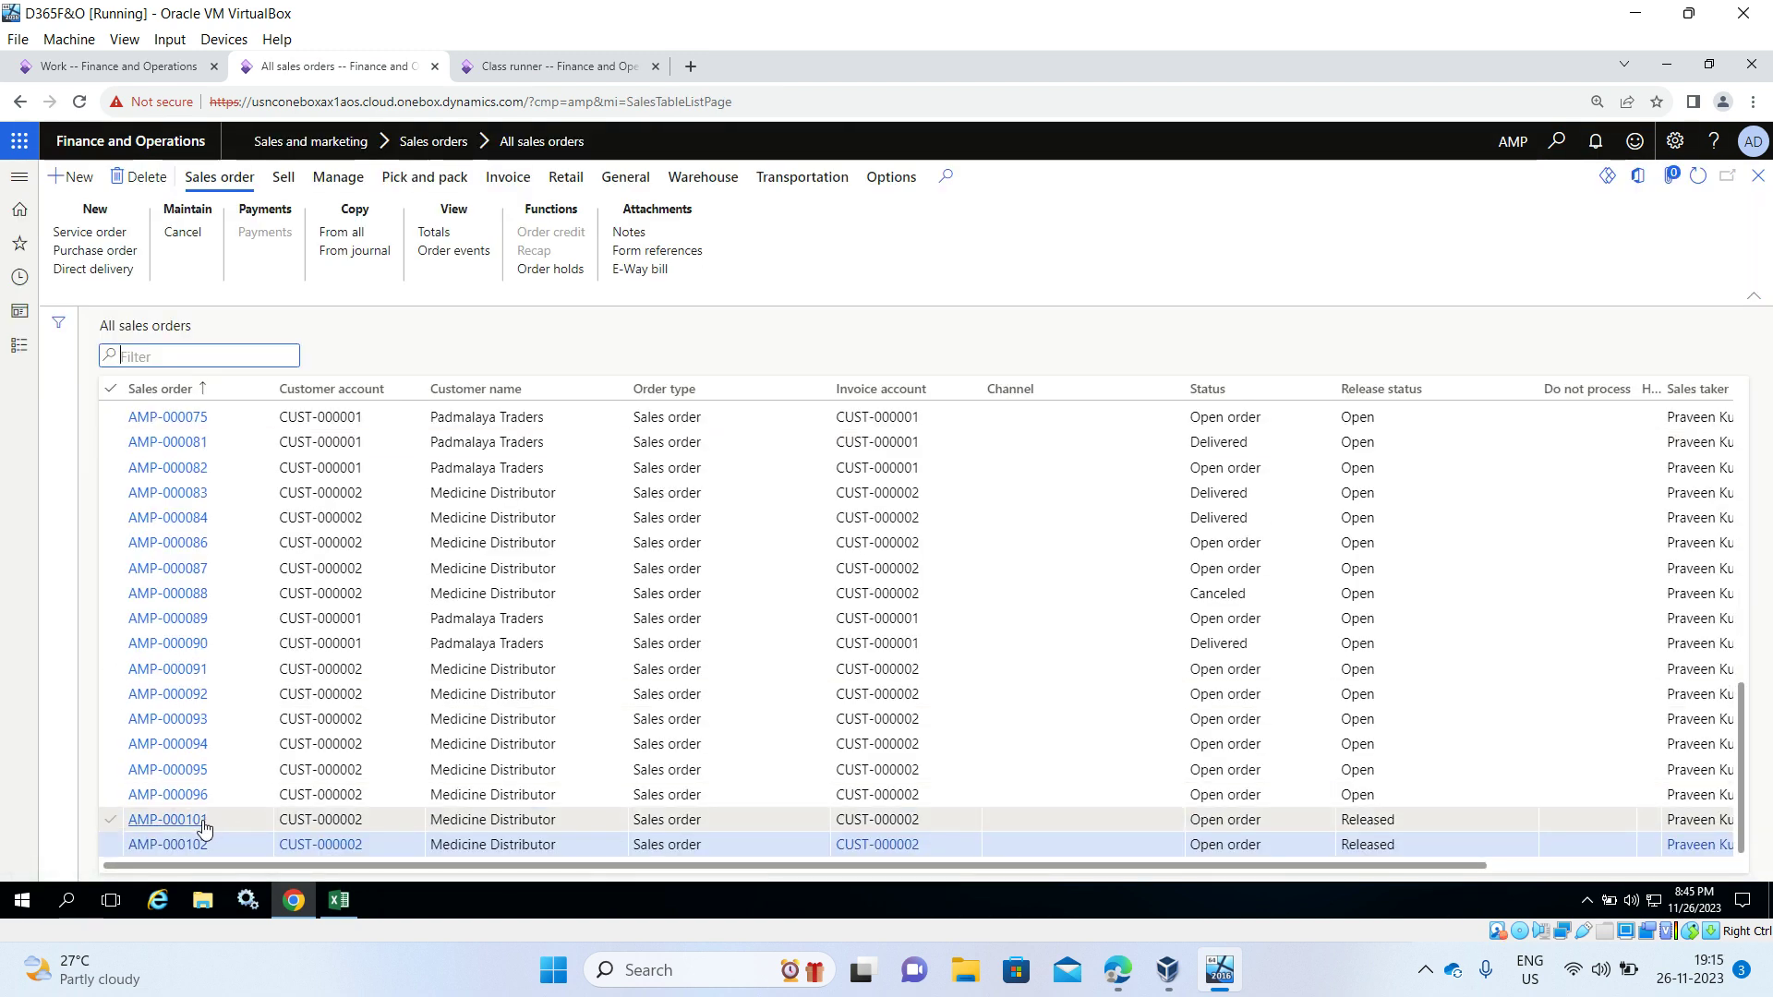
{"action": "left_click", "coordinate": [204, 827]}
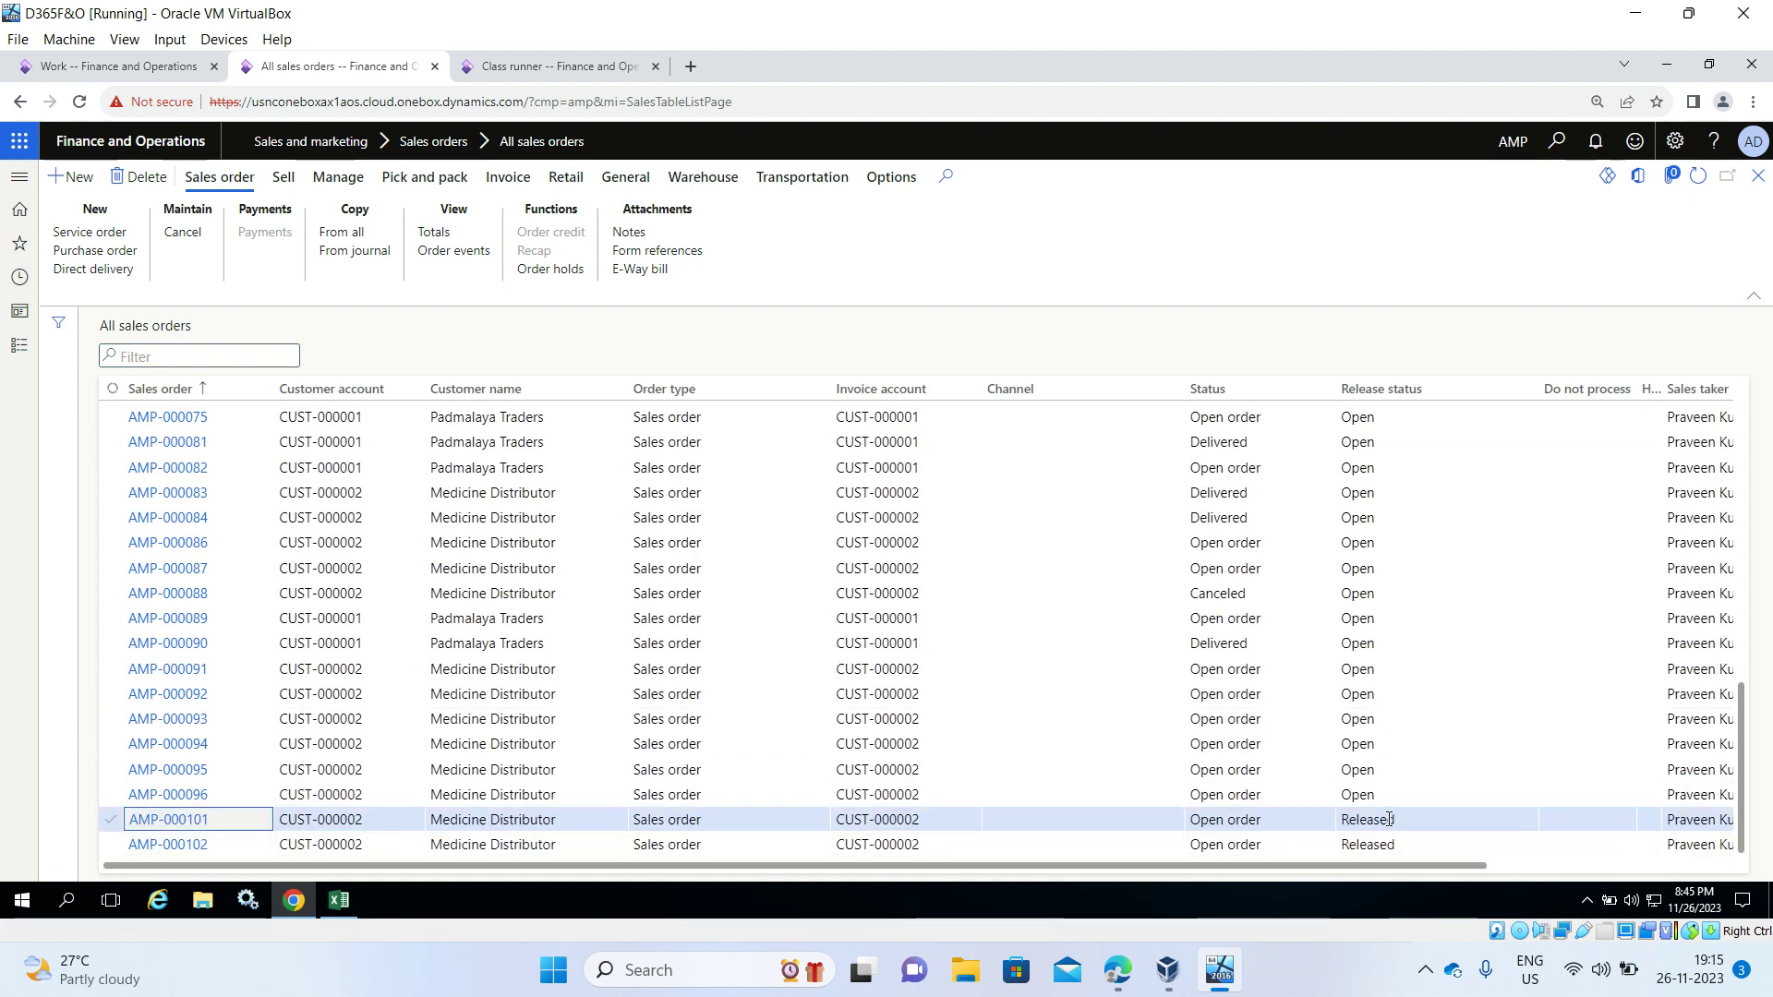
{"action": "left_click", "coordinate": [174, 821]}
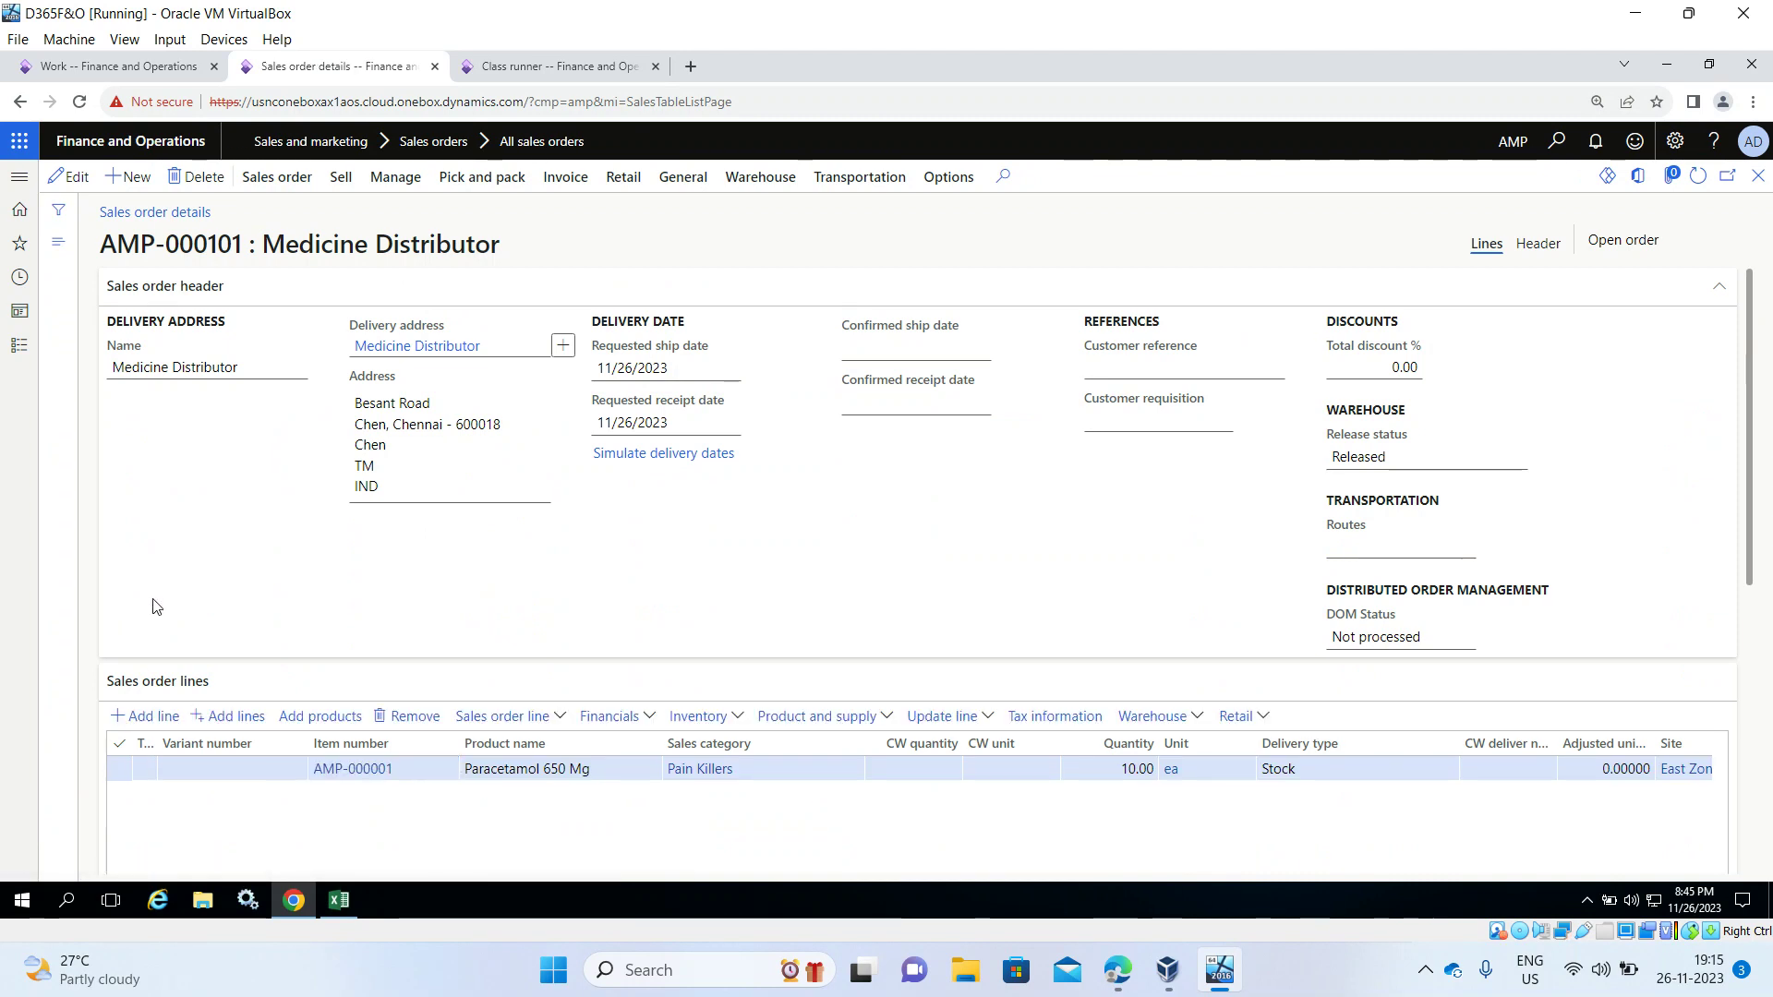
{"action": "left_click", "coordinate": [467, 184]}
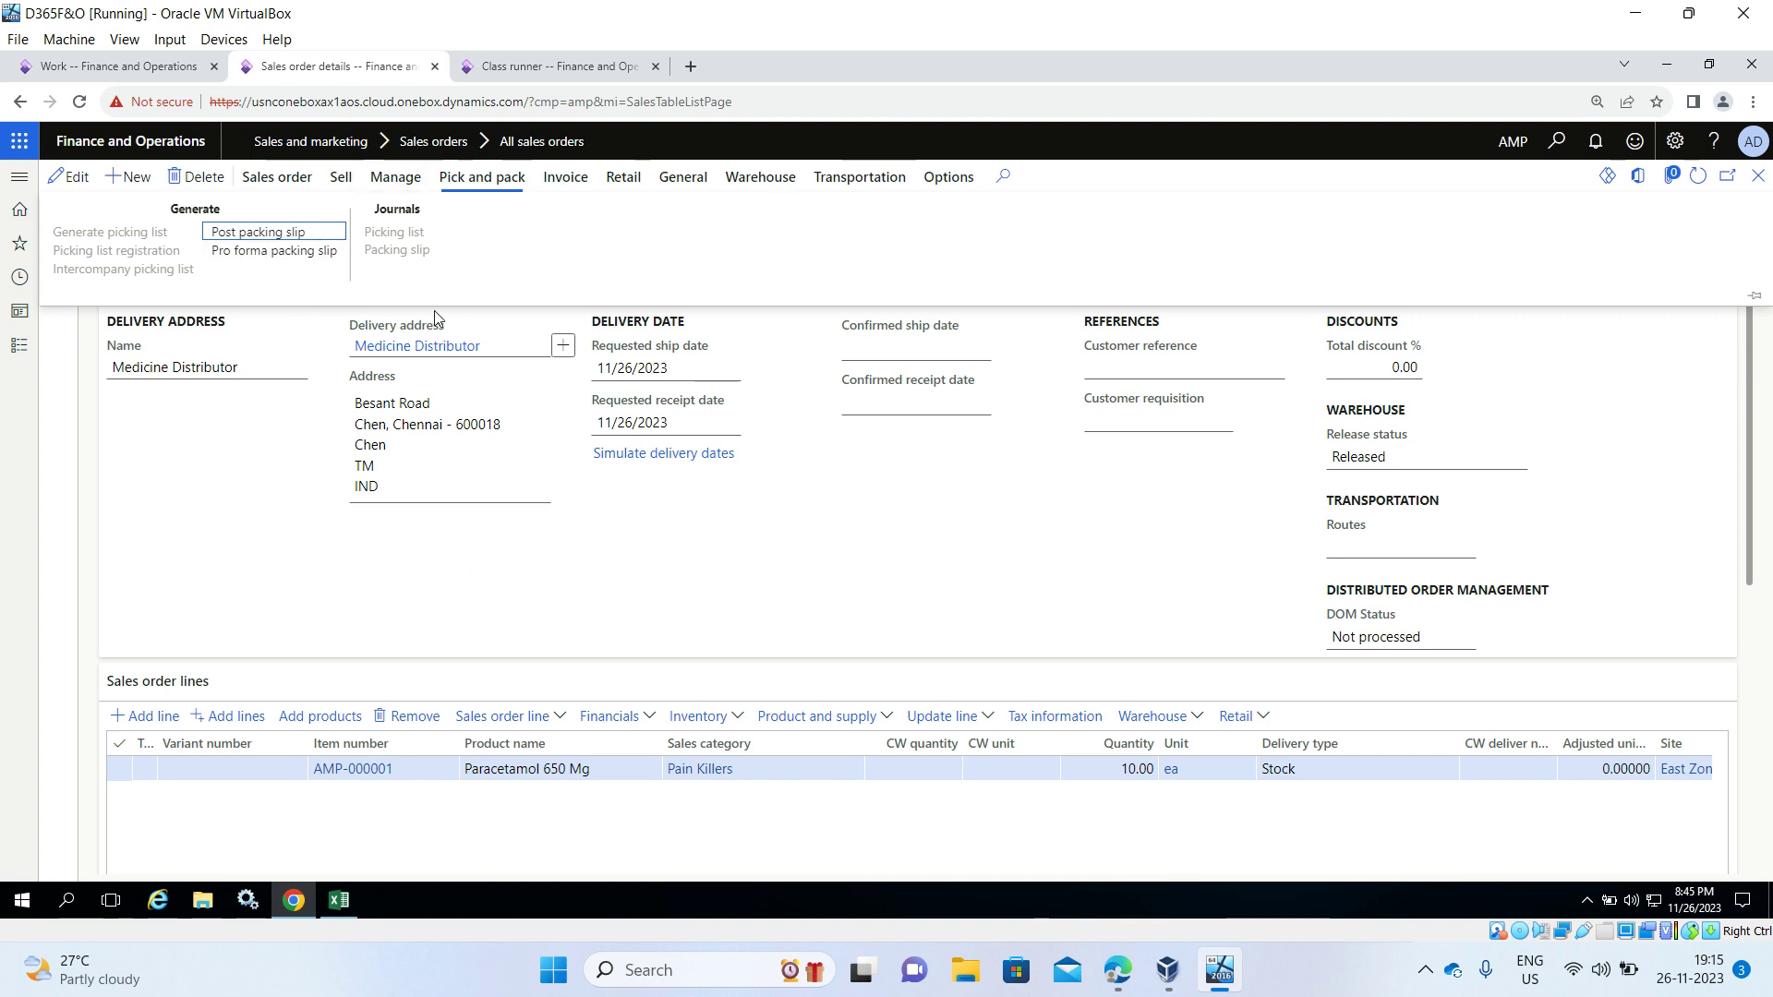
{"action": "left_click", "coordinate": [1758, 175]}
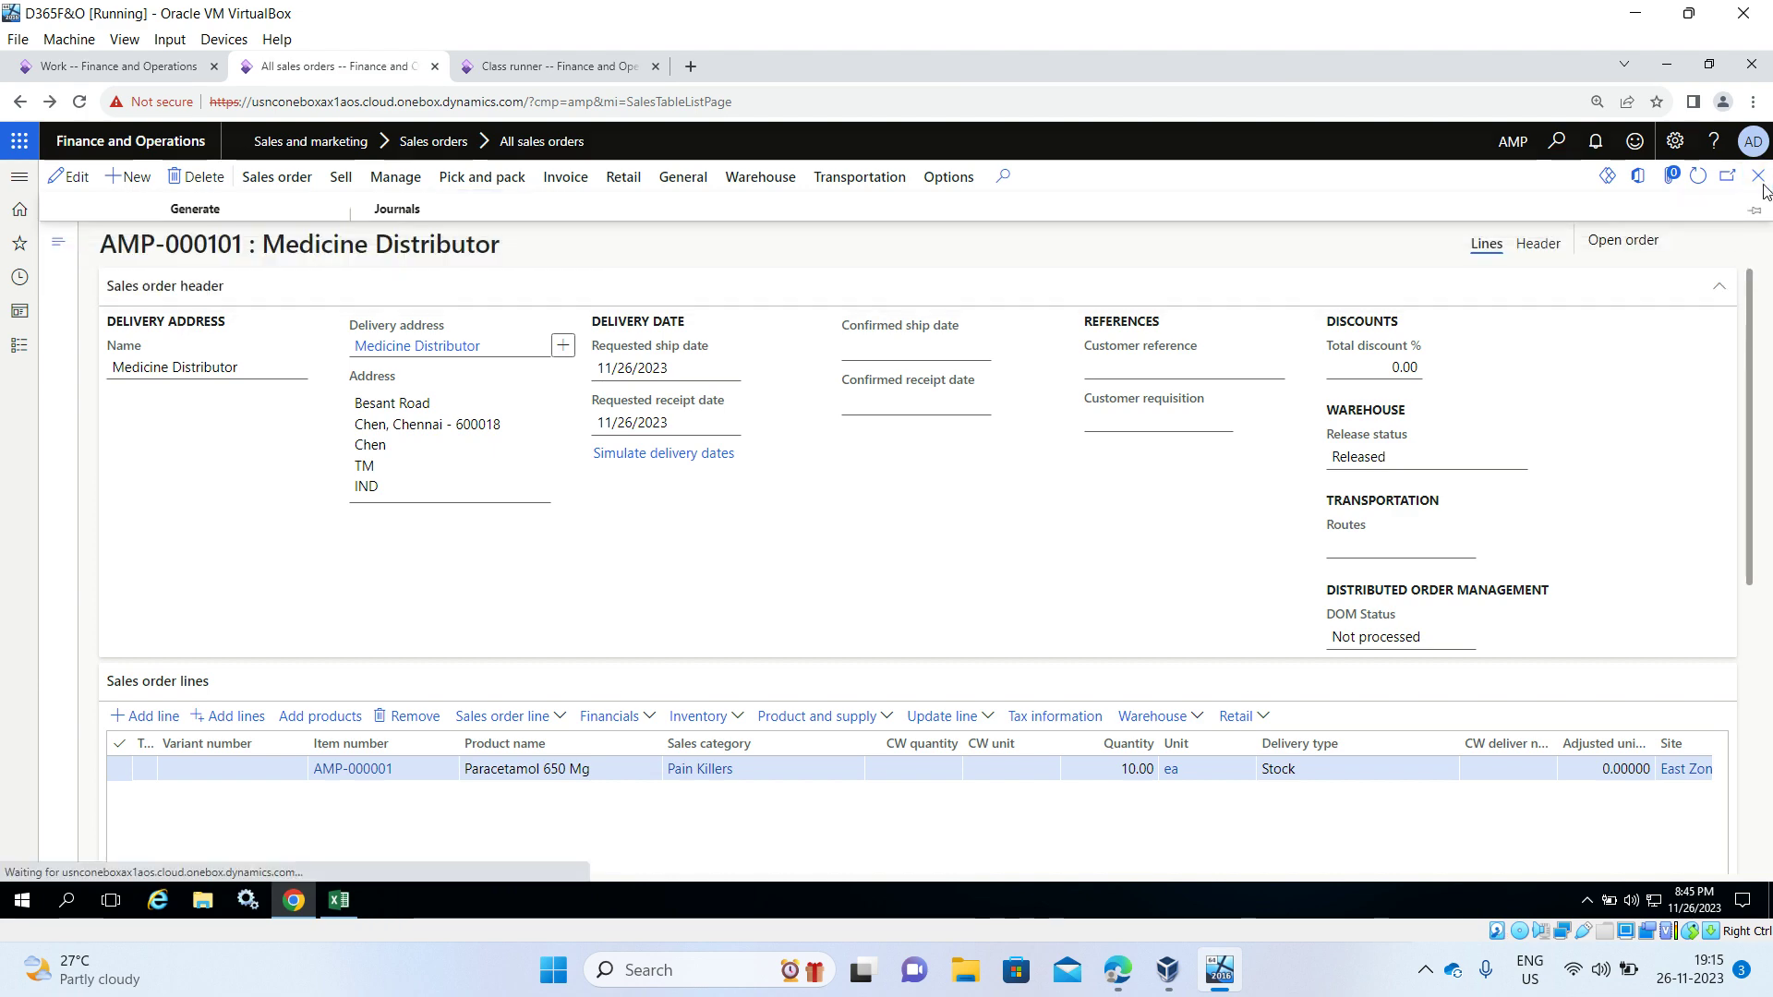
{"action": "left_click", "coordinate": [20, 348]}
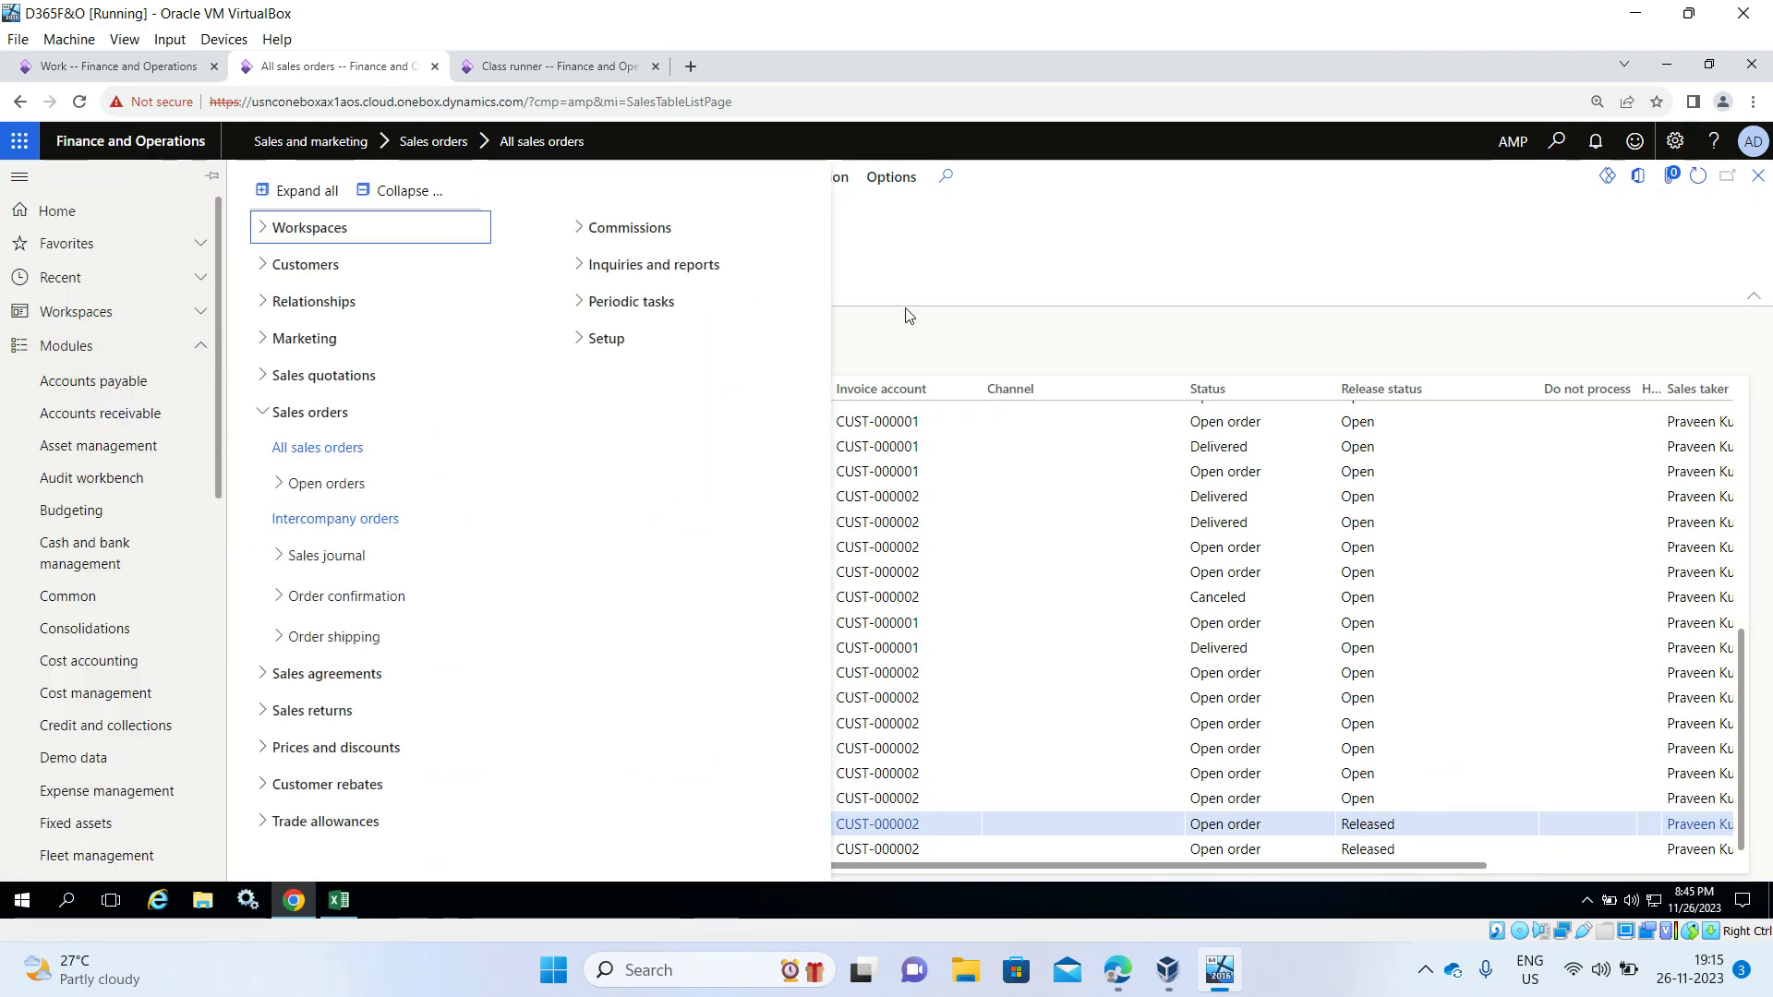
{"action": "left_click", "coordinate": [1055, 261]}
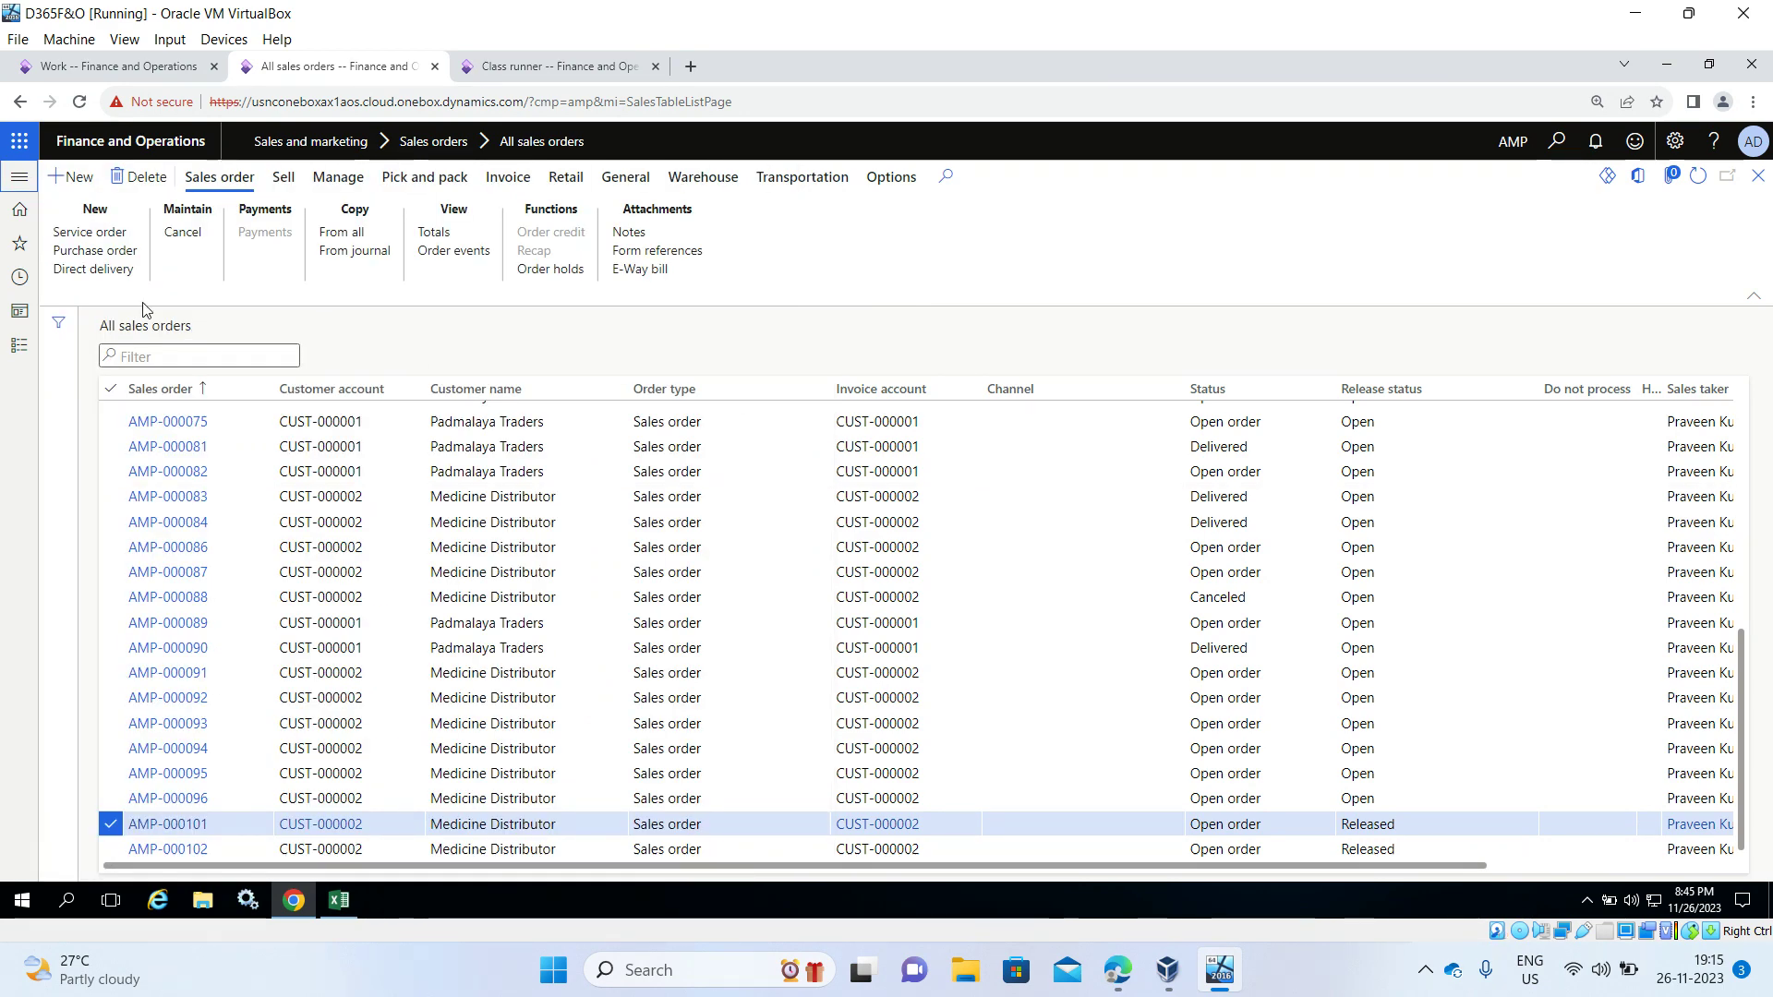
{"action": "left_click", "coordinate": [19, 210]}
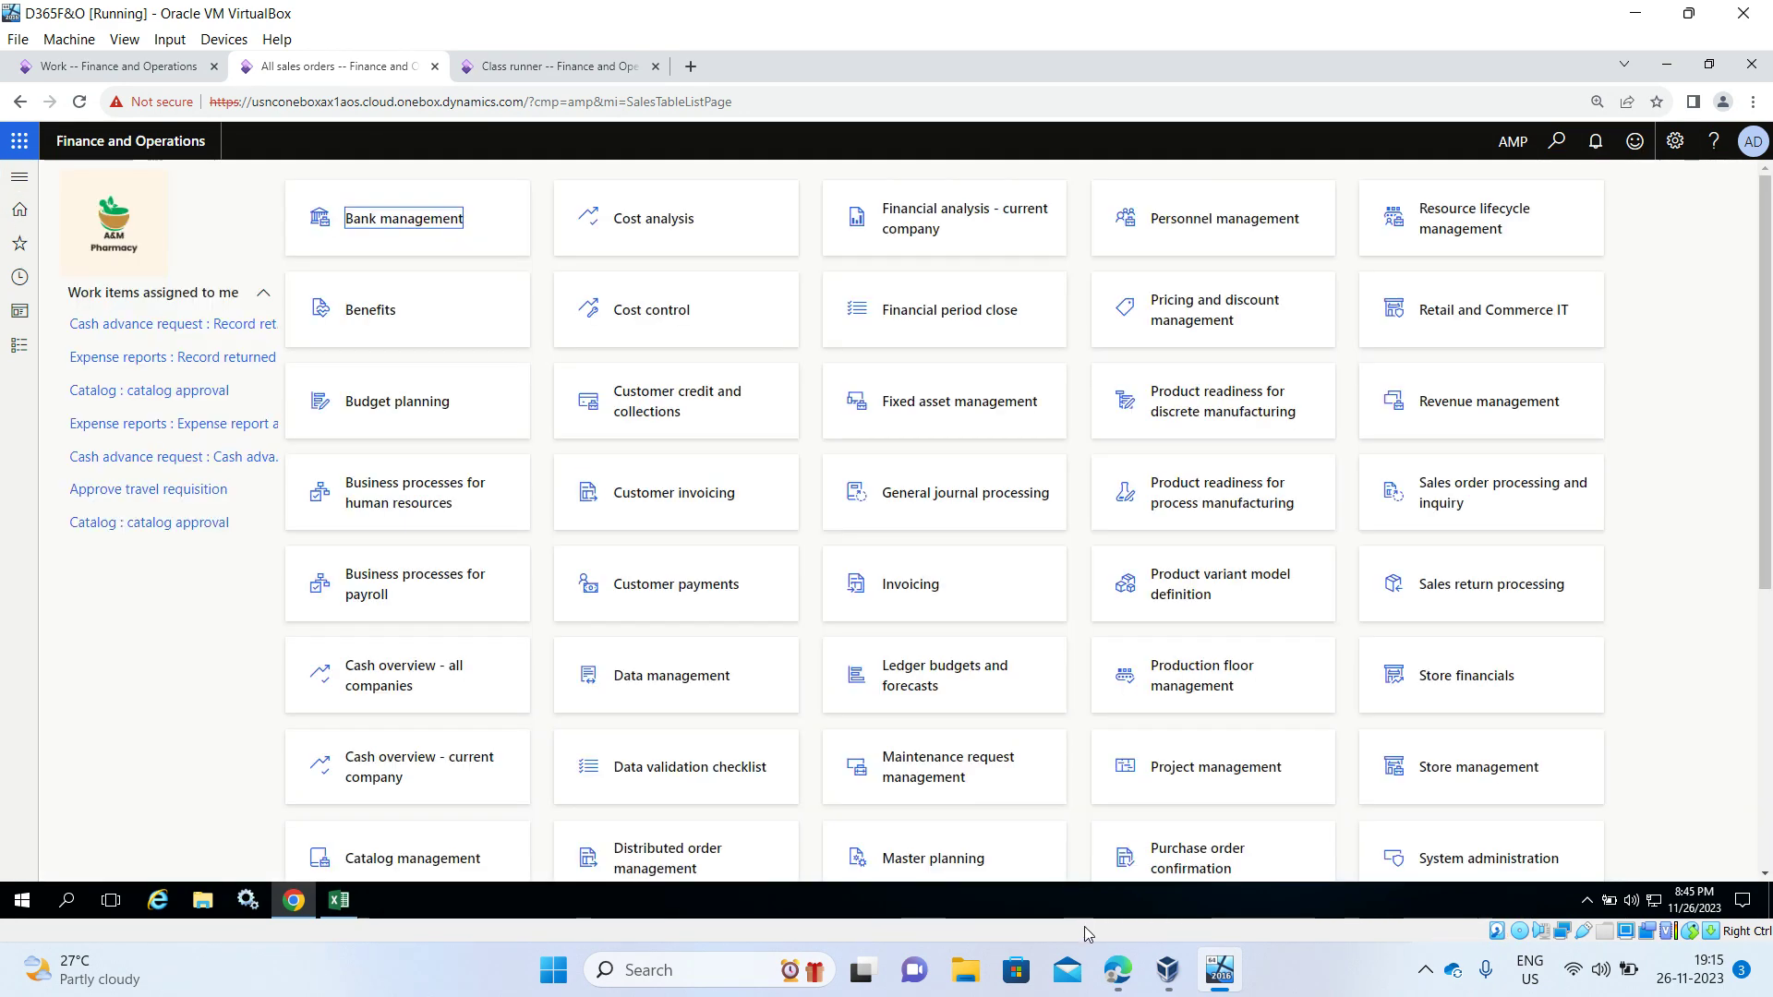
{"action": "mouse_move", "coordinate": [1118, 970]}
{"action": "left_click", "coordinate": [1207, 882]}
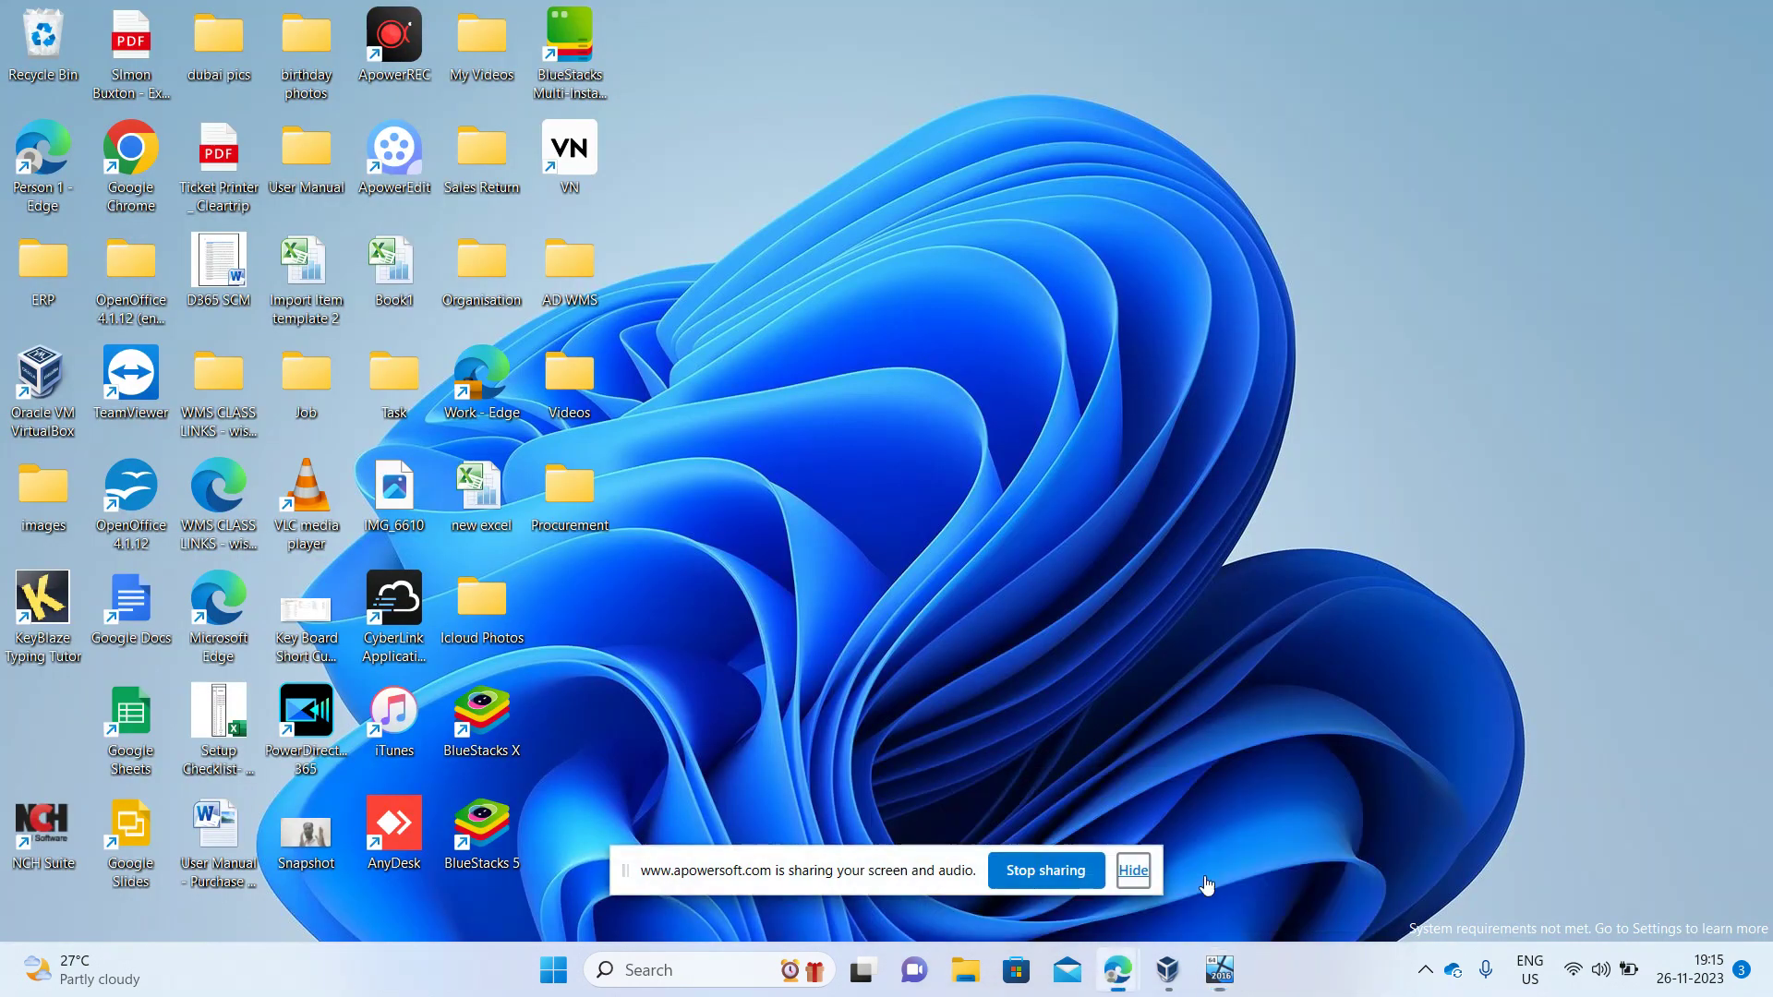